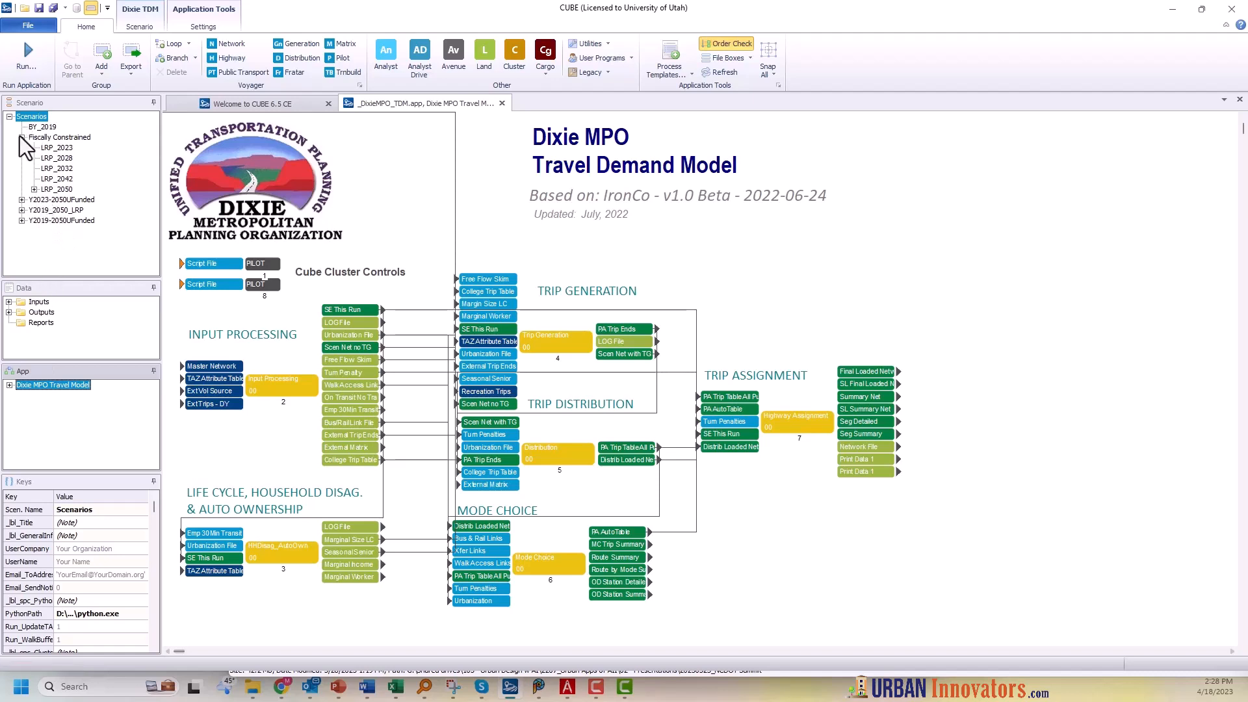
- Add a child scenario named LRP50TripGen under the Fiscally Constrained LRP_2050 scenario
click(65, 190)
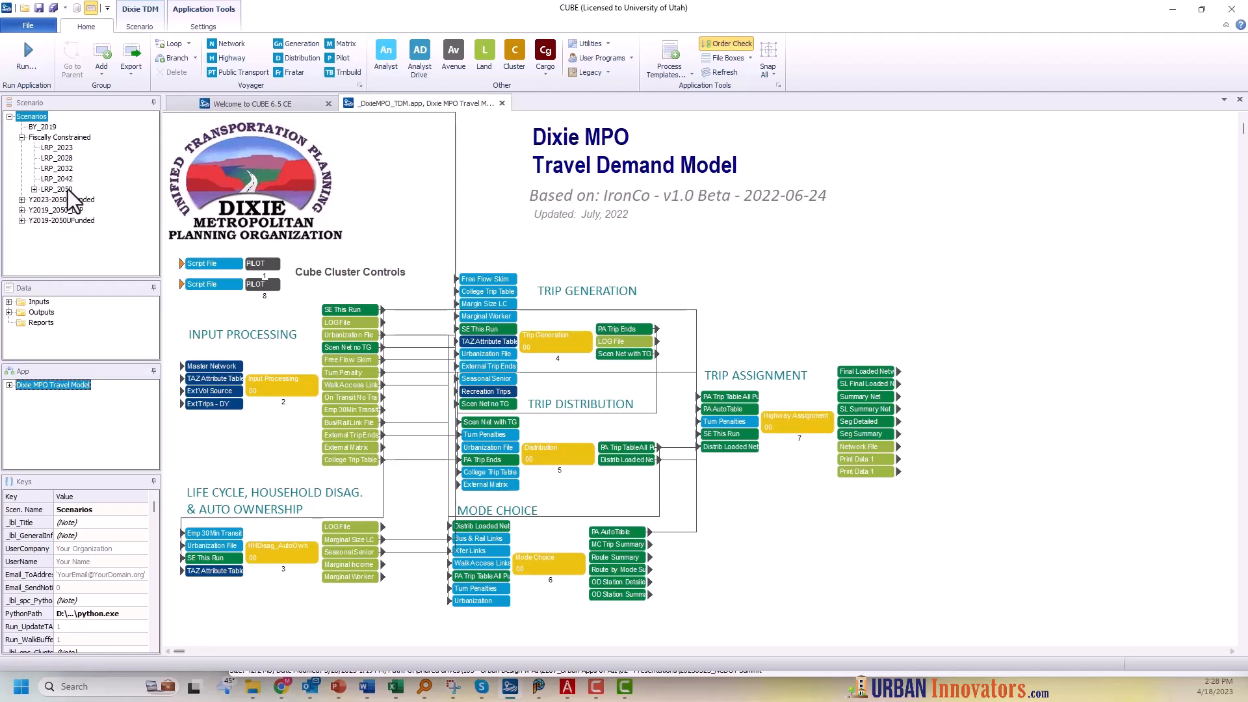
click(34, 189)
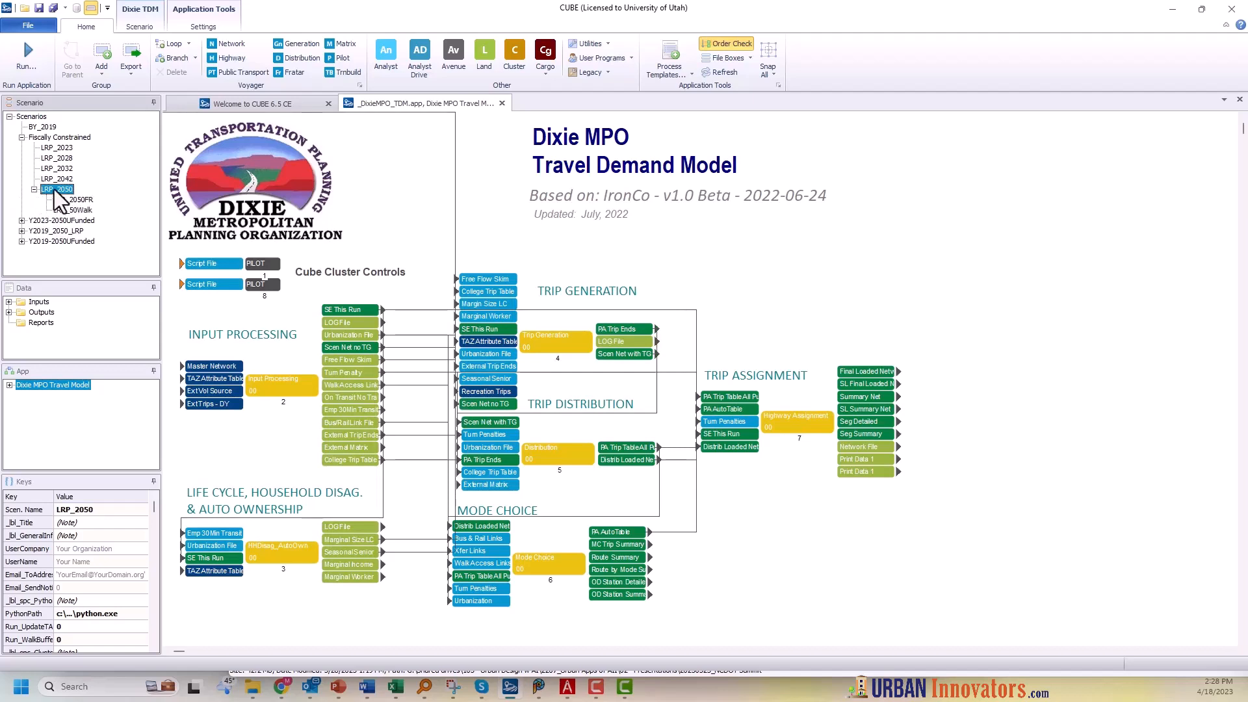
right_click(56, 189)
click(87, 196)
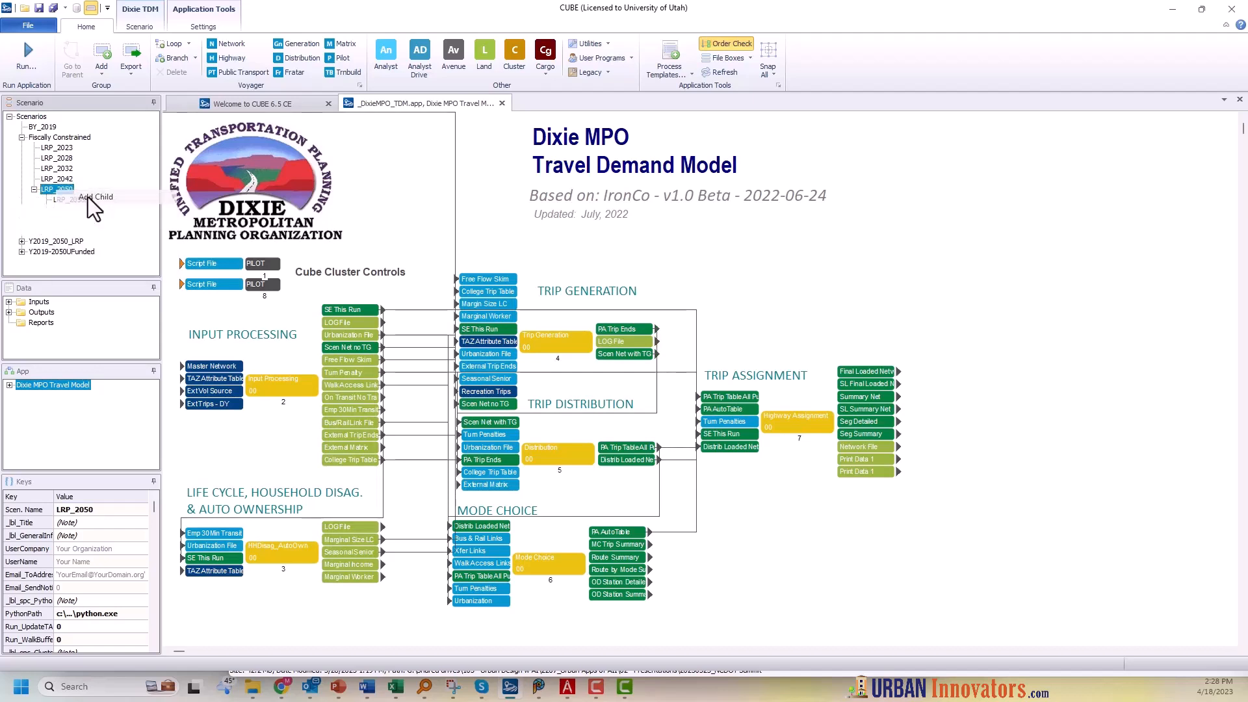
text(LRP50)
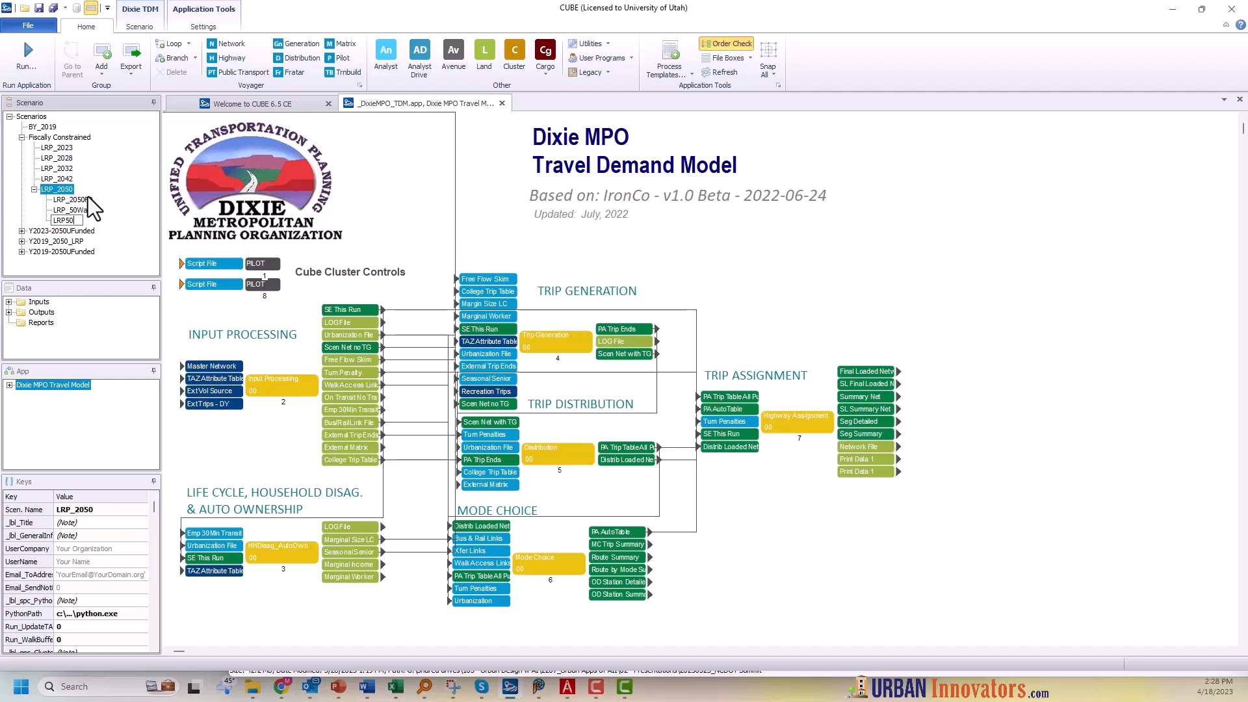
text(TripGen)
key(Return)
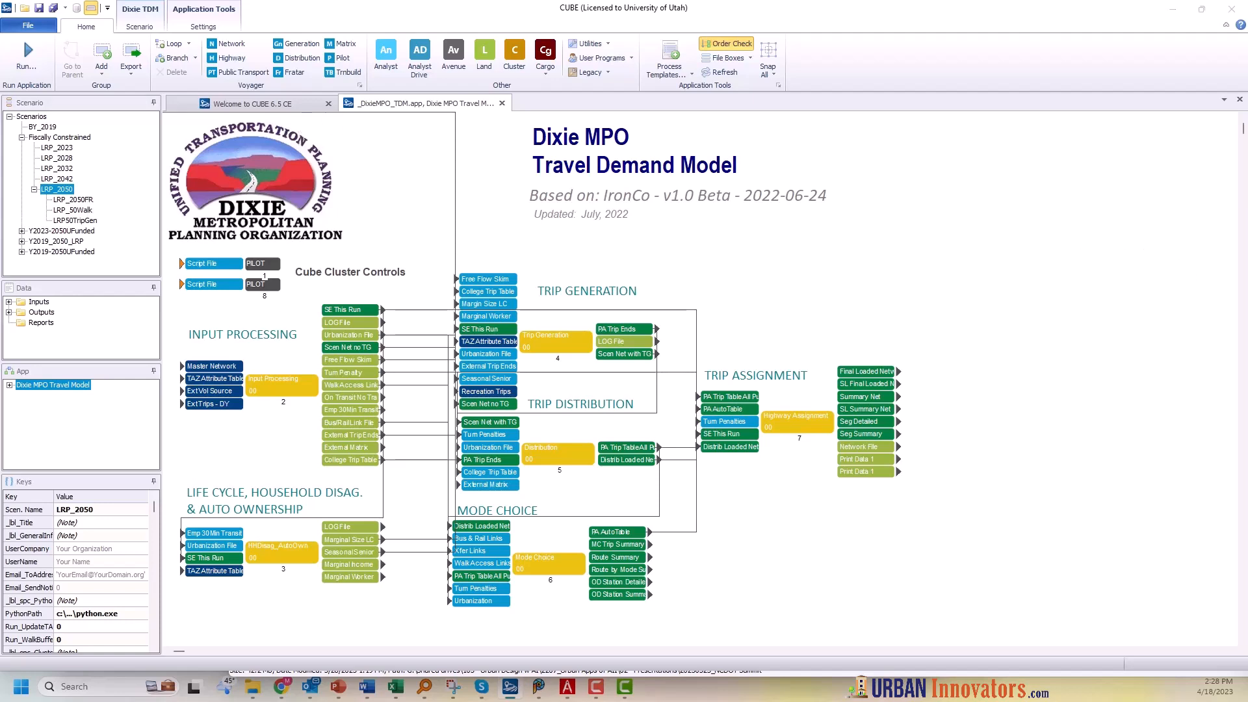
- Review every page of the LRP50TripGen scenario inputs, and close the form, confirming creation of the new scenario
click(851, 477)
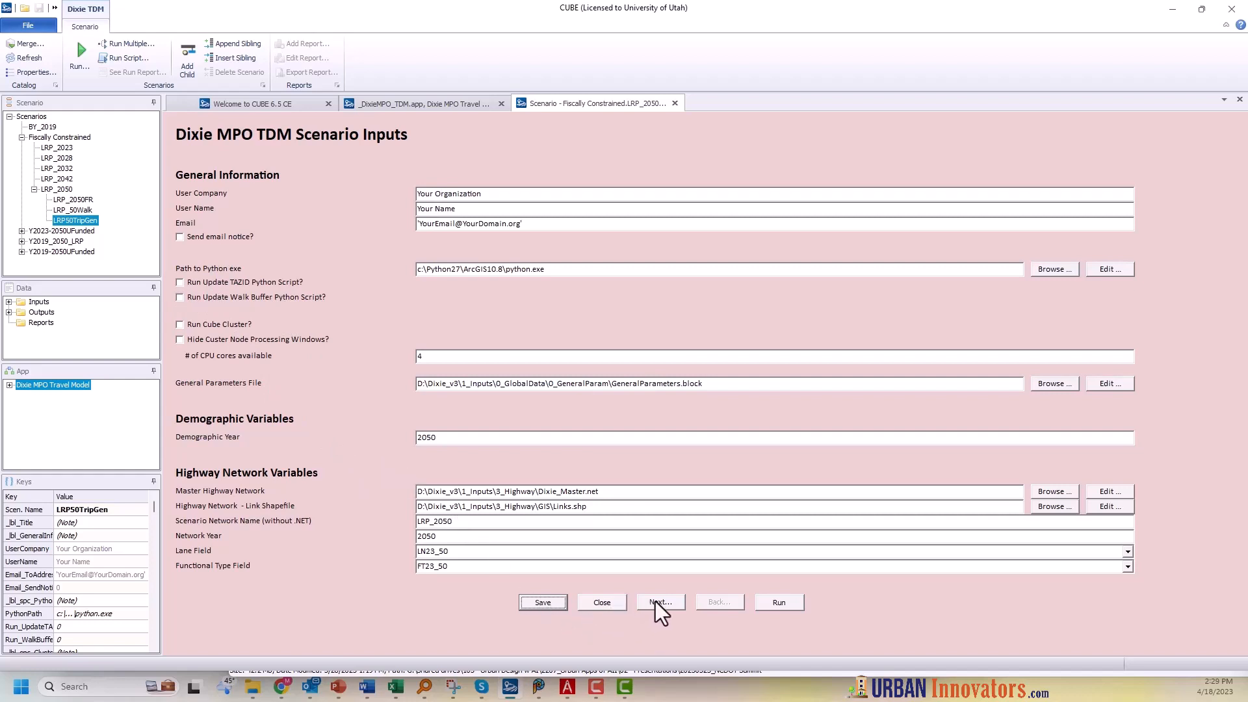
click(446, 523)
click(660, 602)
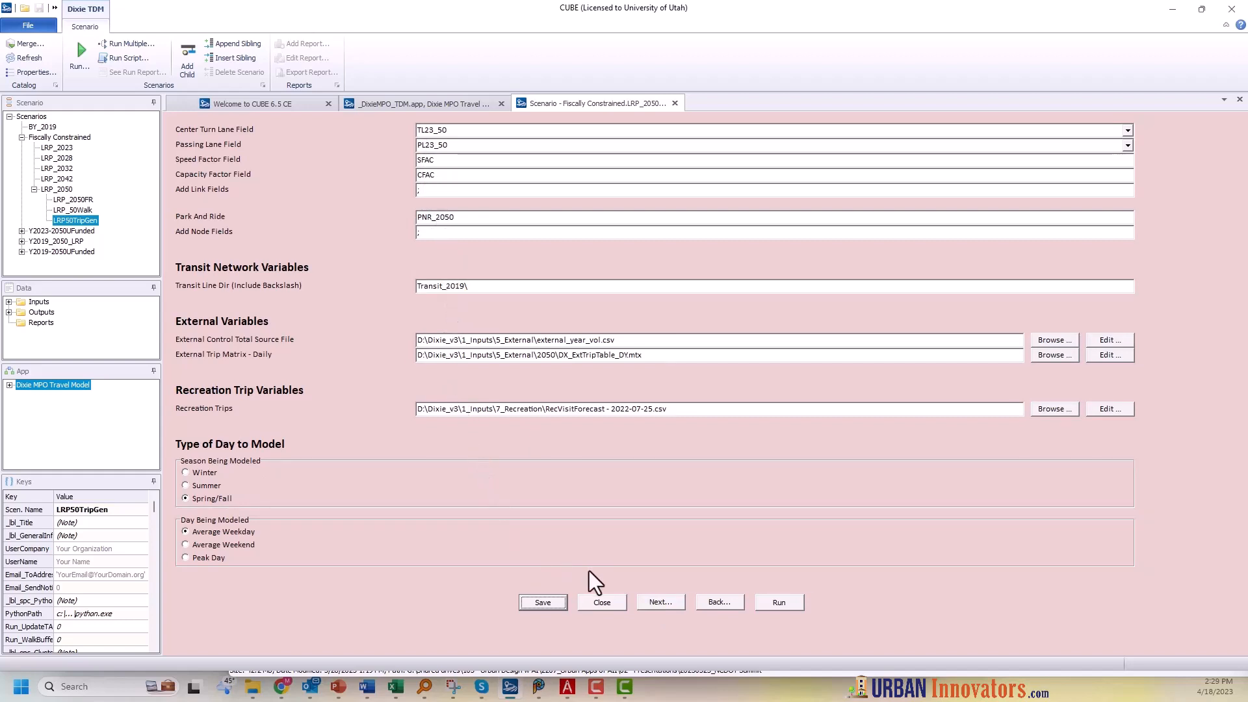
click(668, 603)
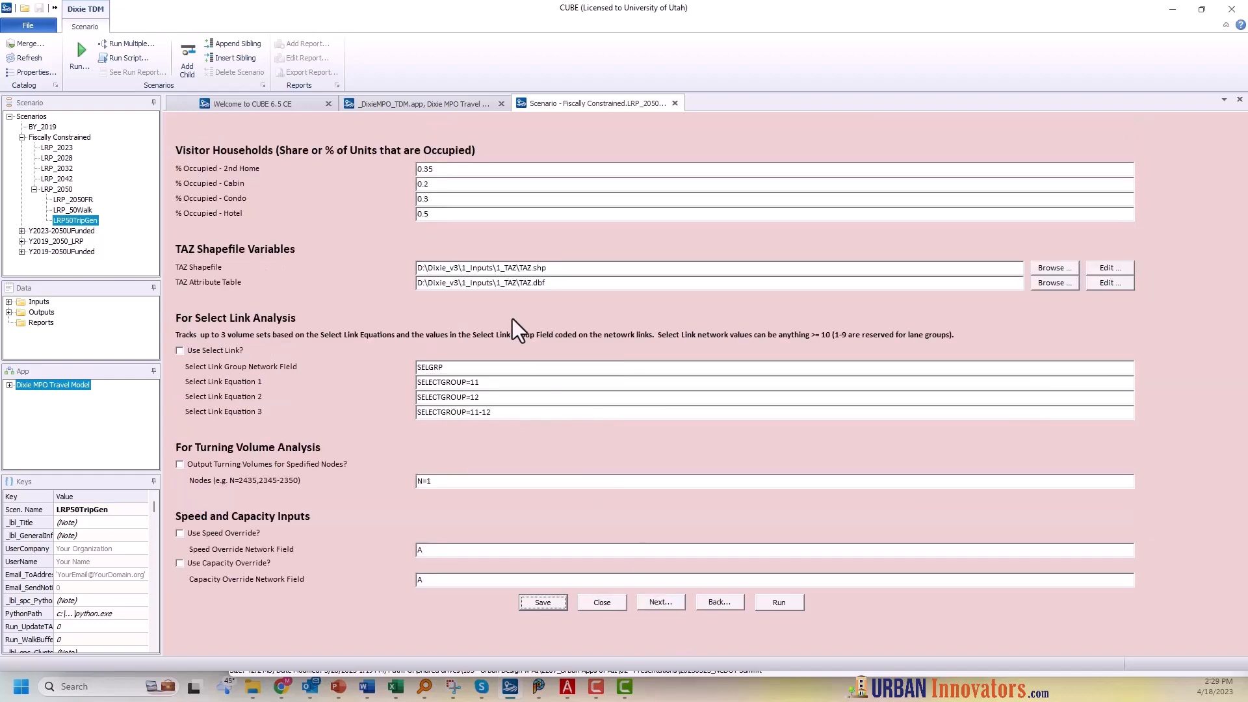
click(662, 605)
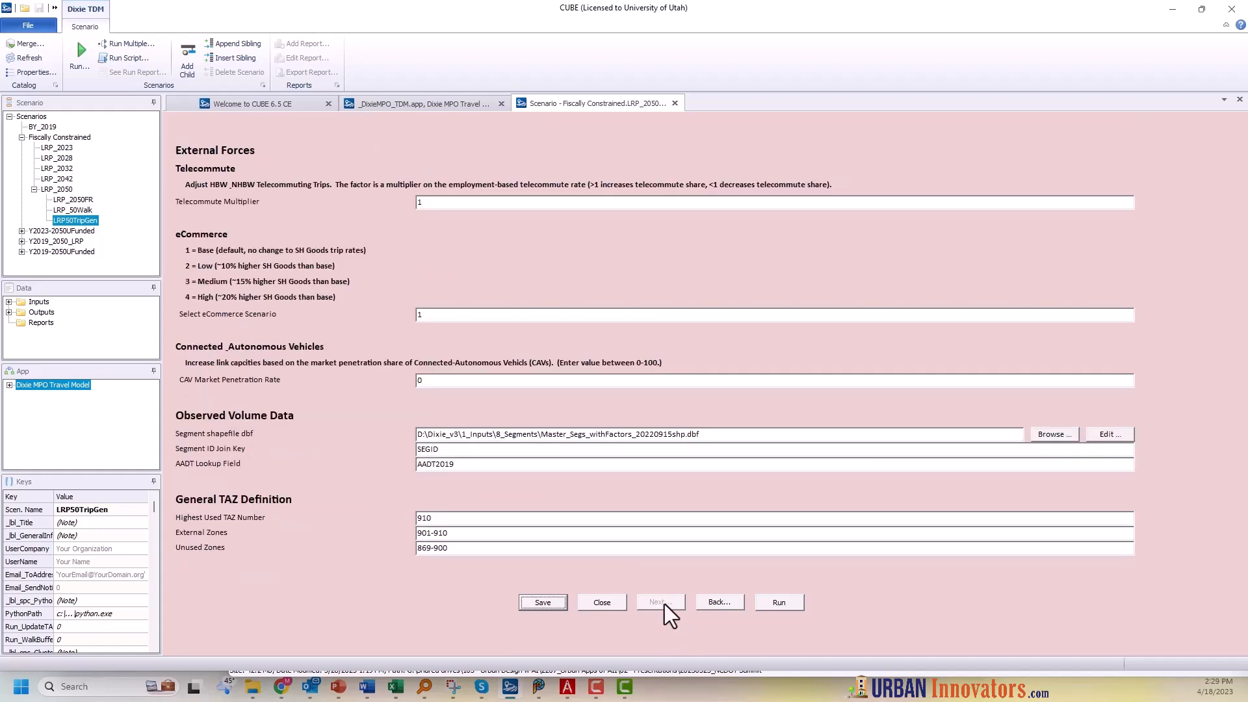
click(601, 603)
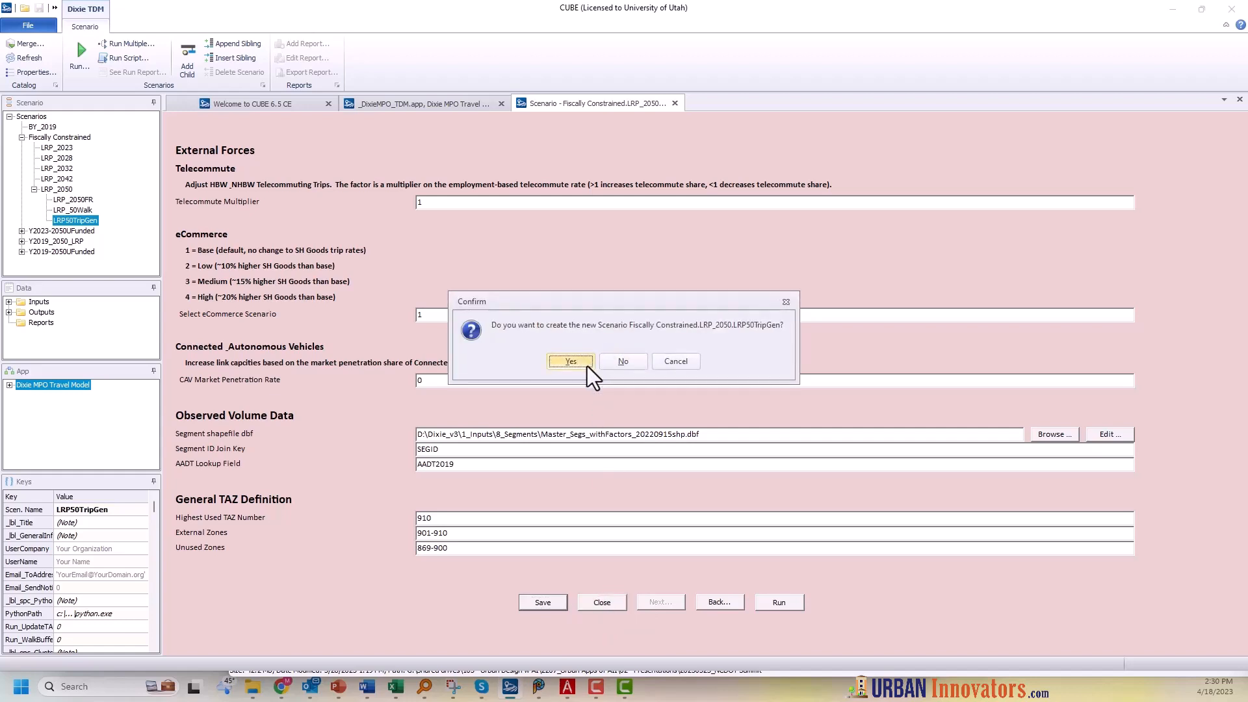
click(583, 364)
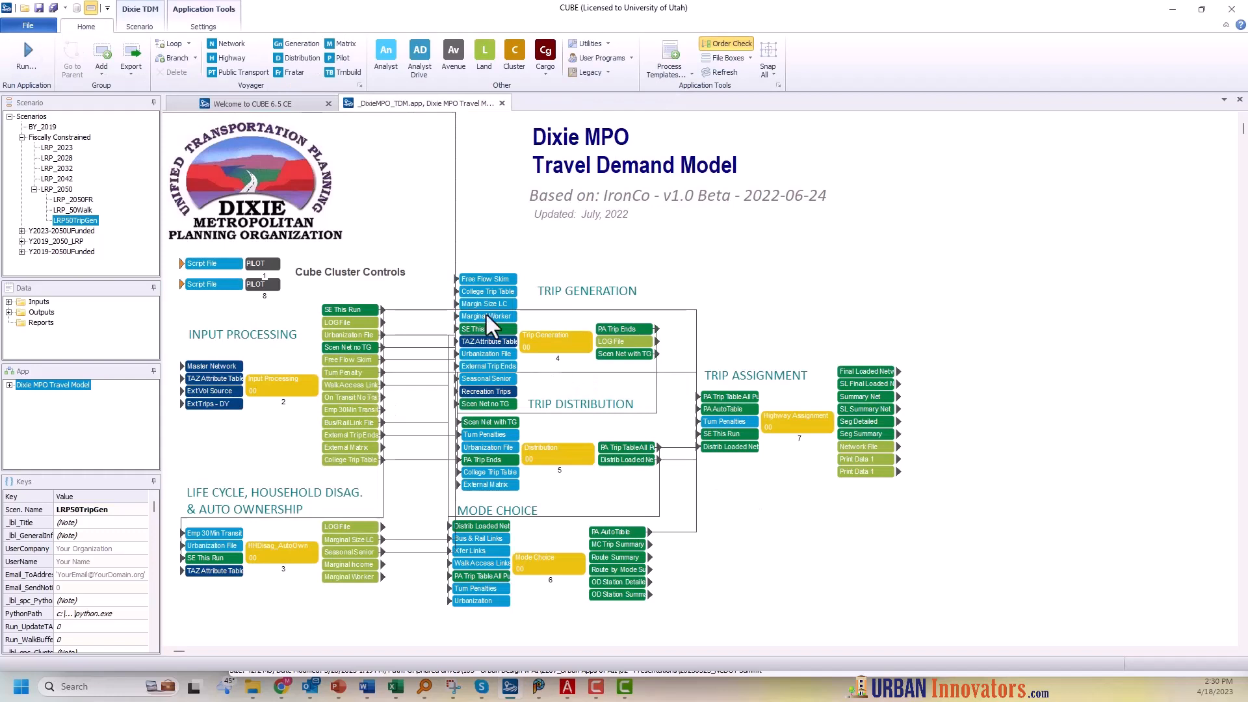
- Open the script file of the Calculate Productions & Attractions matrix process in the Trip Generation group
double_click(548, 344)
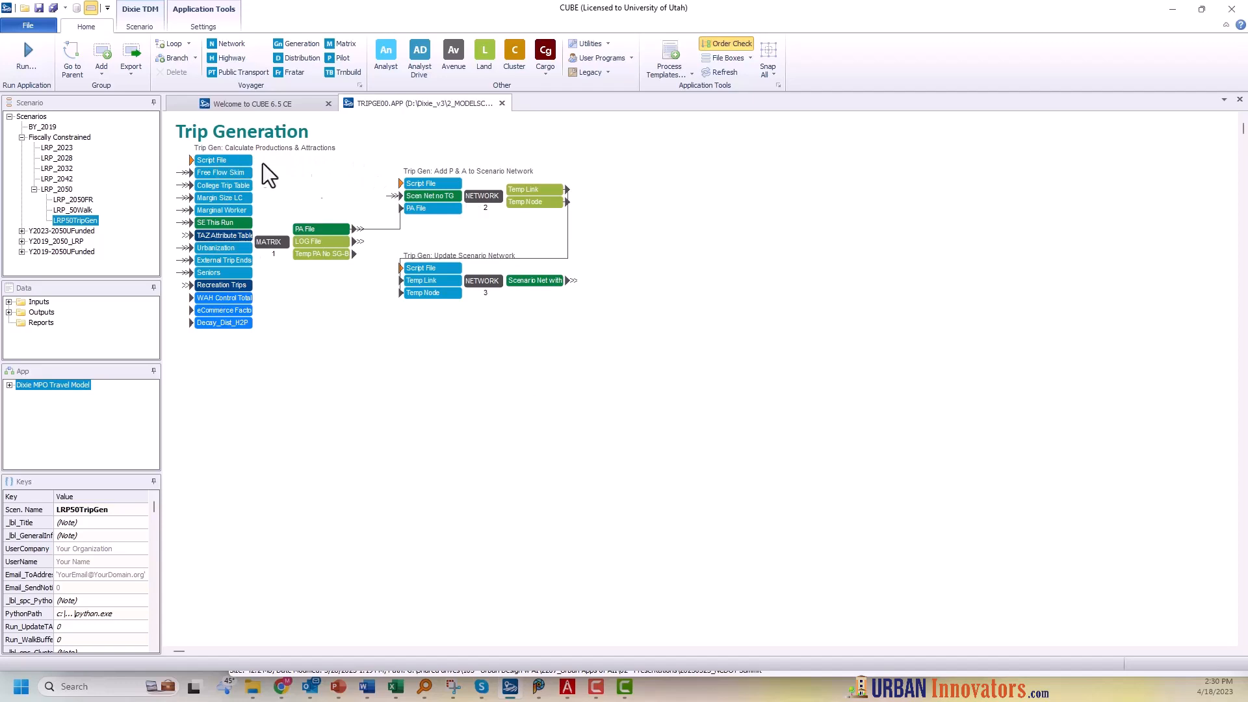
click(215, 158)
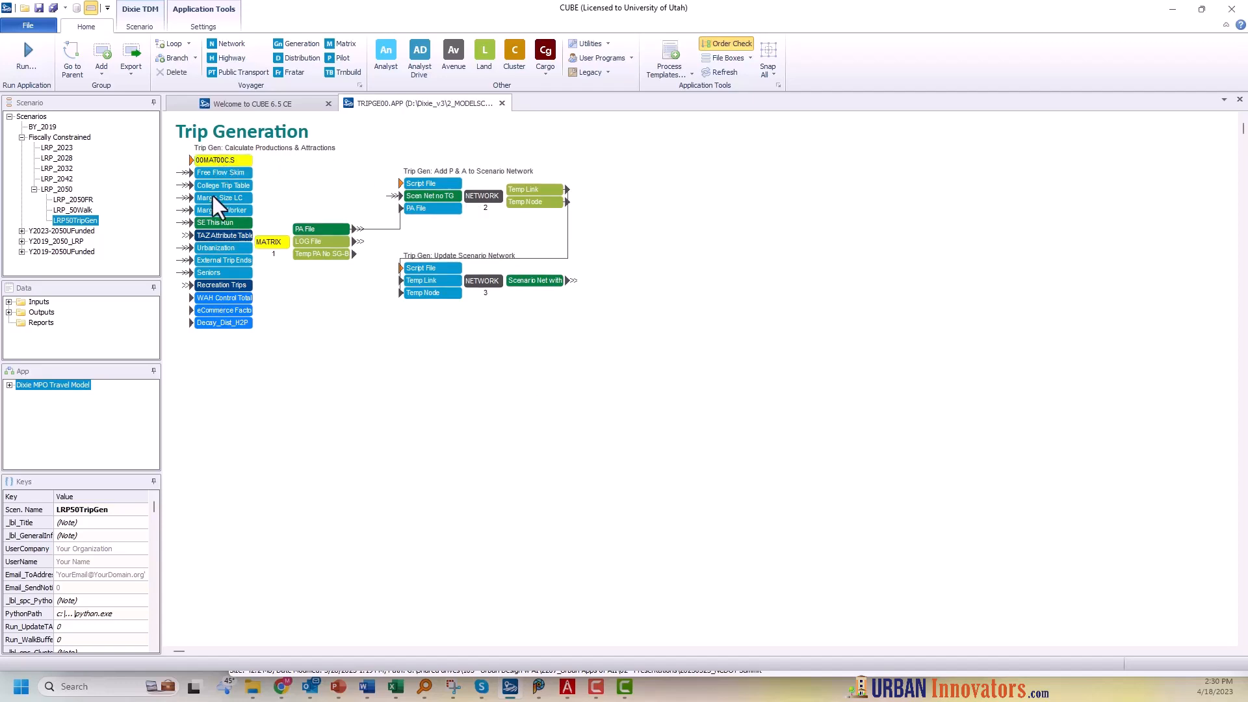
double_click(219, 162)
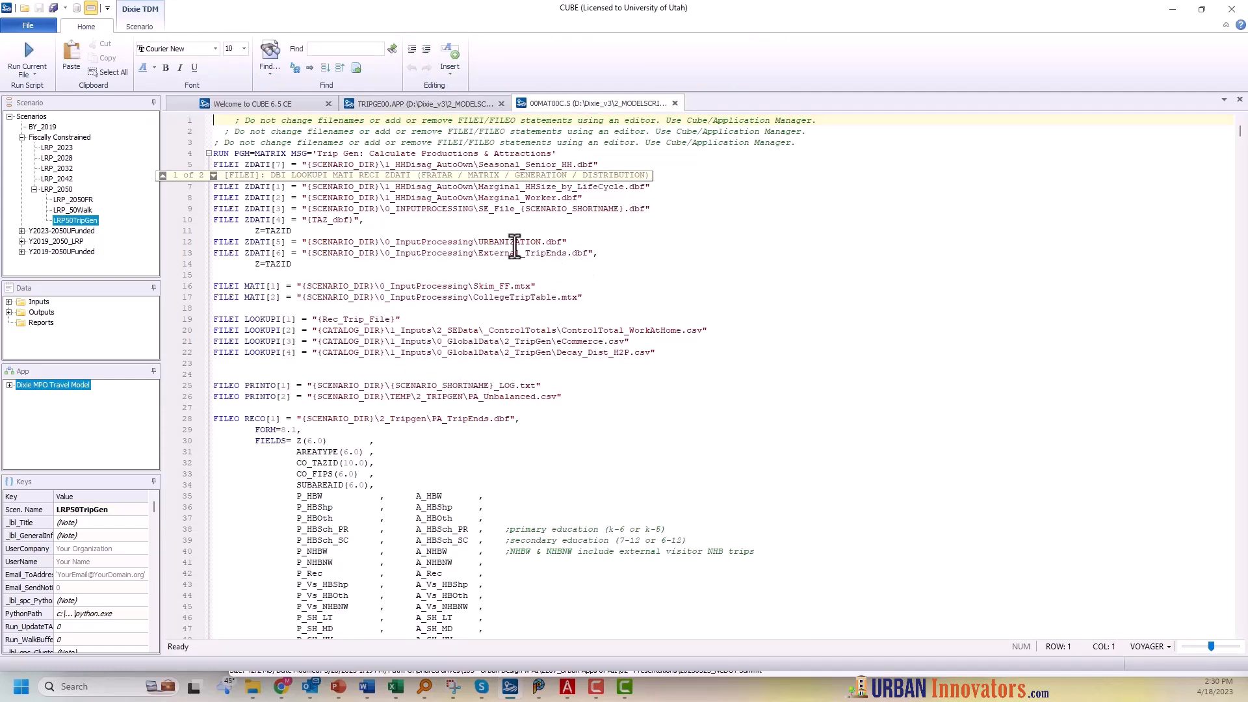
- Examine the script's input files, lookup functions, data initialization and recreation trip code down to the total productions section
click(462, 229)
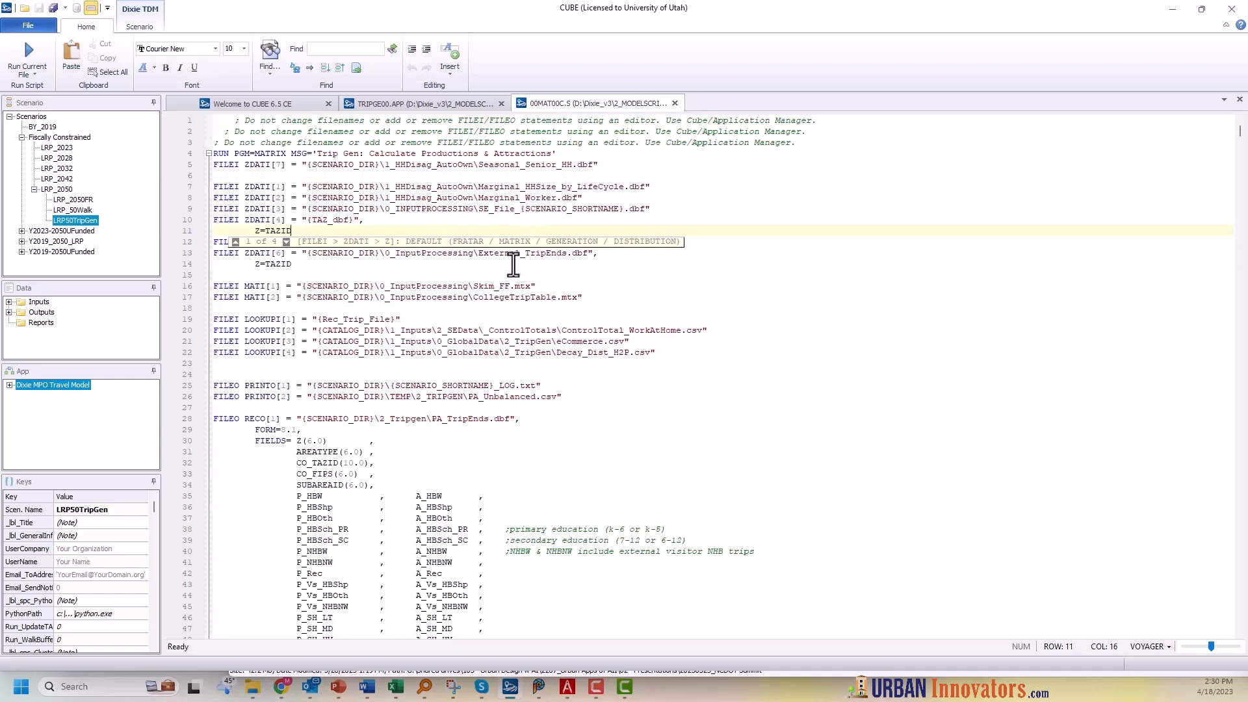
click(517, 253)
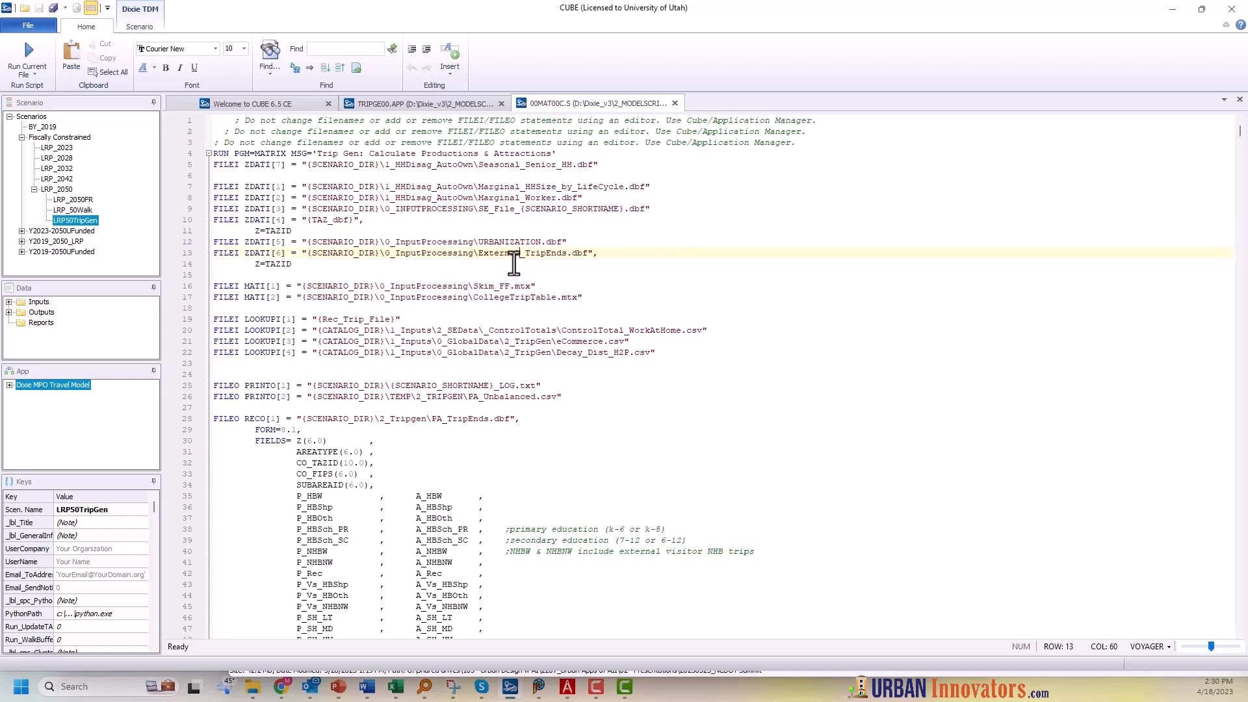
click(513, 297)
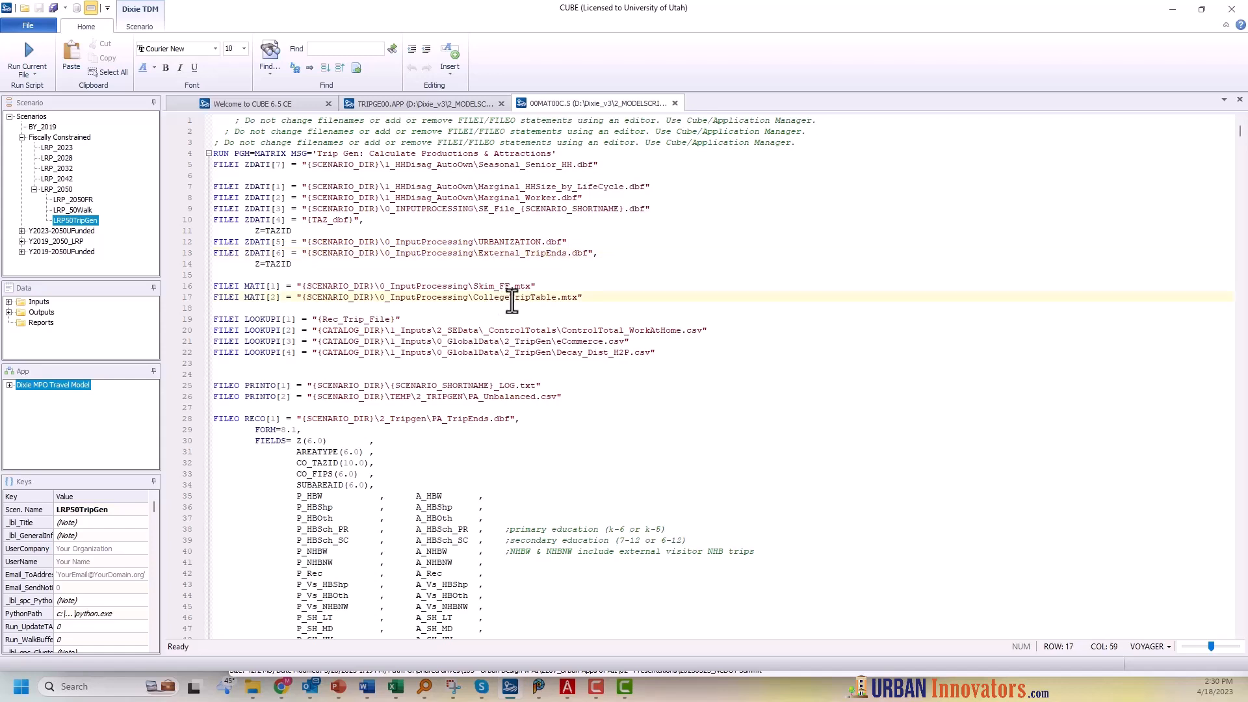
click(499, 341)
scroll(500, 341, down, 3)
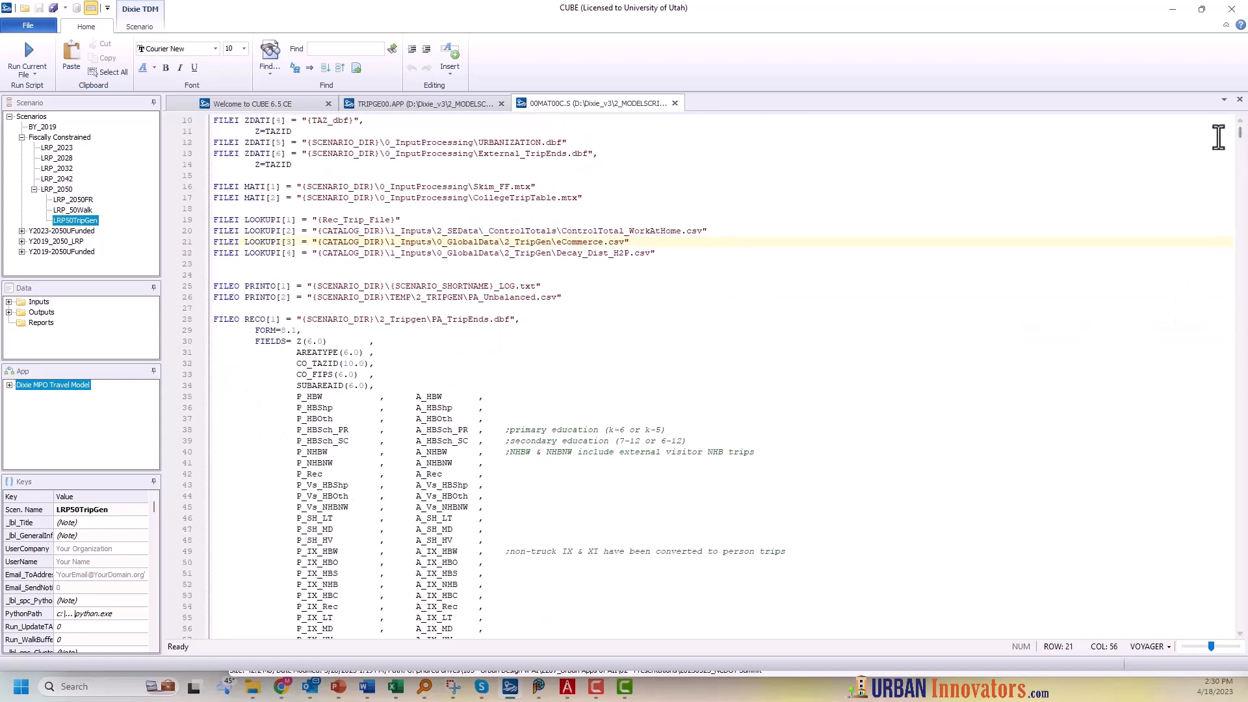
scroll(1241, 140, down, 2)
drag(1241, 139, 1243, 174)
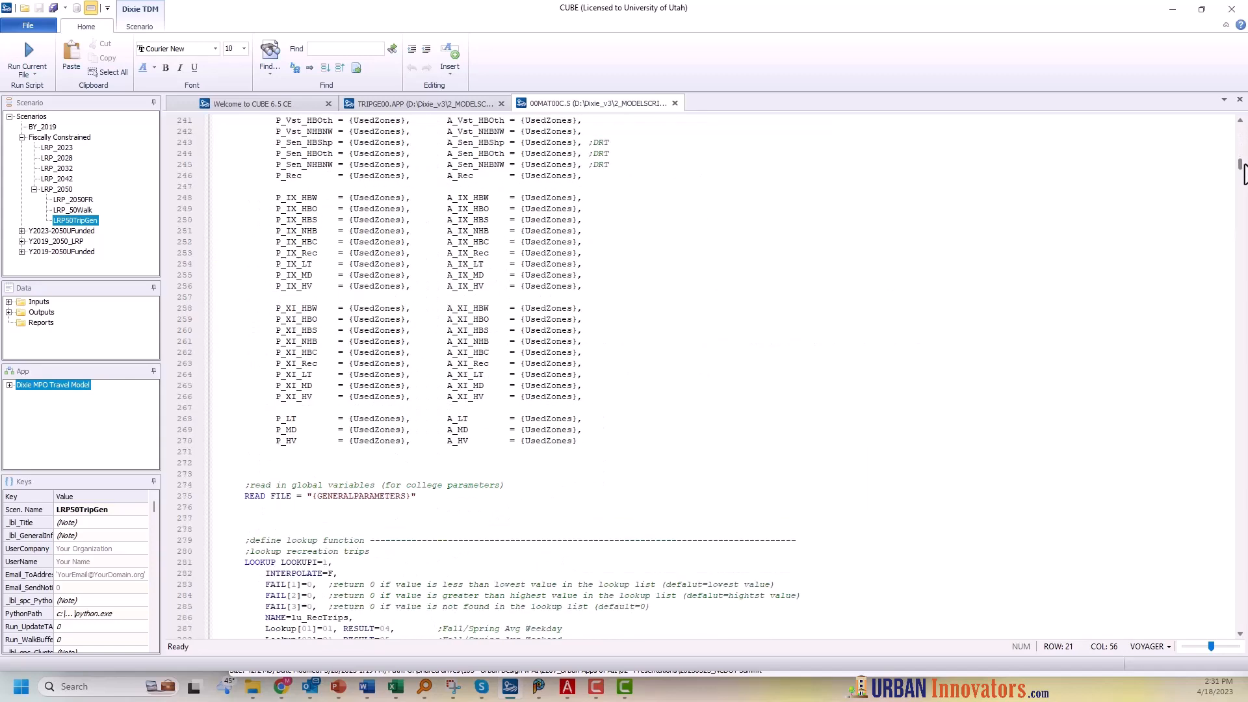
scroll(685, 409, down, 9)
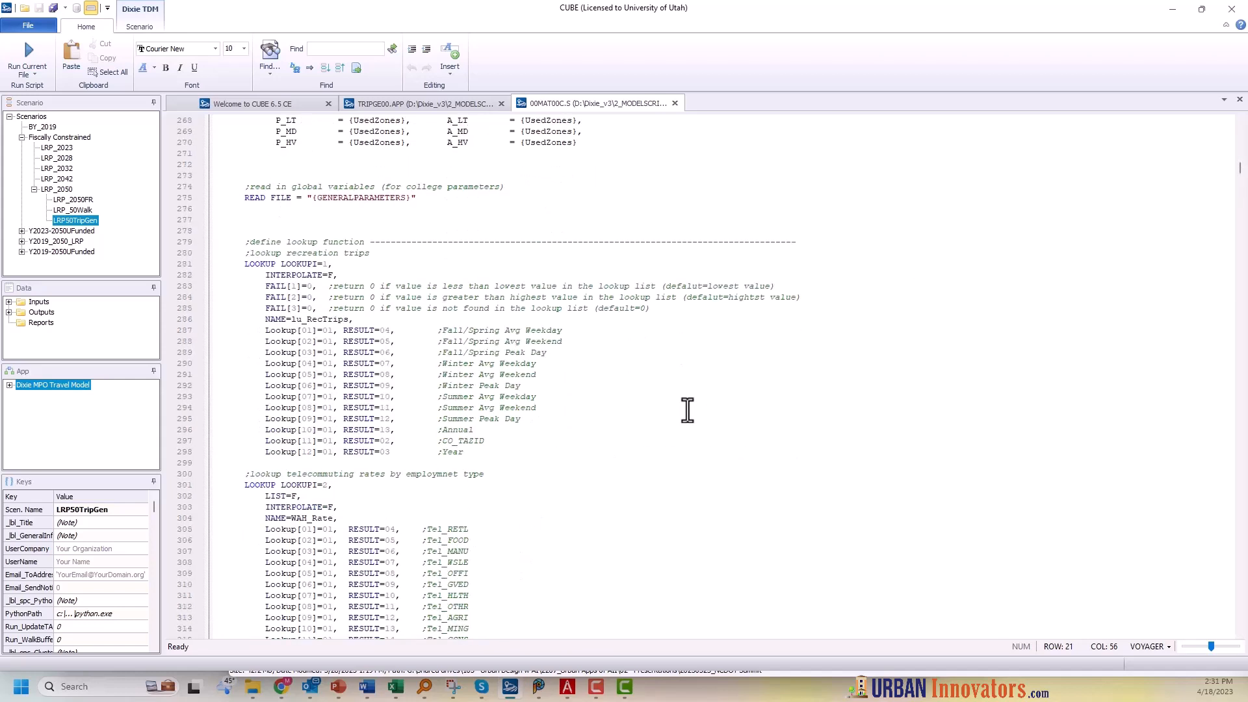
click(1243, 312)
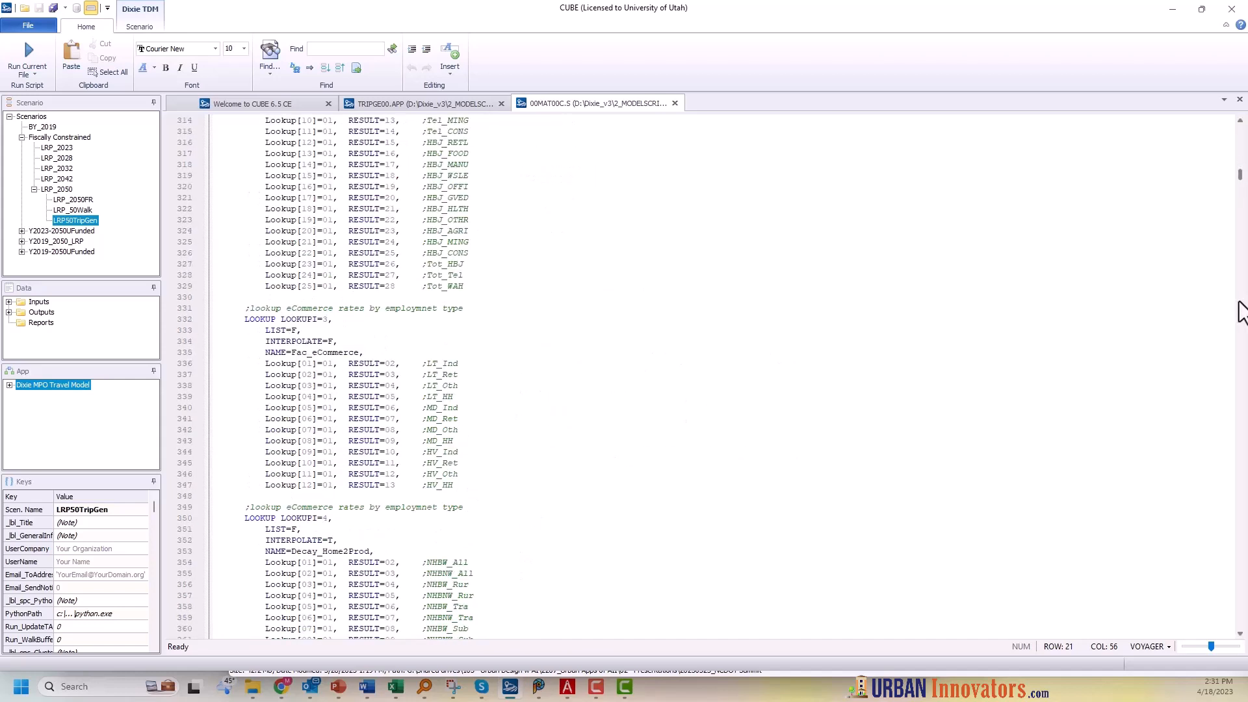
click(1243, 312)
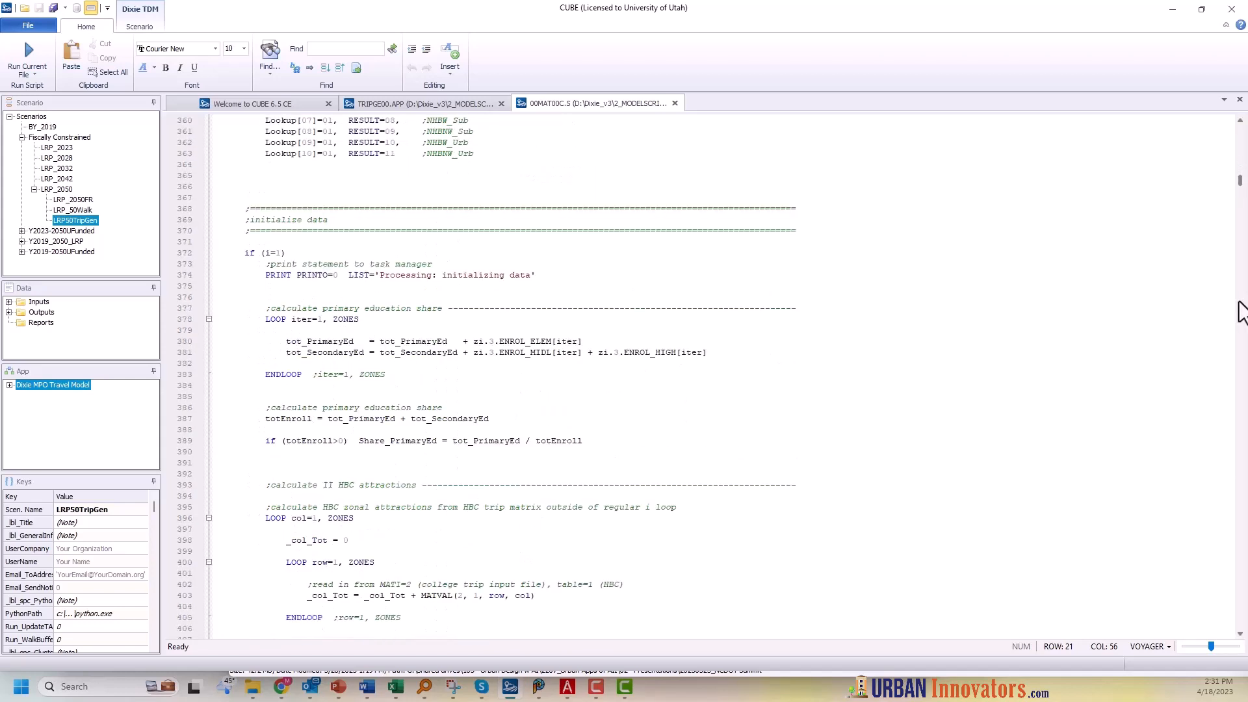
click(1243, 312)
click(1242, 312)
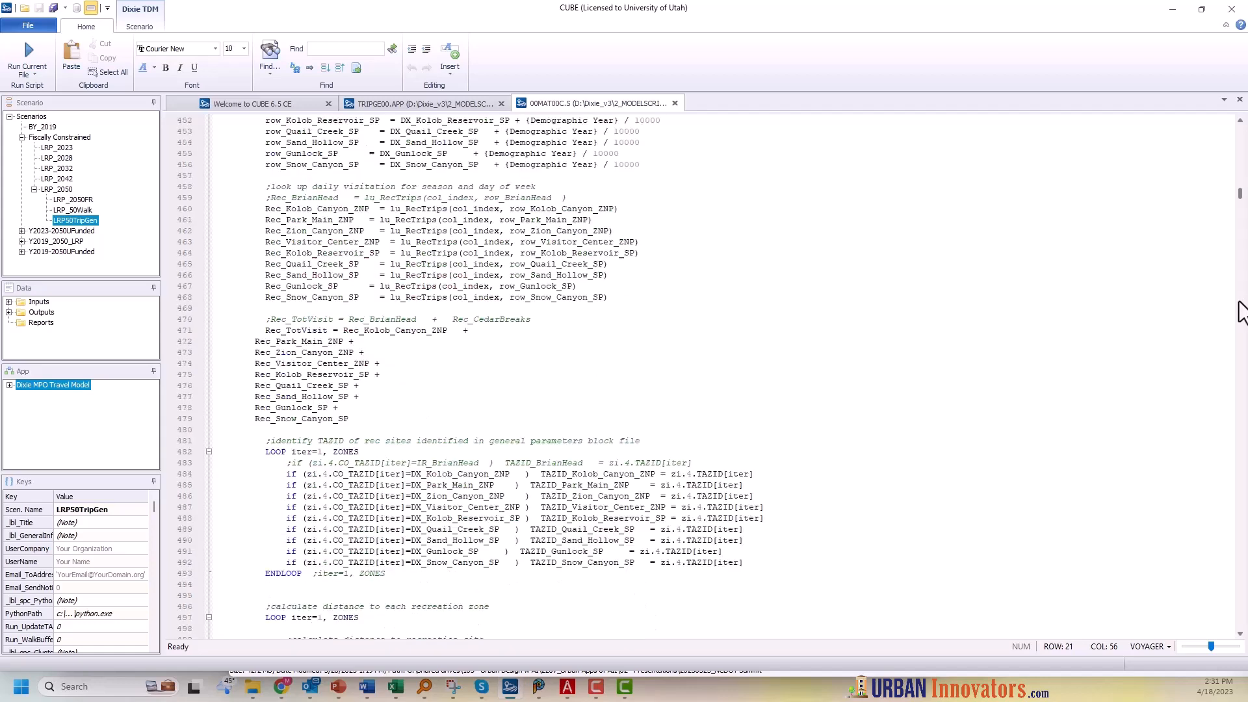
click(1243, 312)
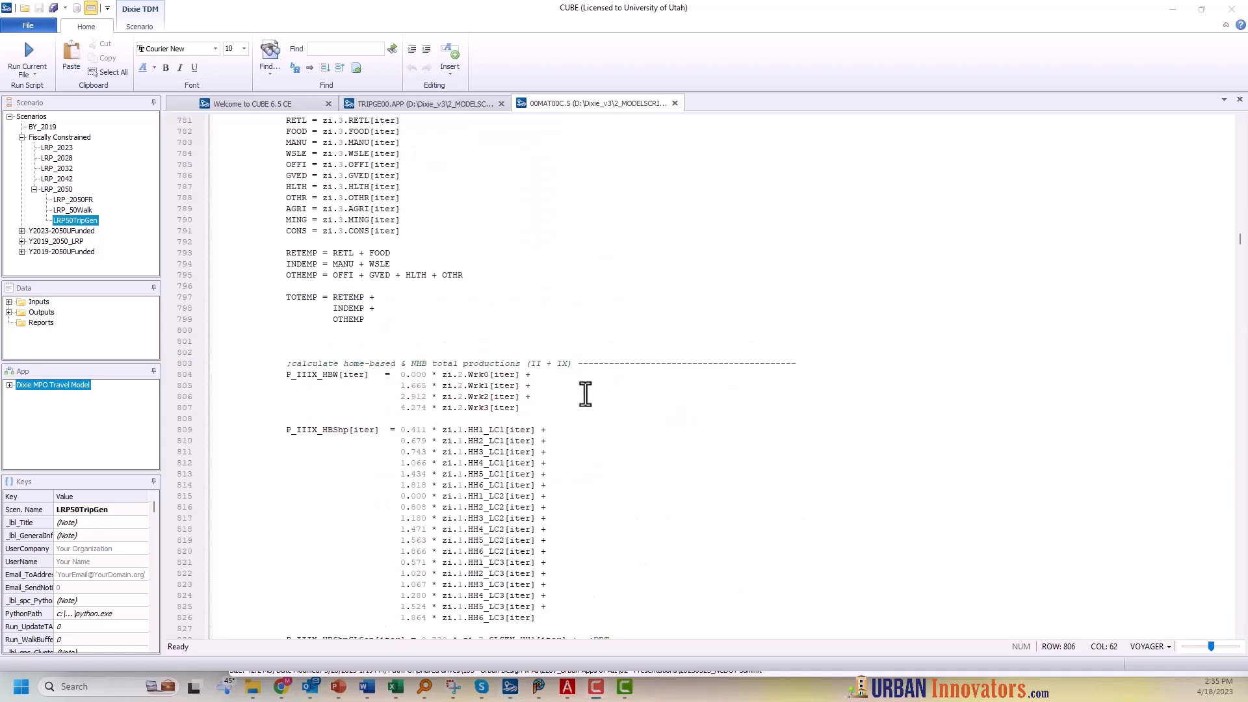
- Examine the trip rates in the home-based work and home-based shopping production equations, P_IIIX_HBW and P_IIIX_HBShp
click(391, 342)
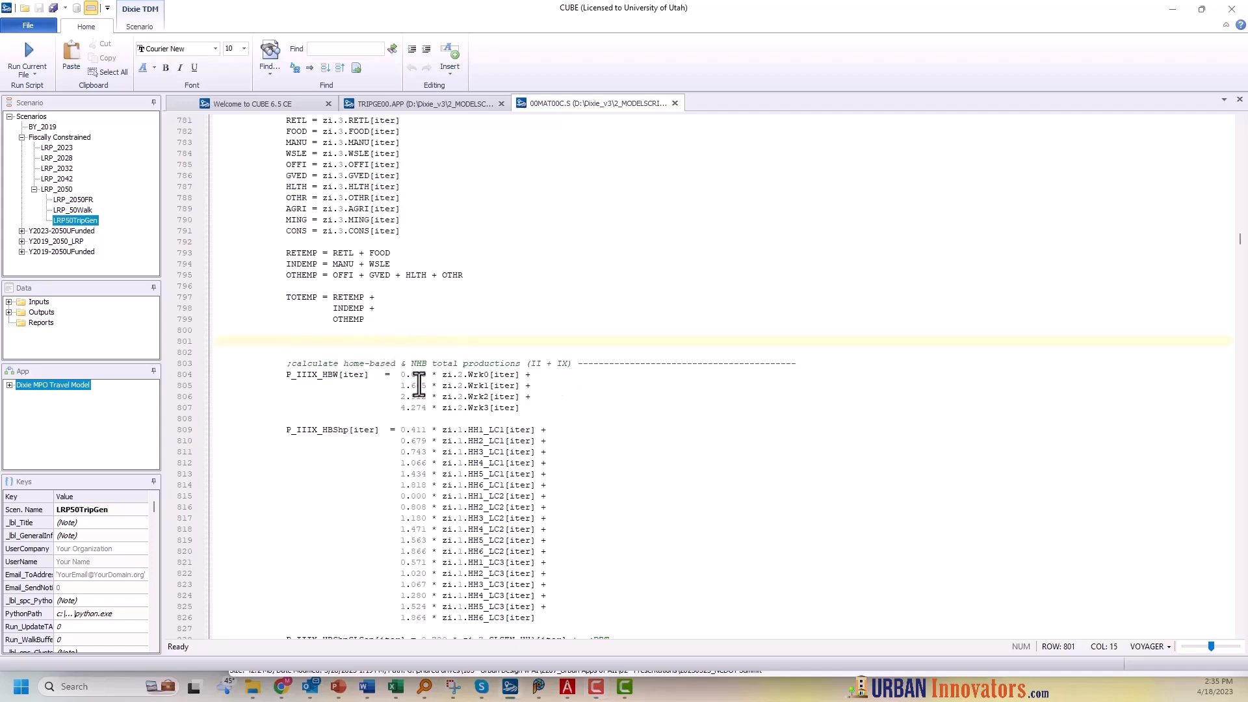
click(372, 388)
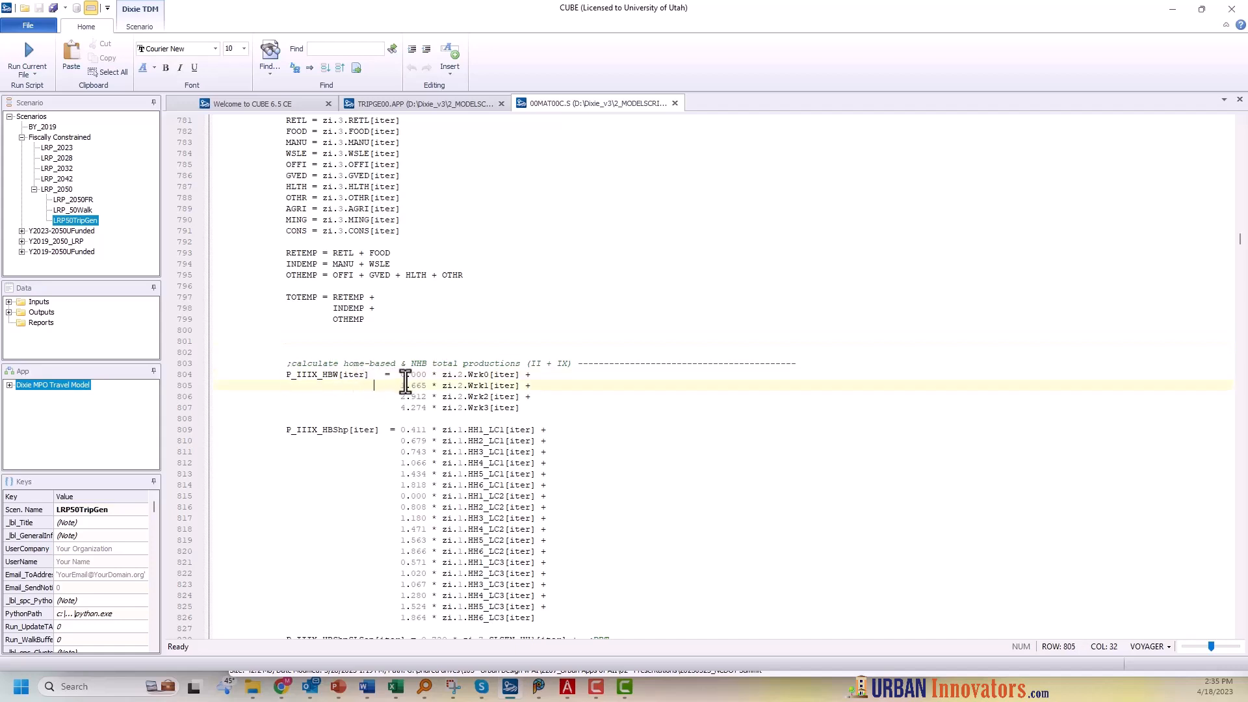
click(317, 375)
drag(322, 375, 338, 376)
click(336, 396)
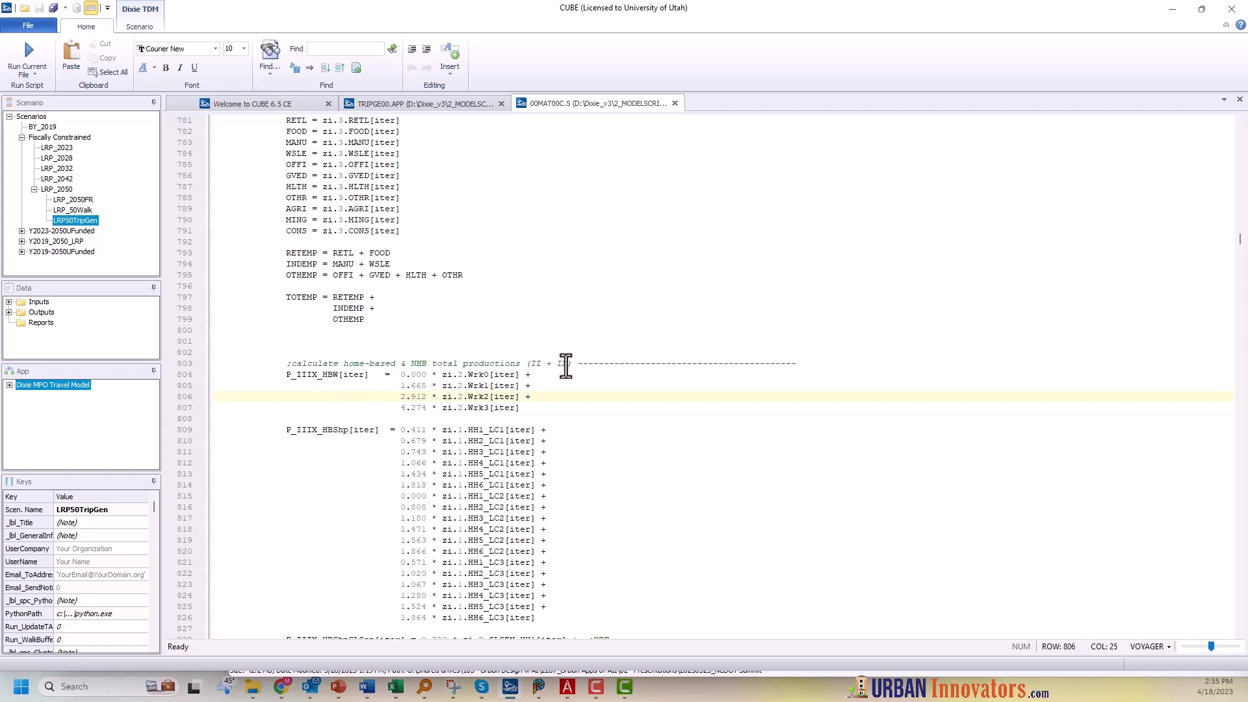
click(388, 431)
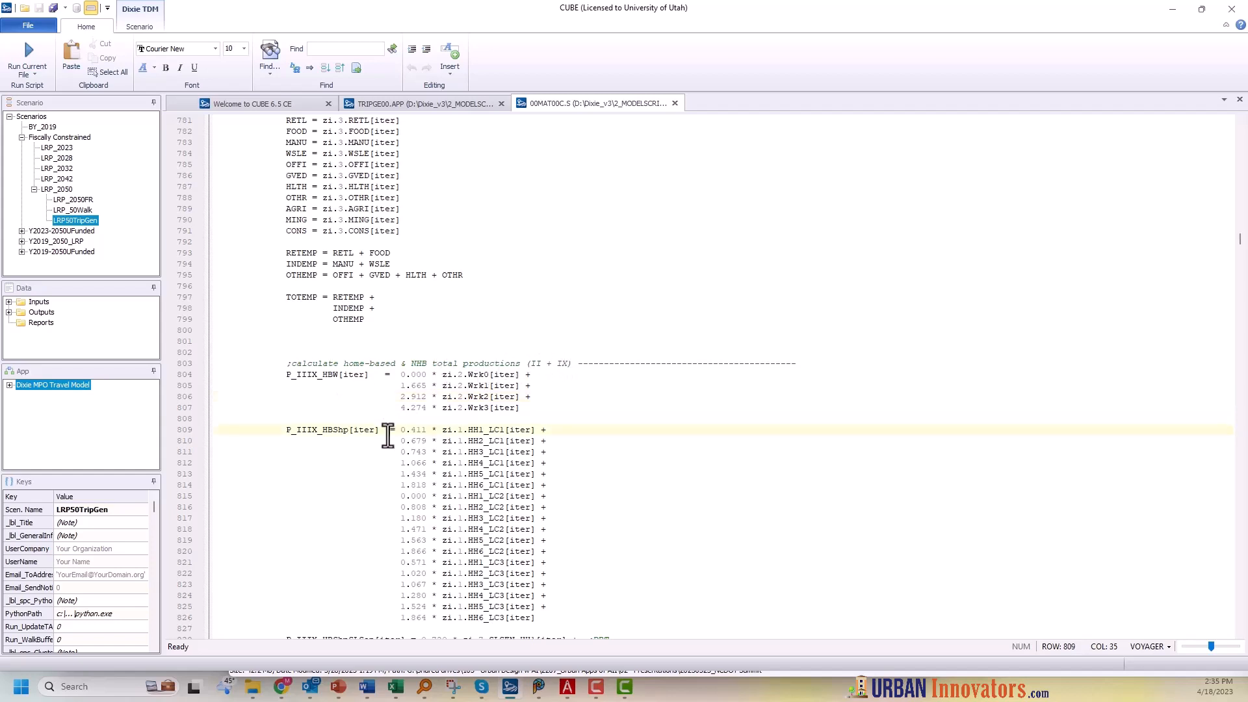
scroll(388, 435, down, 3)
scroll(387, 435, up, 6)
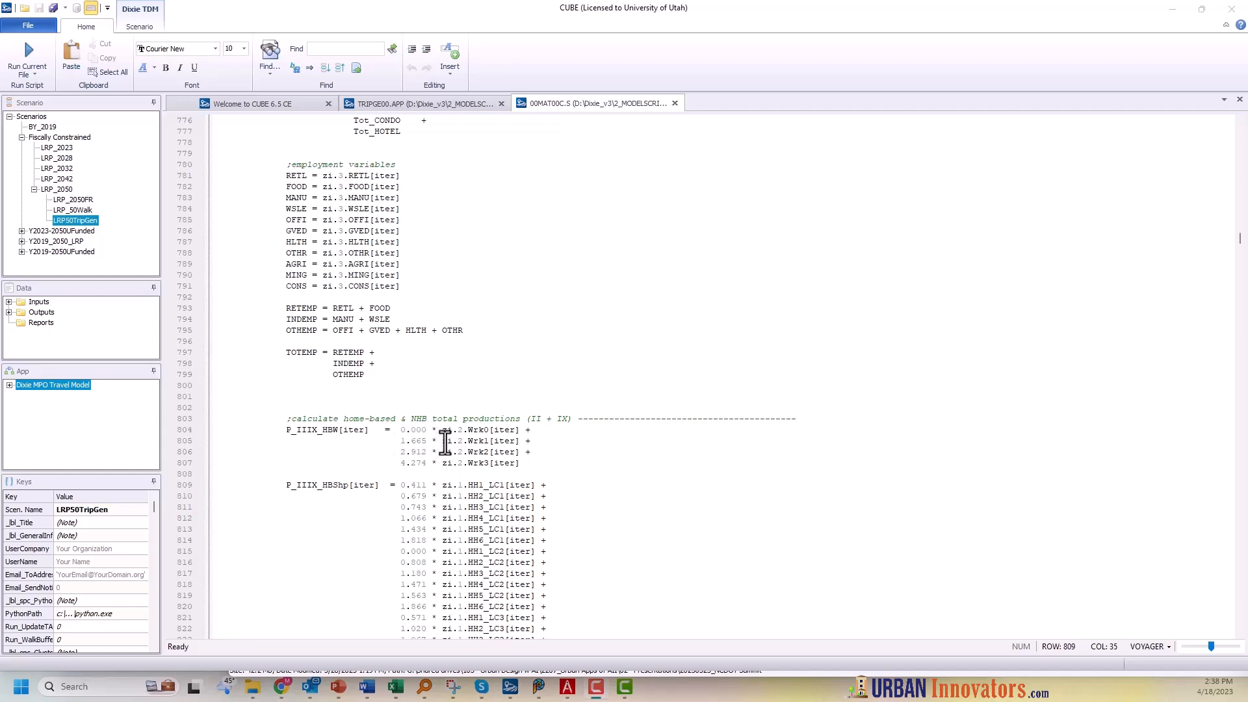
double_click(403, 442)
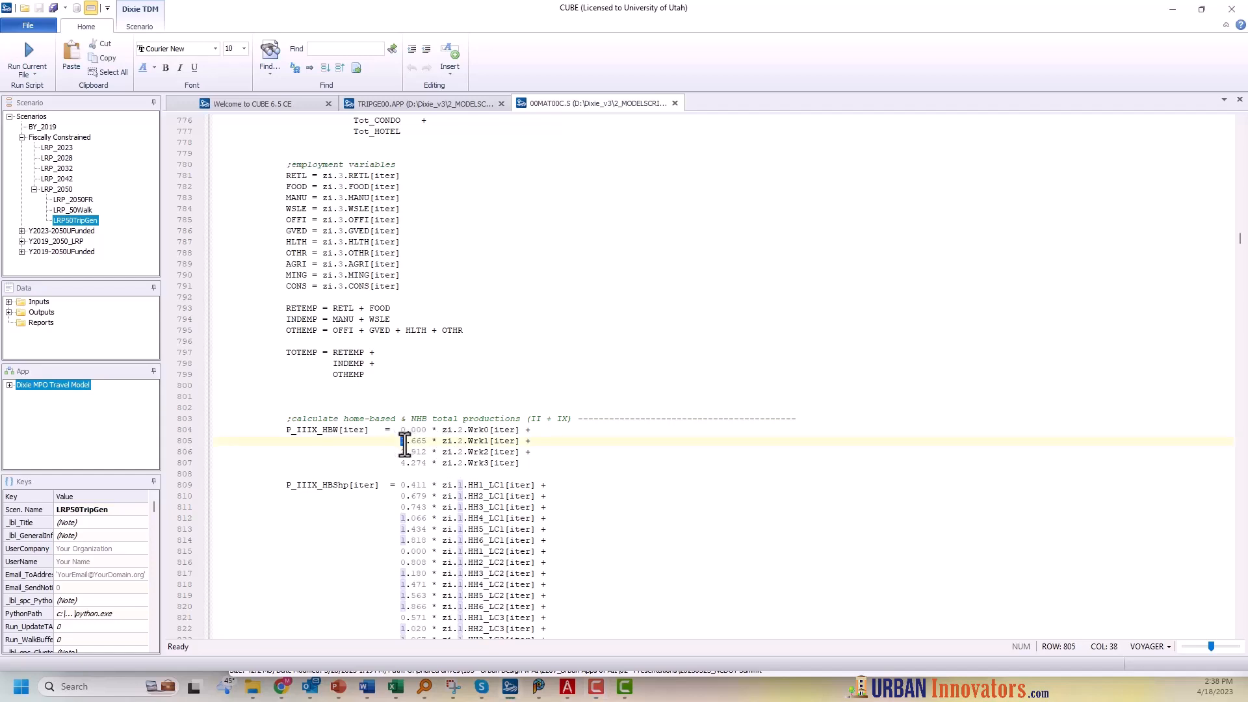
click(404, 443)
key(BackSpace)
text(2)
key(BackSpace)
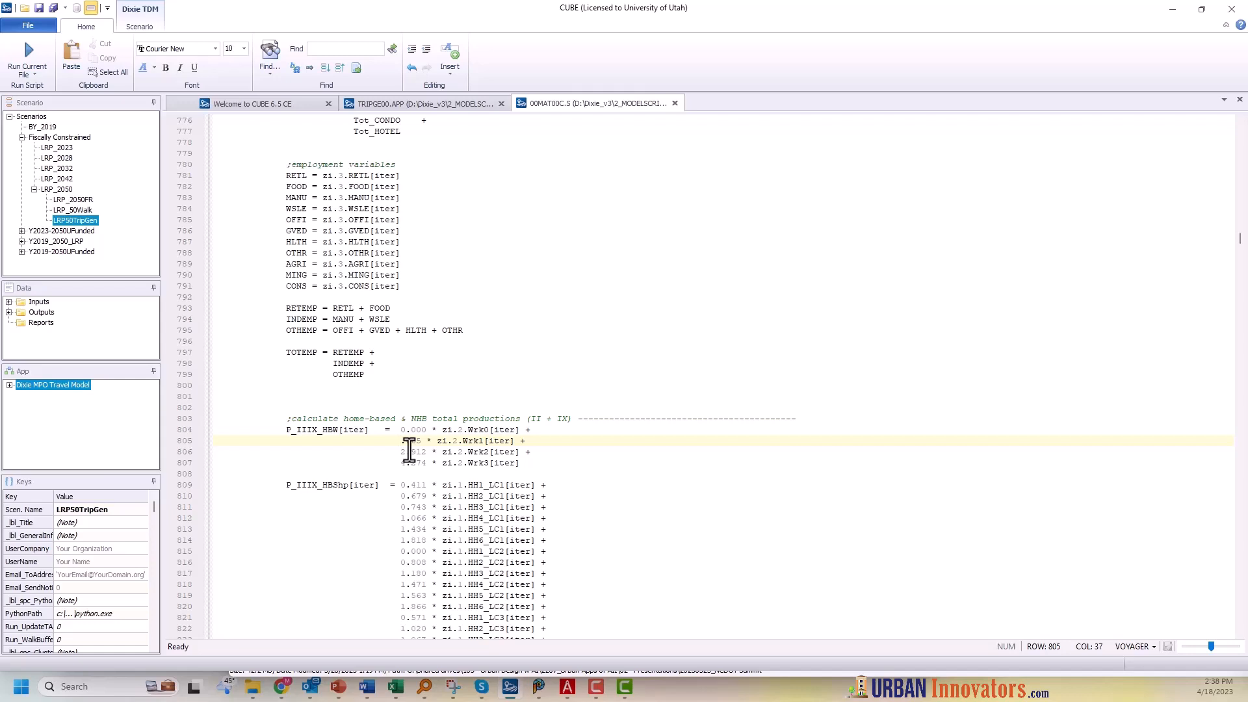
text(6)
- Double the home-based work production rates by adding a "* 2" factor to the Wrk1, Wrk2 and Wrk3 terms of P_IIIX_HBW
click(520, 442)
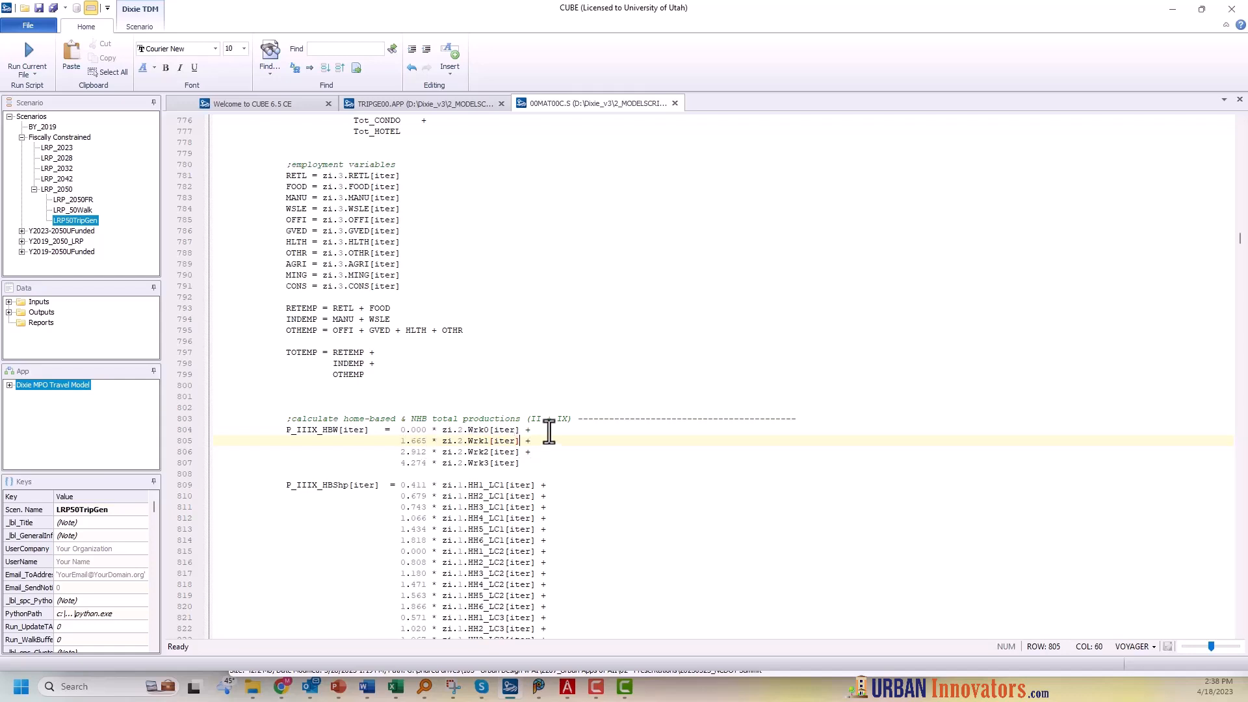
click(429, 441)
text(* 2)
drag(449, 442, 429, 442)
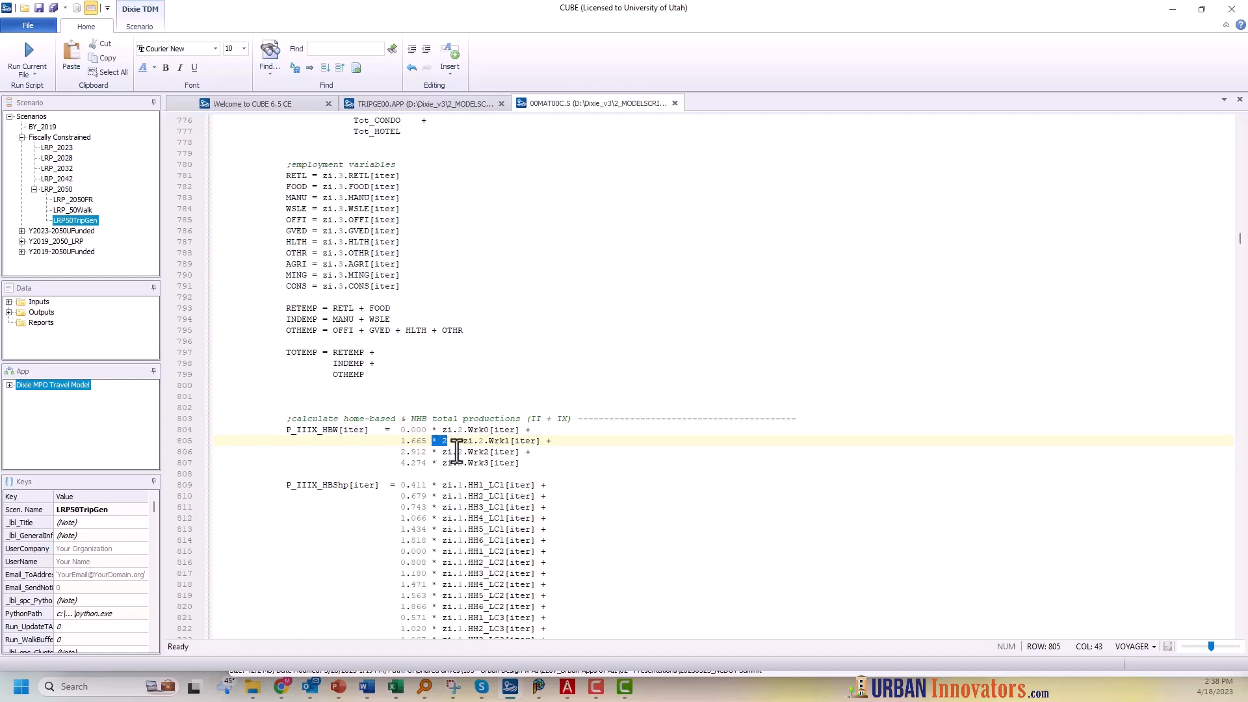
key(ctrl+c)
click(433, 452)
key(ctrl+v)
click(431, 463)
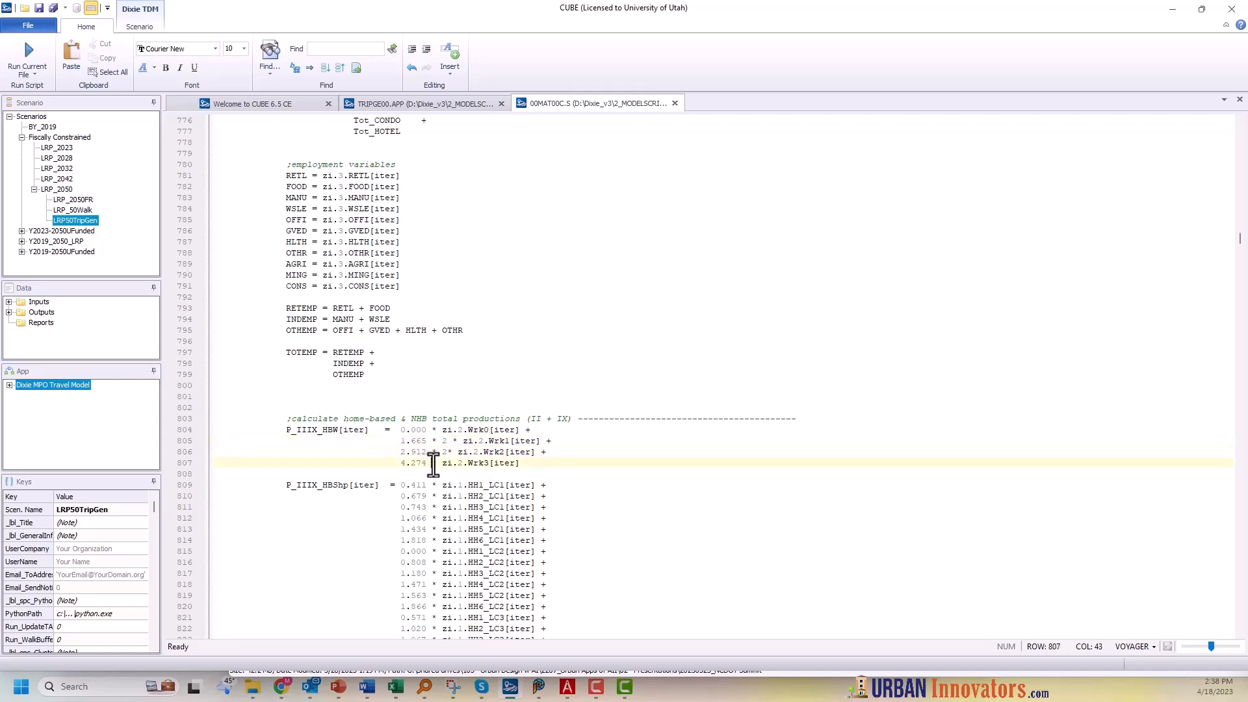
key(ctrl+v)
click(431, 529)
scroll(430, 526, down, 2)
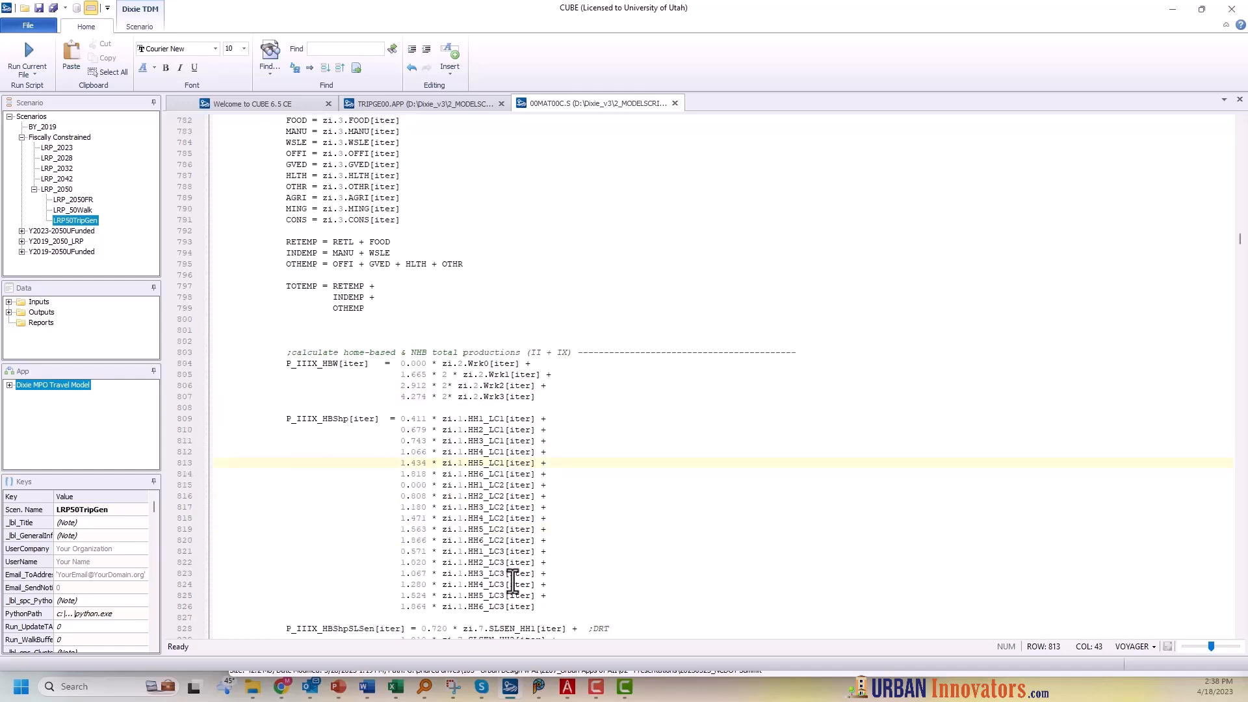
- Add a "* 10" factor to the HH6_LC3 term of the home-based shopping production equation P_IIIX_HBShp
click(431, 606)
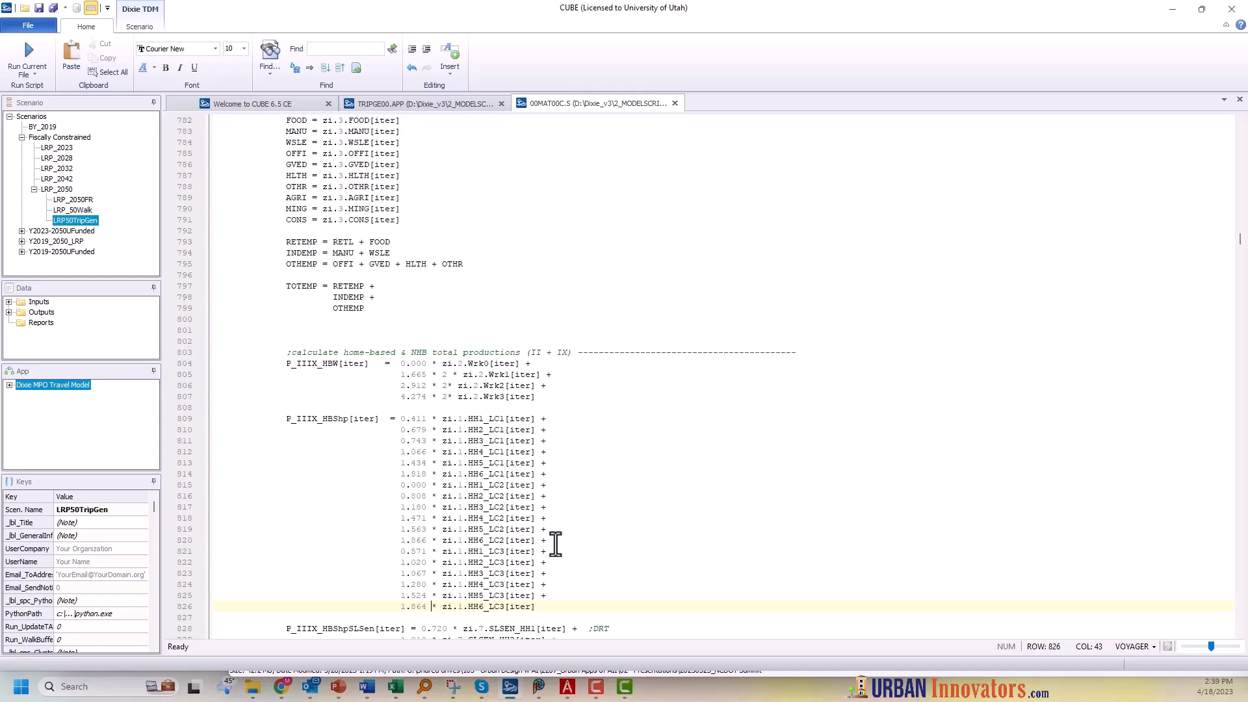
text(* 2)
key(BackSpace)
text(10)
click(608, 562)
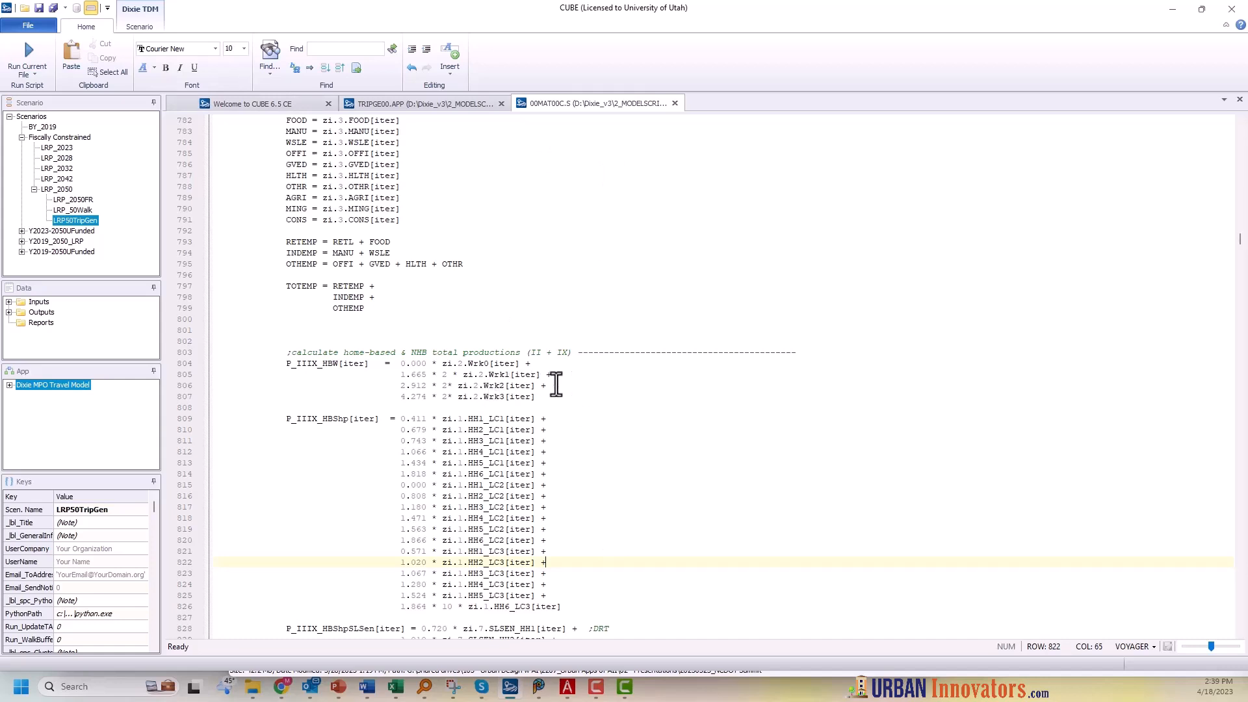
- Tidy the spacing after the Wrk2 factor and append a name-tagged change comment reading "Added *2" to the Wrk1 line of P_IIIX_HBW
click(447, 385)
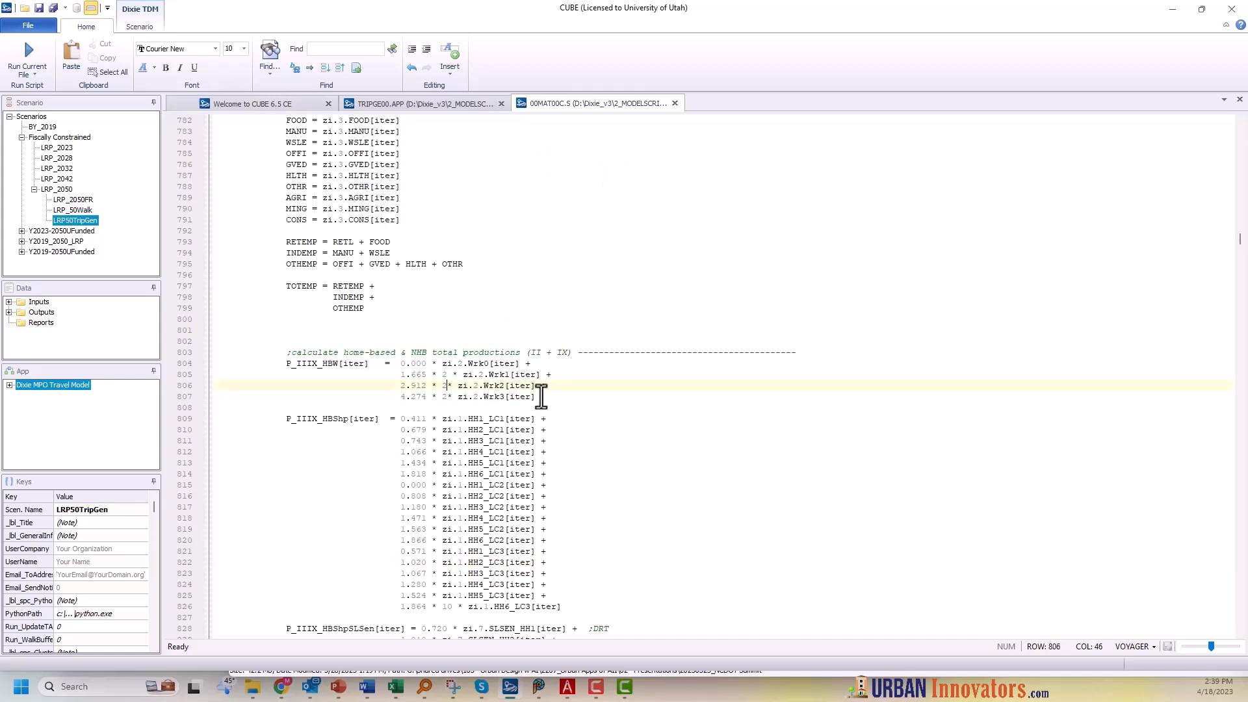
click(597, 376)
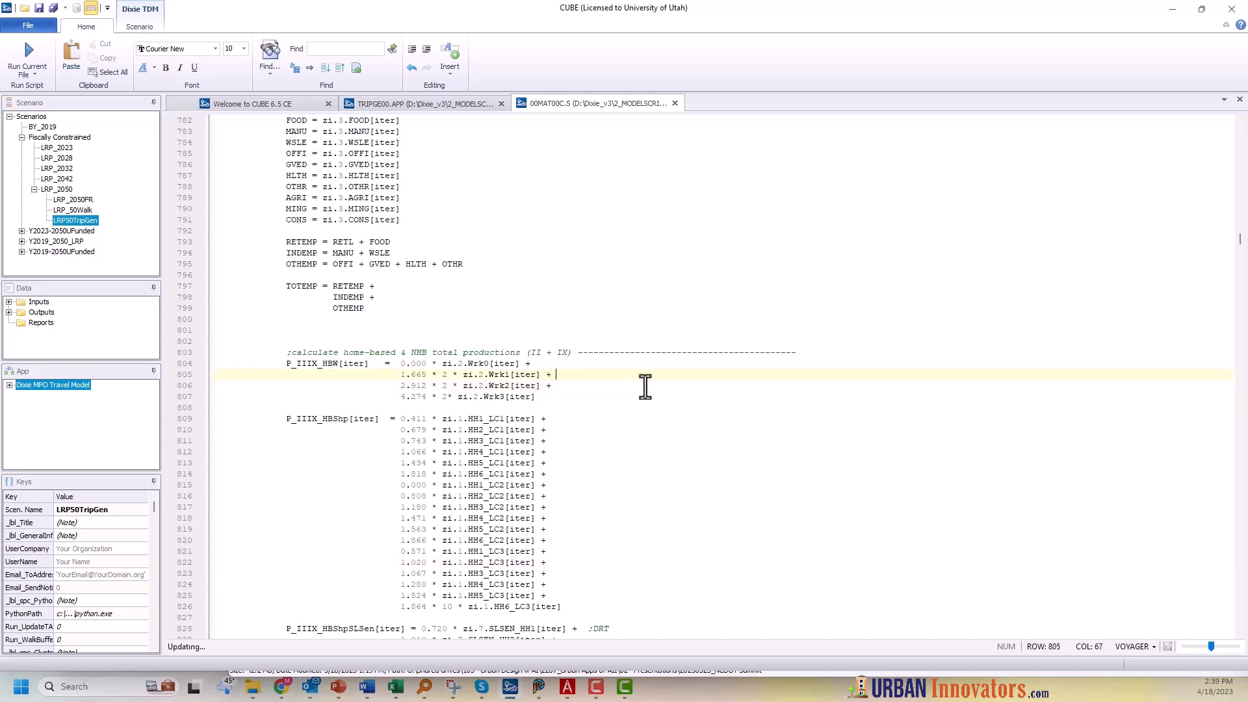
text(;MIKE)
key(BackSpace)
key(BackSpace)
text(E_Ch)
text(HANG)
text(E)
text(Added )
text(*2)
- Copy the change comment to the Wrk2 line and to the HH6_LC3 line of P_IIIX_HBShp, where it reads "Added *10"
drag(678, 375, 562, 375)
click(580, 386)
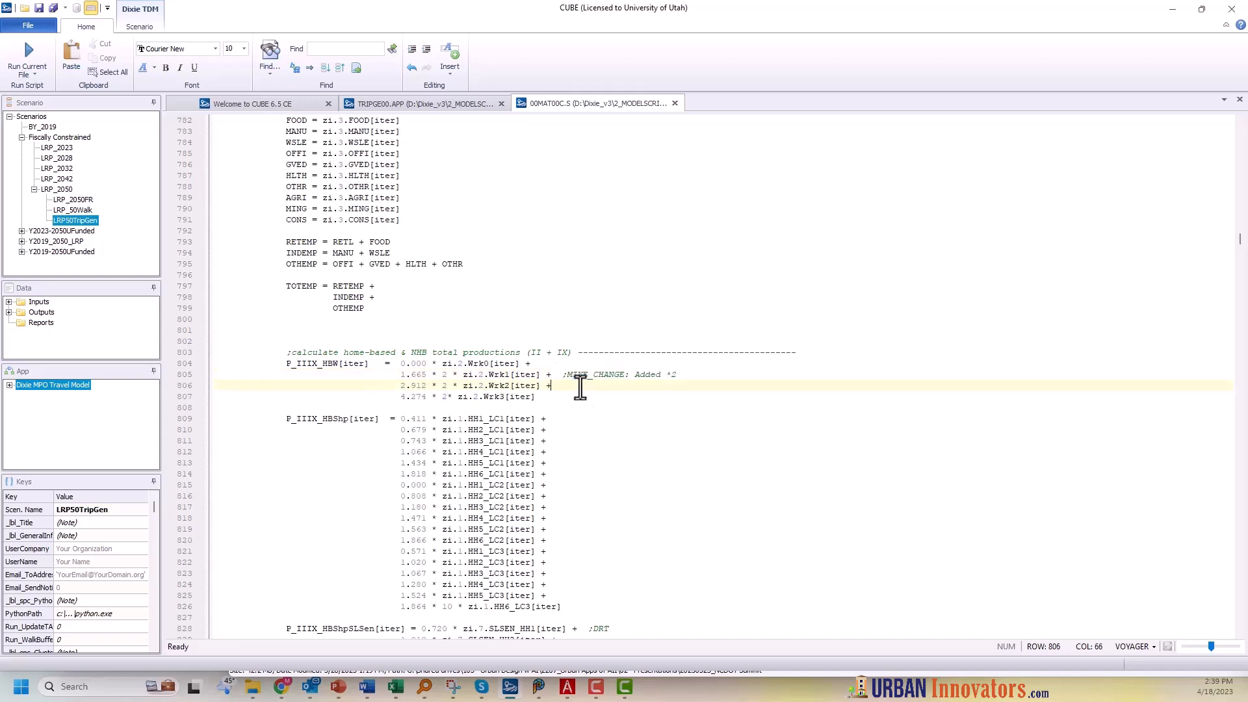
key(ctrl+v)
click(645, 606)
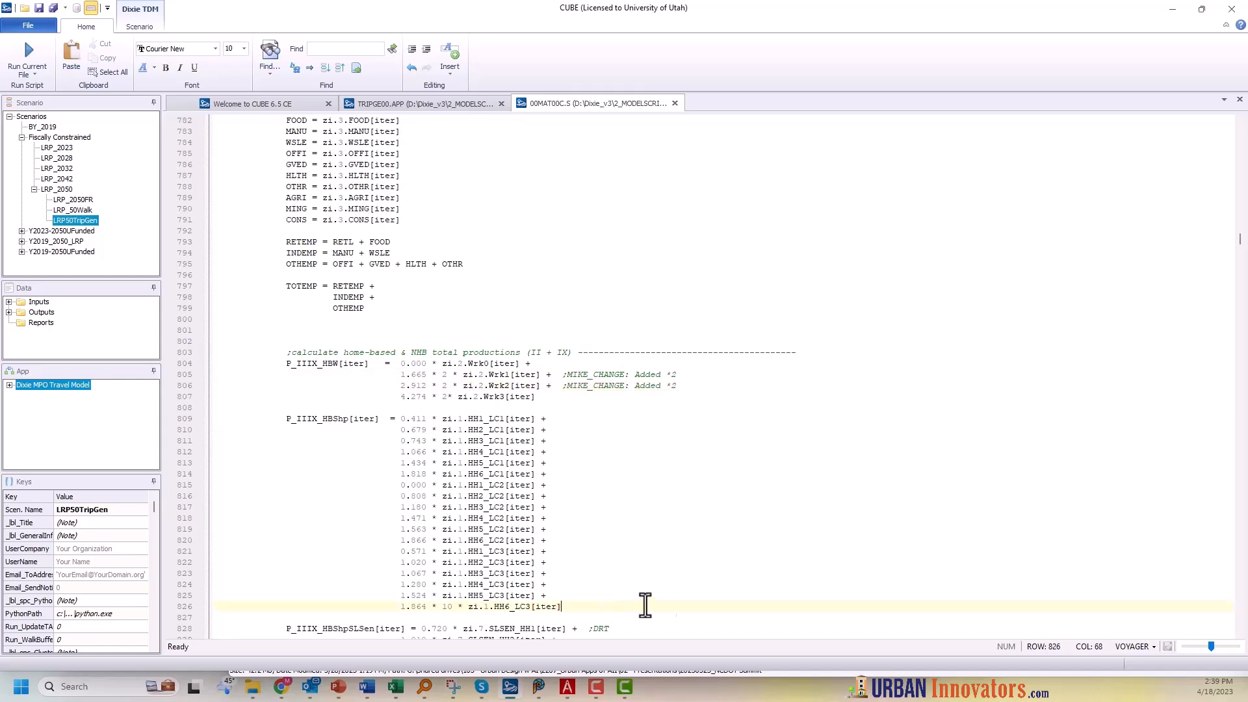
key(ctrl+v)
double_click(685, 606)
text(10)
click(730, 451)
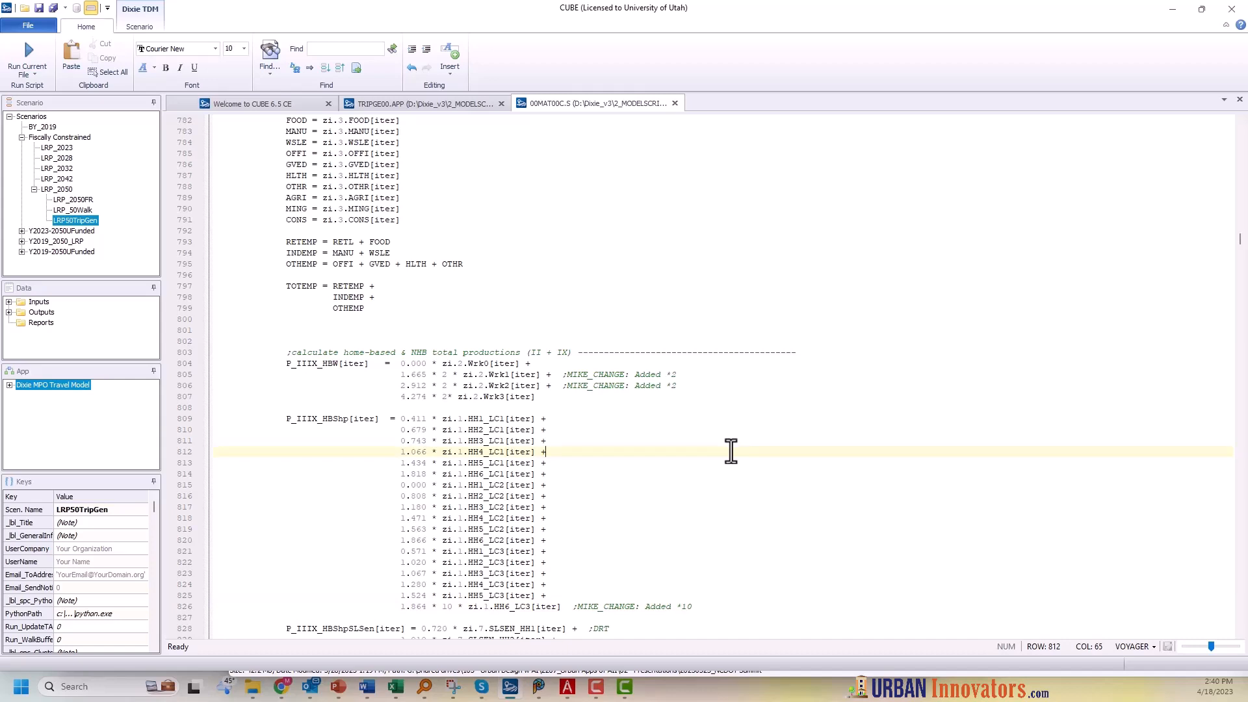
click(595, 497)
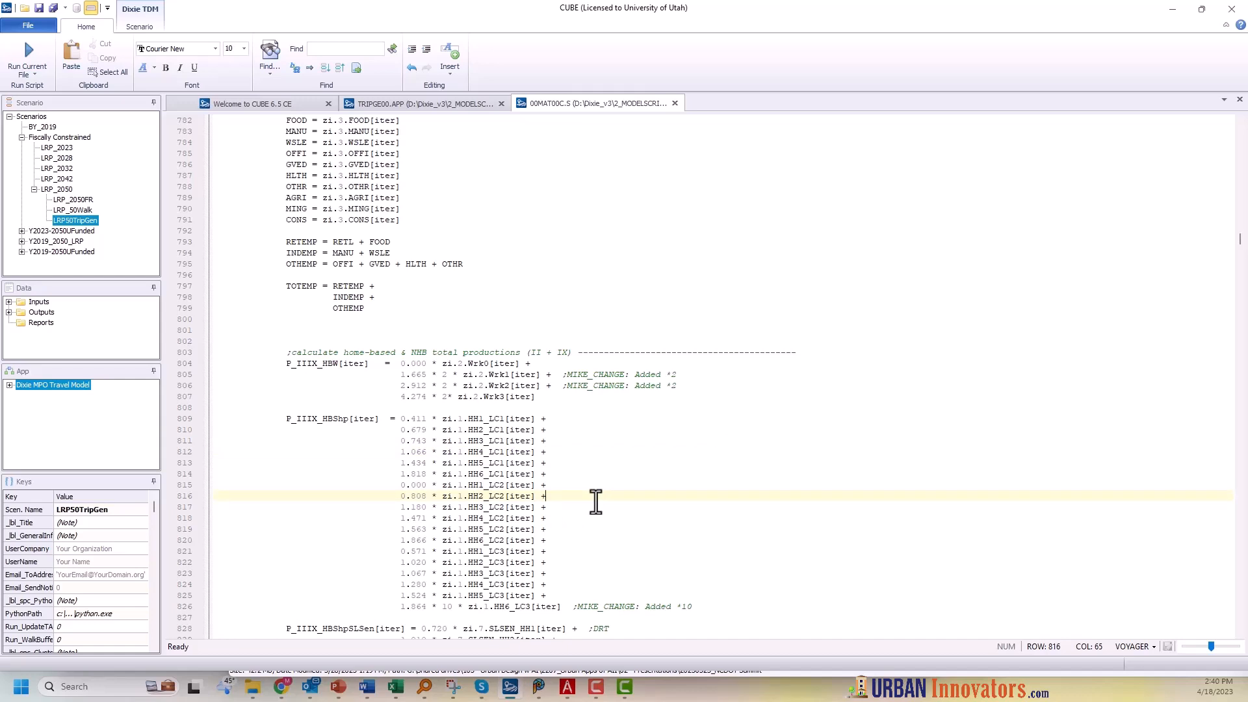
click(614, 441)
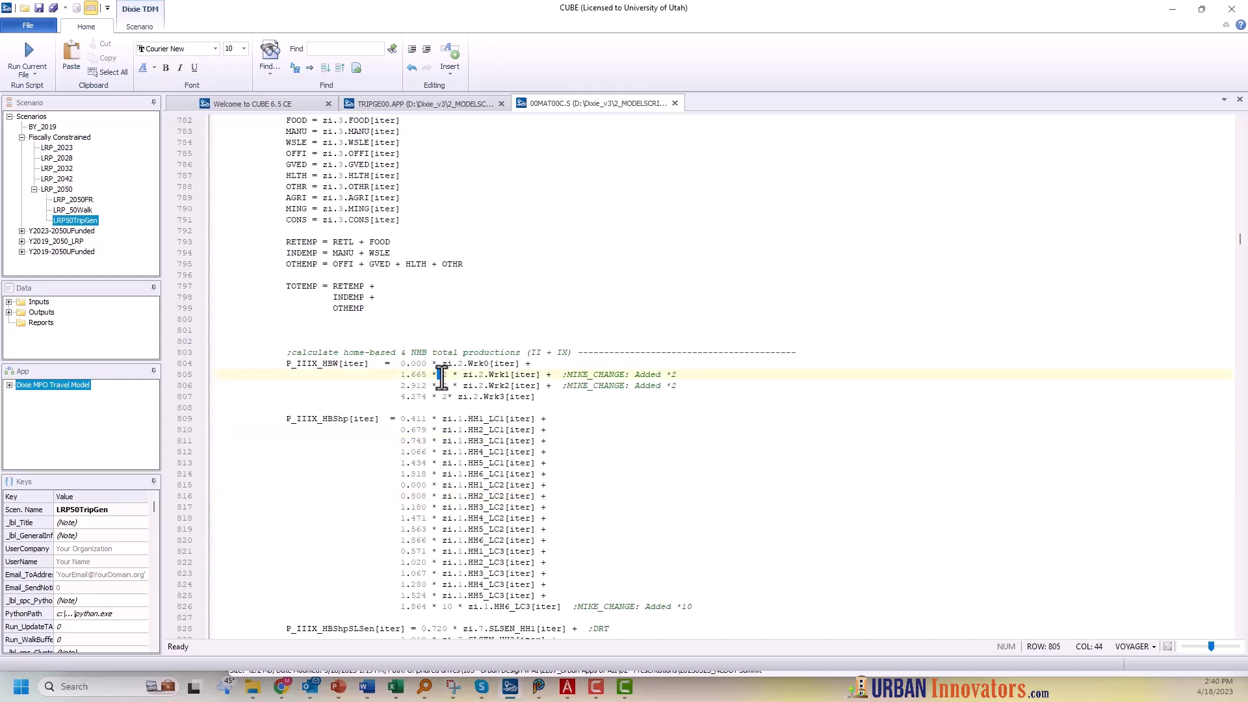
drag(442, 375, 451, 389)
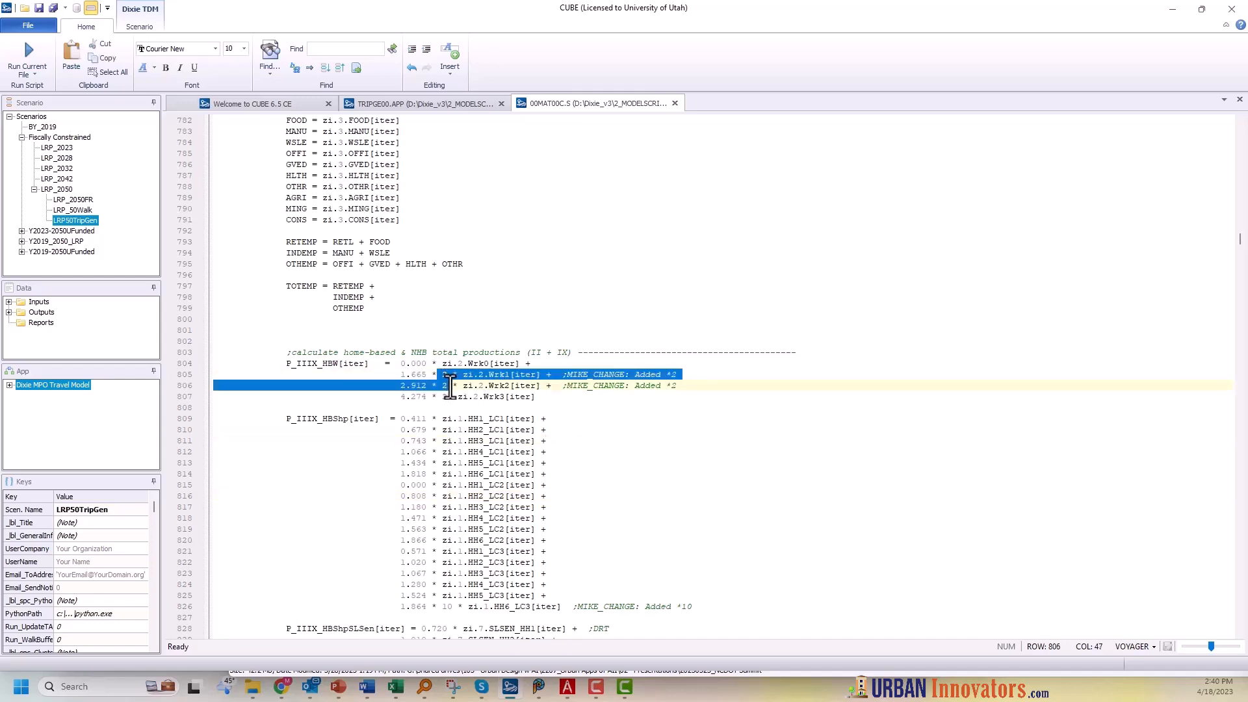
double_click(447, 606)
click(513, 553)
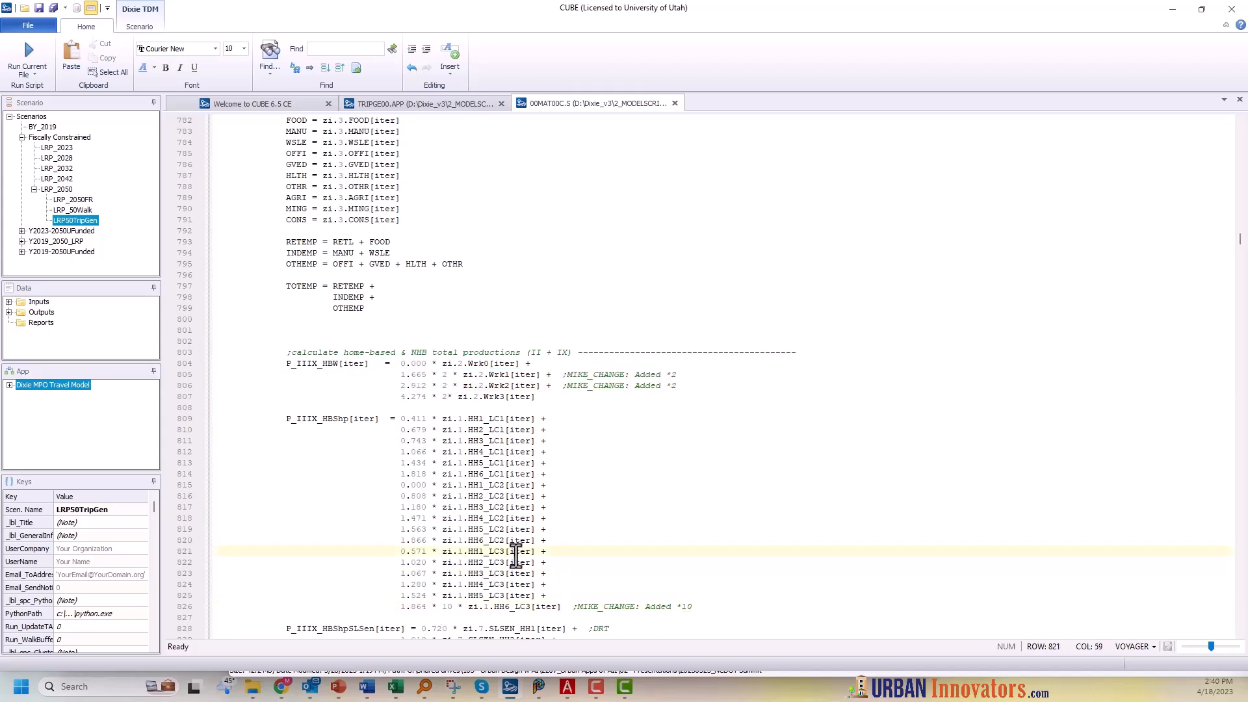
click(593, 539)
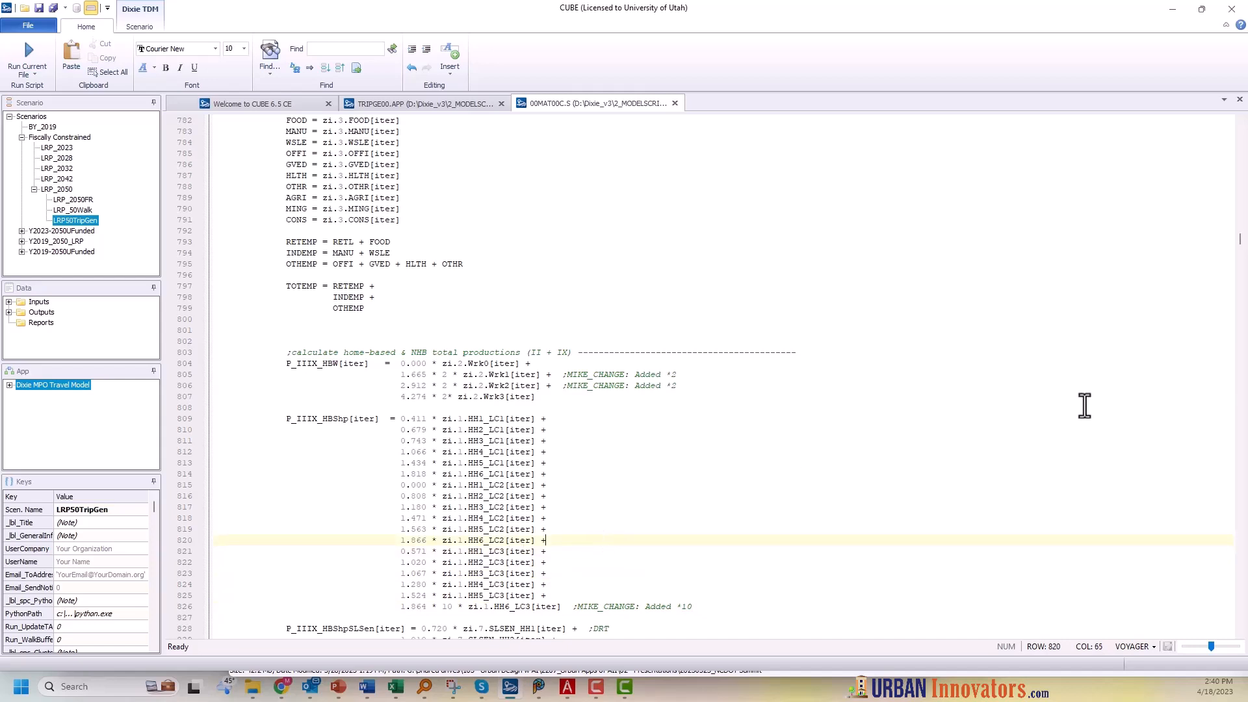
- Examine the home-based work and shopping attraction rates by employment type in the A_HBW and A_HBShp equations
drag(1241, 241, 1243, 259)
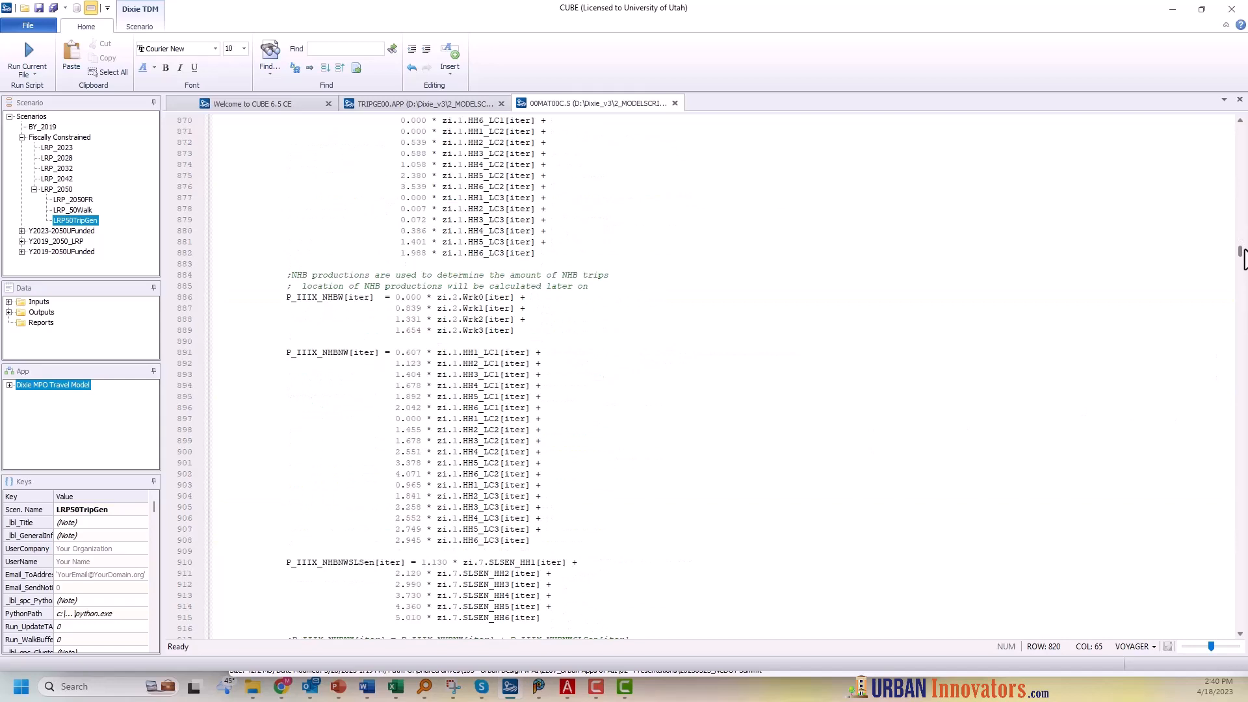
drag(1242, 259, 1244, 268)
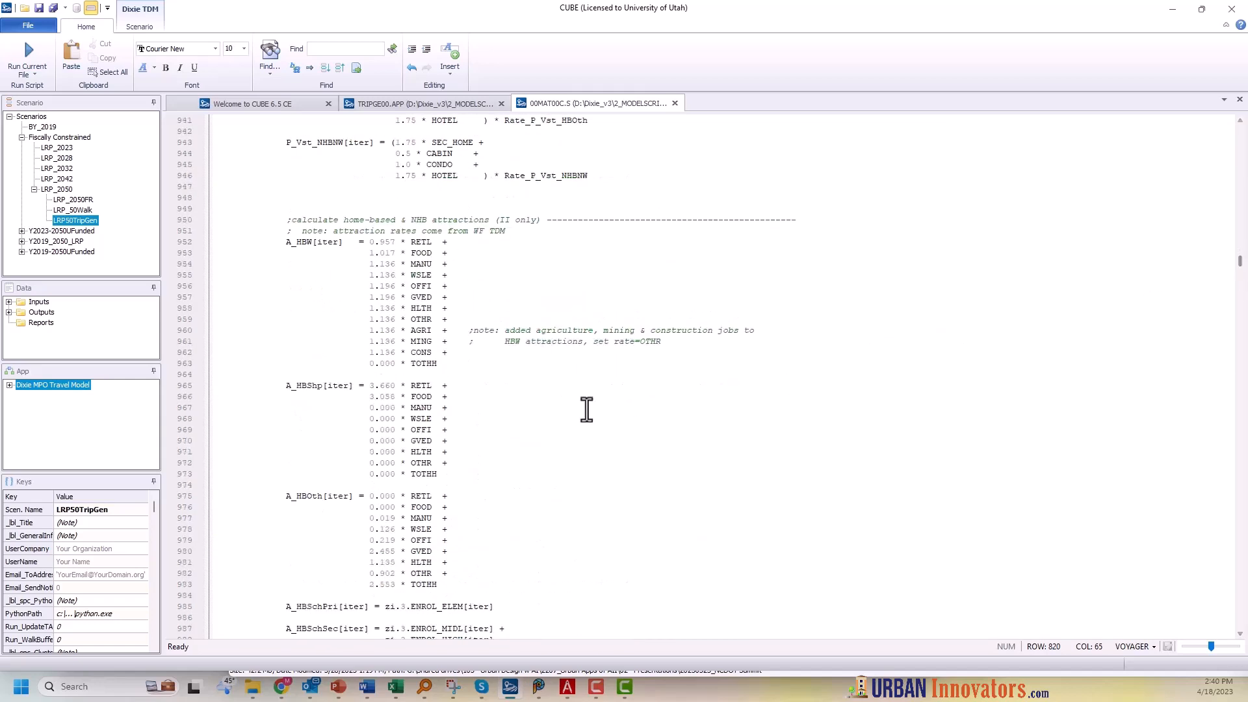
click(400, 241)
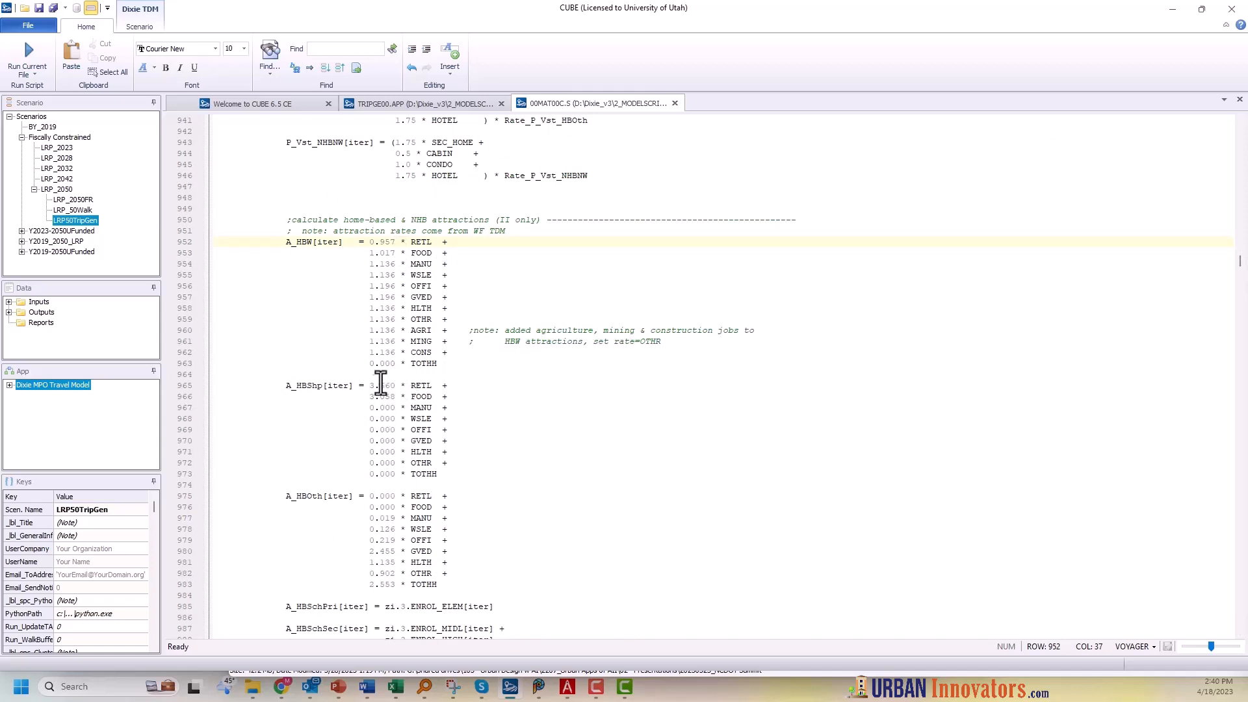
drag(370, 386, 382, 386)
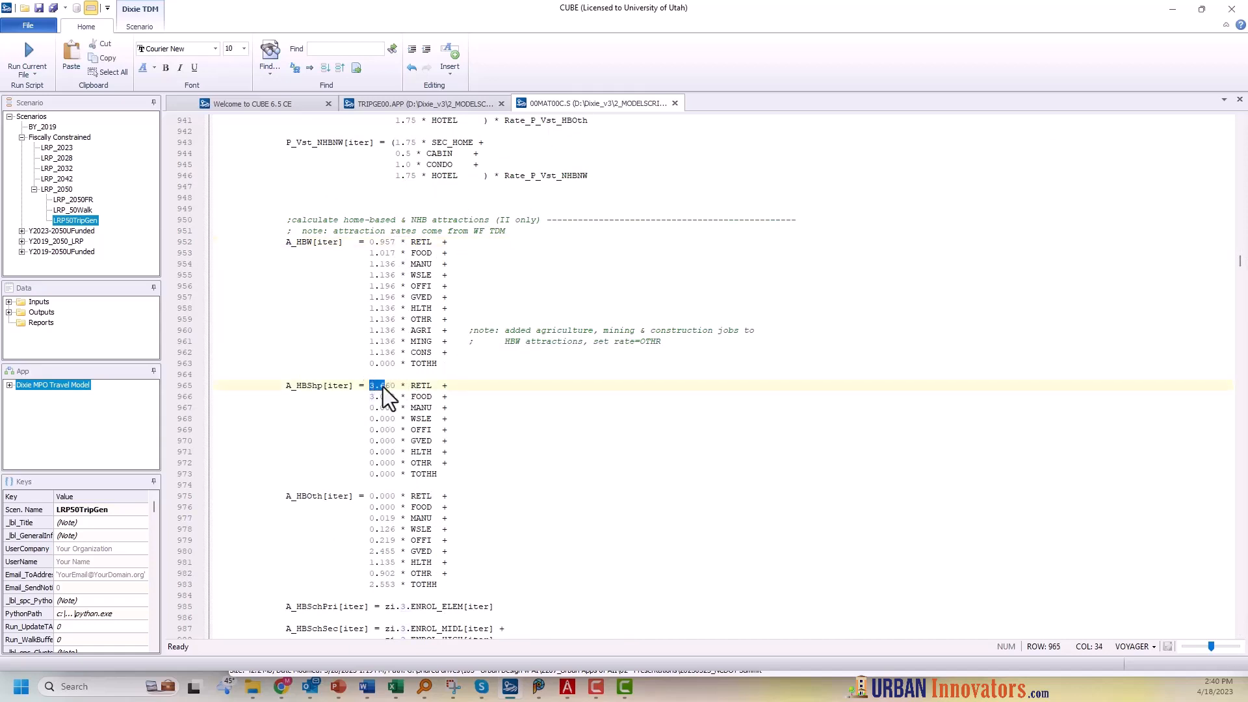
click(415, 386)
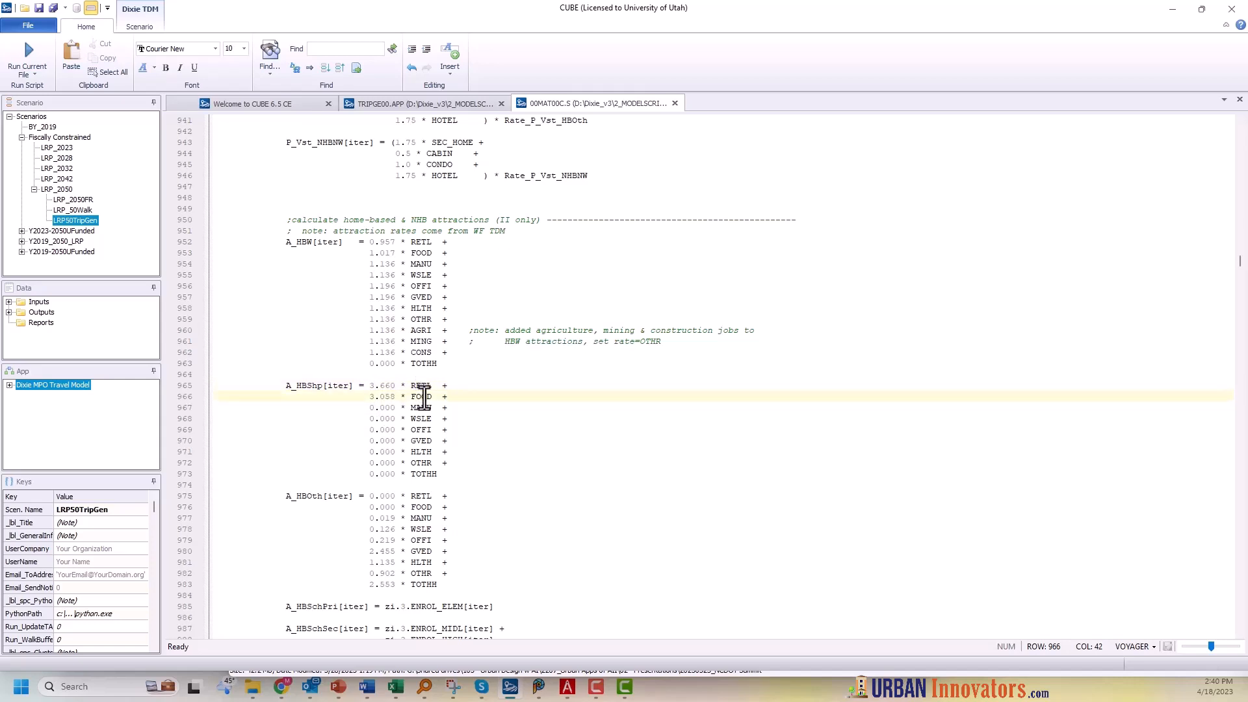
click(422, 430)
click(422, 450)
click(423, 465)
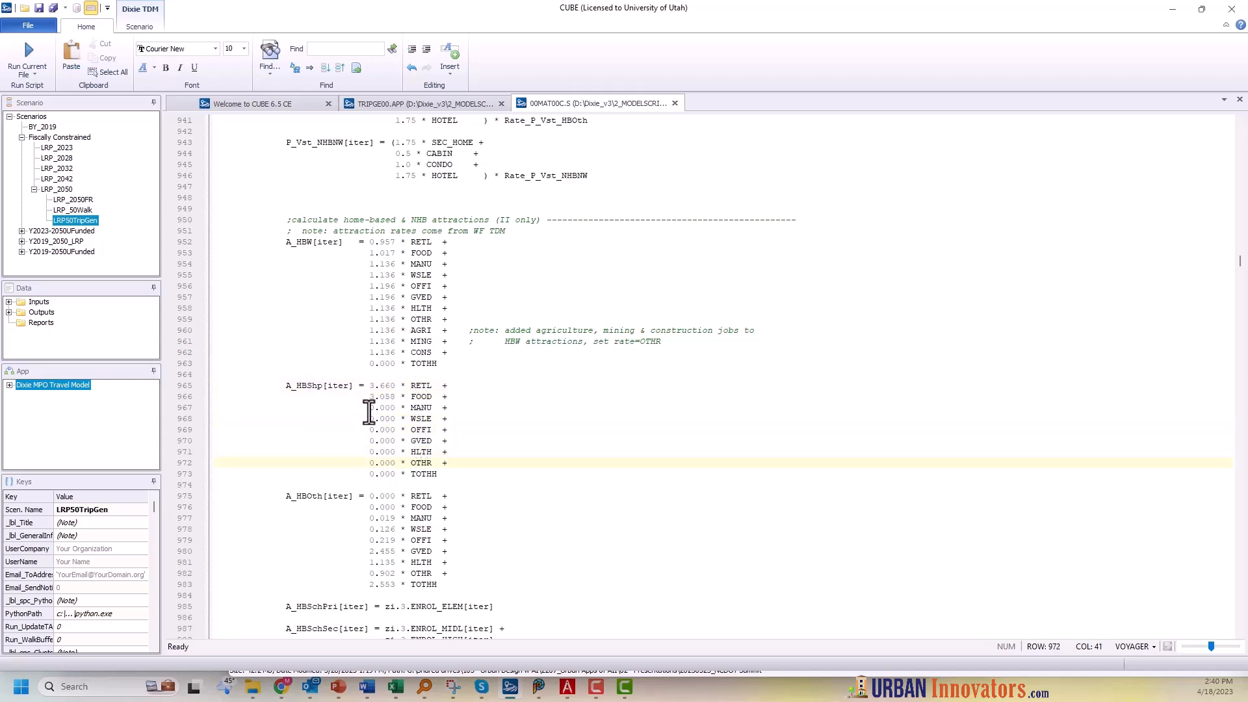
- Add a "2 *" factor to the RETL term of A_HBShp and append the "Added *2" change comment
click(410, 386)
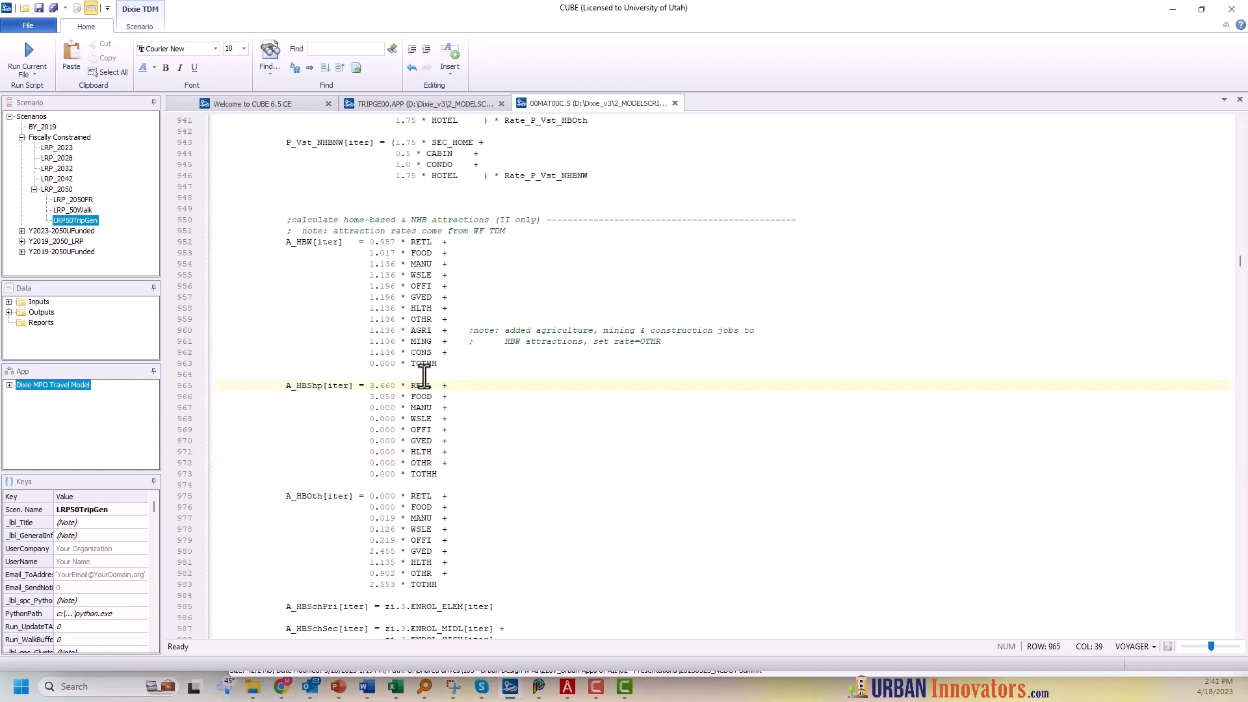
text(2 *)
click(520, 388)
text(;MIKE_CHANGE: Added *2)
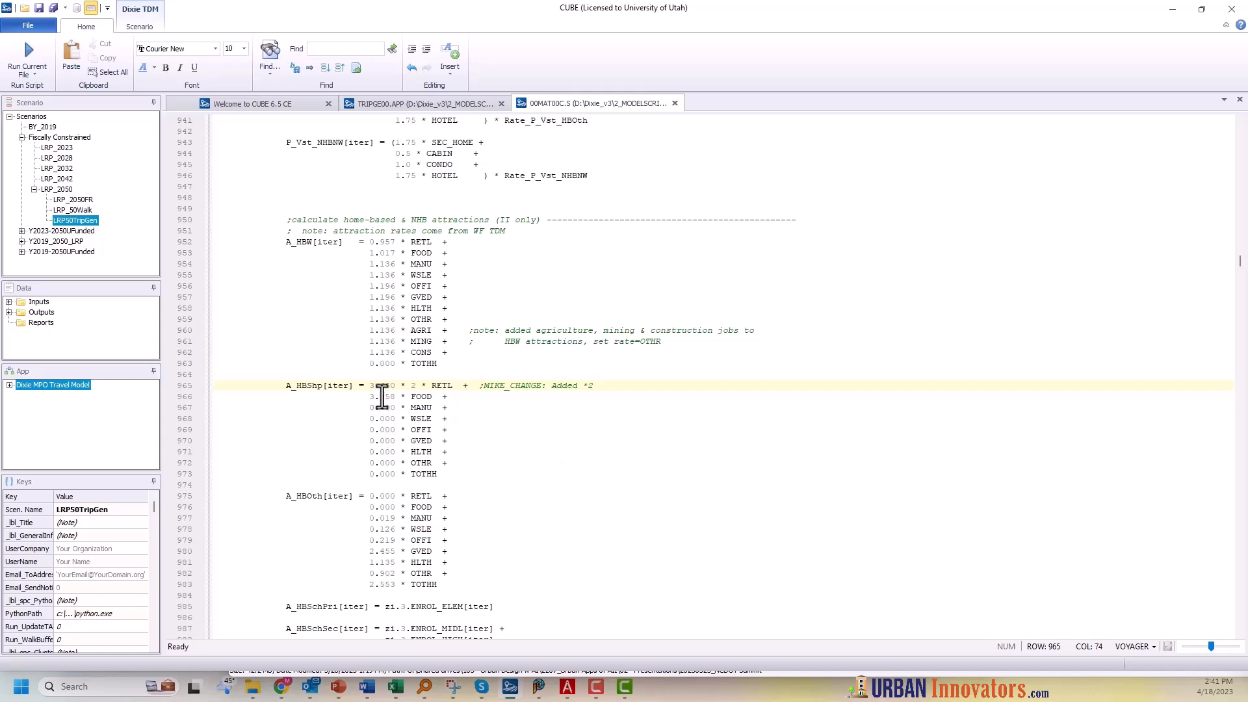
- Double the FOOD term of A_HBShp with a "2 *" factor and append the "Added *2" change comment to its line
click(412, 397)
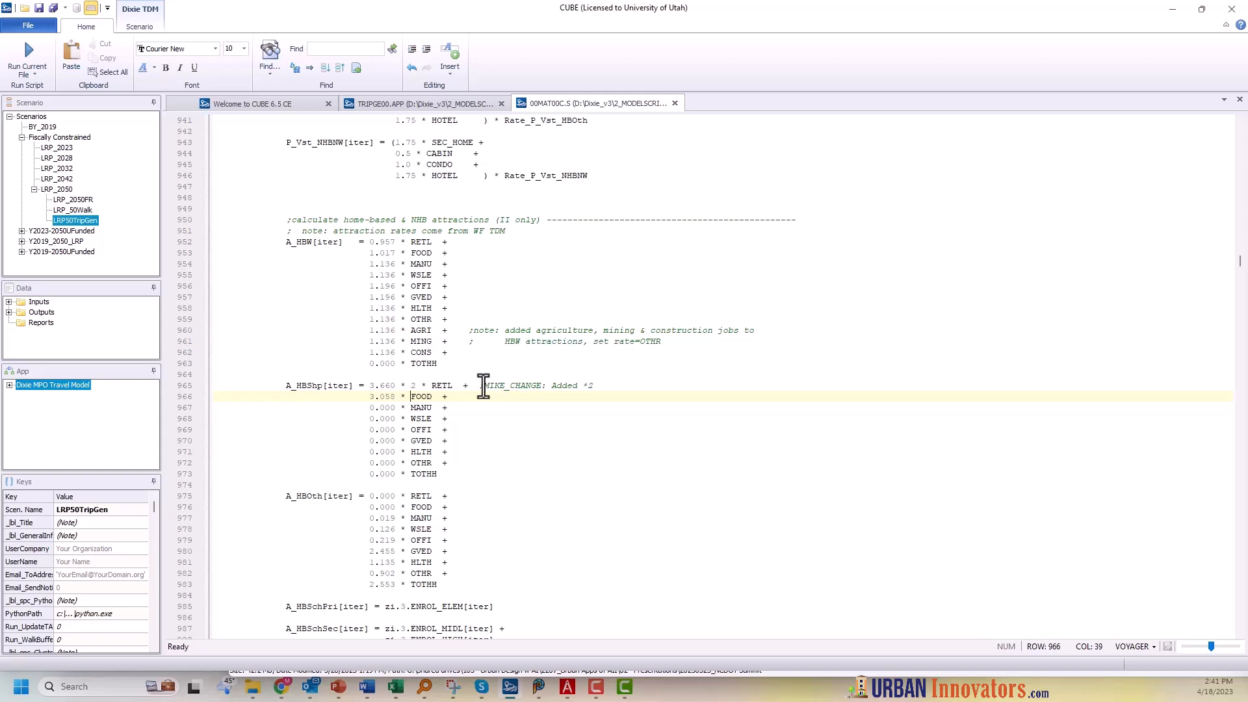
text(*)
key(BackSpace)
text(2 *)
click(519, 398)
key(ctrl+v)
- Multiply the MING term of A_HBW by 10 and append the change comment reading "Added *10" after the existing note
click(695, 353)
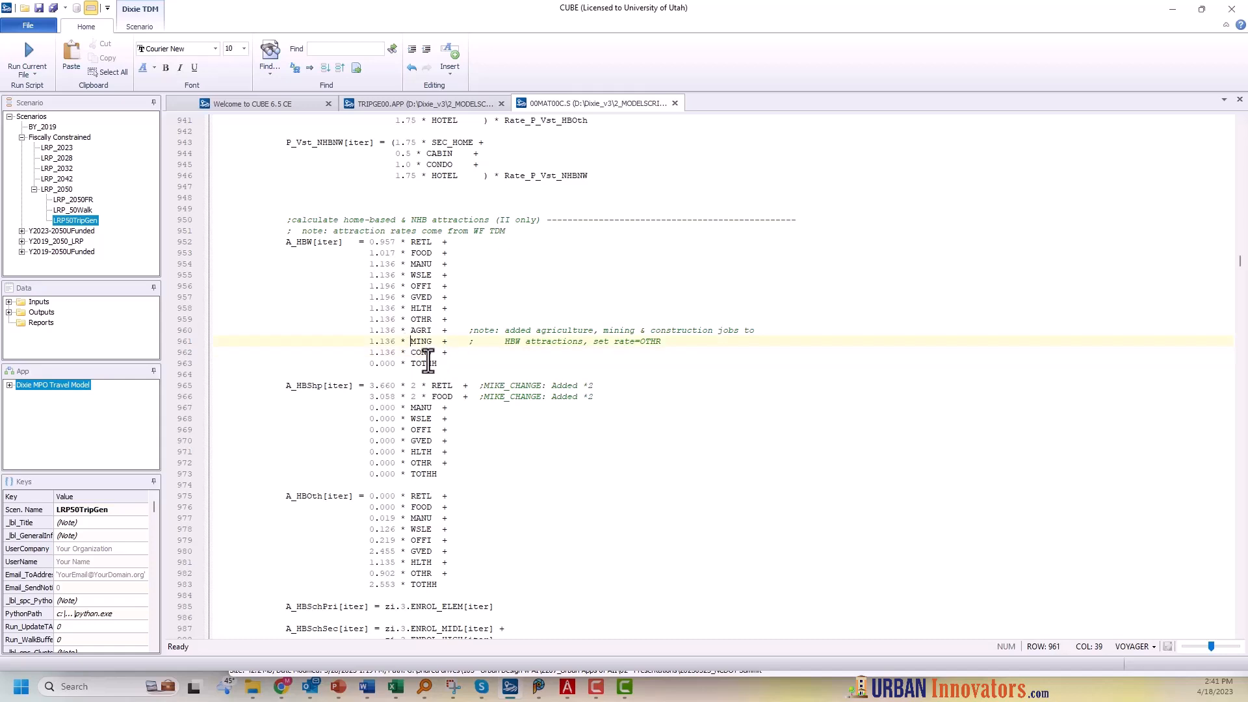
click(402, 345)
text(* 10)
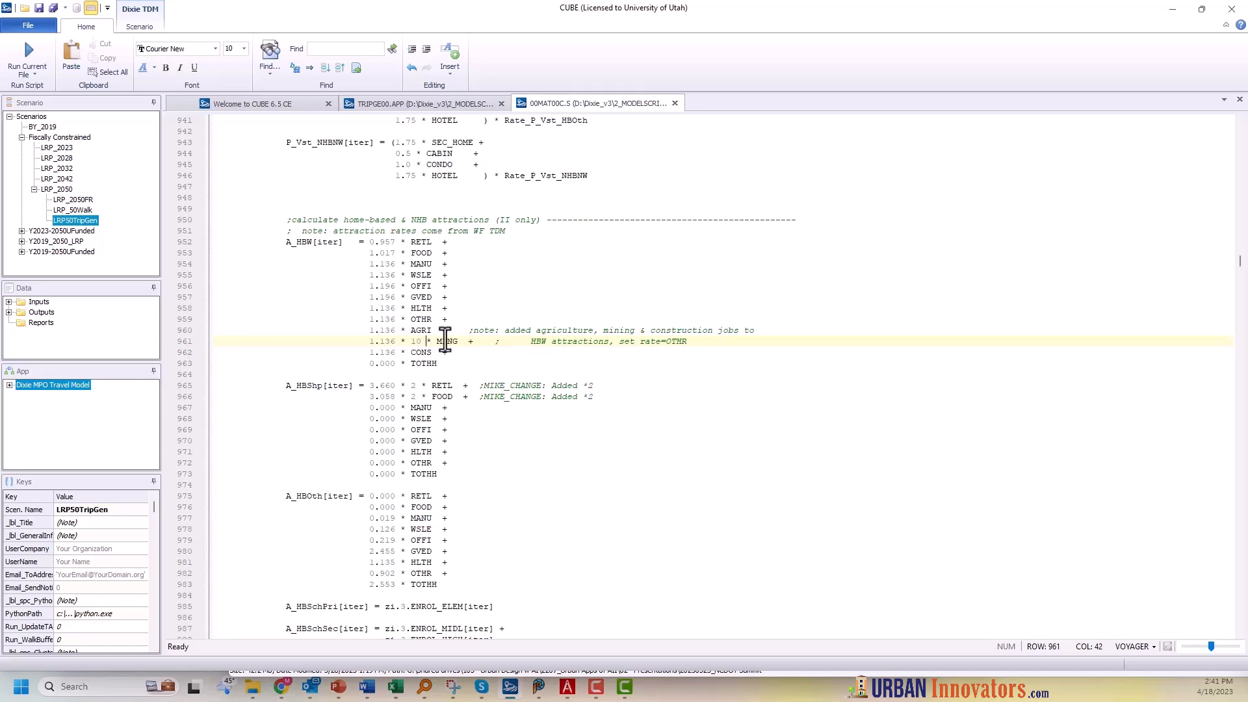
click(588, 312)
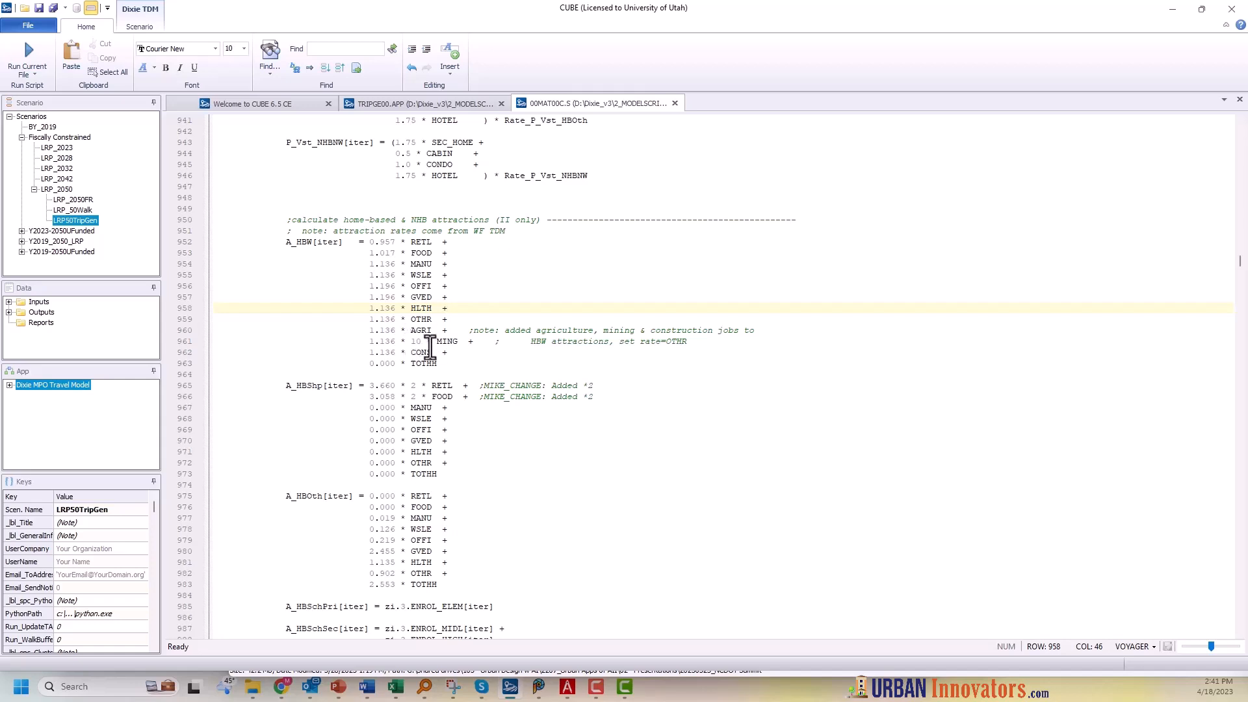
click(752, 341)
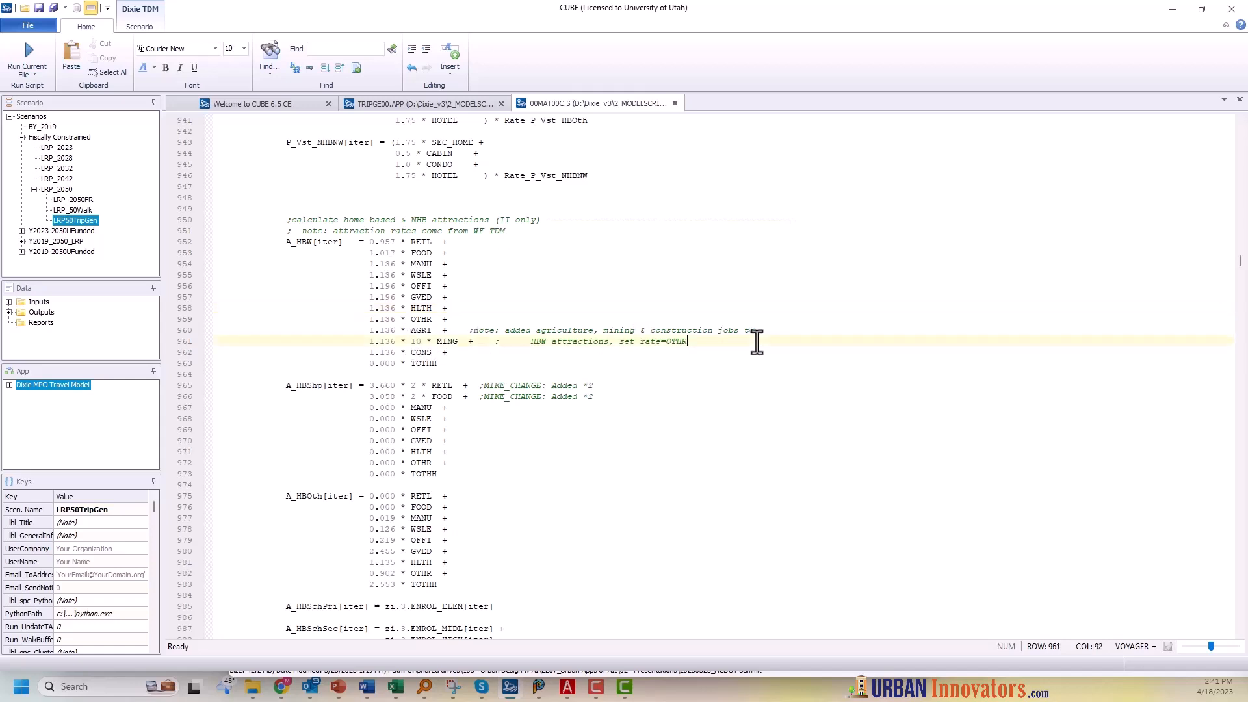
key(ctrl+v)
double_click(809, 342)
text(10)
click(758, 274)
- Save and close the trip generation script, and return to the main Dixie MPO Travel Demand Model flowchart
click(42, 9)
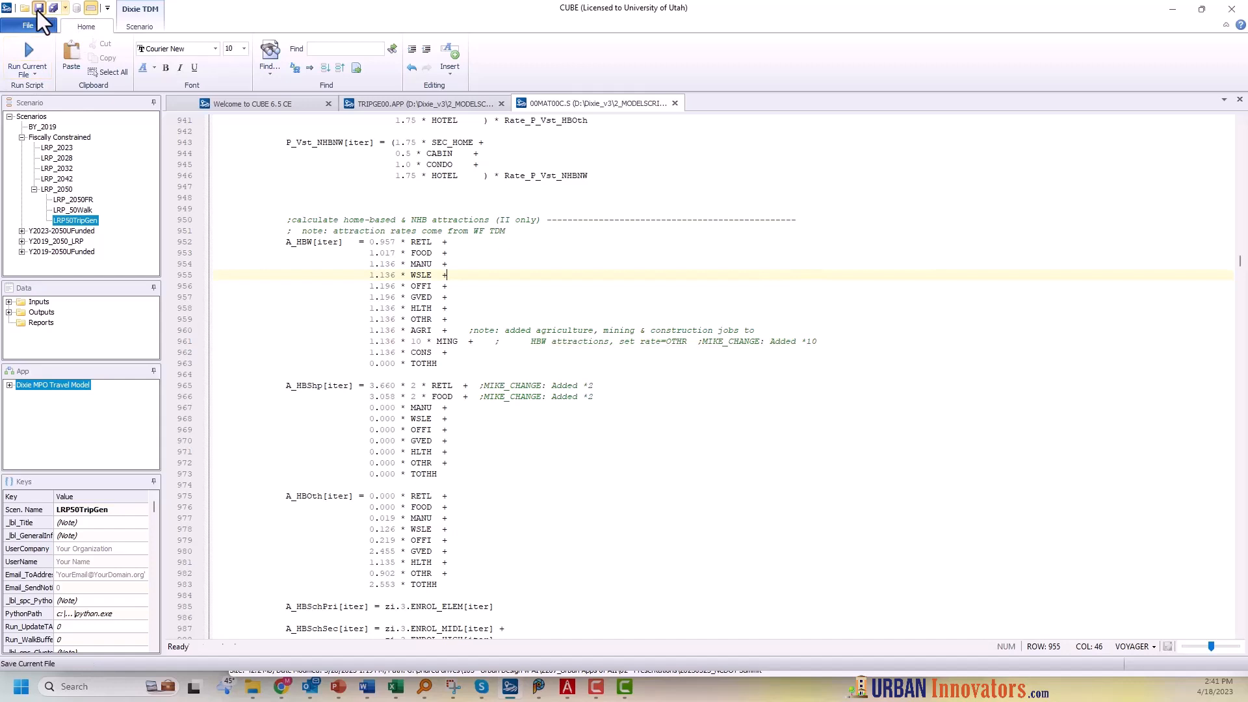
click(675, 103)
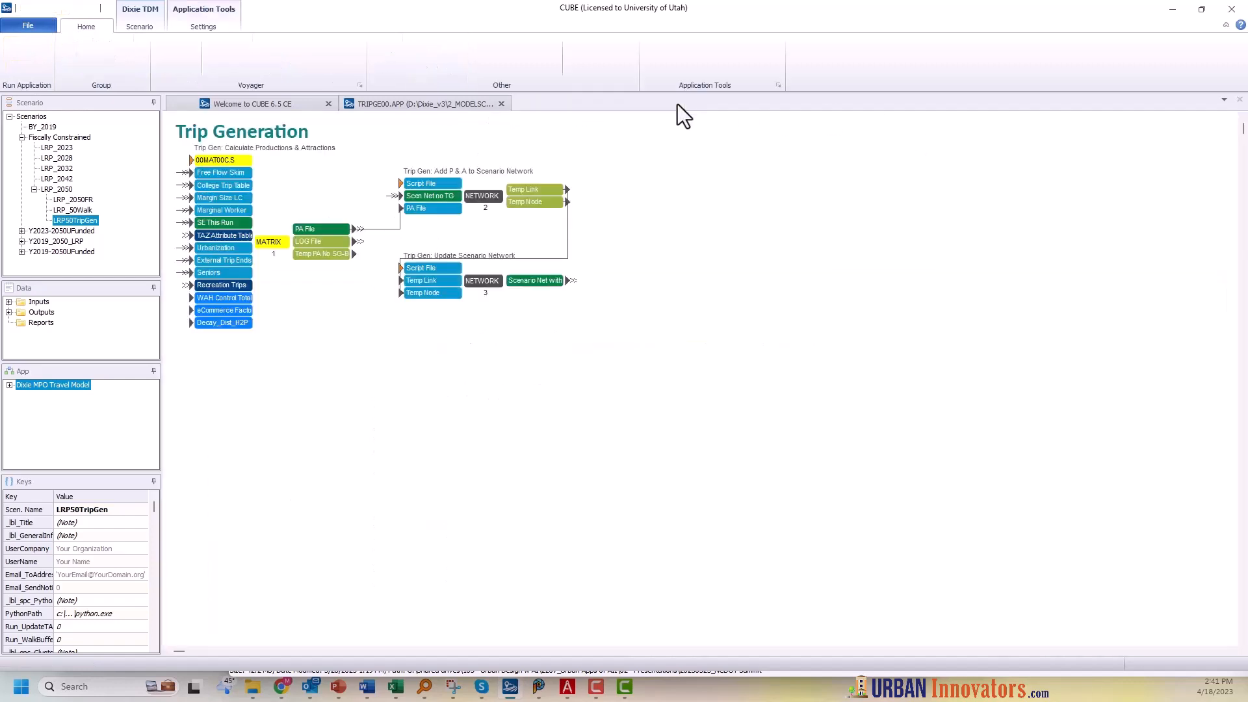
right_click(356, 347)
click(404, 370)
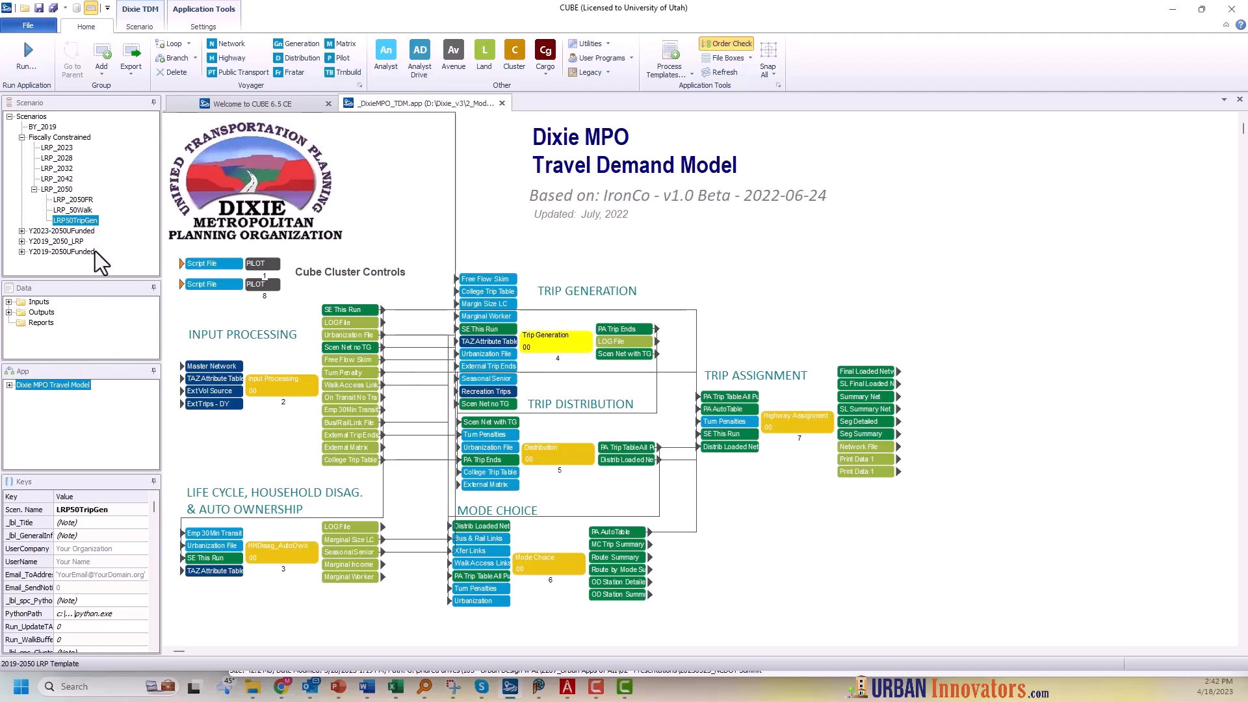
- Open the LRP50TripGen scenario inputs, set the scenario network name to LRP_2050_TripGen, and save them
double_click(79, 223)
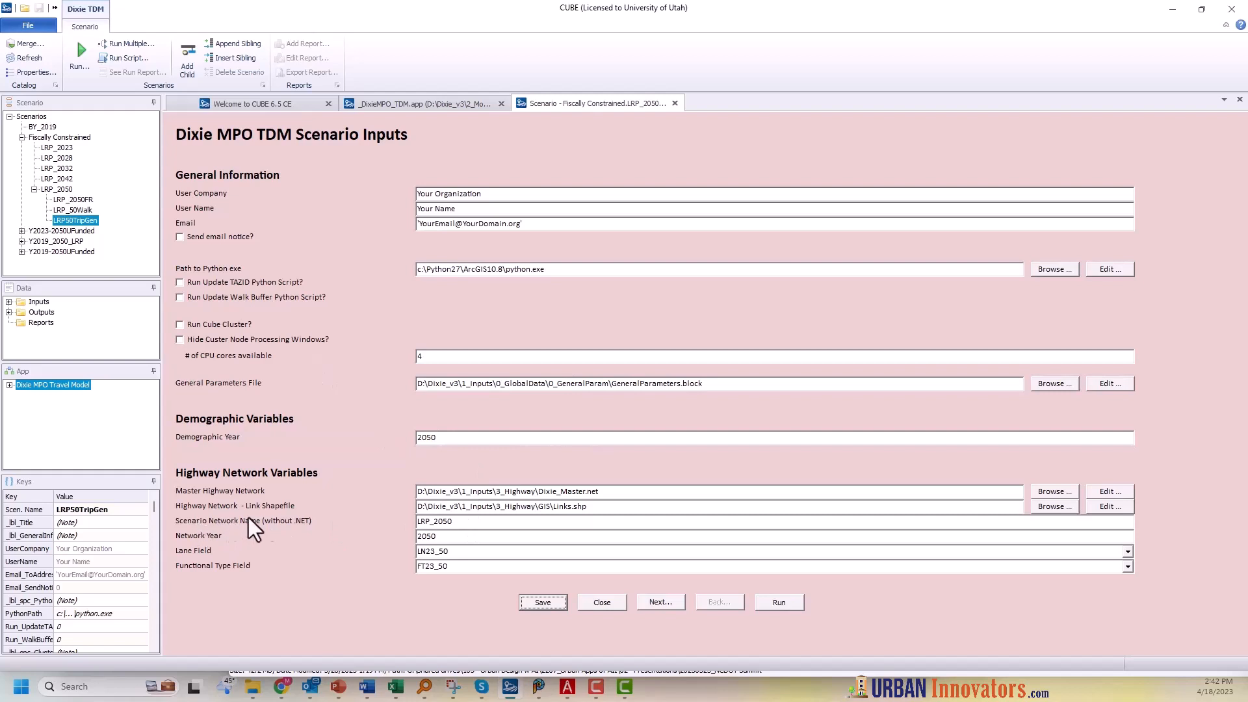
click(468, 524)
text(_TripGen)
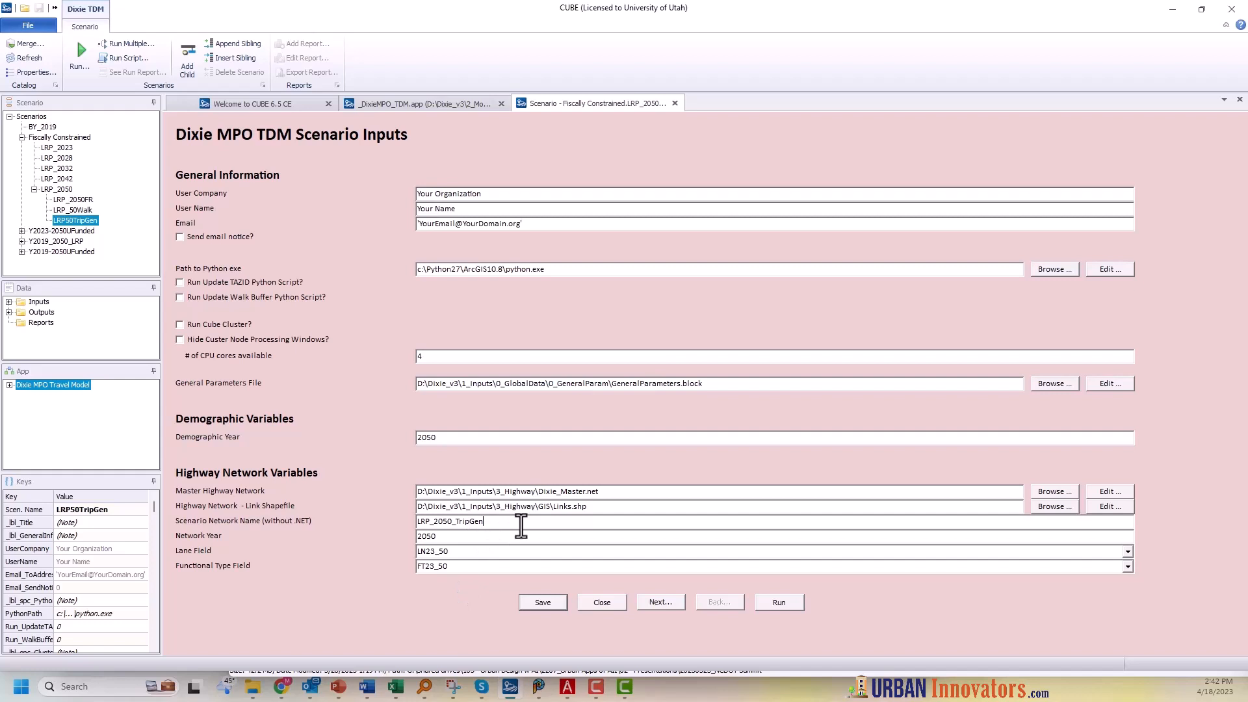
click(560, 603)
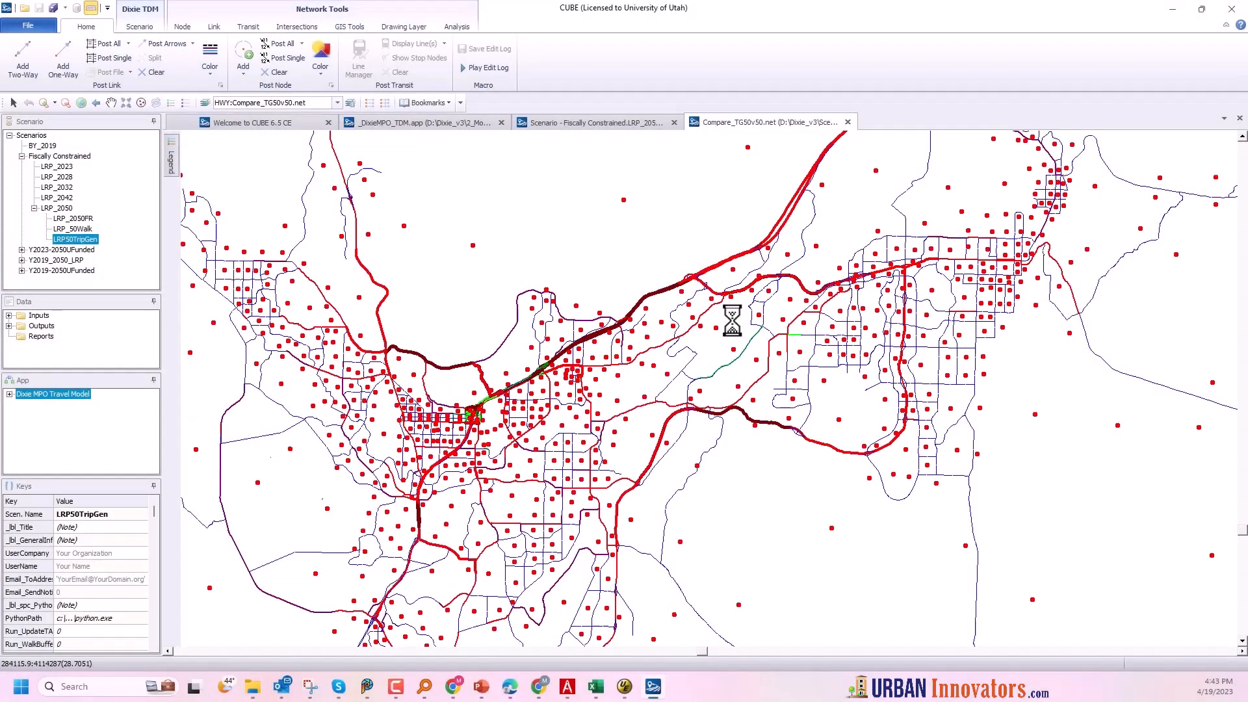
scroll(732, 319, down, 1)
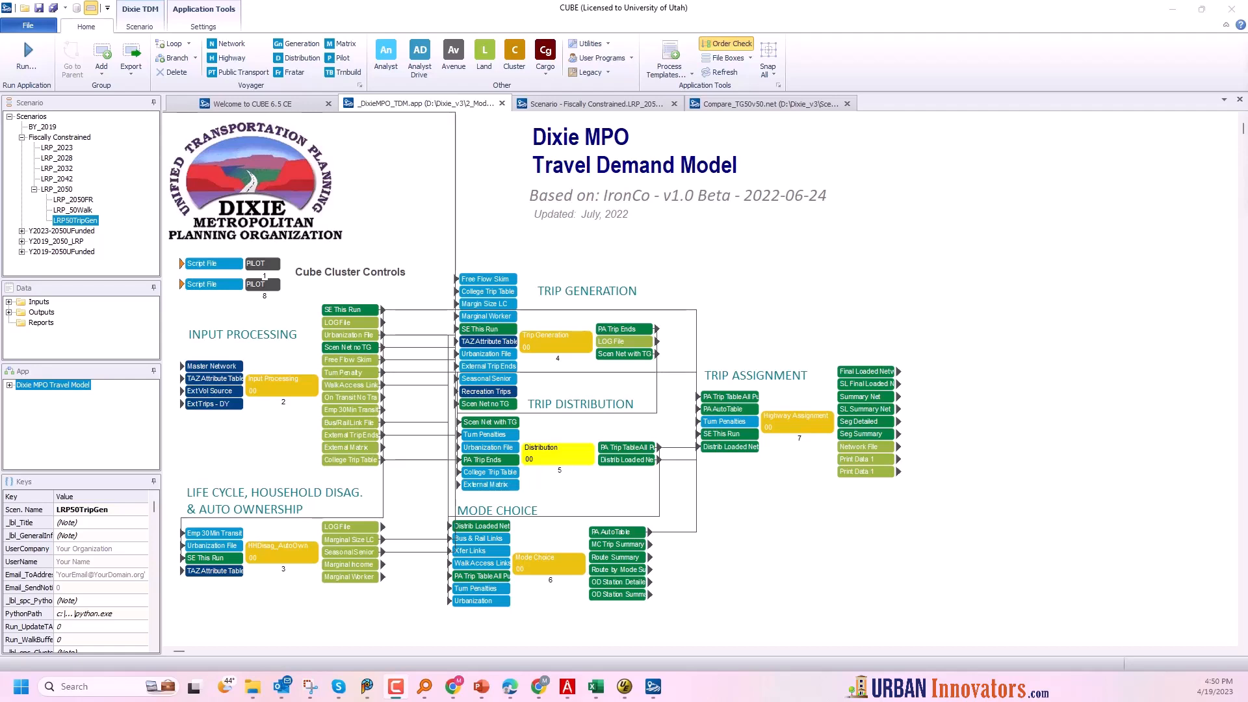
- Open the script file of the Calculate Convergence Variables matrix process inside the Distribution Feedback Loop
double_click(552, 457)
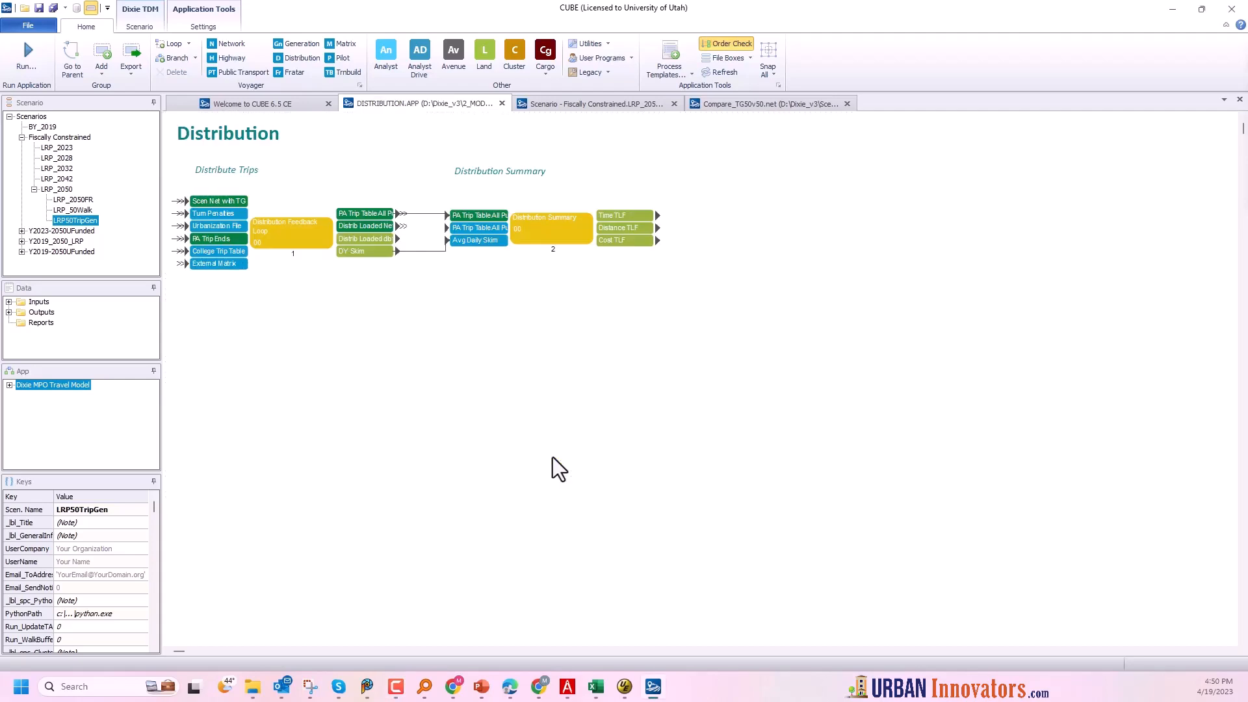
double_click(280, 234)
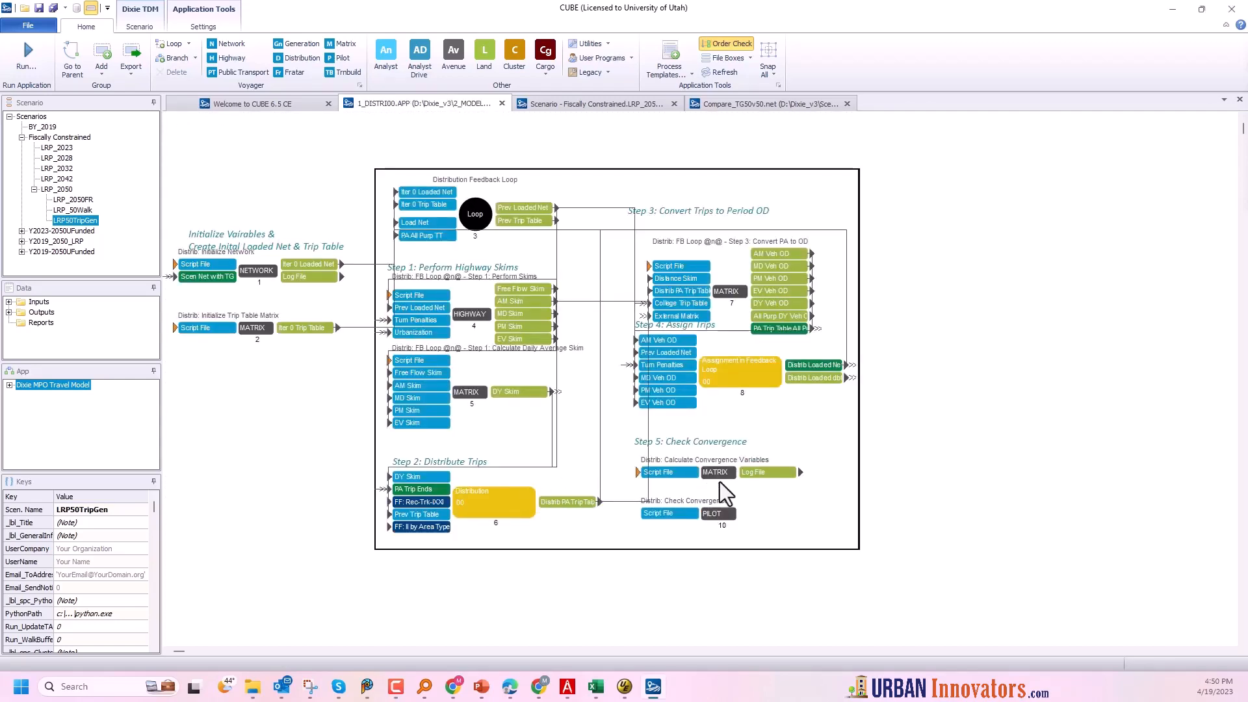
double_click(658, 475)
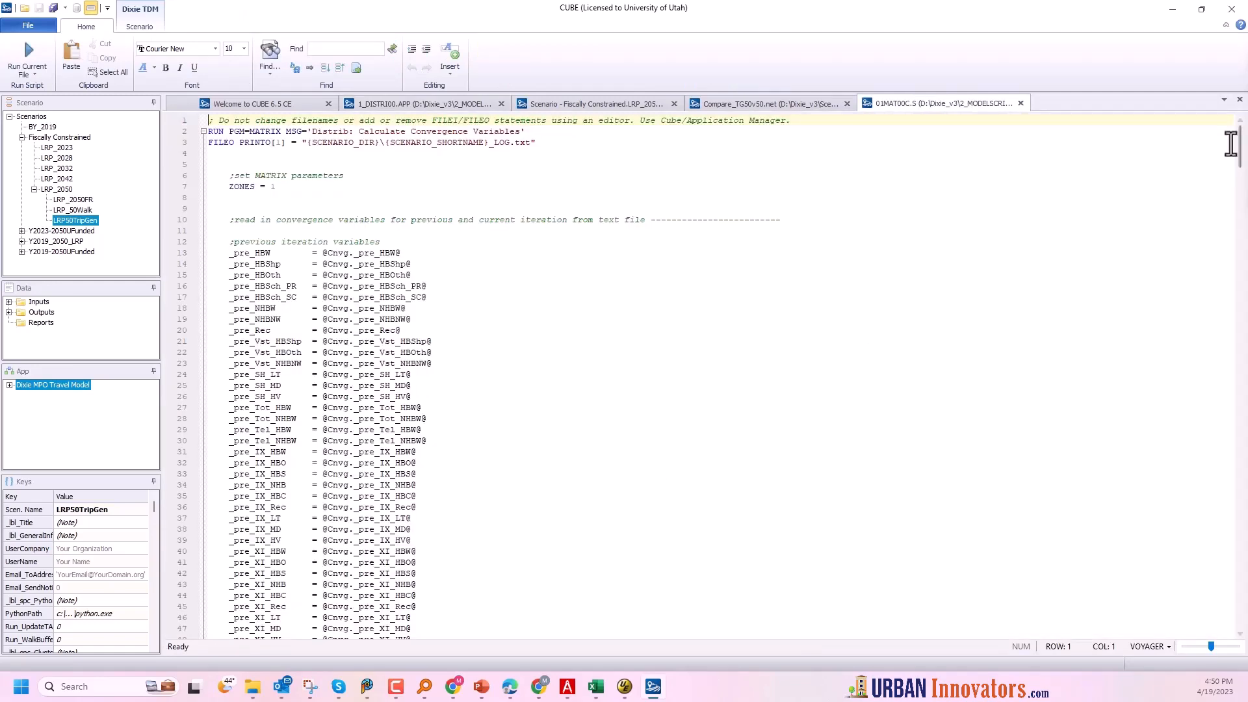
- Examine the feedback convergence test near the end of the script, including its iteration condition and link convergence threshold
click(649, 301)
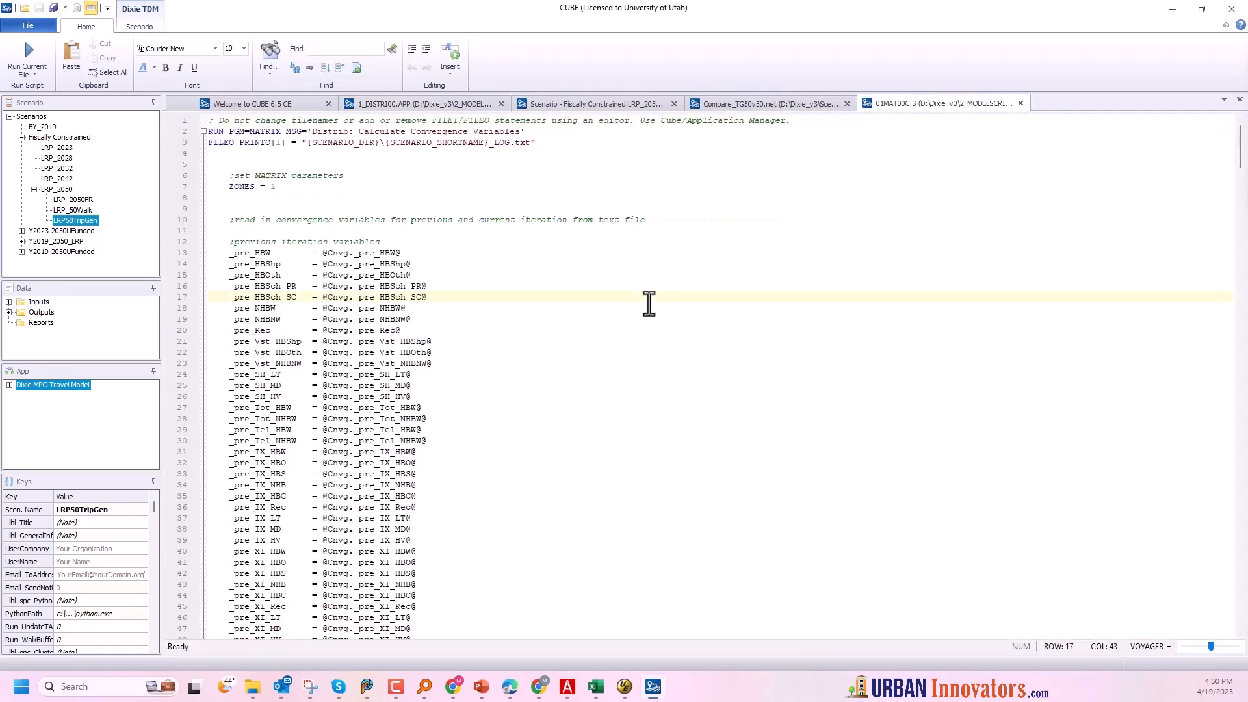
drag(1237, 167, 1246, 543)
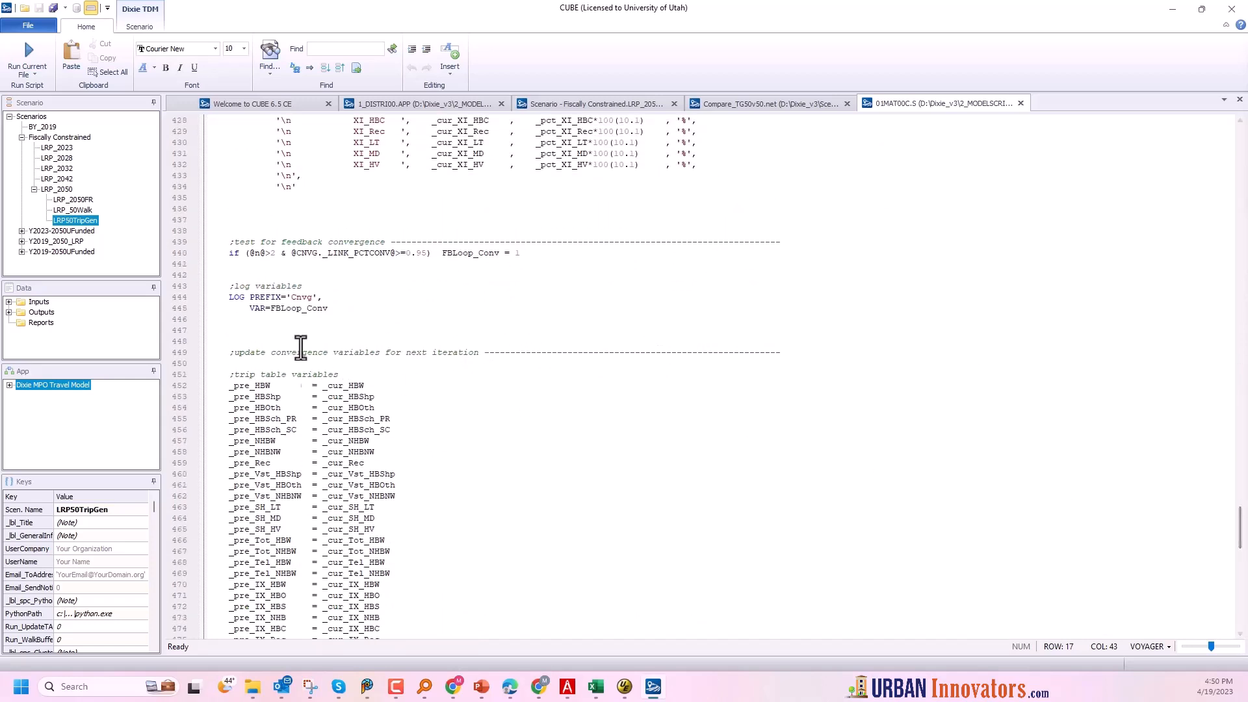
click(271, 246)
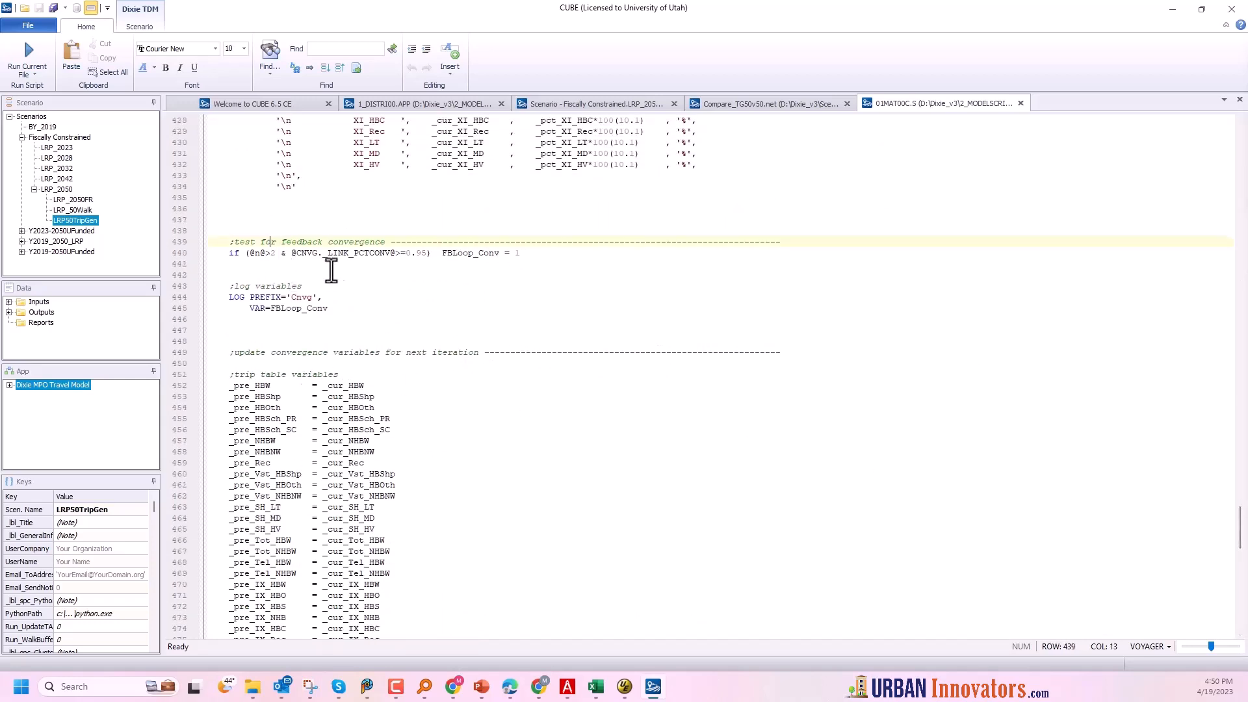
double_click(256, 253)
click(277, 255)
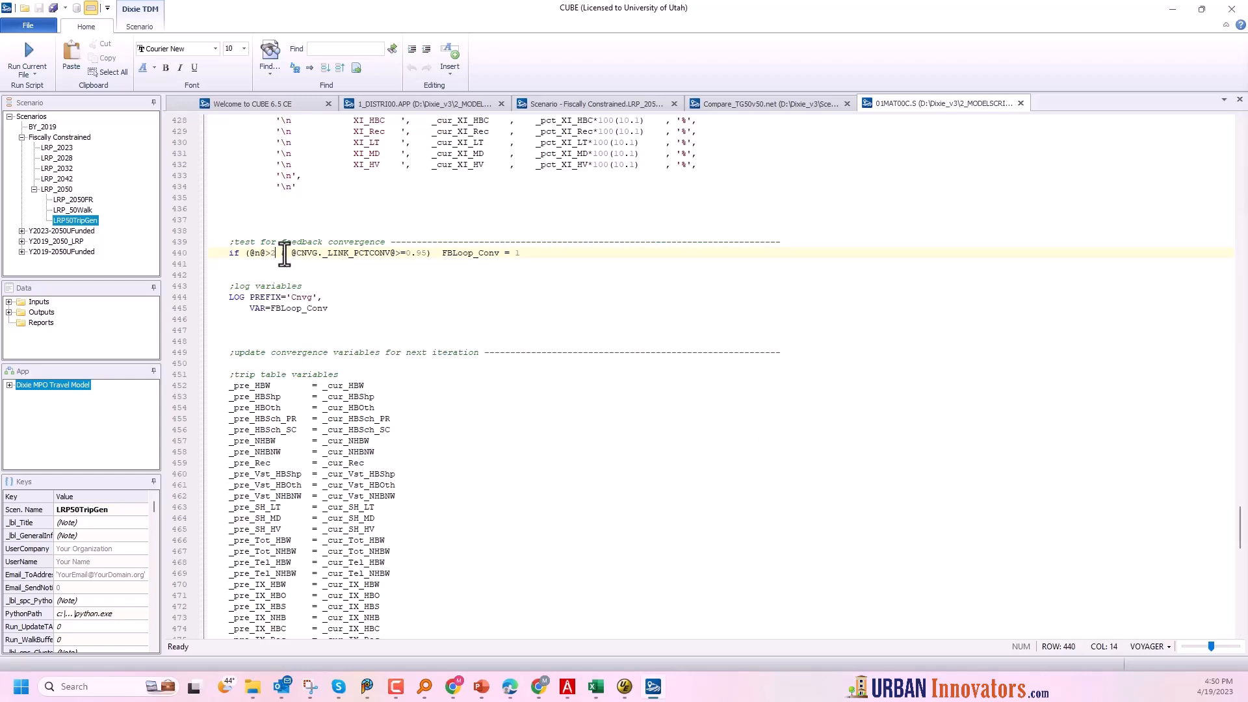
click(383, 254)
drag(421, 254, 396, 256)
click(448, 253)
click(435, 266)
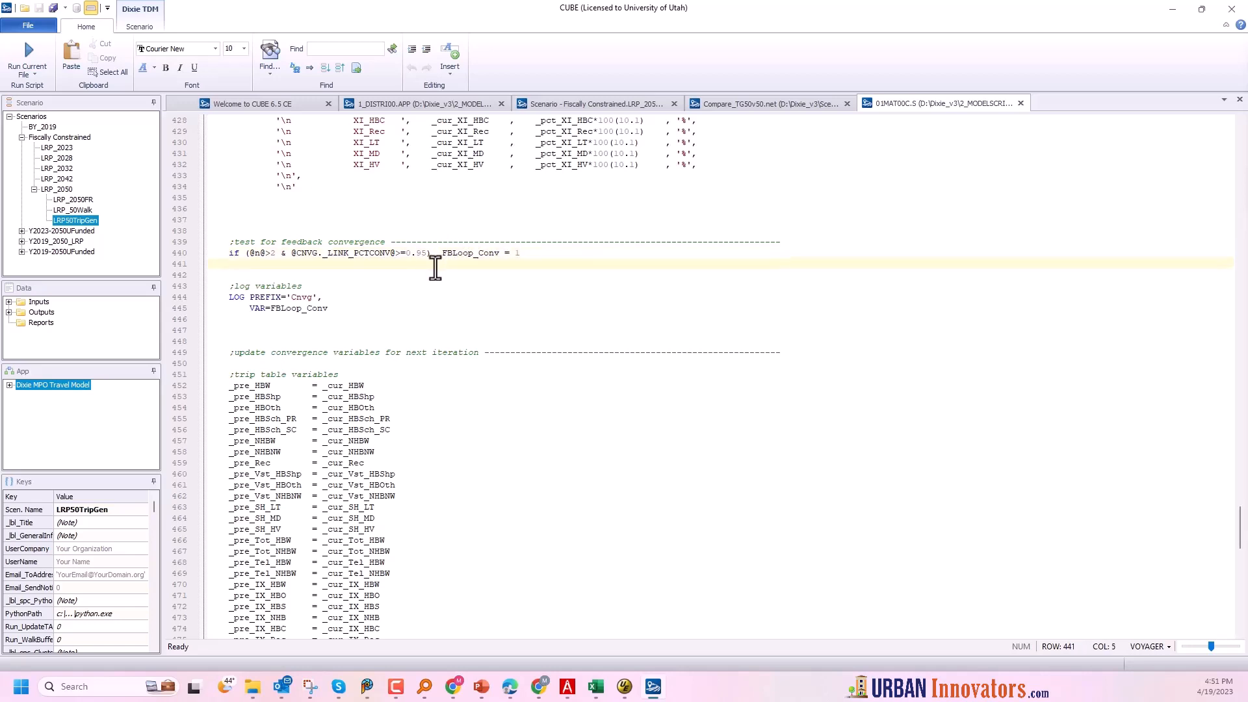
- Duplicate the FBLoop_Conv if statement of the feedback convergence test onto the line below and align its indentation with the original
triple_click(507, 255)
key(ctrl+c)
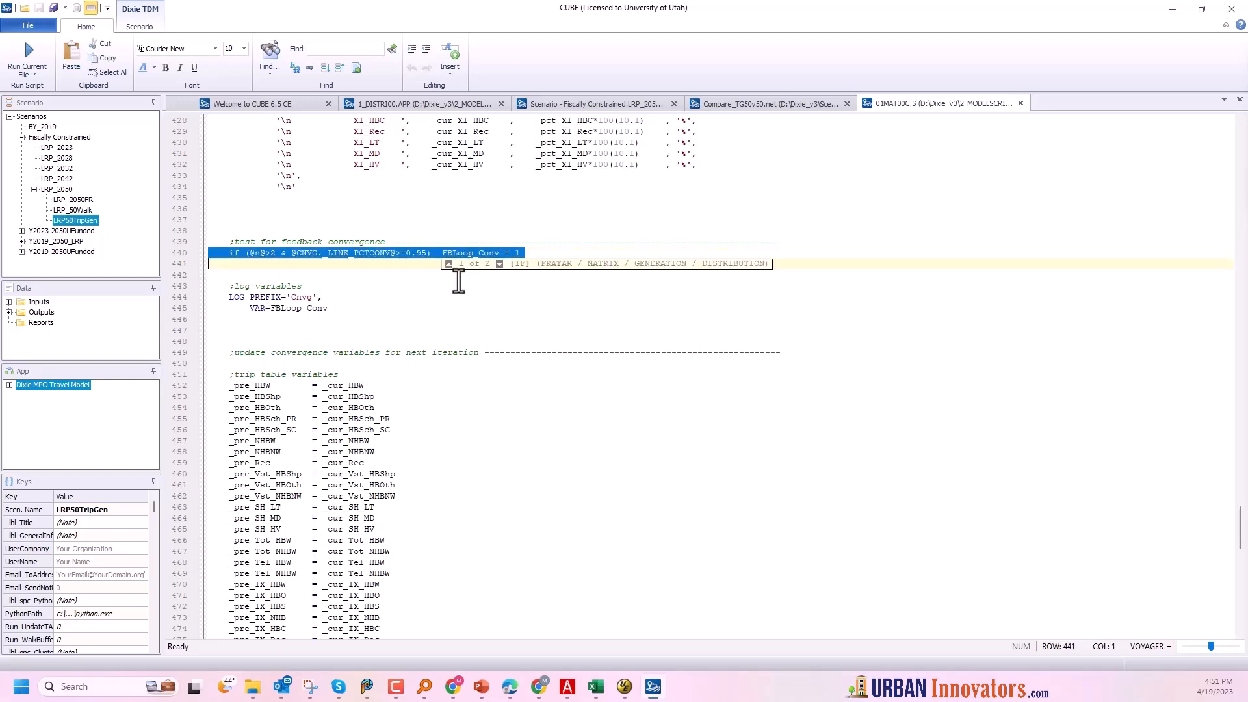
click(425, 273)
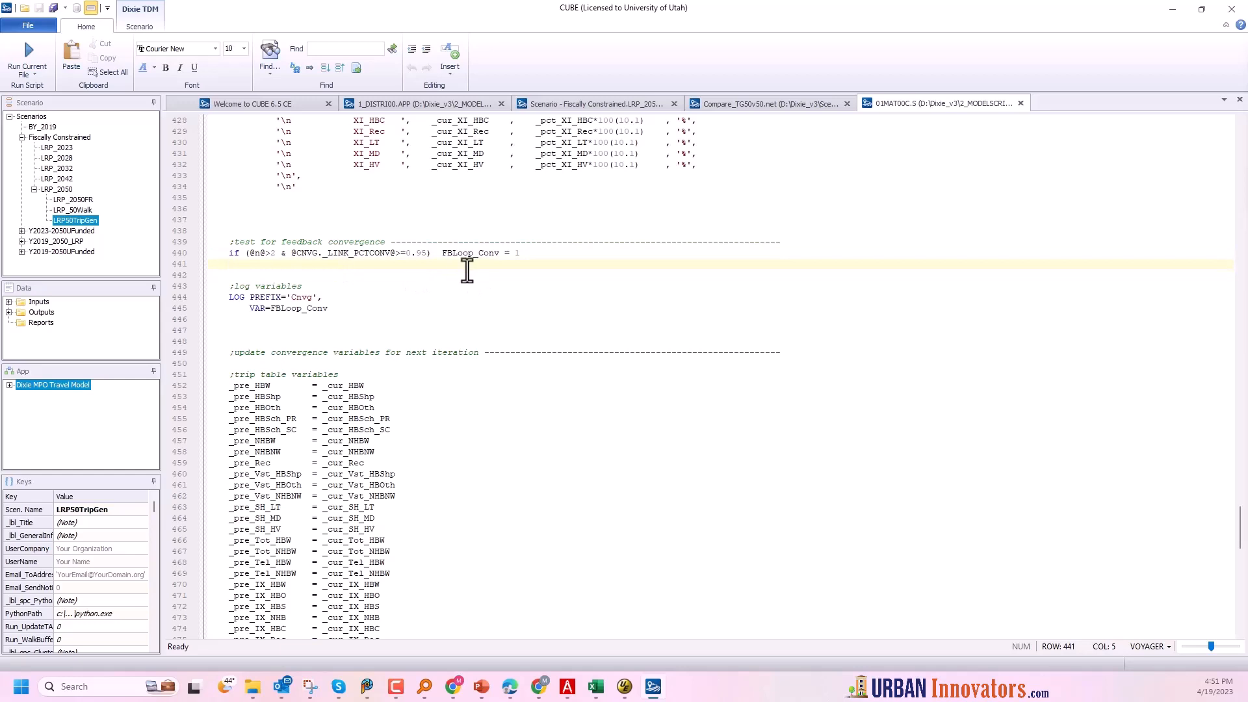
key(ctrl+v)
click(251, 267)
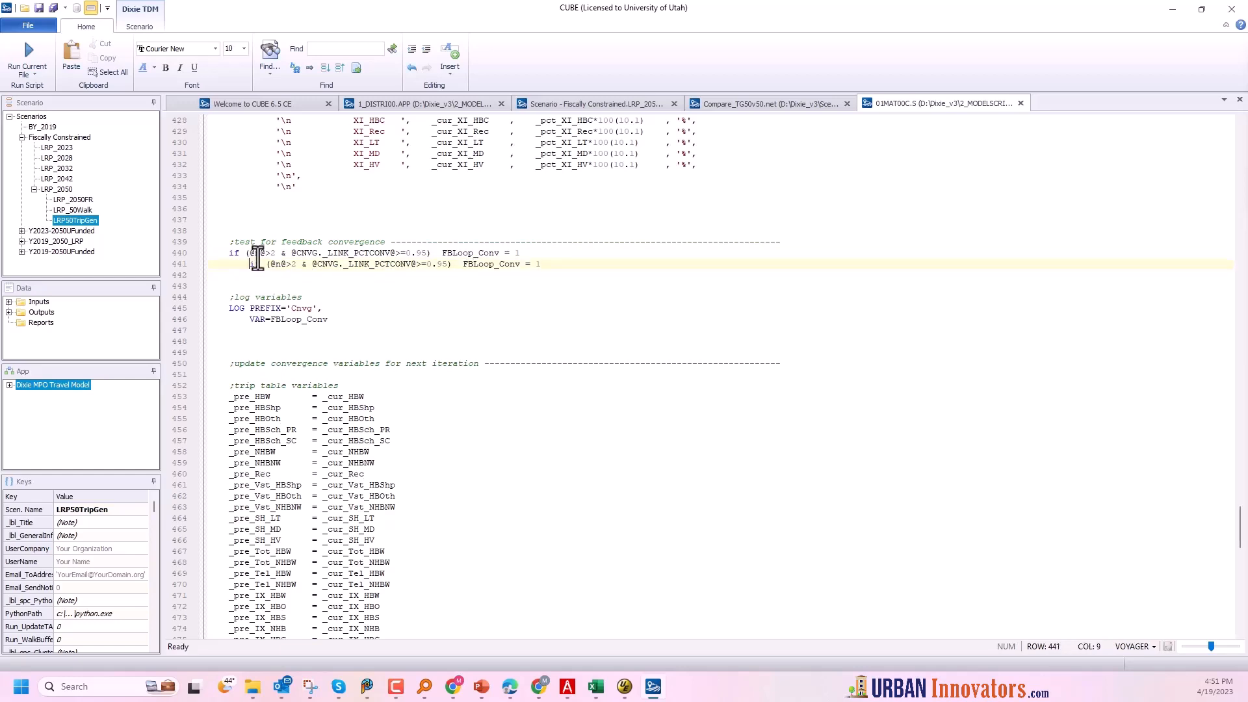
key(BackSpace)
key(BackSpace)
key(BackSpace)
key(BackSpace)
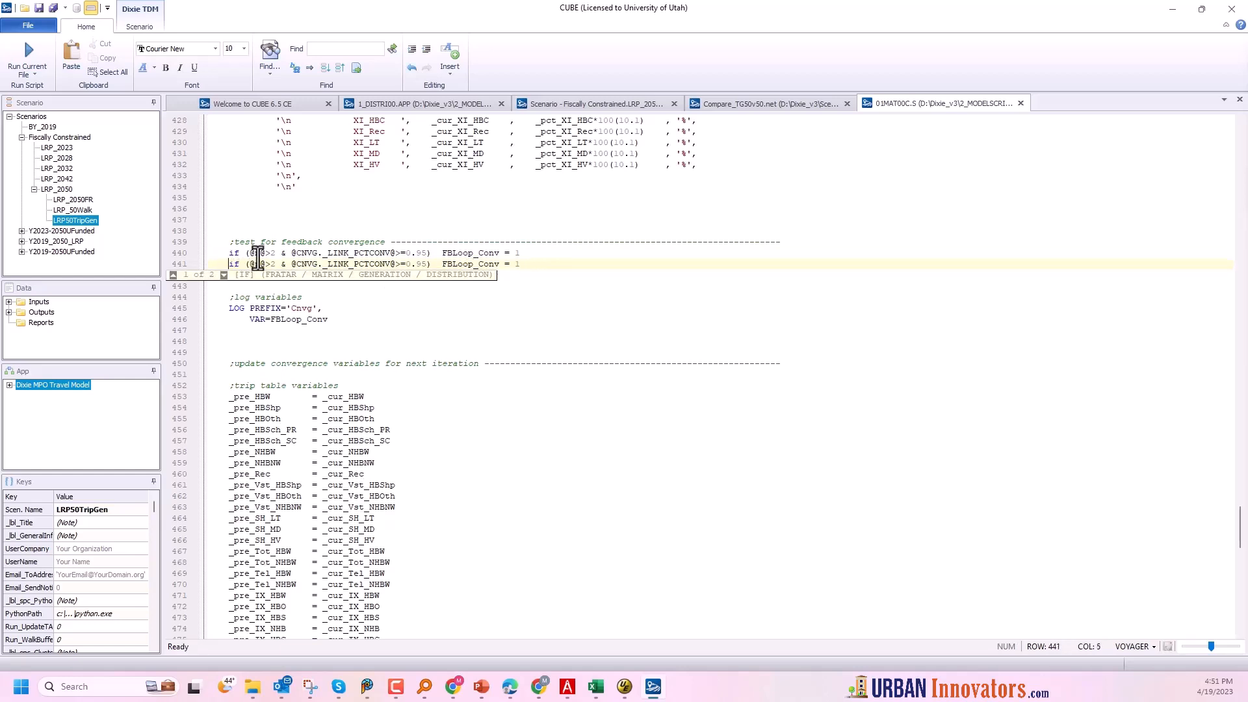
- Change the duplicated condition to @n@>4 and remove its _LINK_PCTCONV criterion, leaving if (@n@>4) FBLoop_Conv = 1
drag(271, 269, 275, 271)
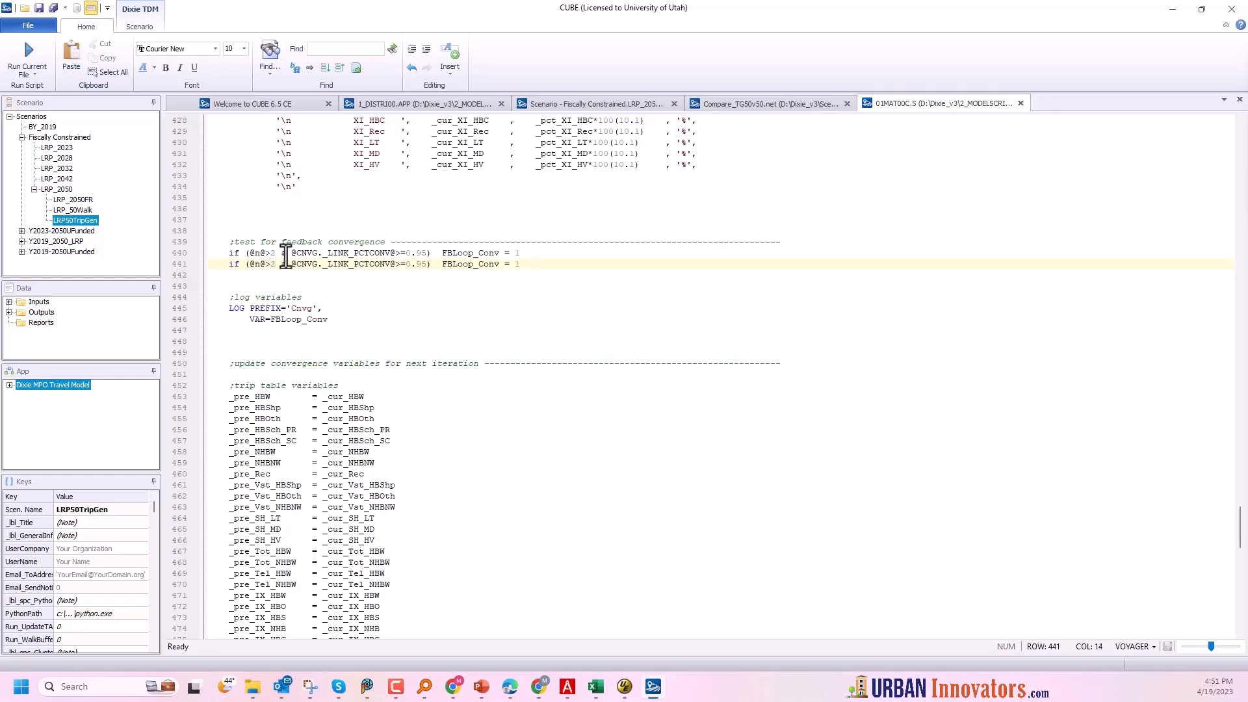
key(BackSpace)
text(5)
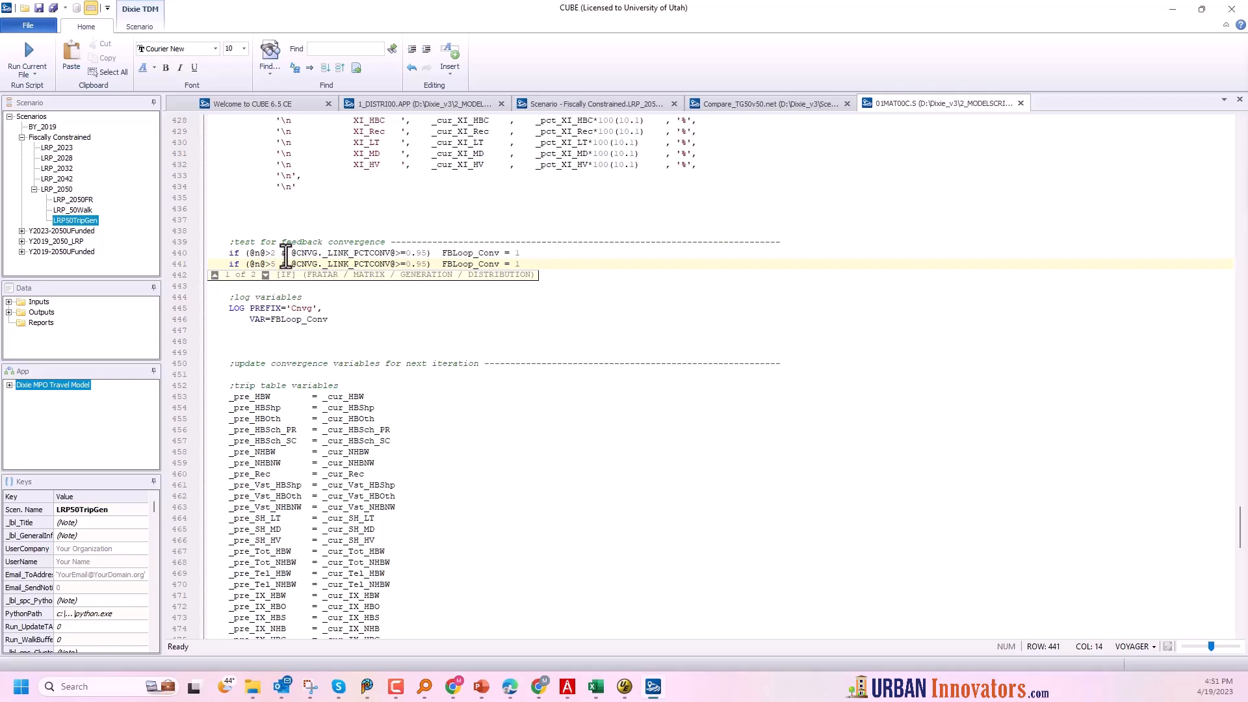
key(BackSpace)
text(4)
drag(281, 264, 424, 265)
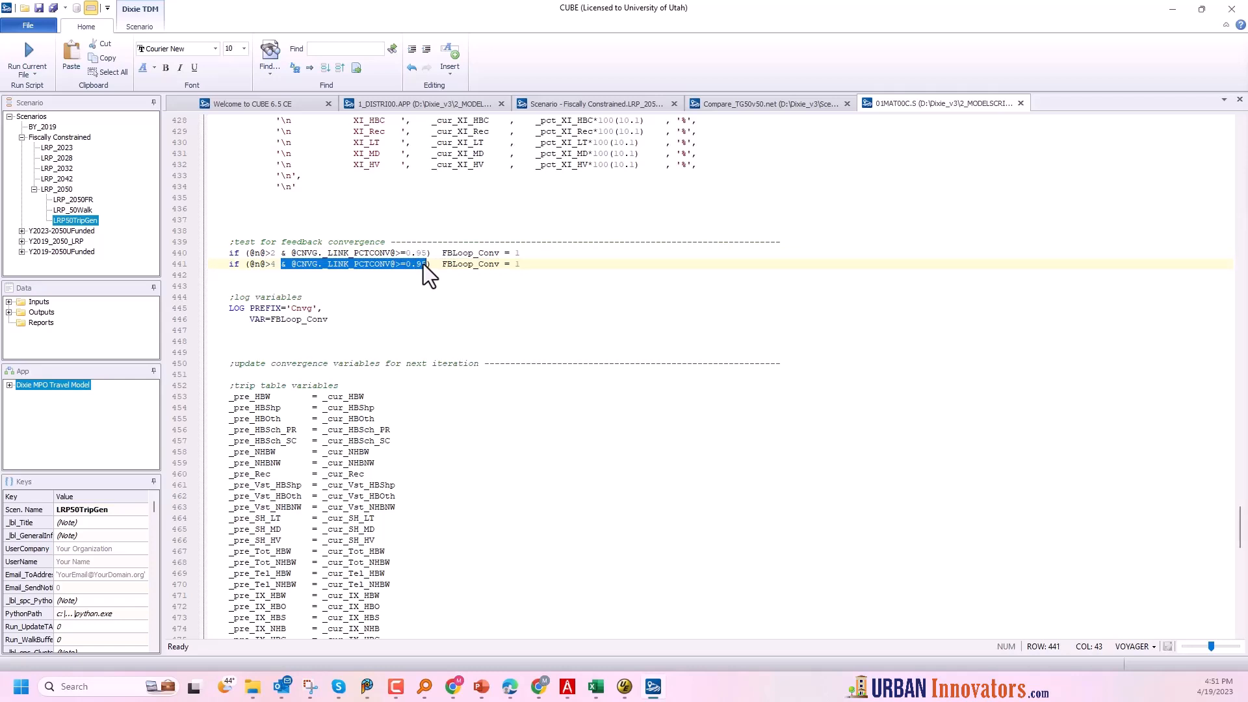
key(BackSpace)
key(BackSpace)
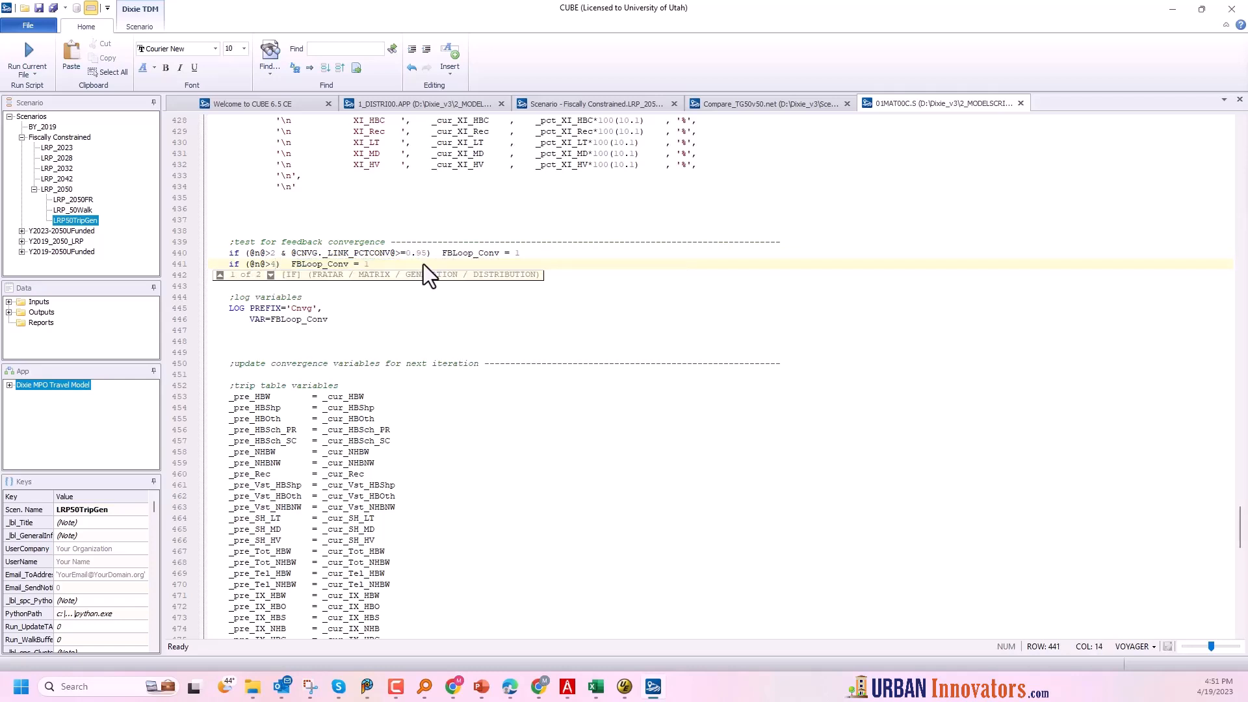
- Append a change comment with the editor's name and the note "Remove later" to the new if (@n@>4) line
click(548, 311)
click(368, 266)
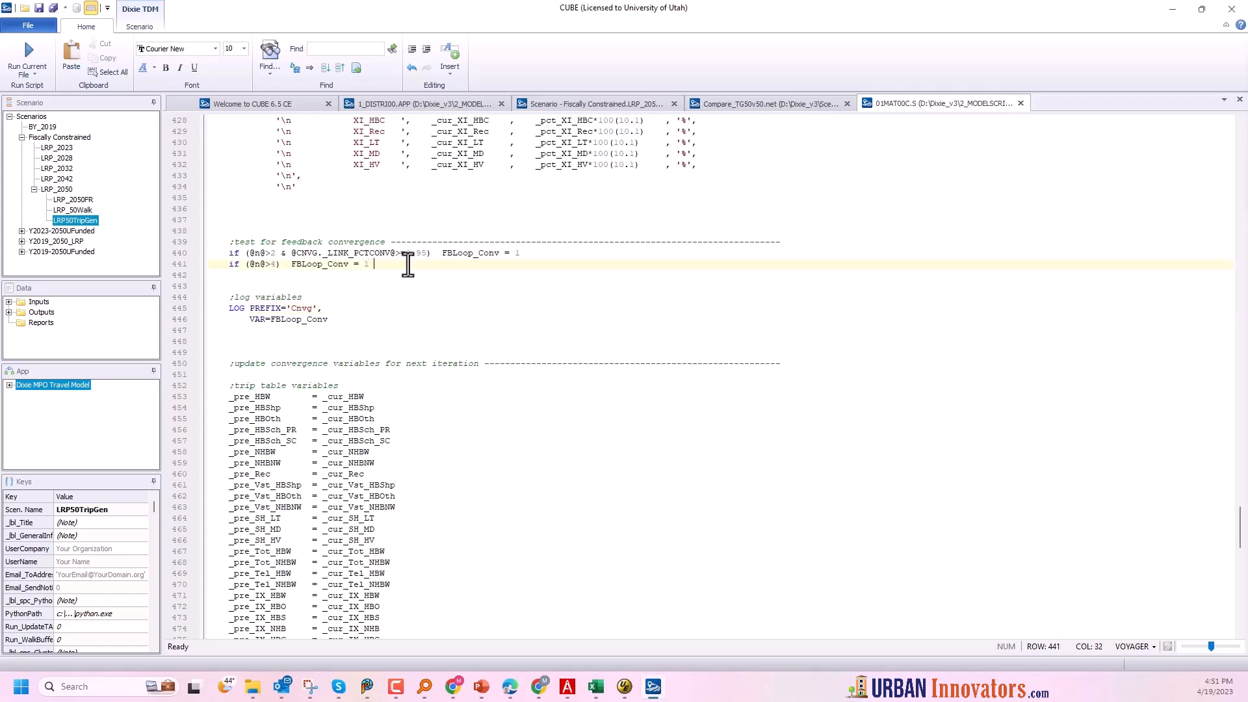
text(;MIKE CHANGE: )
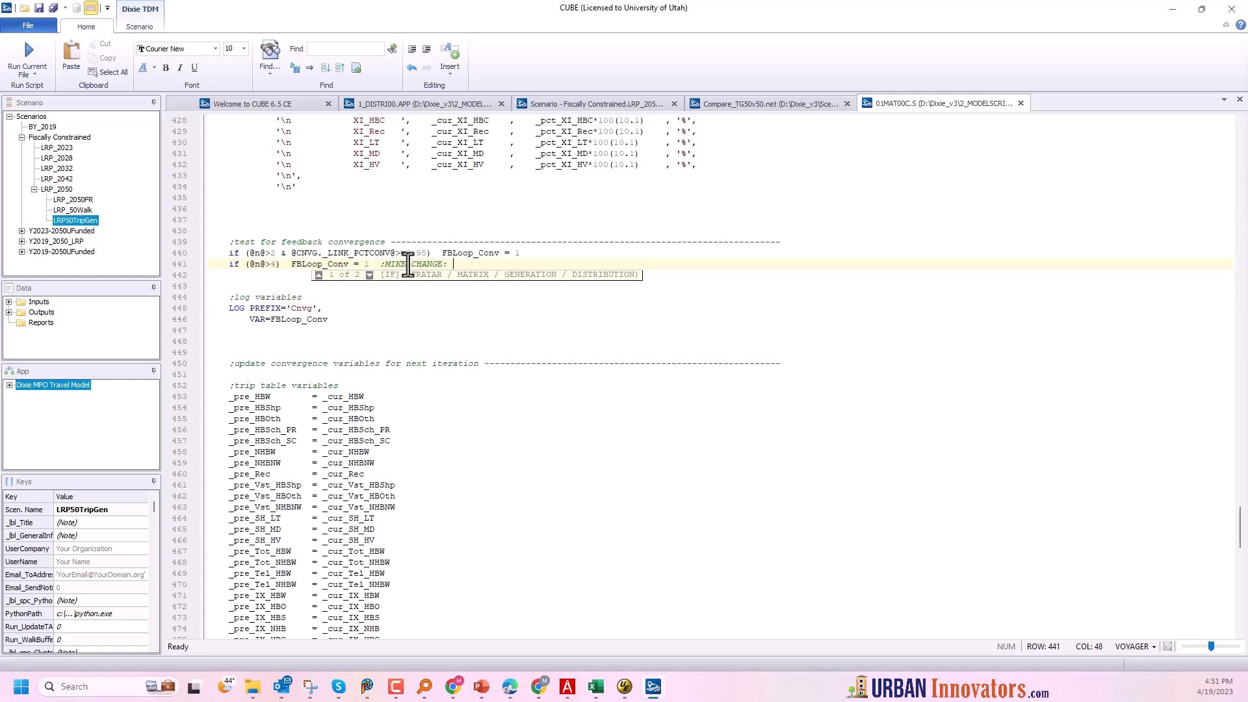
text(Remove later)
click(563, 332)
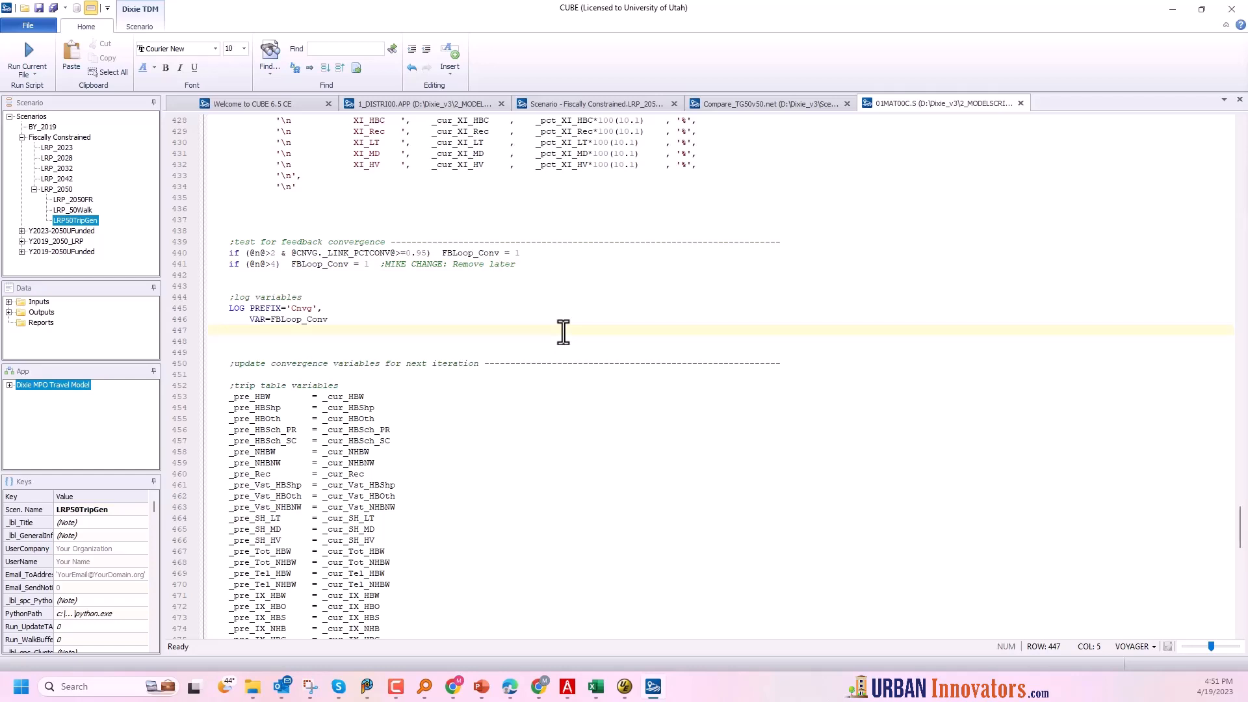
- Check the edited feedback convergence test and save the script
scroll(562, 332, up, 1)
click(326, 299)
click(419, 300)
click(366, 310)
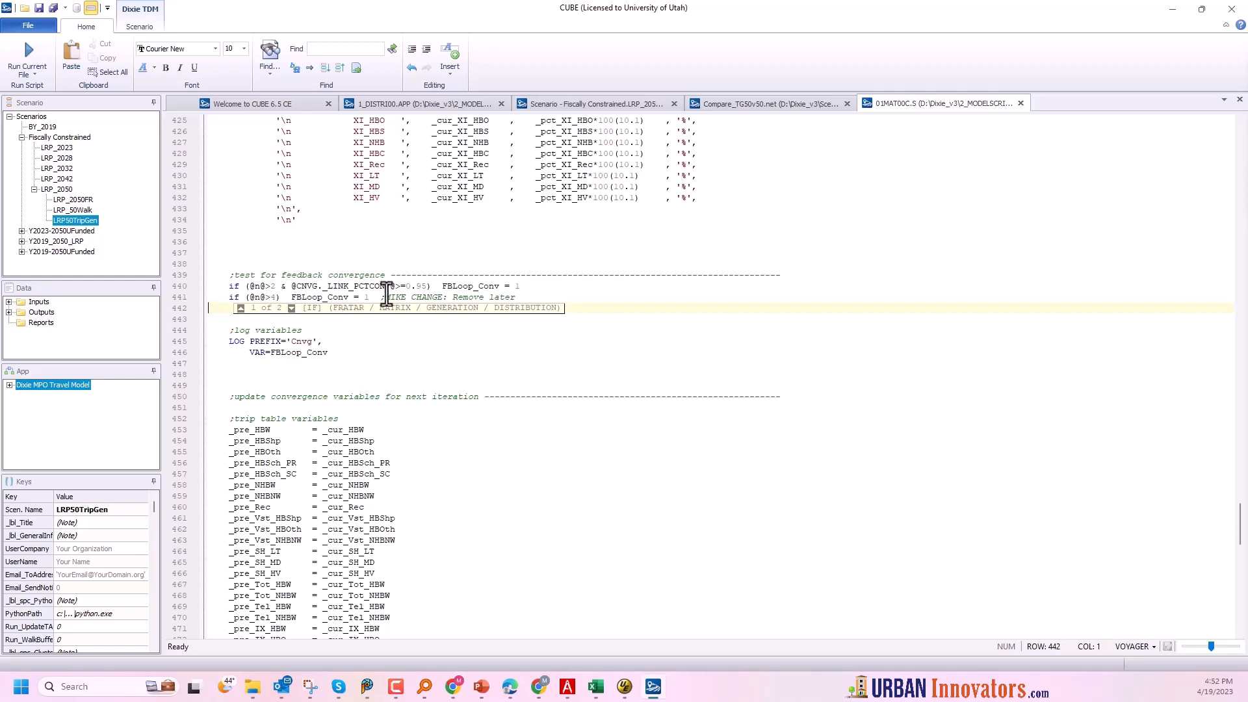
click(338, 294)
click(365, 294)
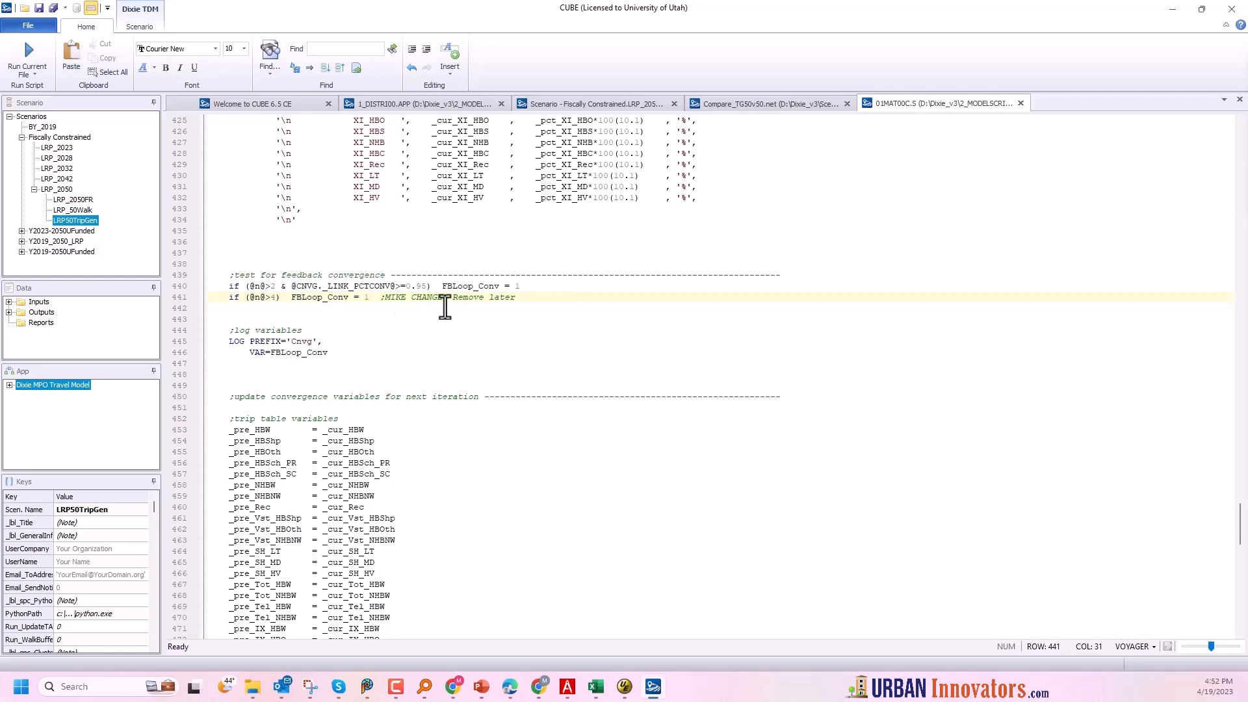
click(424, 320)
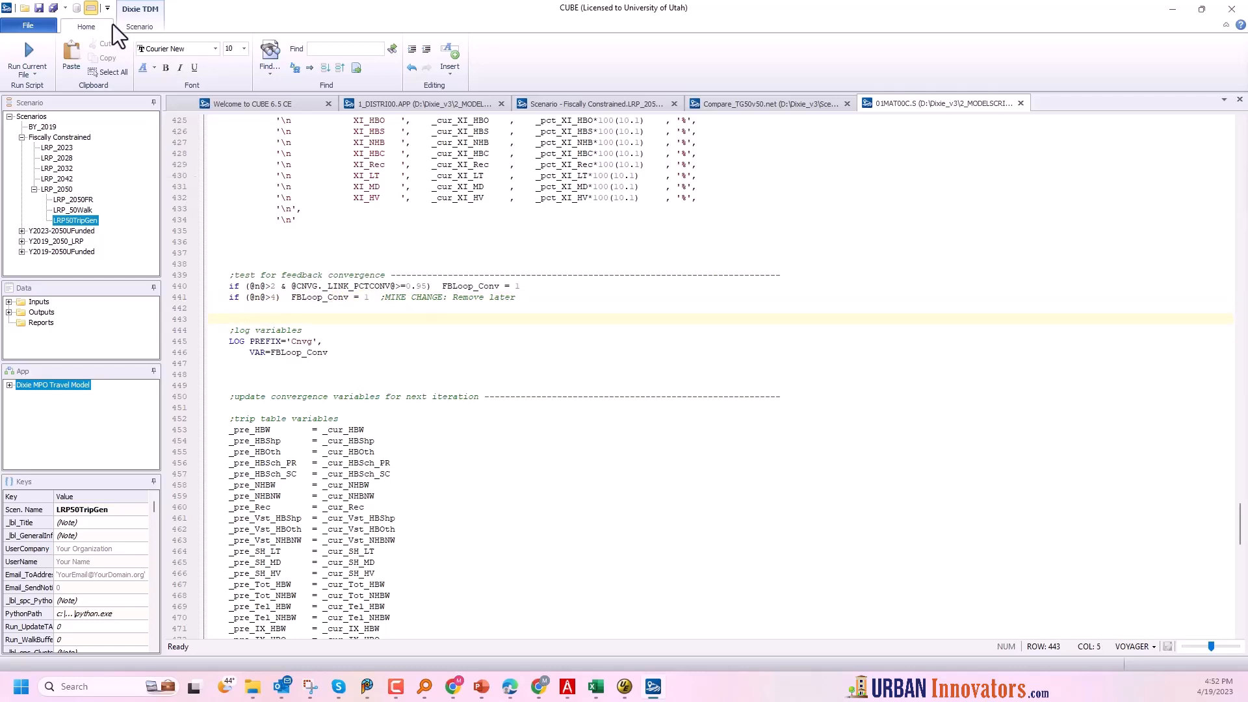
click(39, 9)
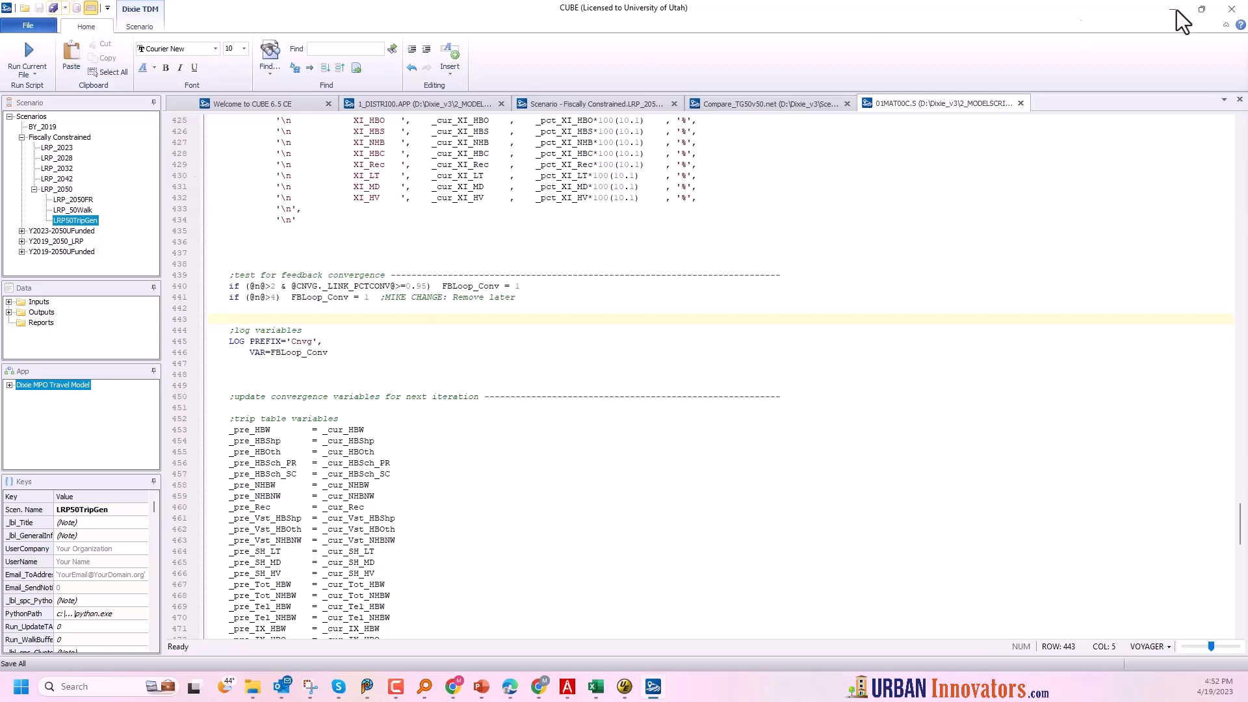
- Review the Check Convergence pilot script from the distribution flowchart and close it
click(390, 105)
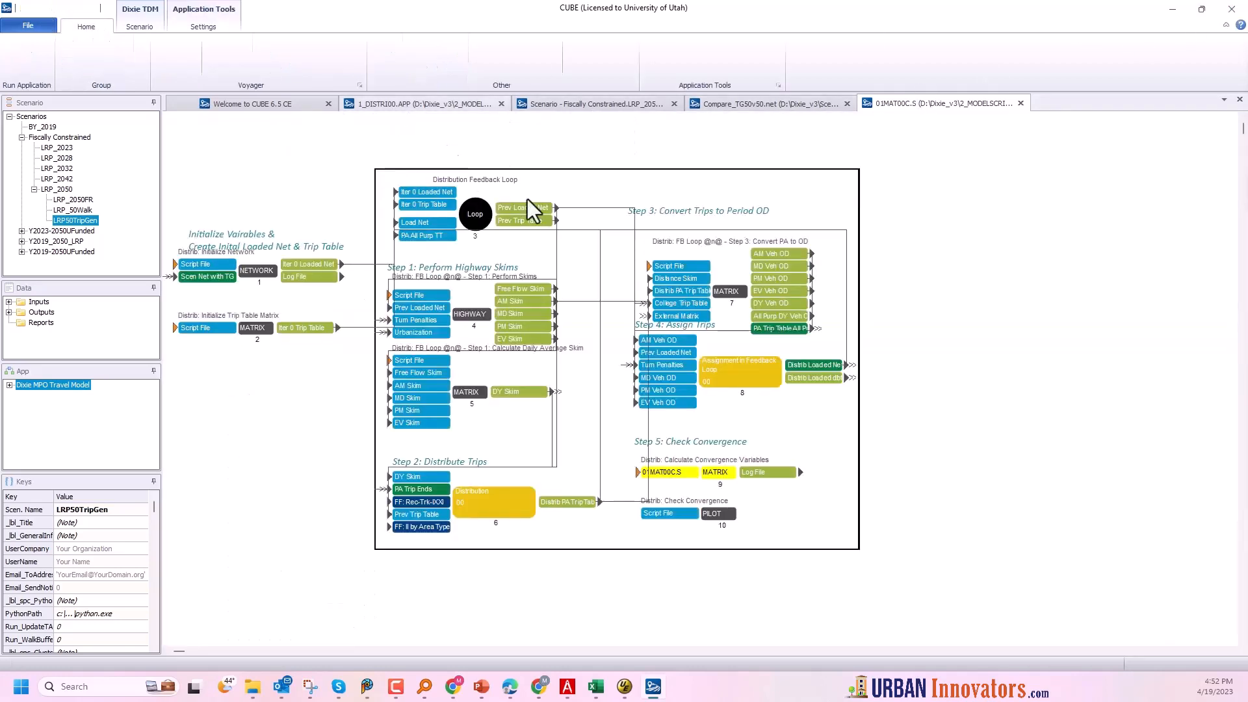
double_click(680, 513)
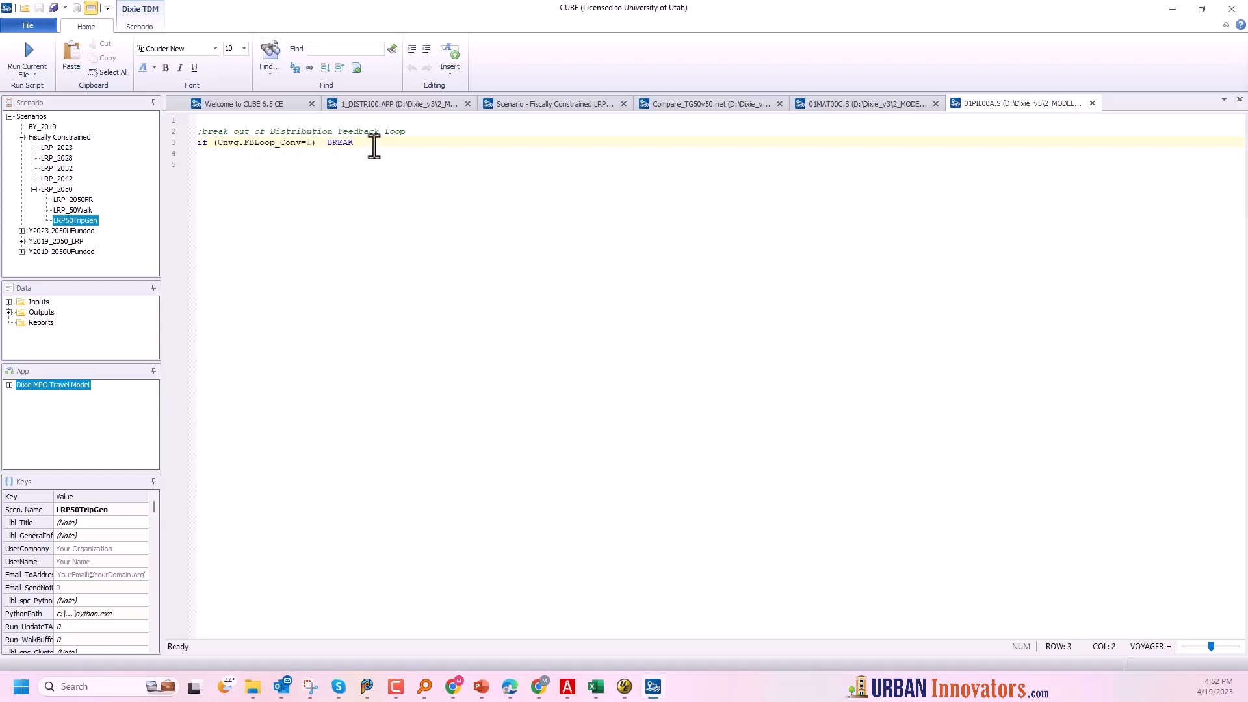
click(1092, 104)
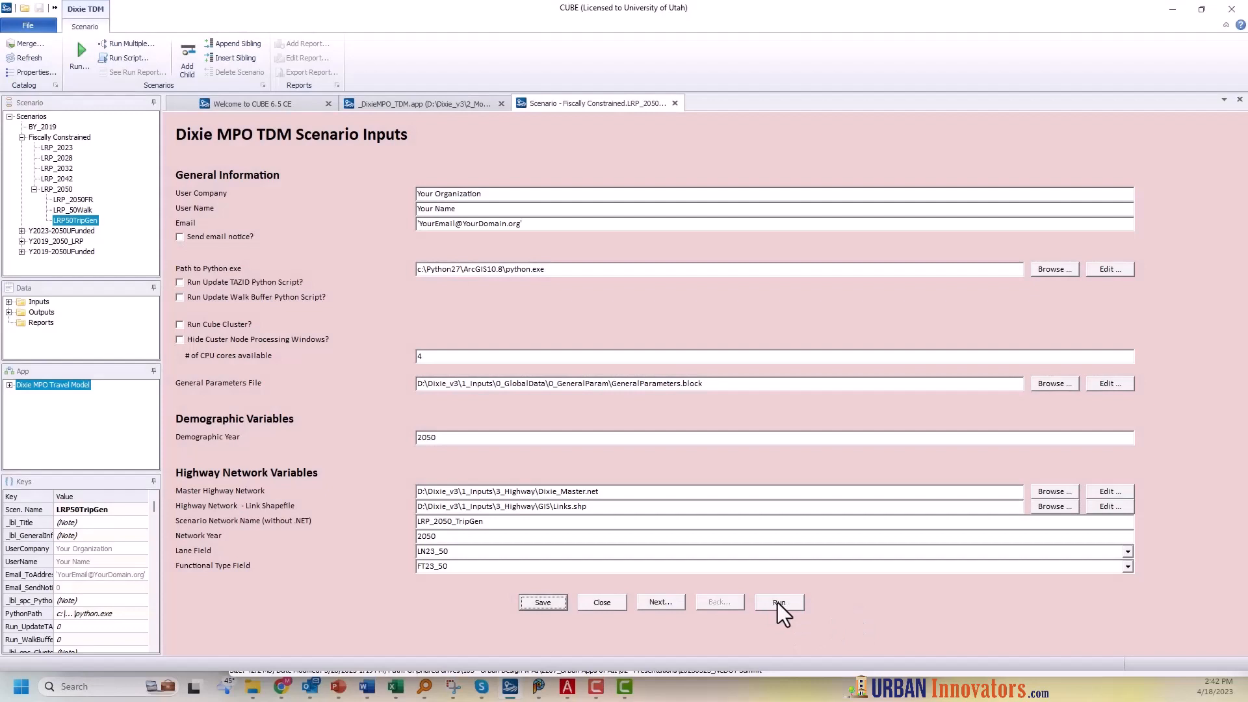
- Run the LRP50TripGen scenario from its scenario inputs
click(778, 603)
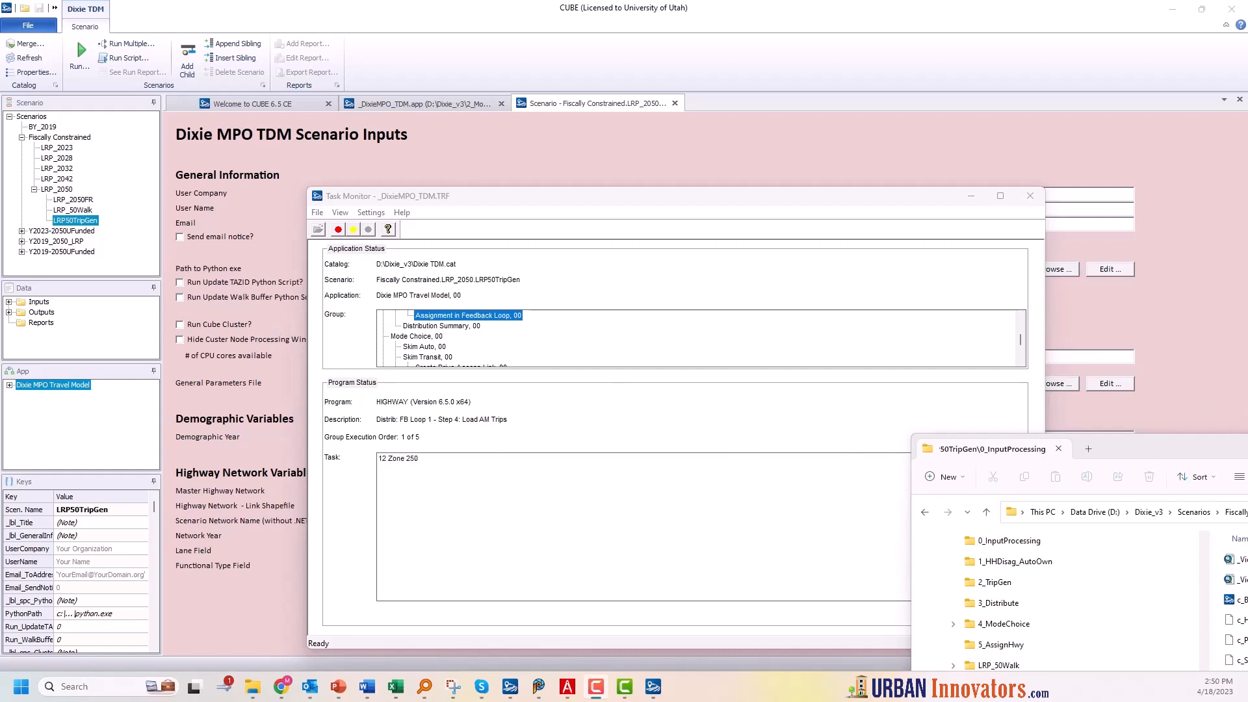
- In File Explorer, open the base LRP_2050 scenario's 0_InputProcessing folder and locate WalkBuffer.dbf
drag(1235, 449, 591, 125)
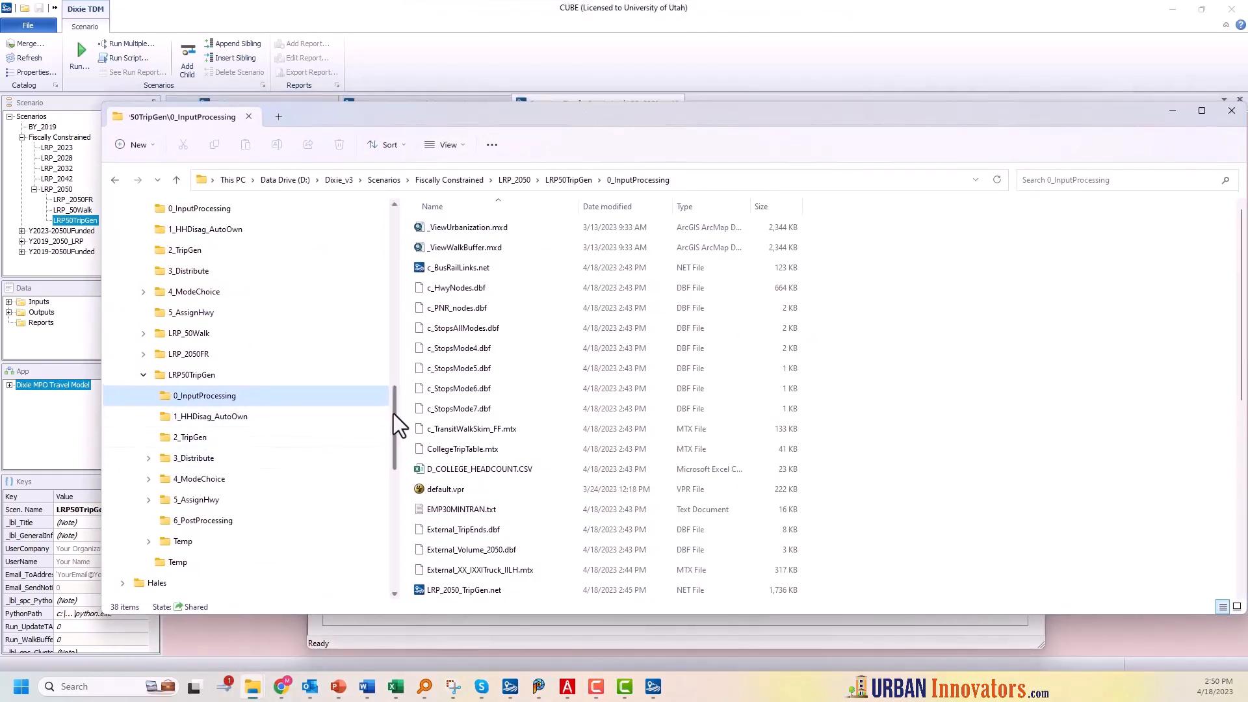
scroll(397, 416, up, 1)
scroll(397, 408, up, 1)
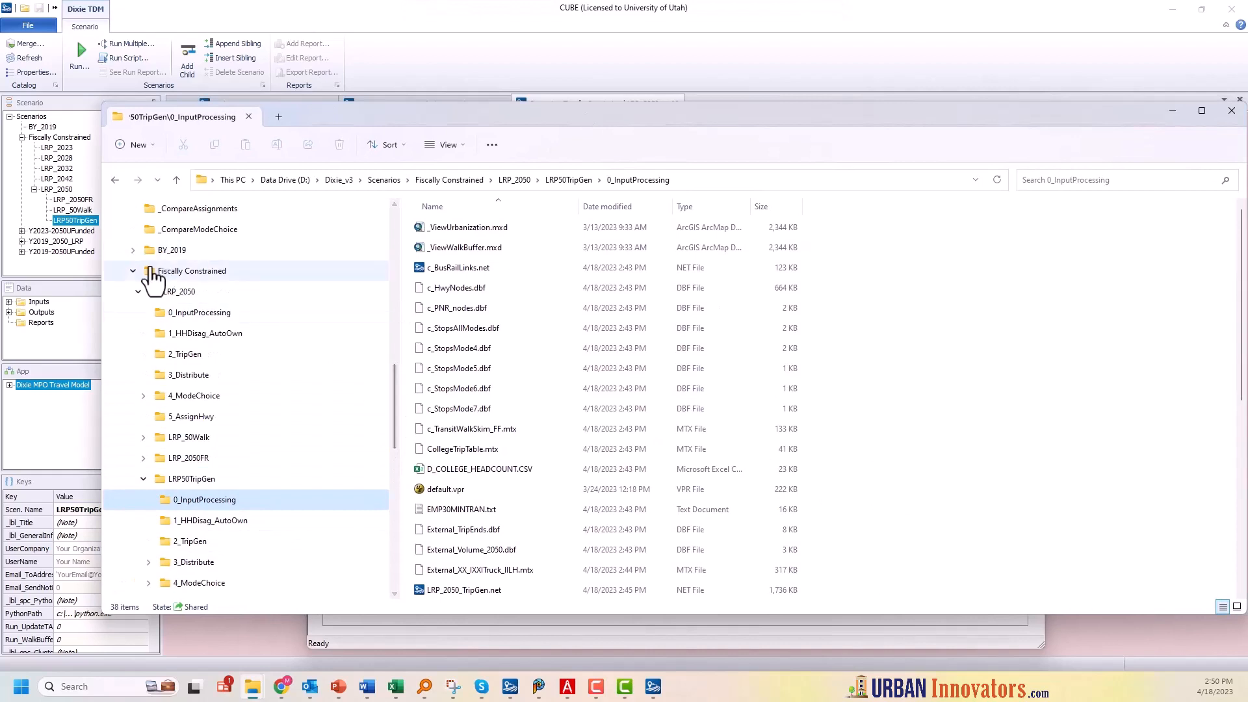
drag(392, 390, 393, 362)
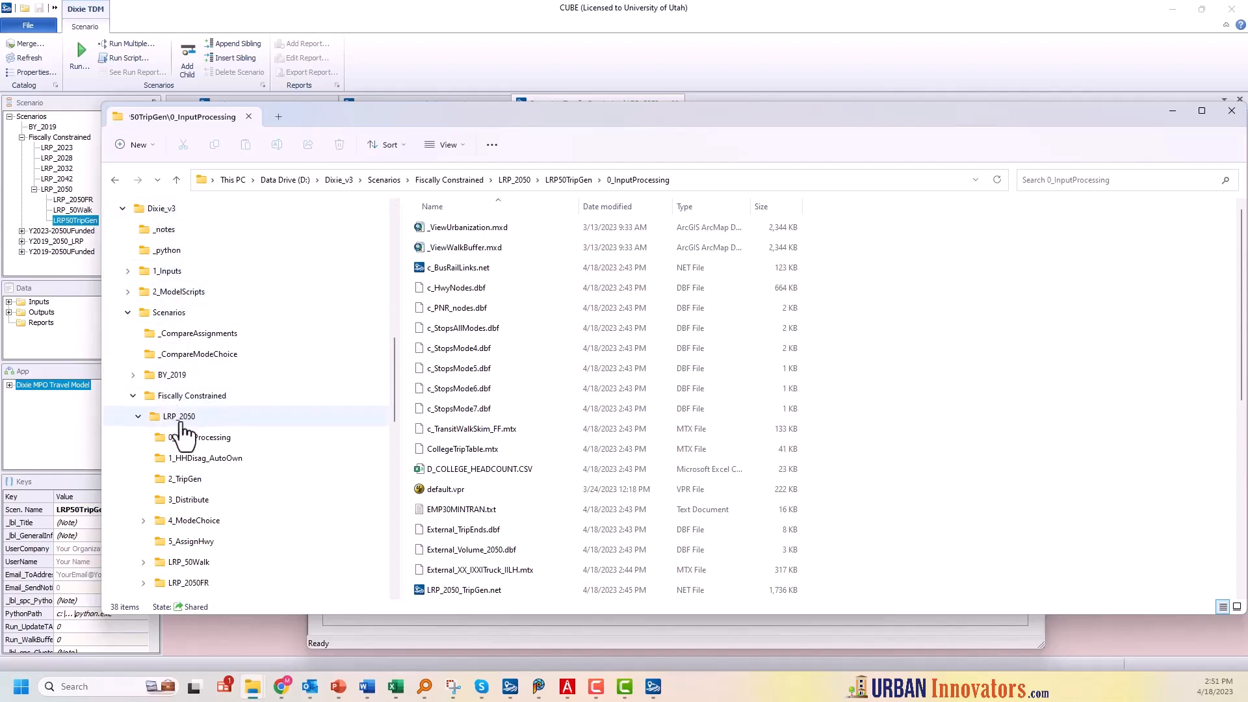
click(188, 440)
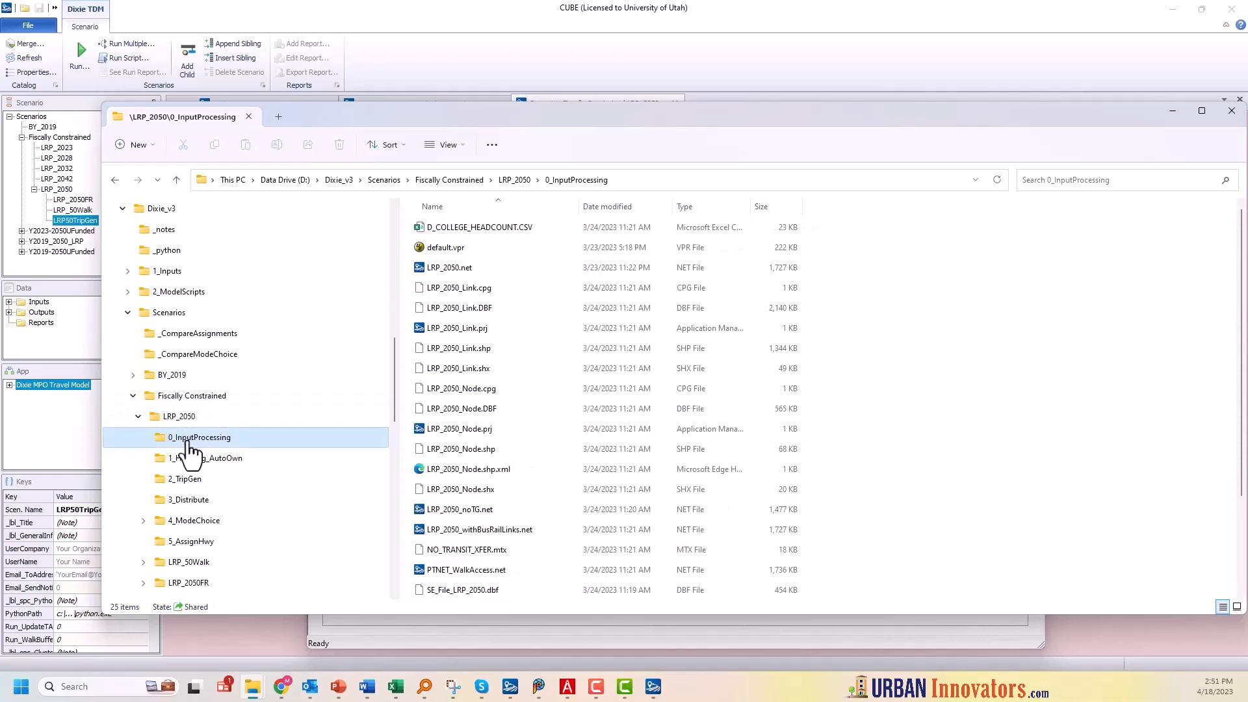
drag(1241, 278, 1240, 428)
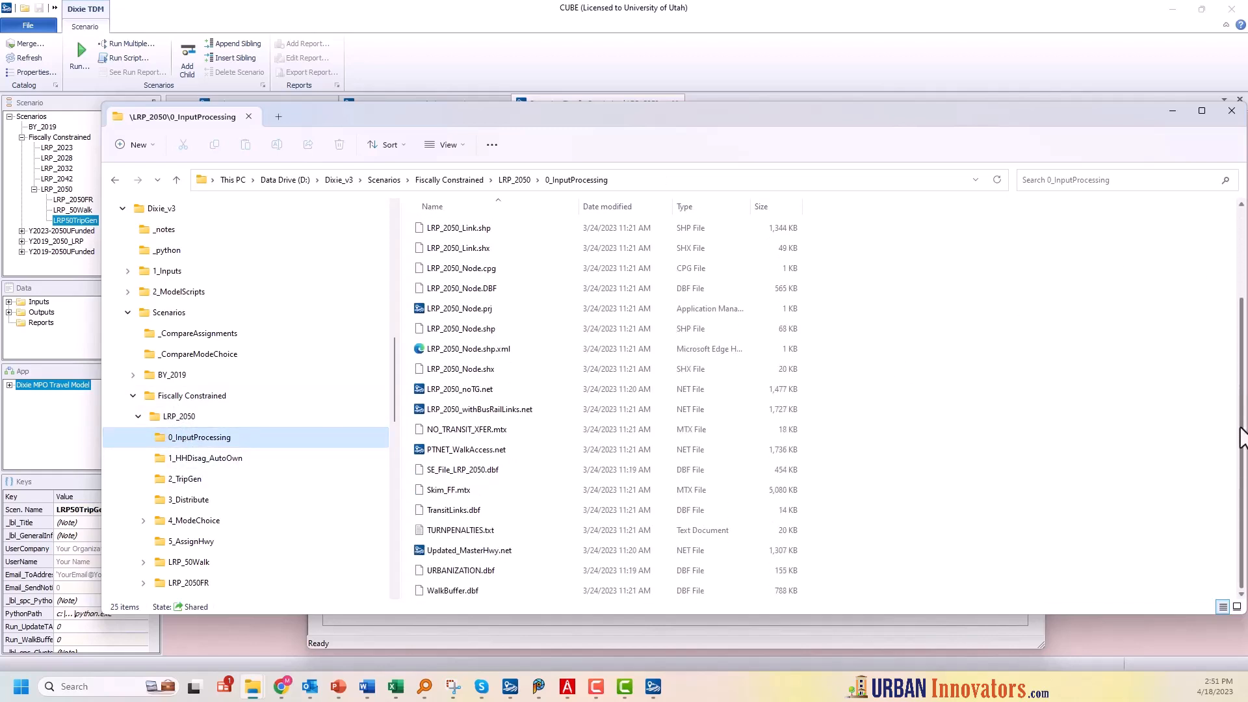
click(458, 590)
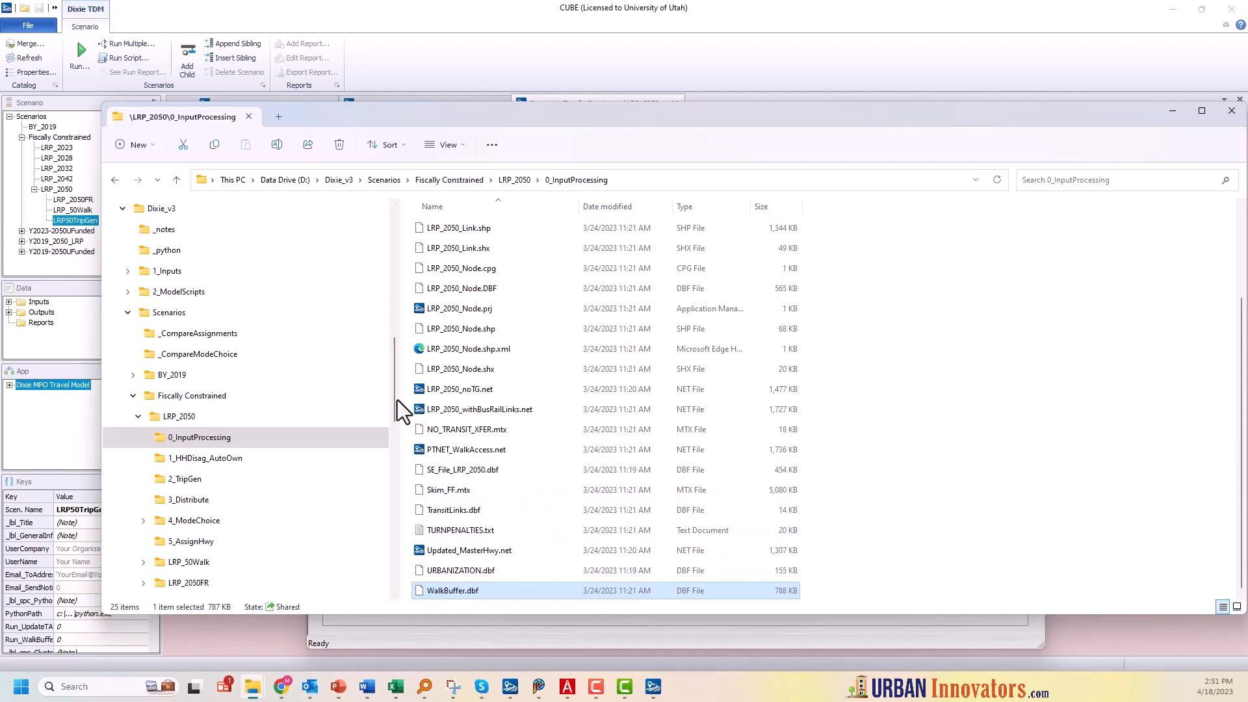
- Open the LRP50TripGen scenario's 0_InputProcessing folder and check the end of its file list against the base scenario
drag(393, 399, 401, 447)
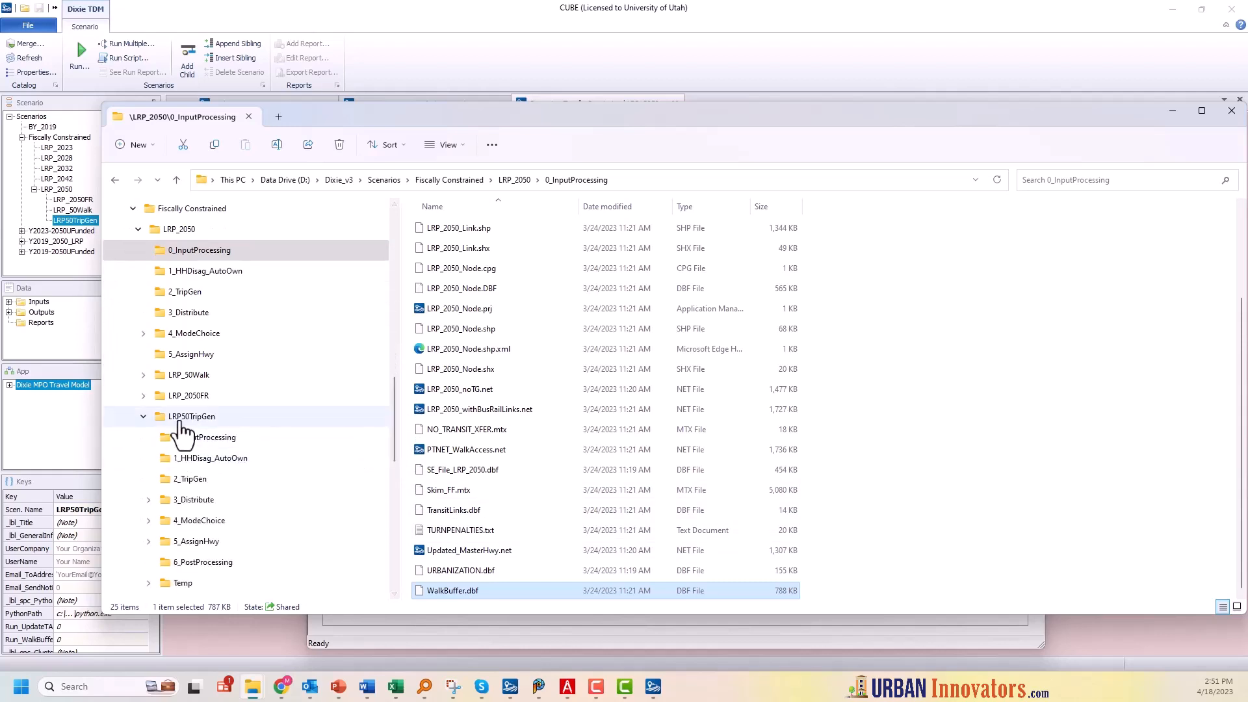
click(180, 421)
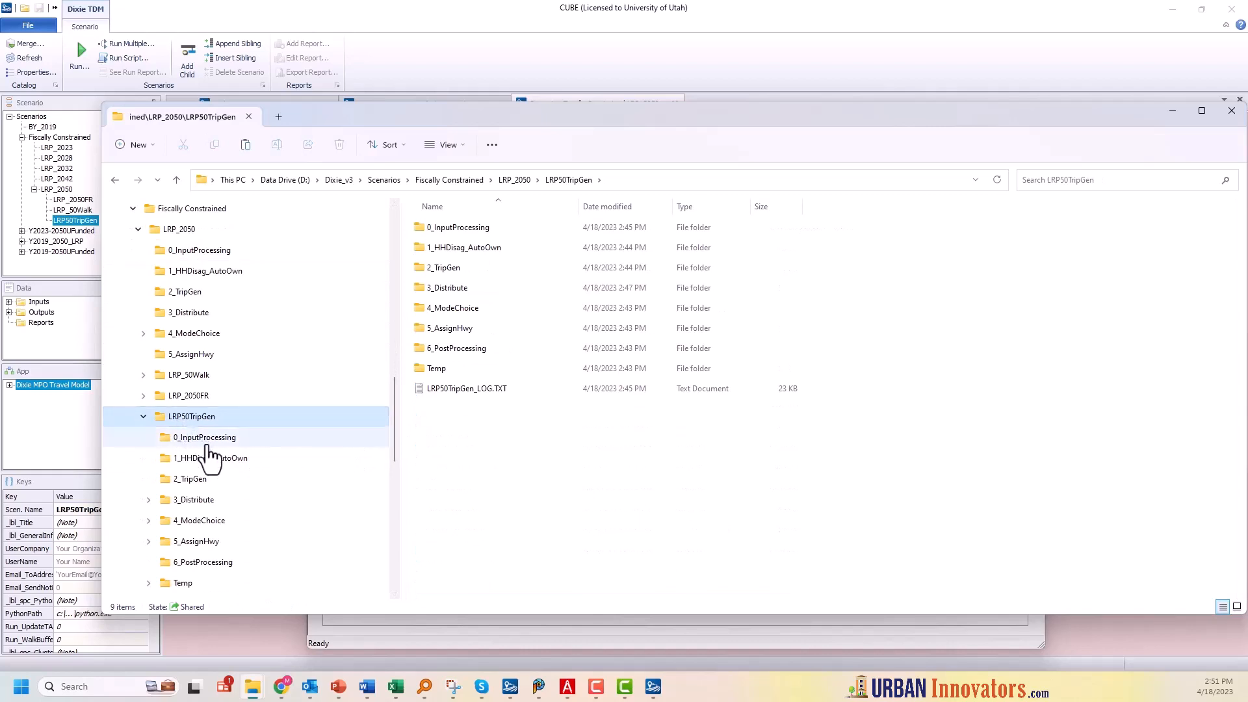
click(212, 444)
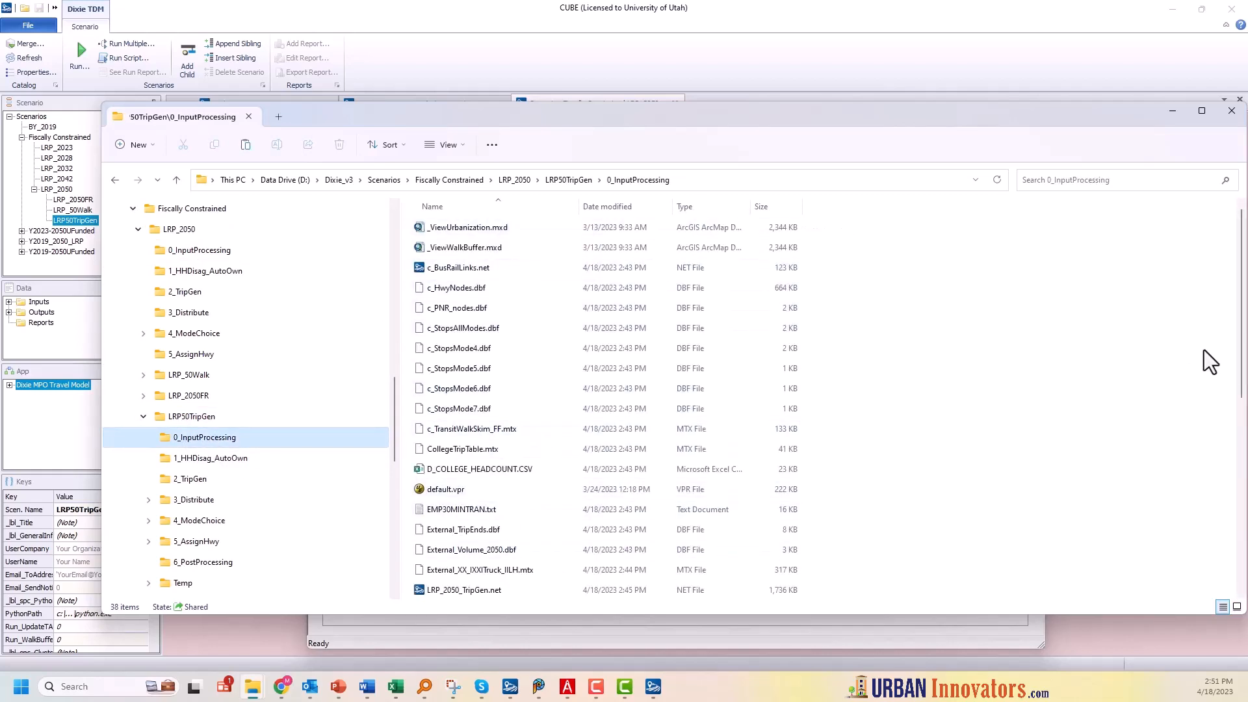
scroll(1238, 413, down, 2)
drag(1238, 413, 1233, 579)
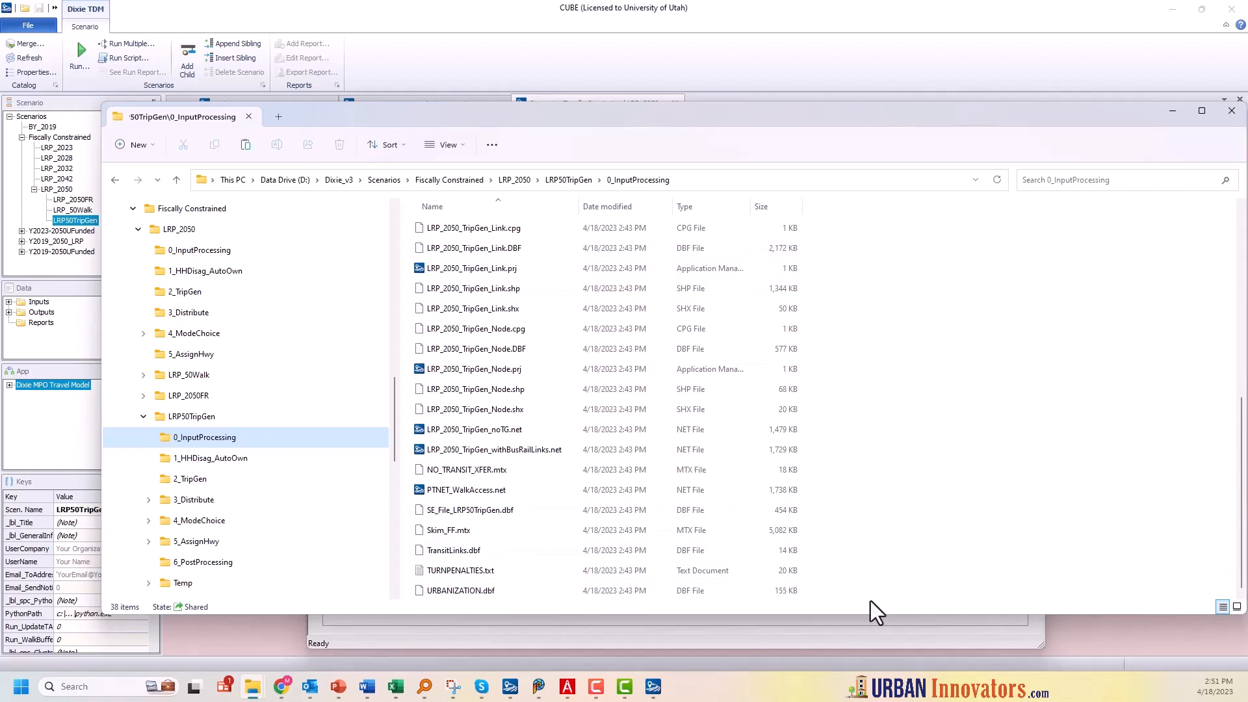
double_click(728, 570)
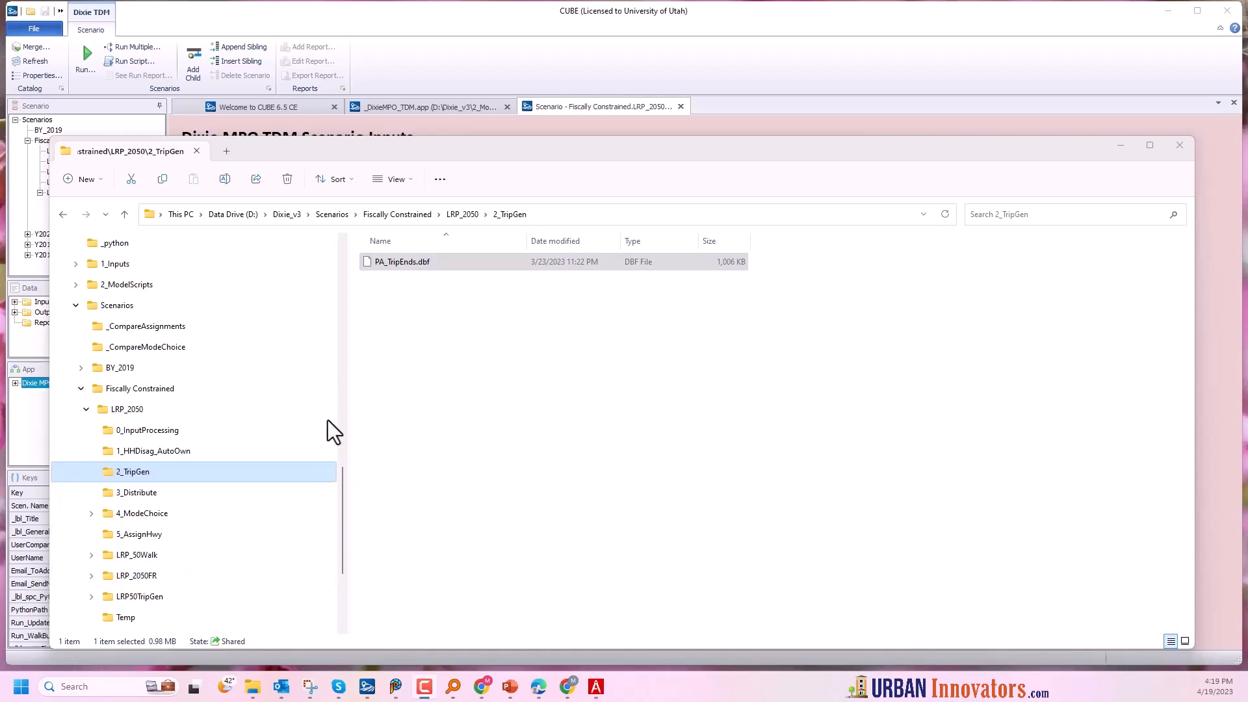
- Start Excel and open the base LRP_2050 scenario's PA_TripEnds.dbf from 2_TripGen, filtering the file list to dBase files
right_click(406, 267)
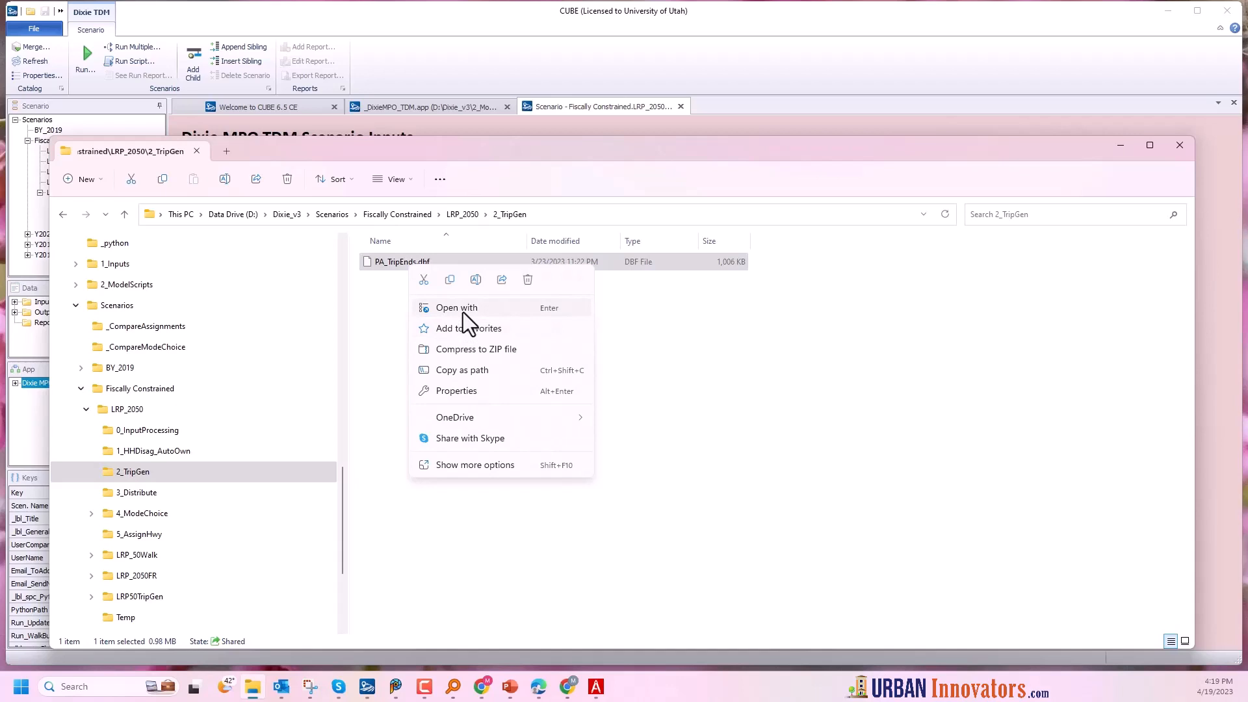
click(504, 167)
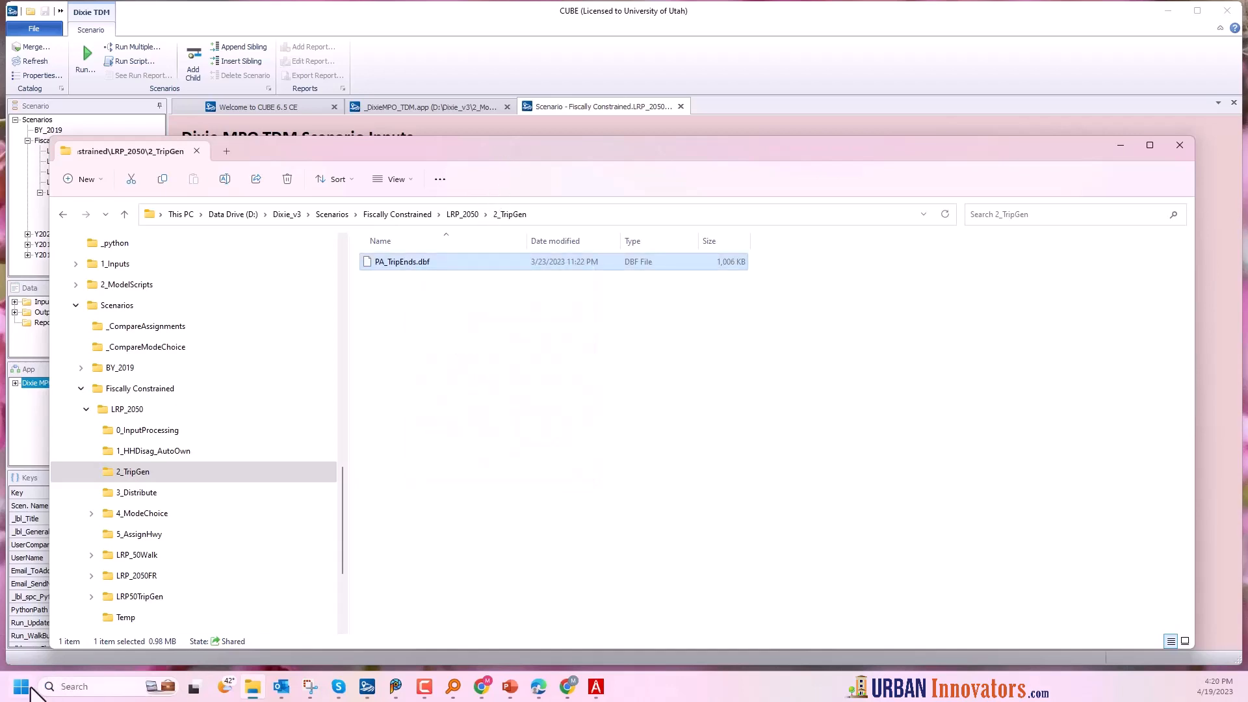
click(21, 687)
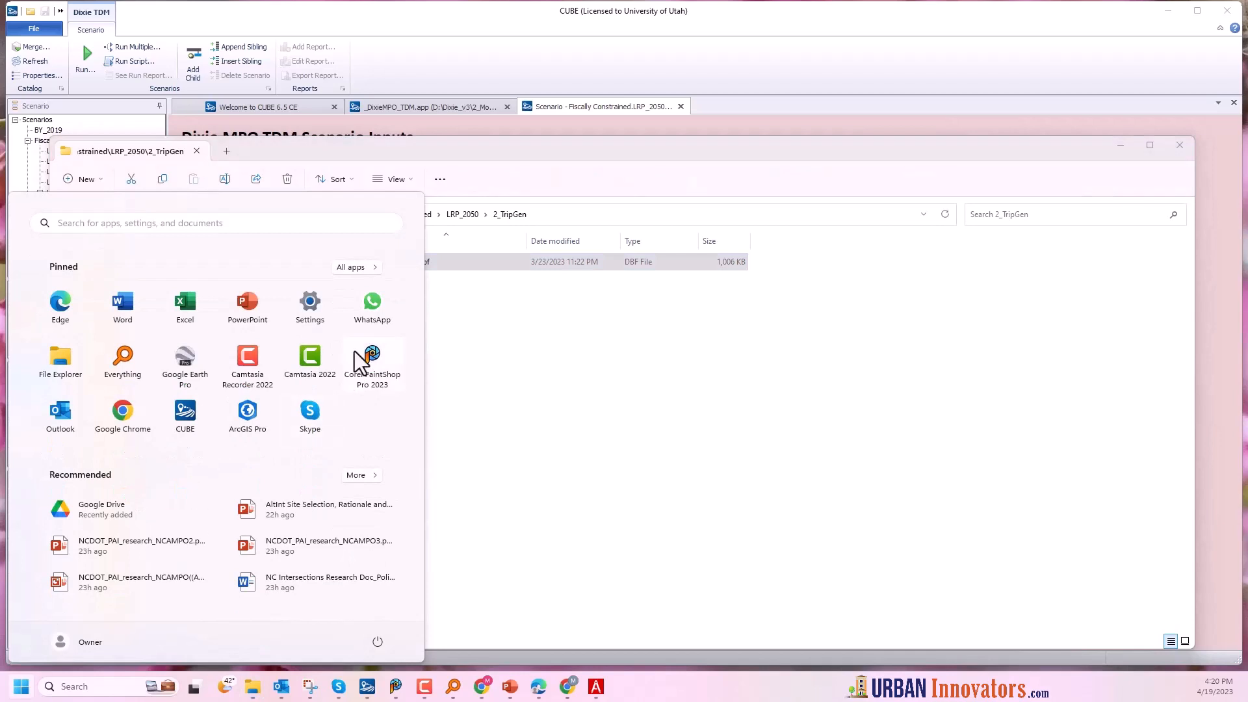
click(186, 304)
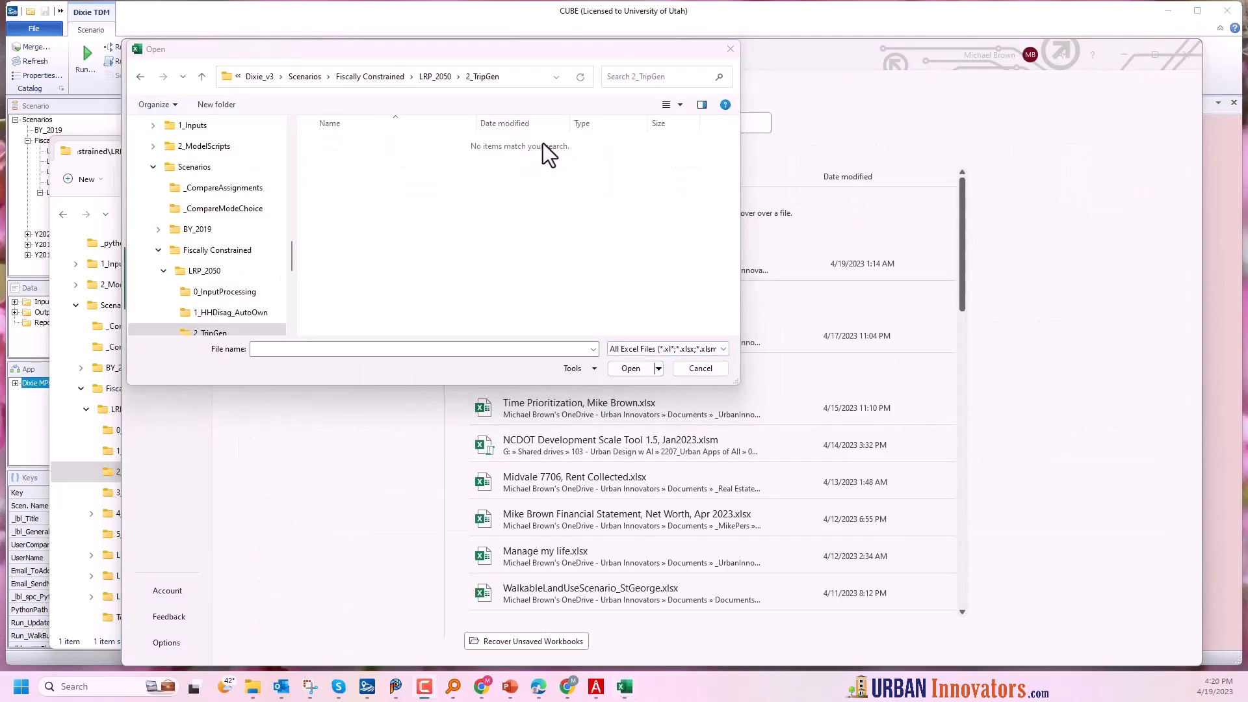
click(724, 350)
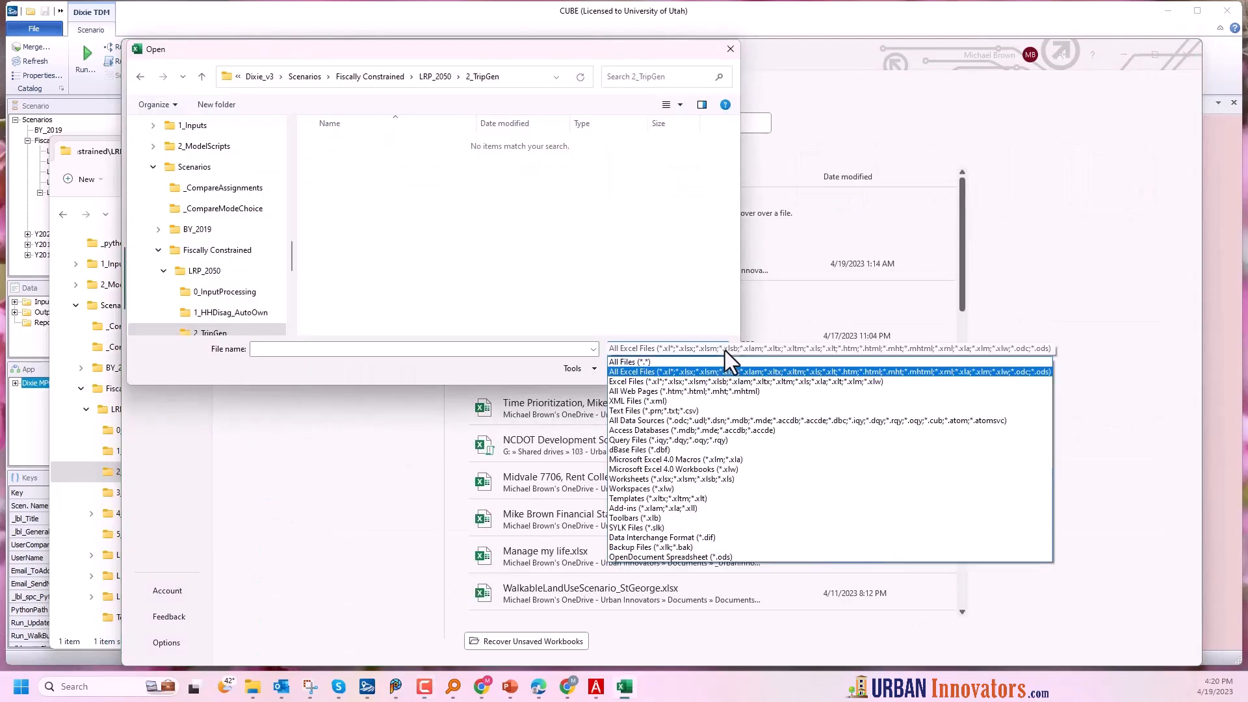
click(650, 451)
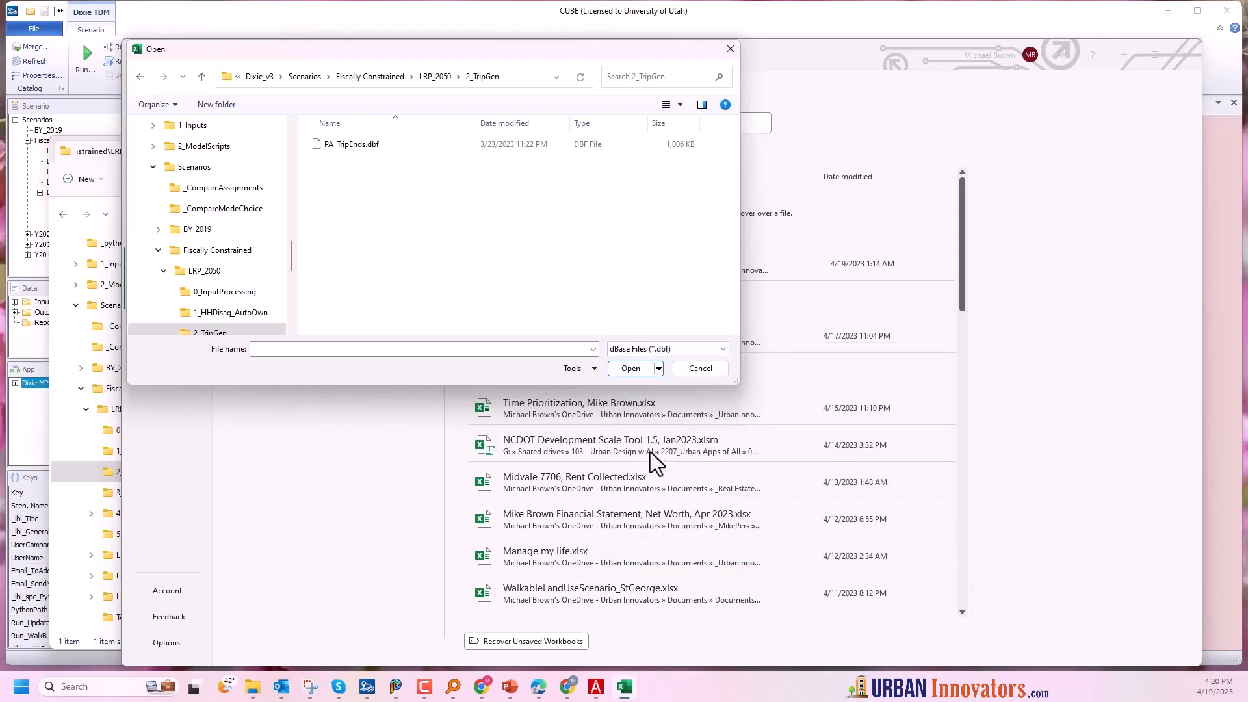
click(358, 146)
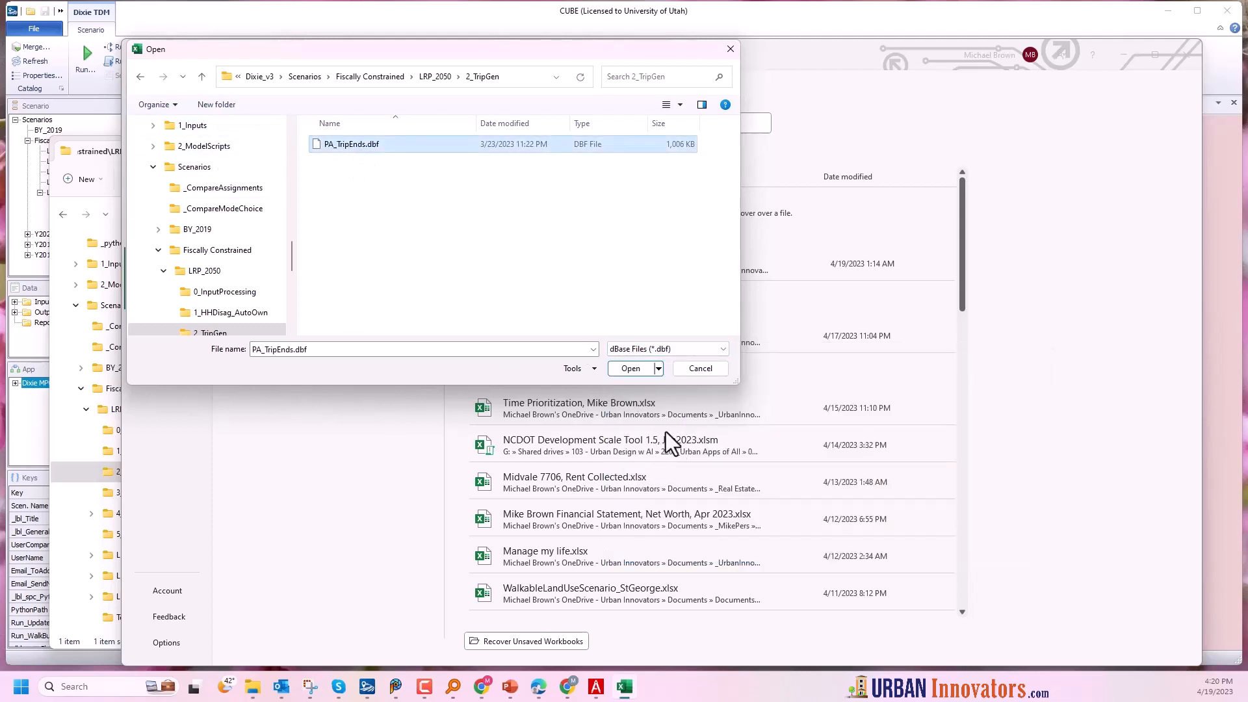
click(637, 369)
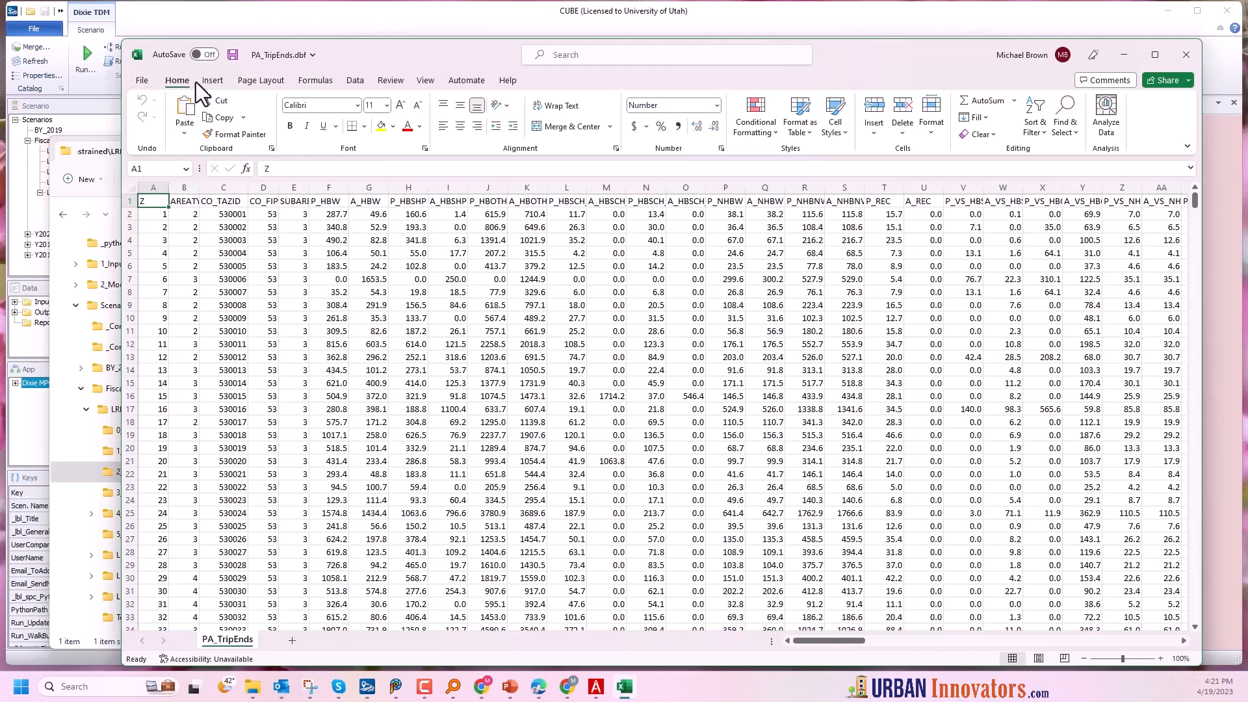
- From Excel's file-opening dialog, browse to LRP50TripGen's 2_TripGen folder and rename PA_TripEnds.dbf as PA_TripEnds_TG.dbf
click(143, 81)
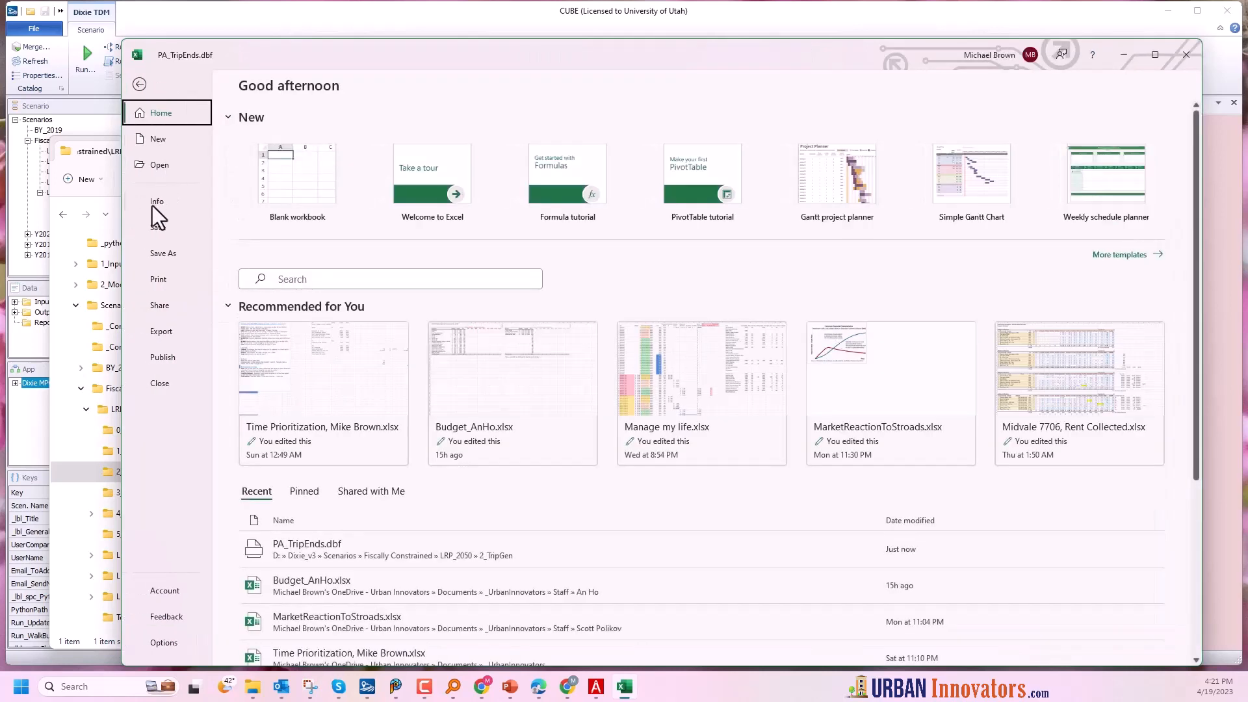
click(161, 166)
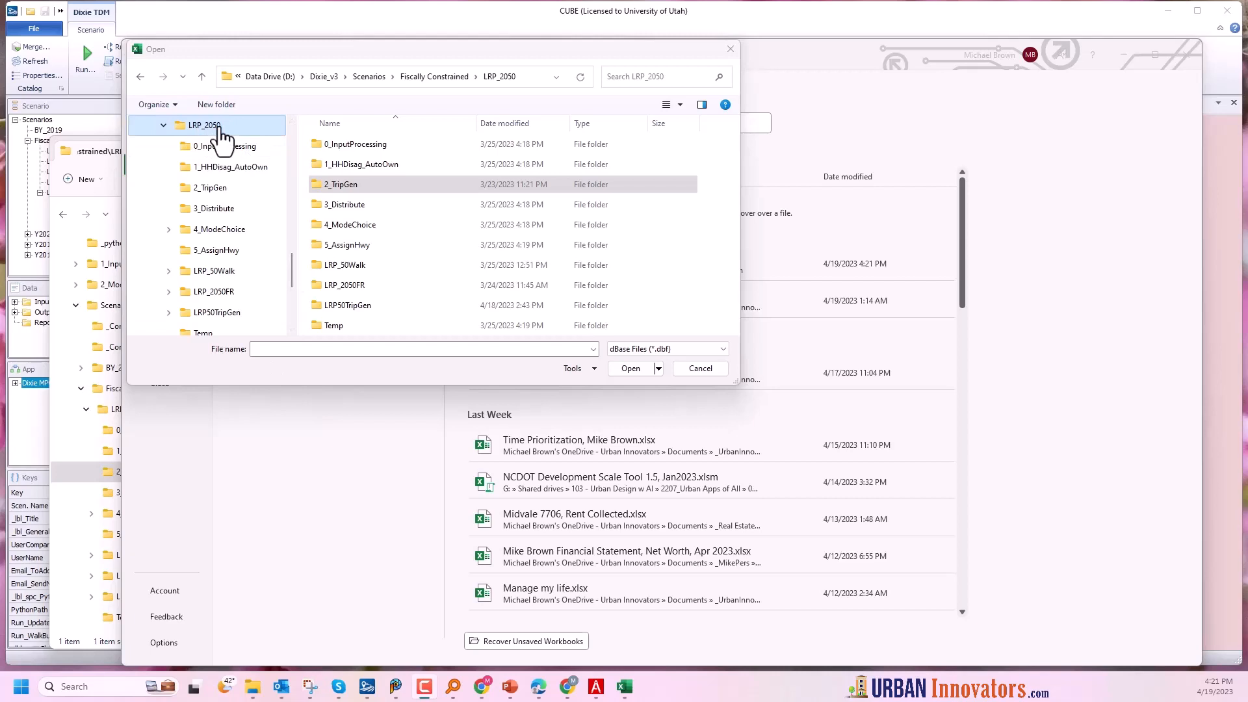
scroll(293, 271, down, 1)
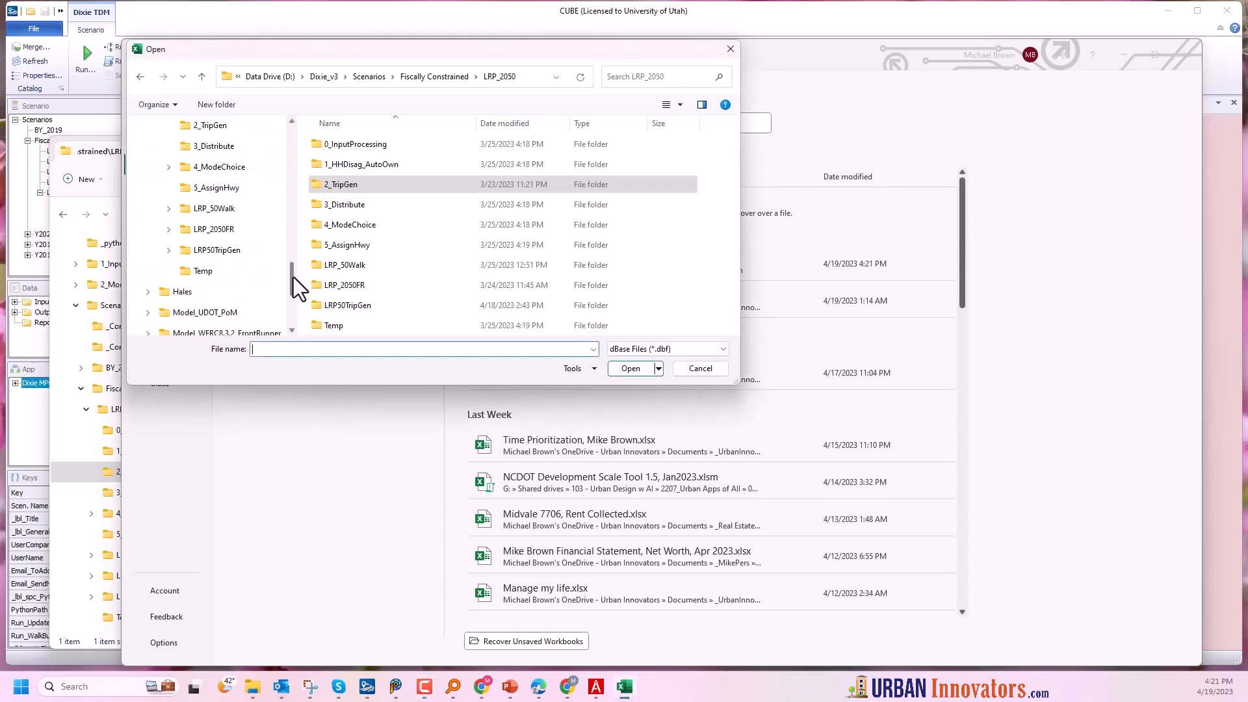
click(168, 250)
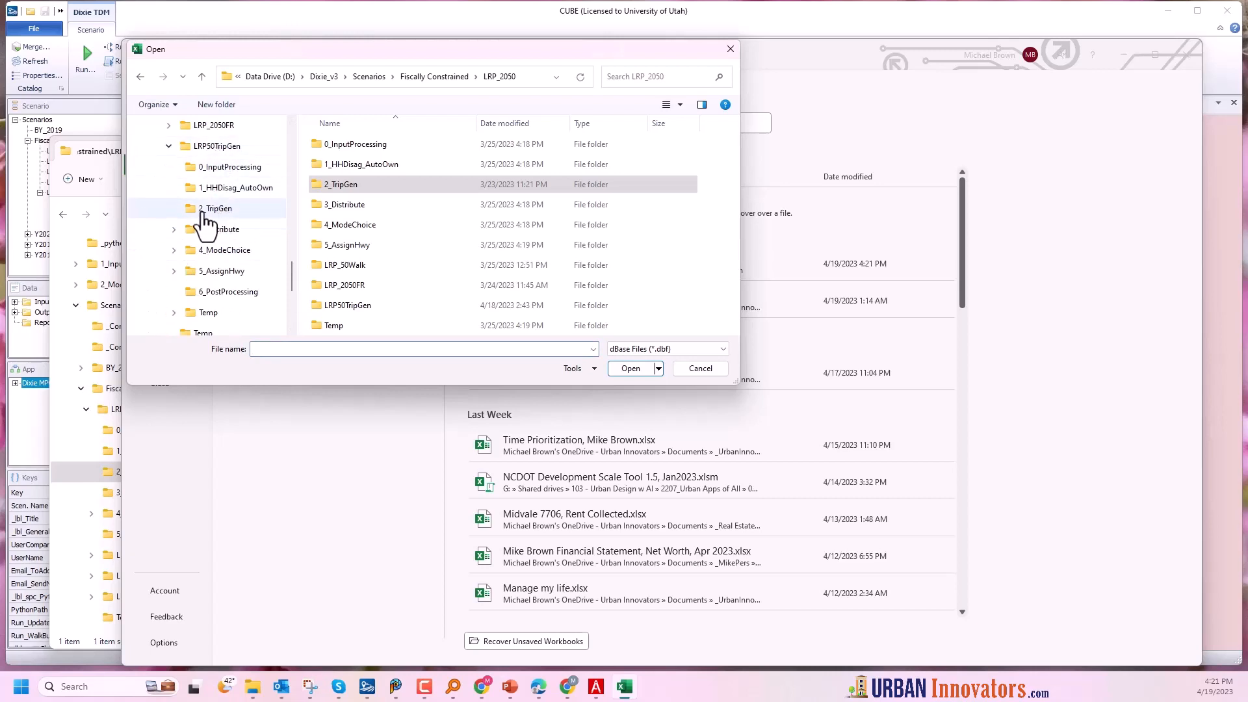
click(207, 209)
click(345, 144)
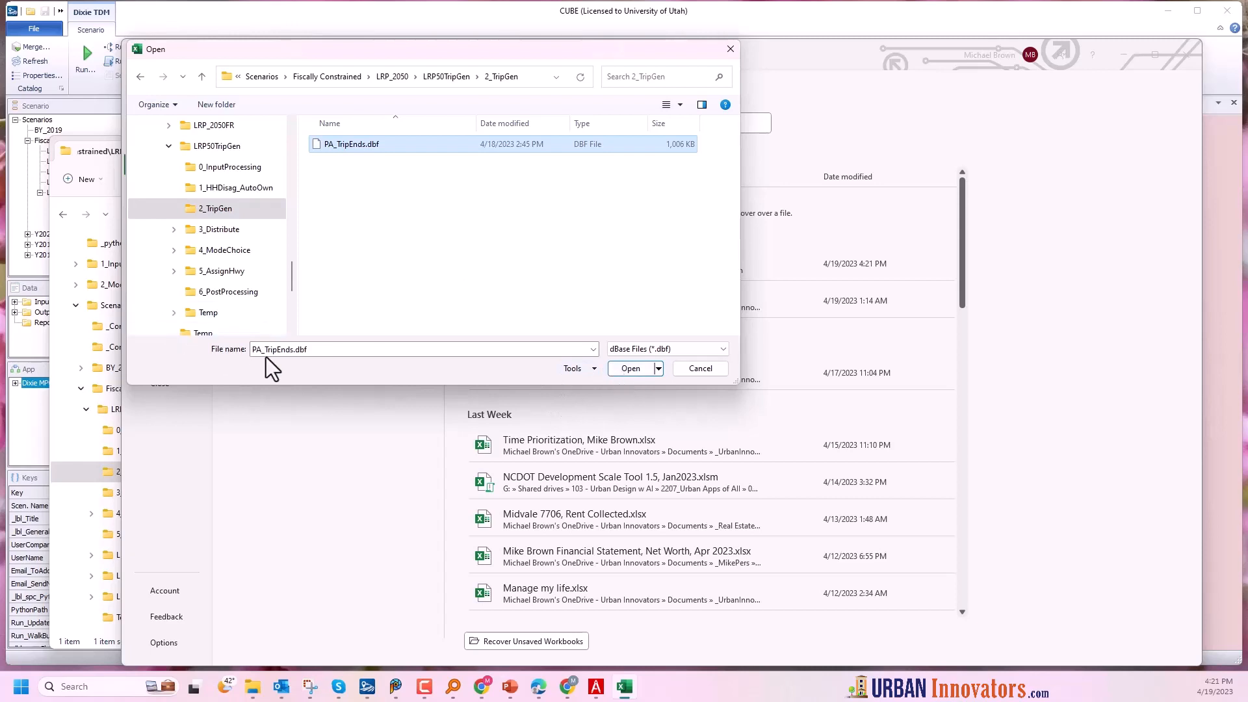
click(364, 146)
click(364, 145)
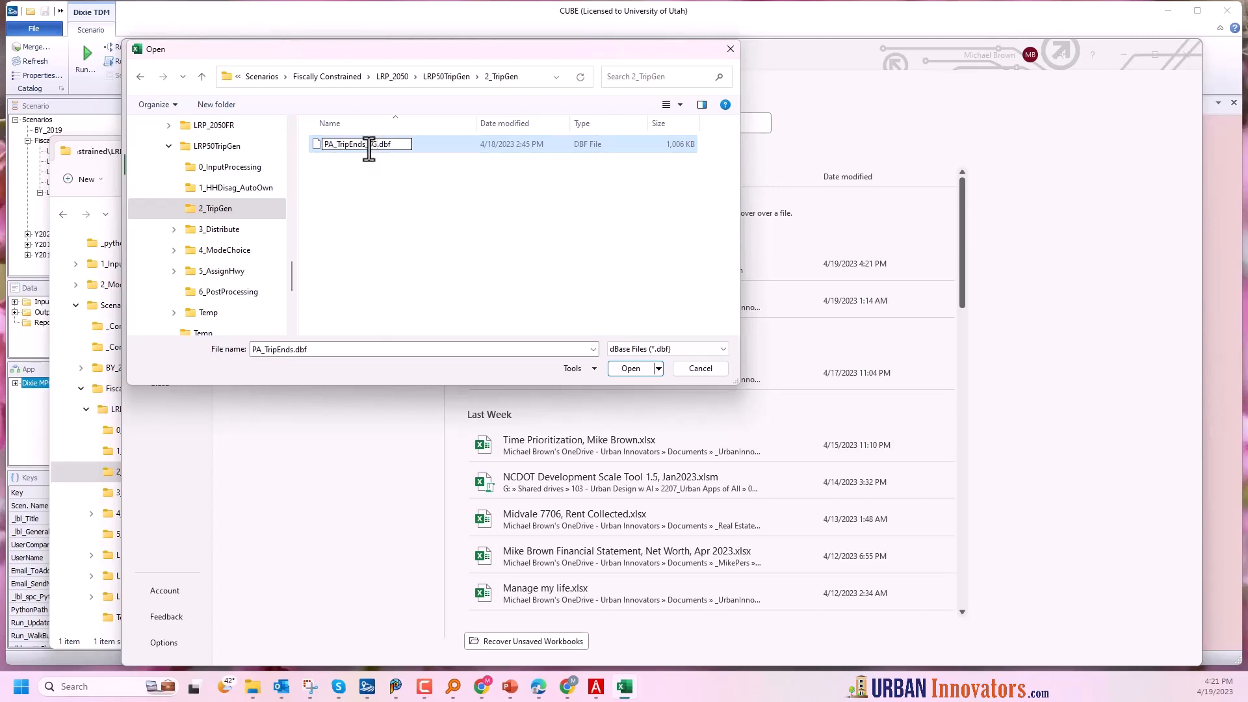
key(Return)
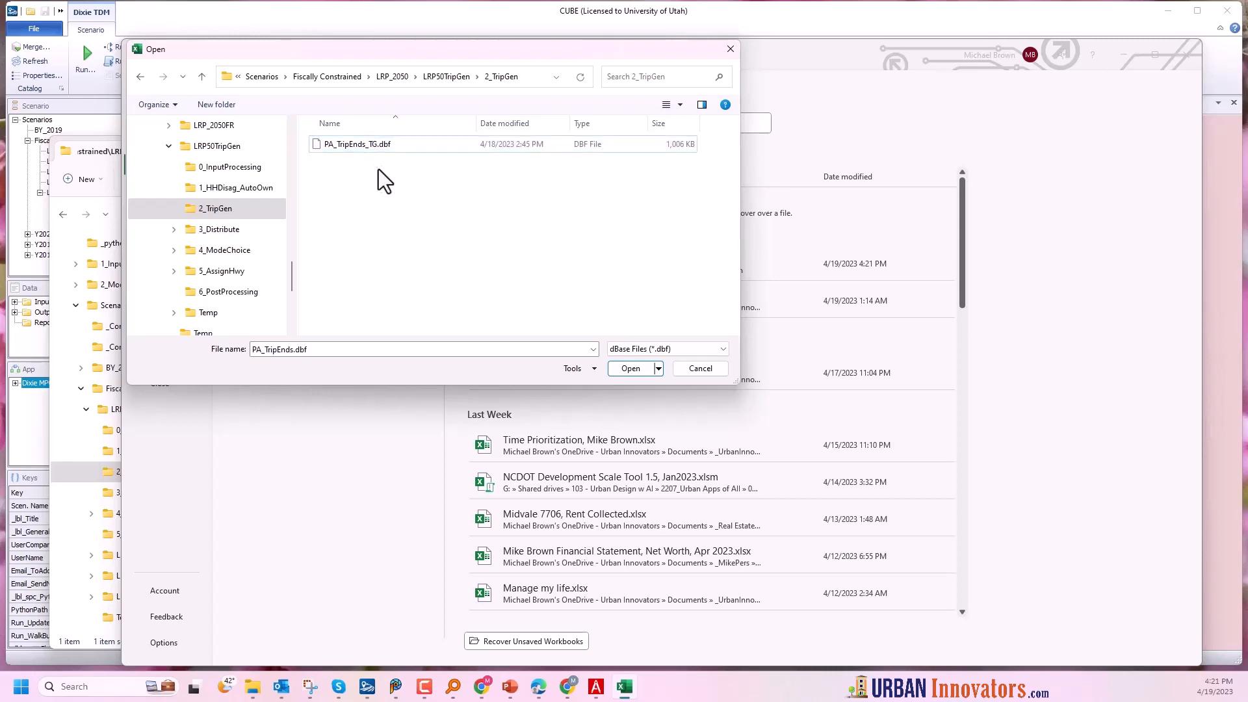
- Open PA_TripEnds_TG.dbf and shift its window clear of the base workbook
click(366, 155)
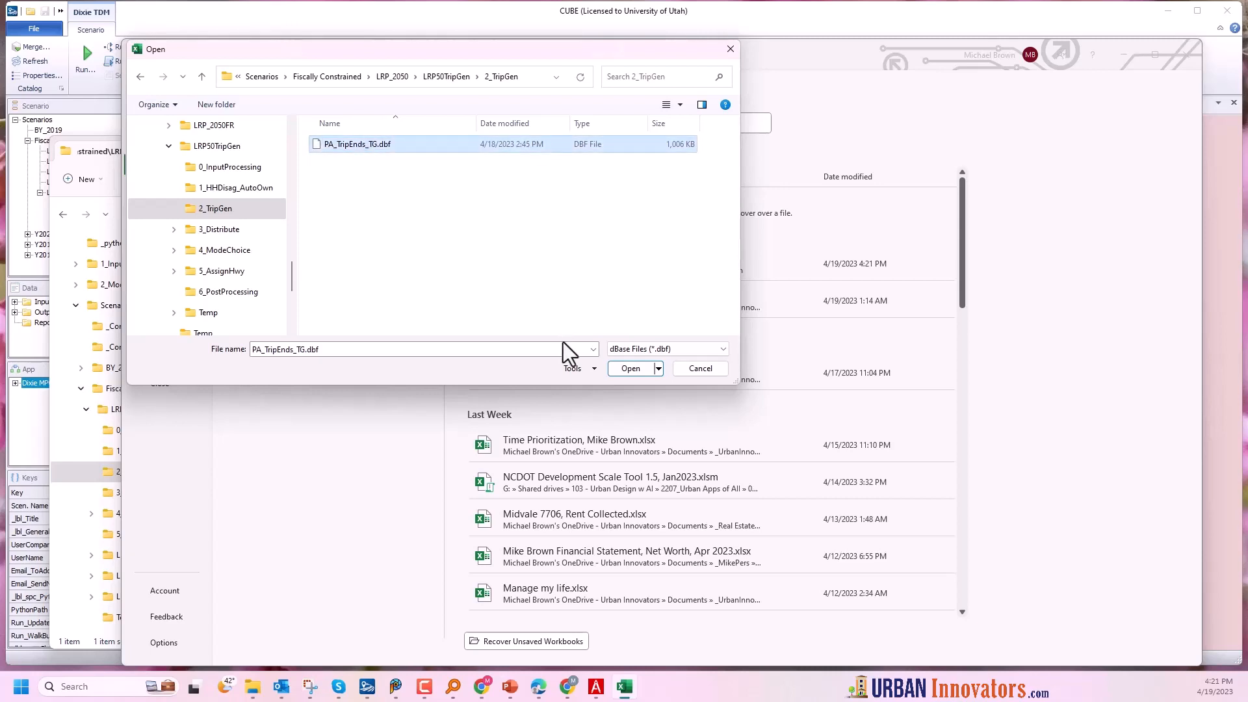
double_click(341, 145)
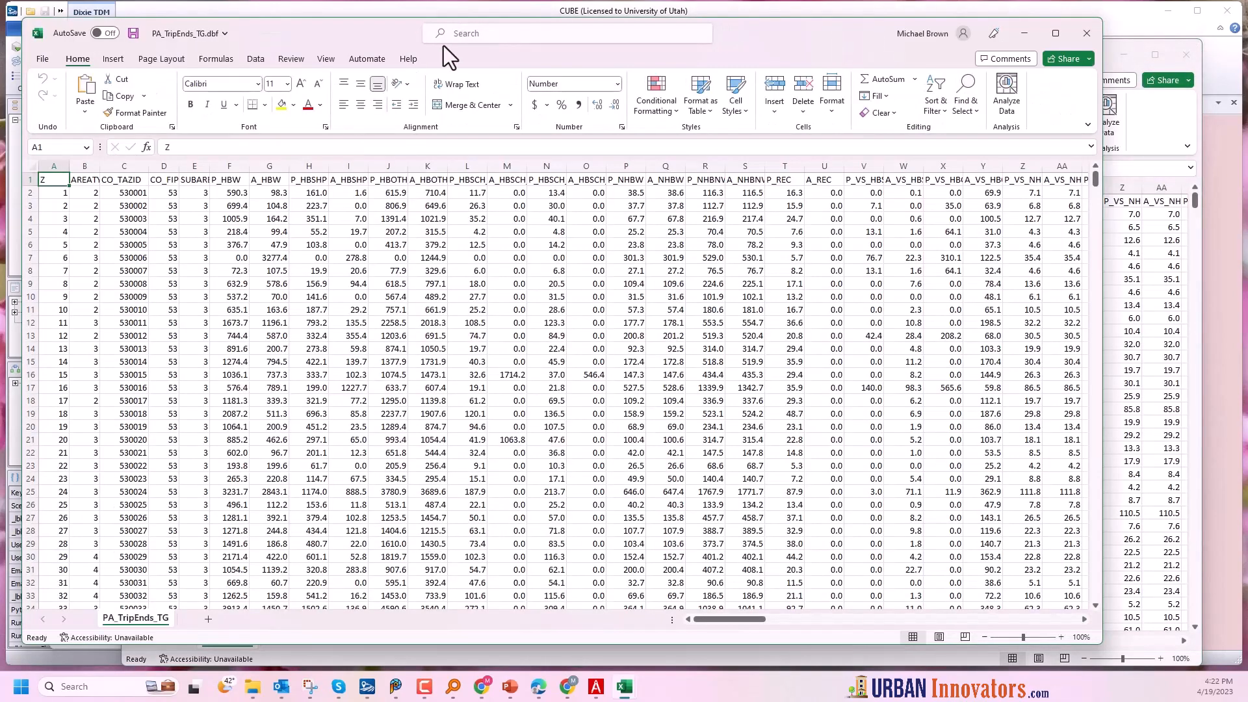
drag(379, 28, 424, 42)
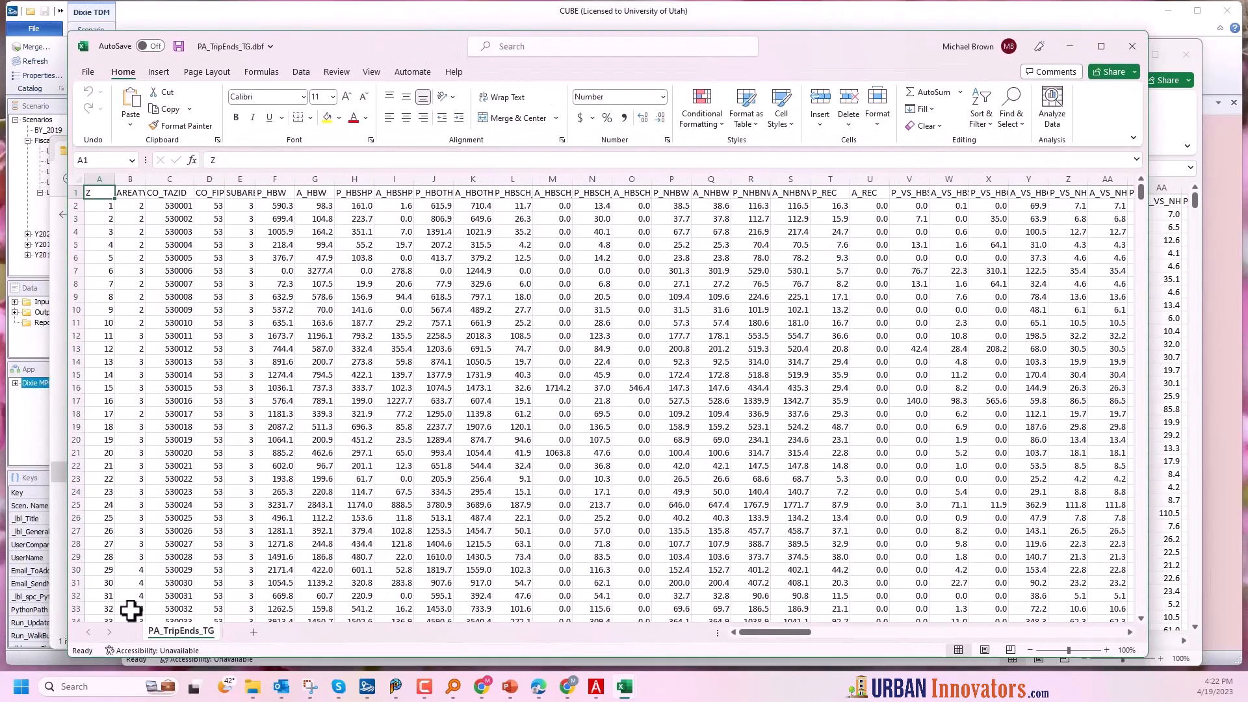
- Move the PA_TripEnds_TG sheet into the PA_TripEnds.dbf workbook, ahead of the PA_TripEnds sheet
right_click(171, 634)
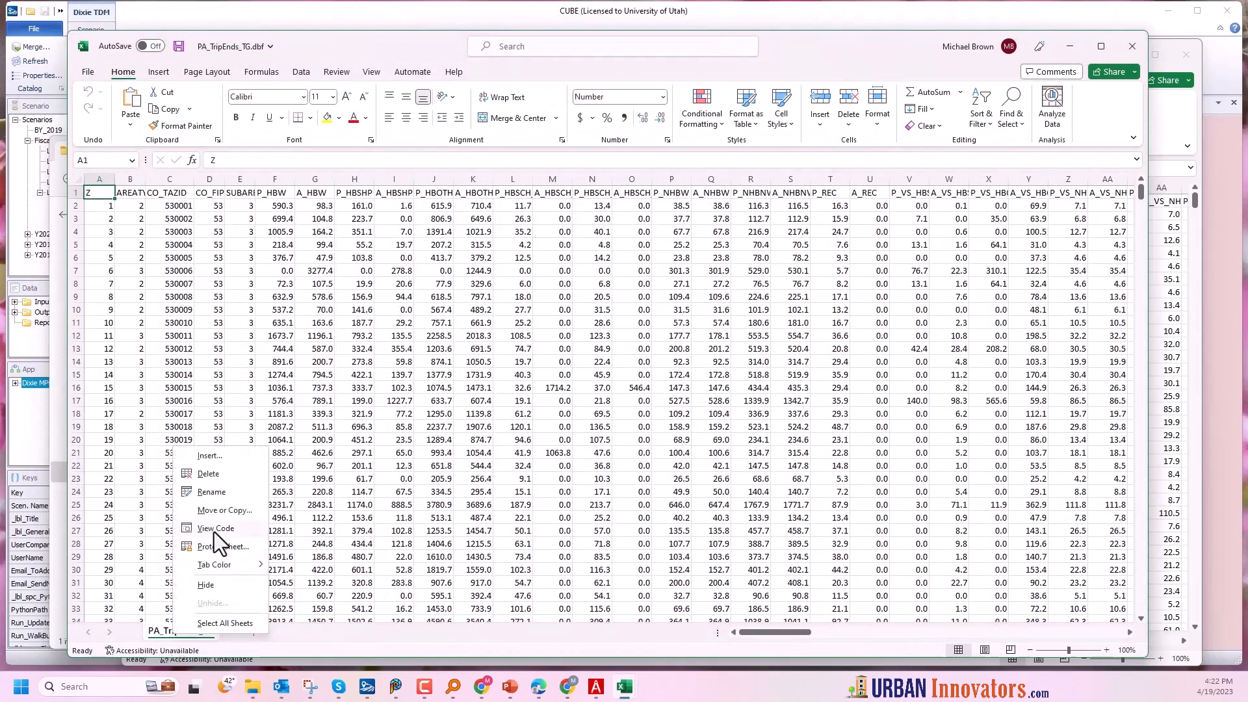
click(219, 514)
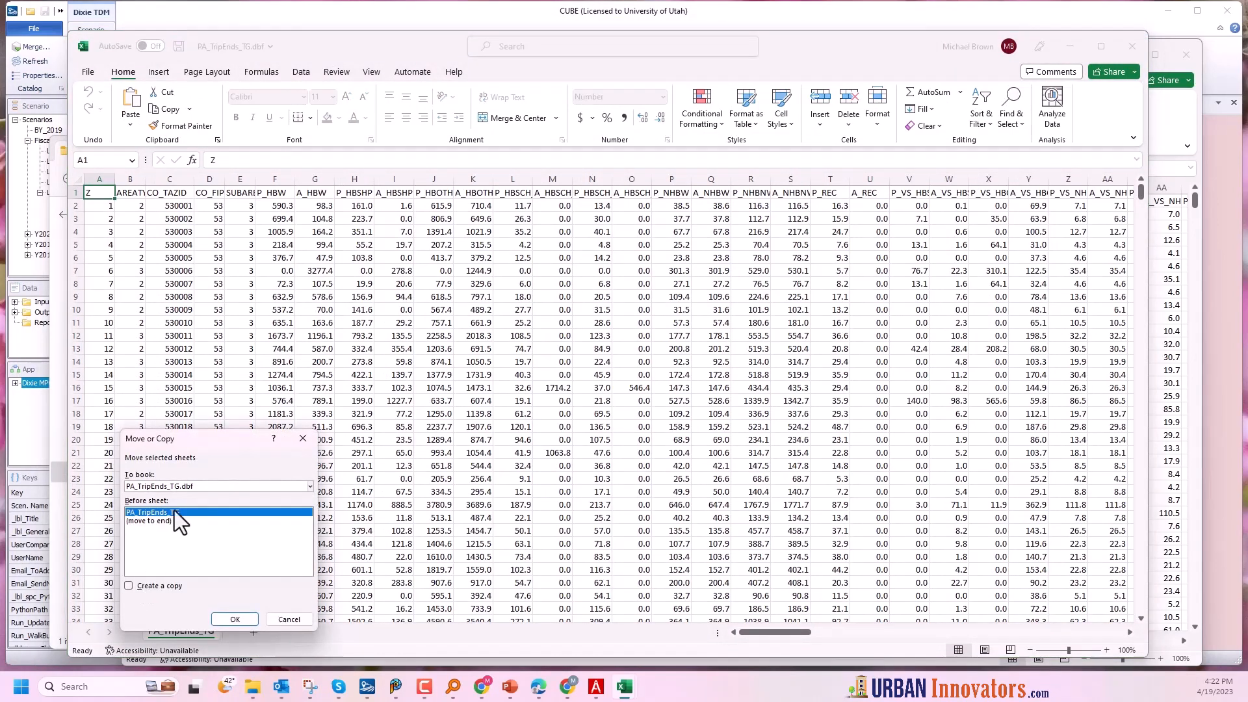
click(191, 487)
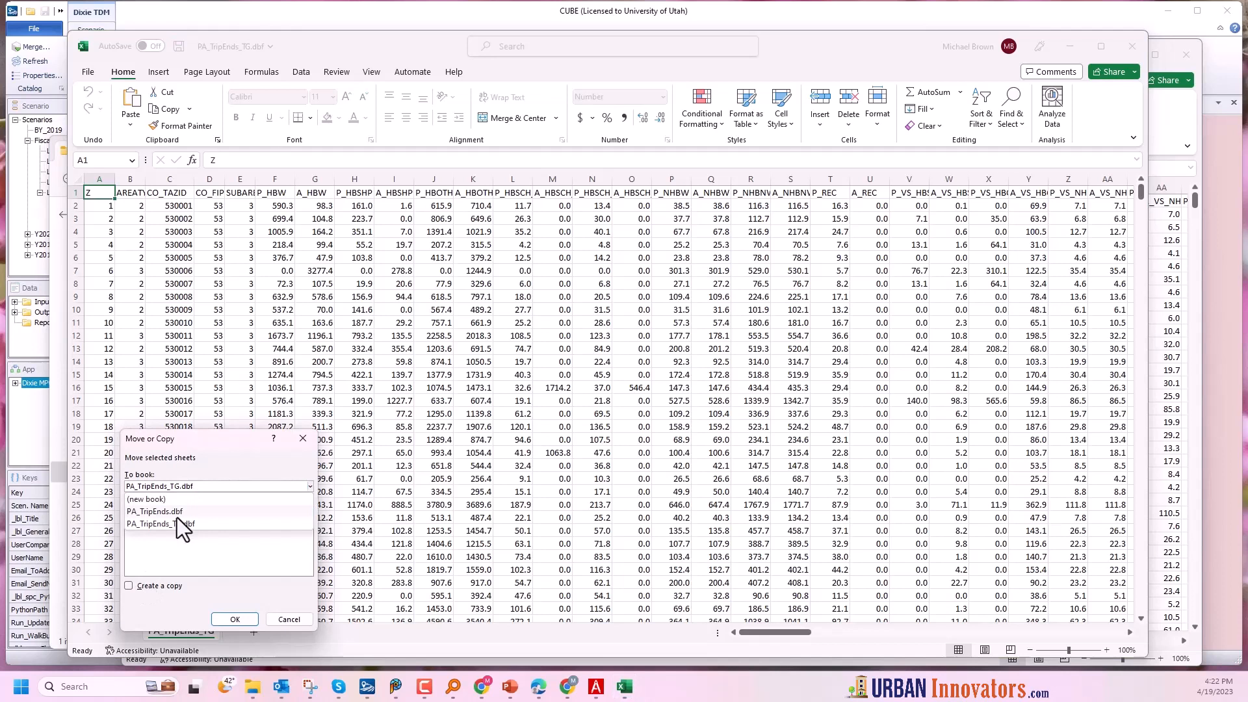
click(180, 513)
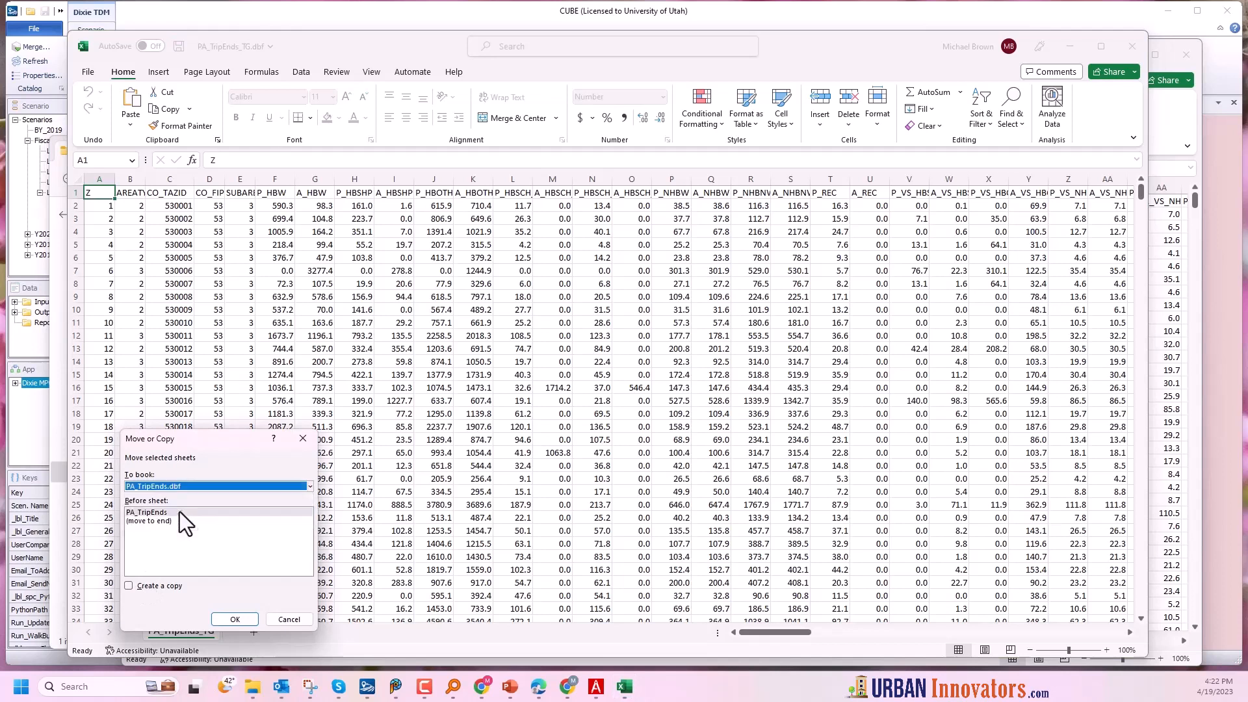
click(233, 619)
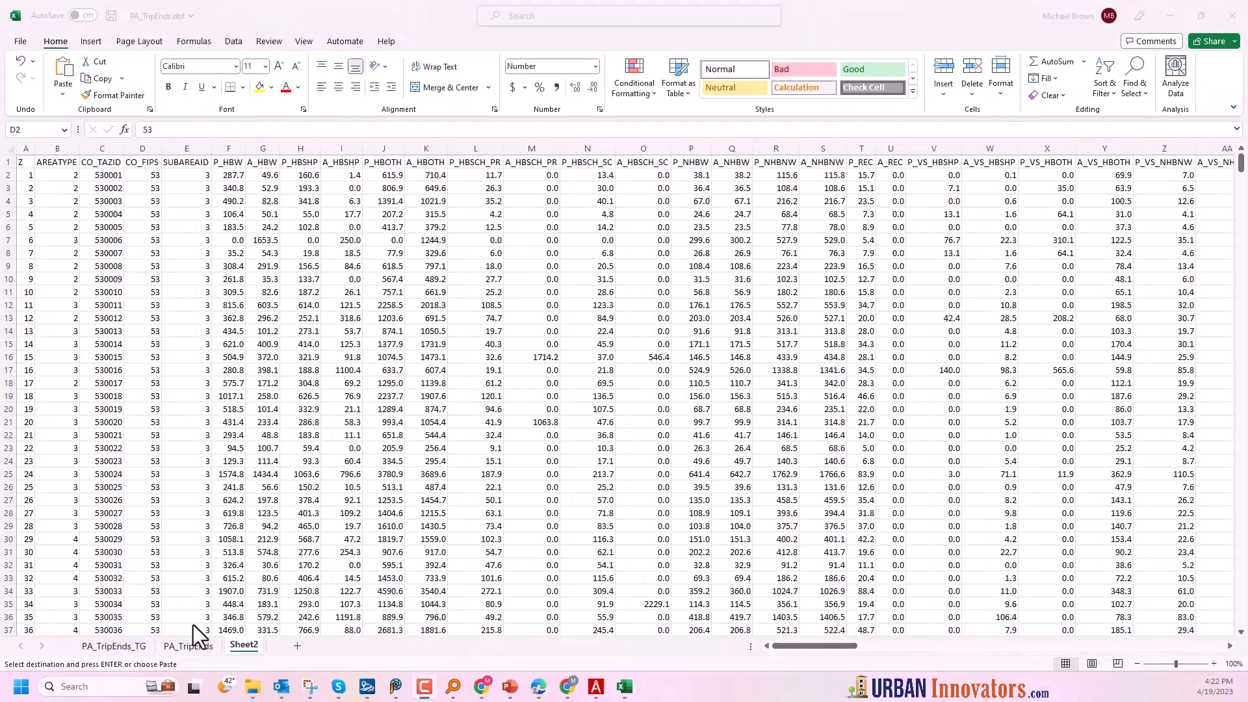
- Rename Sheet2 as Compare
double_click(250, 647)
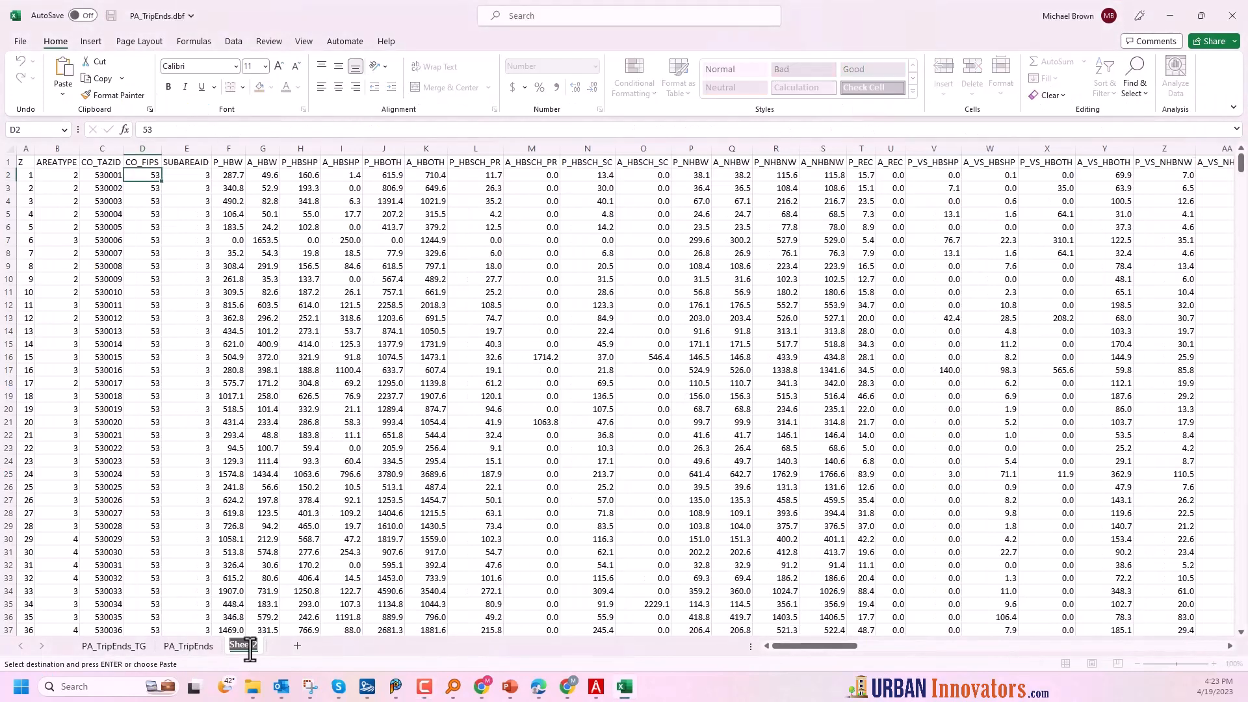
text(Compare)
key(Return)
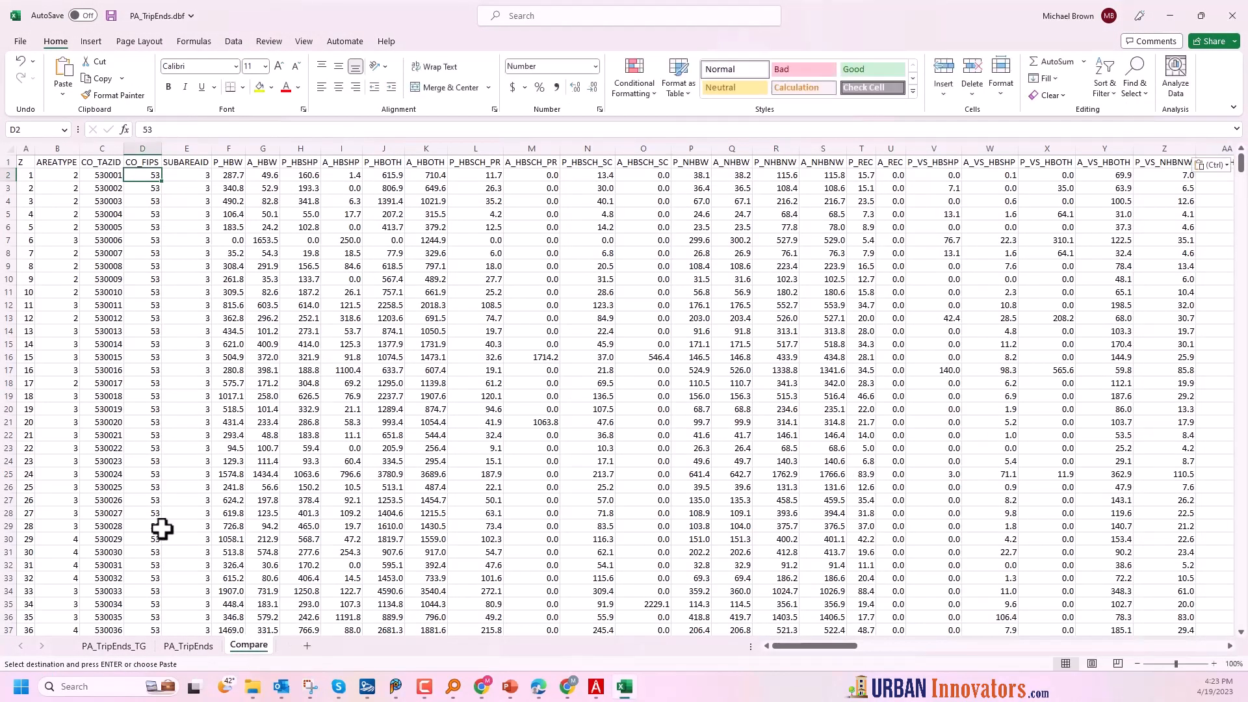
- In cell D2 of the Compare sheet, enter the difference formula =PA_TripEnds_TG!E2-PA_TripEnds!E2
click(153, 201)
text(=)
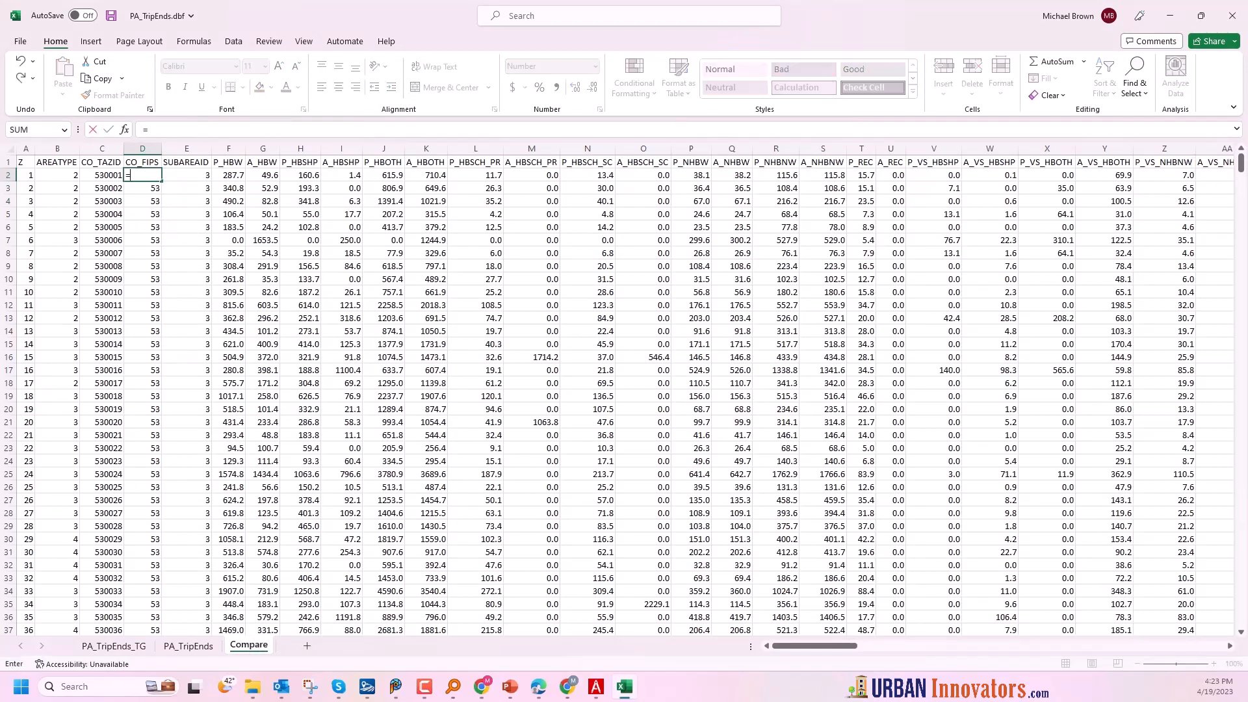
click(118, 647)
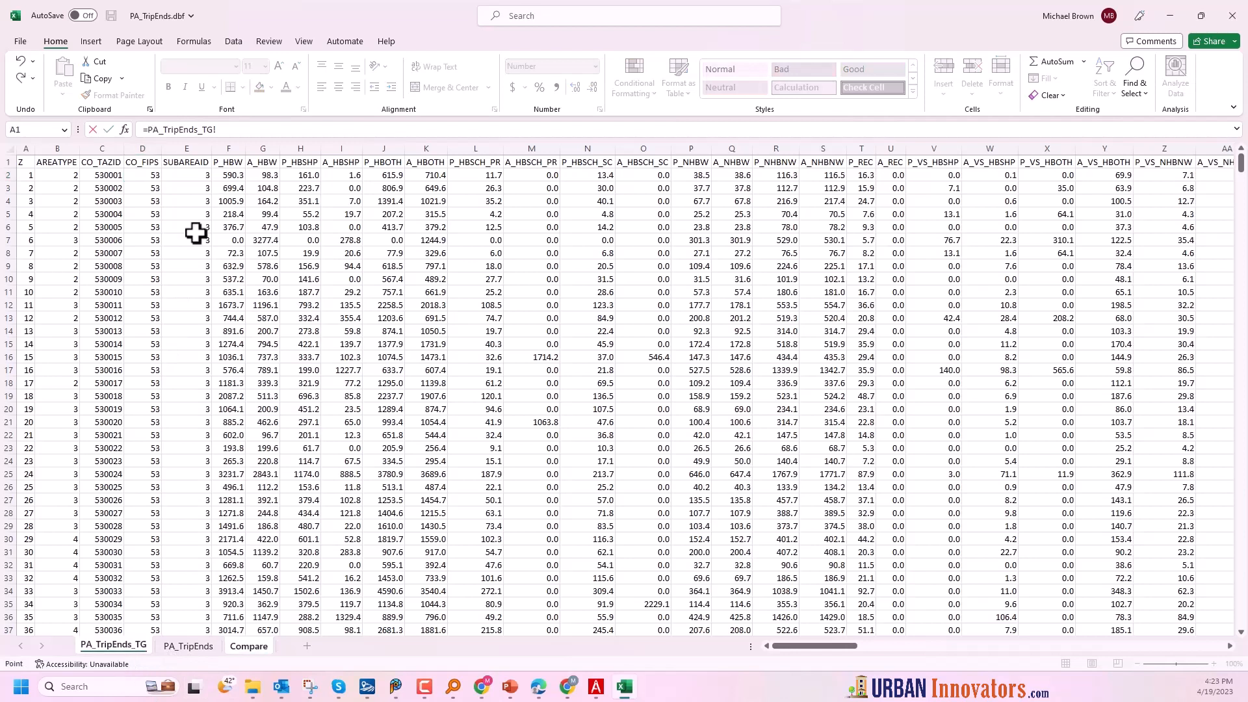
click(192, 176)
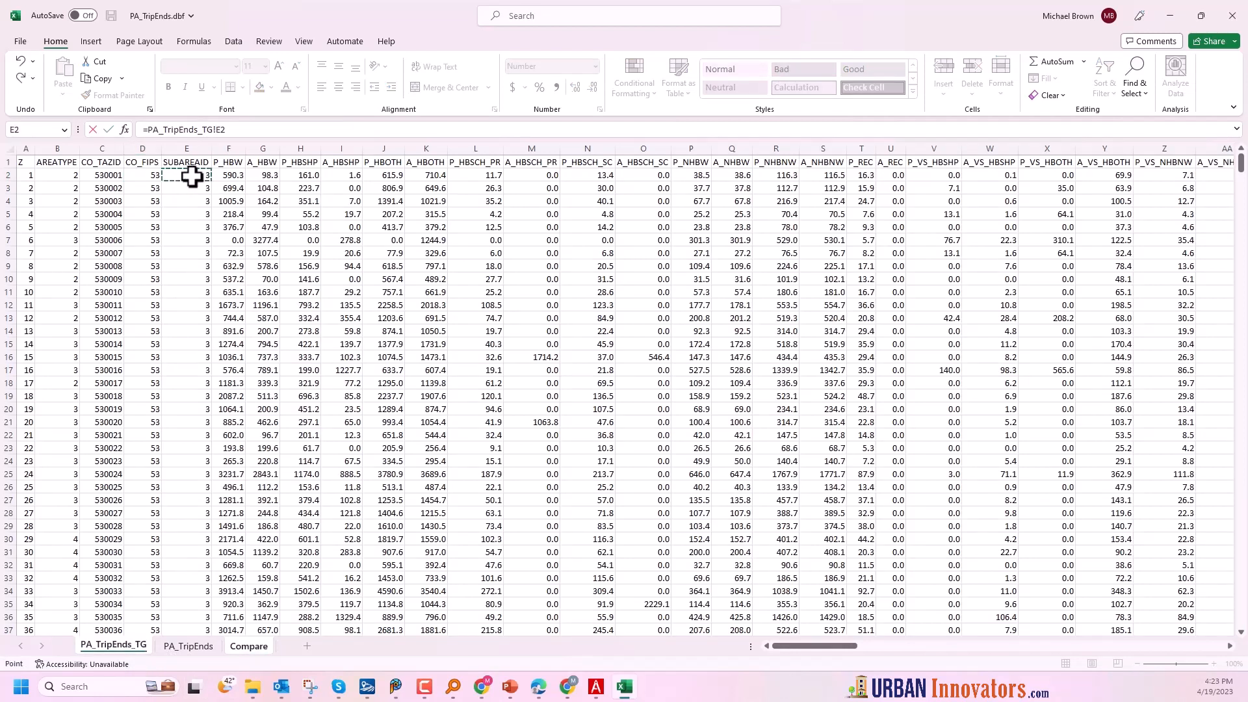
text(-)
click(203, 647)
click(196, 174)
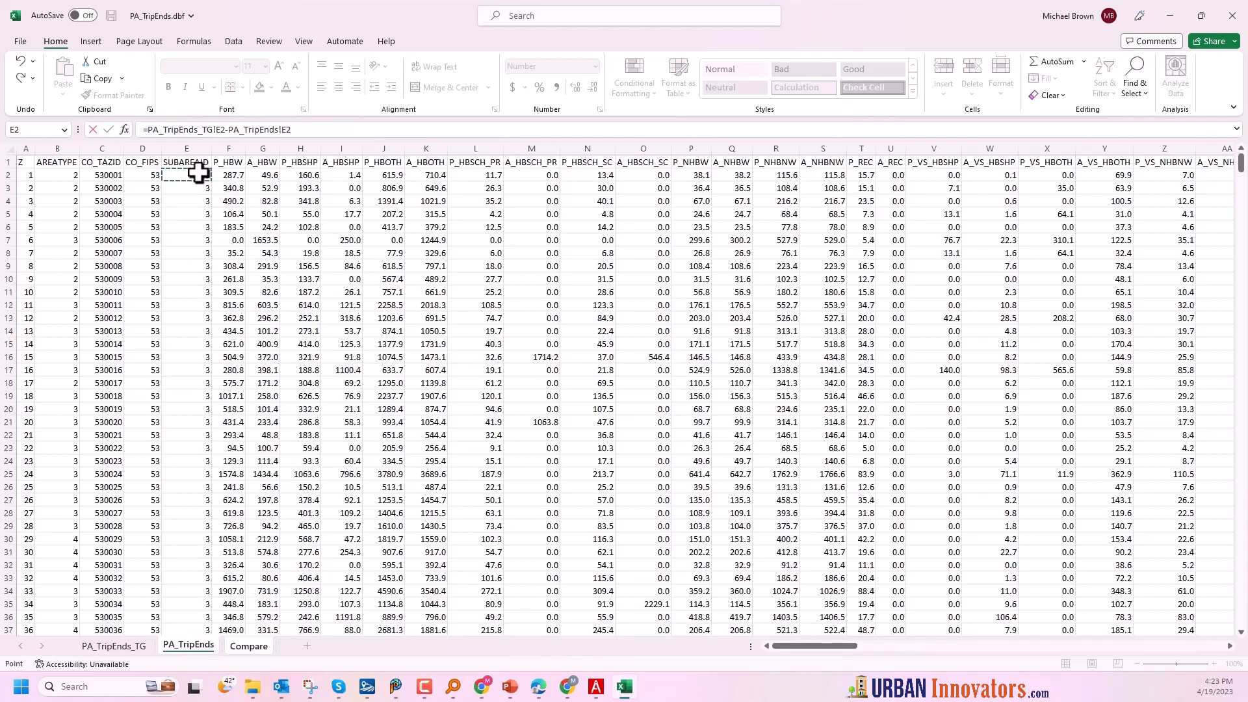
key(Return)
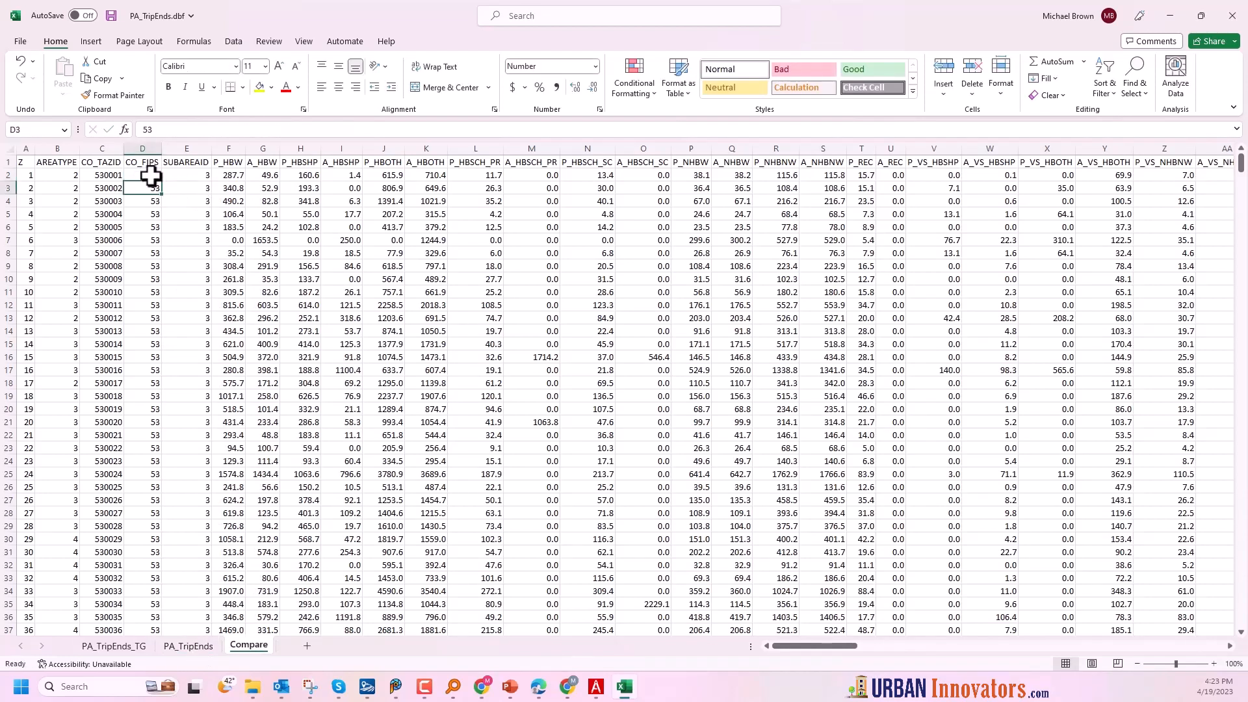
- Correct both references in the Compare sheet's D2 formula so it reads =PA_TripEnds_TG!D2-PA_TripEnds!D2
click(152, 176)
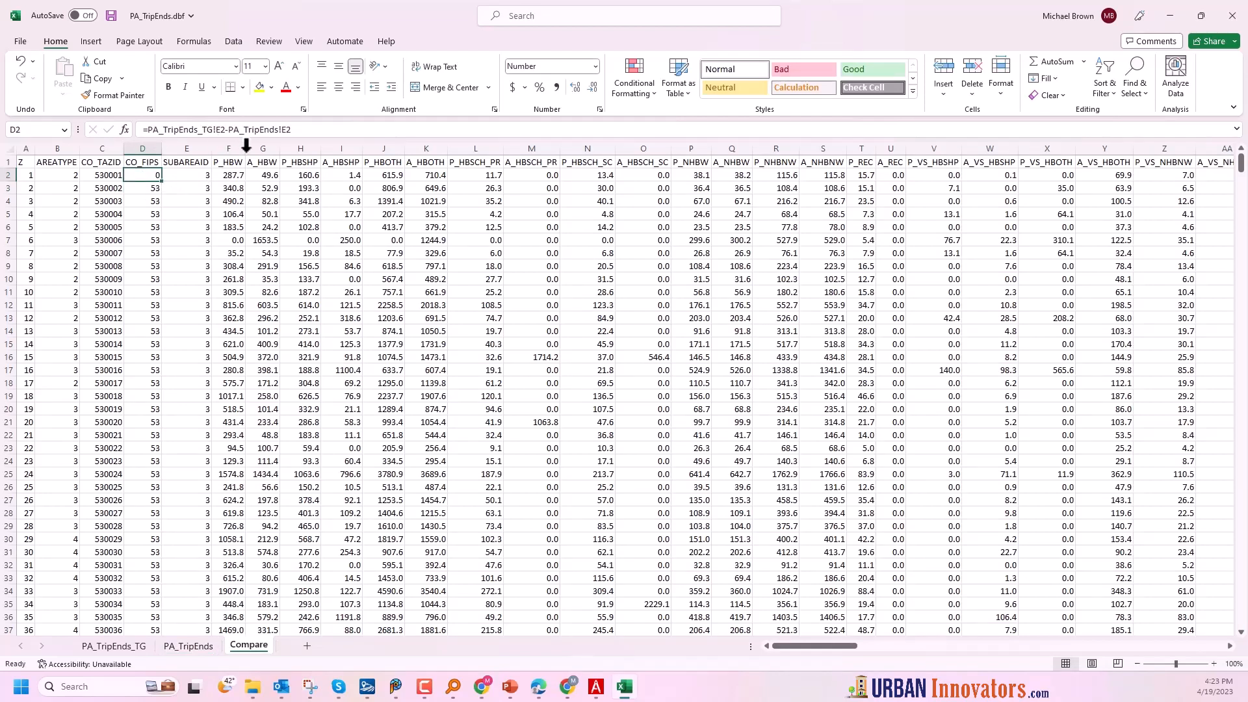
click(217, 129)
text(d)
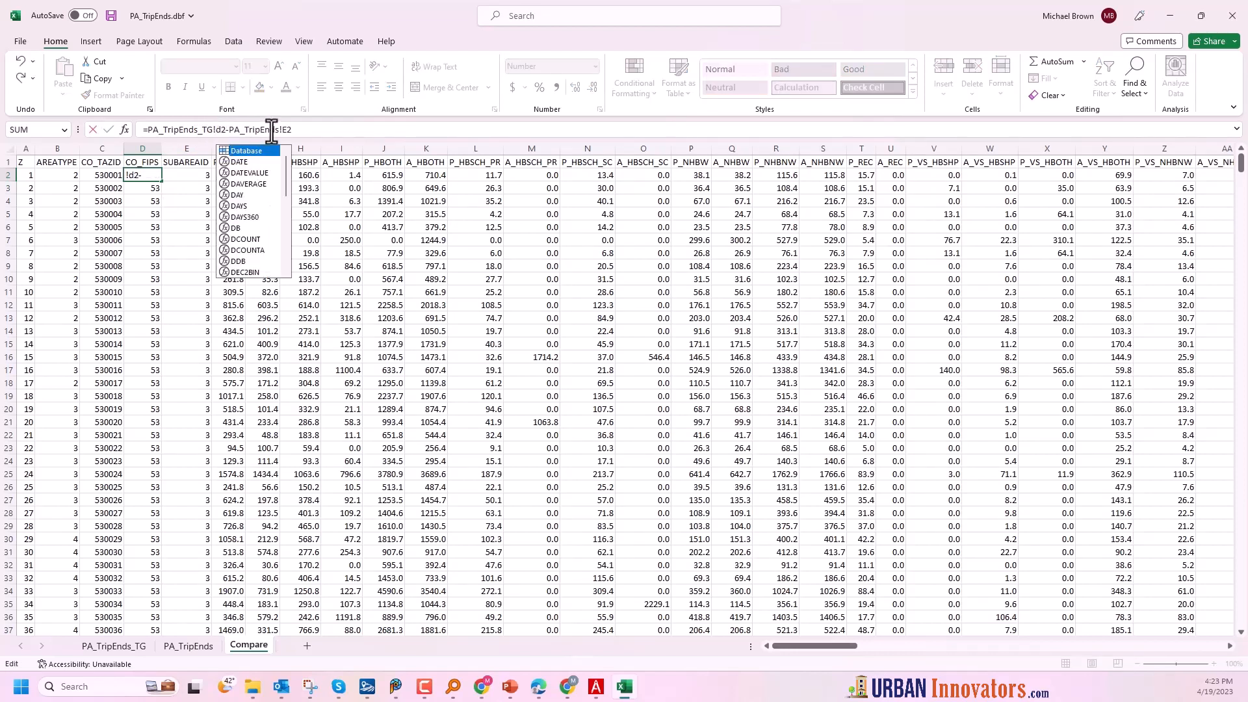
drag(282, 129, 286, 129)
text(d)
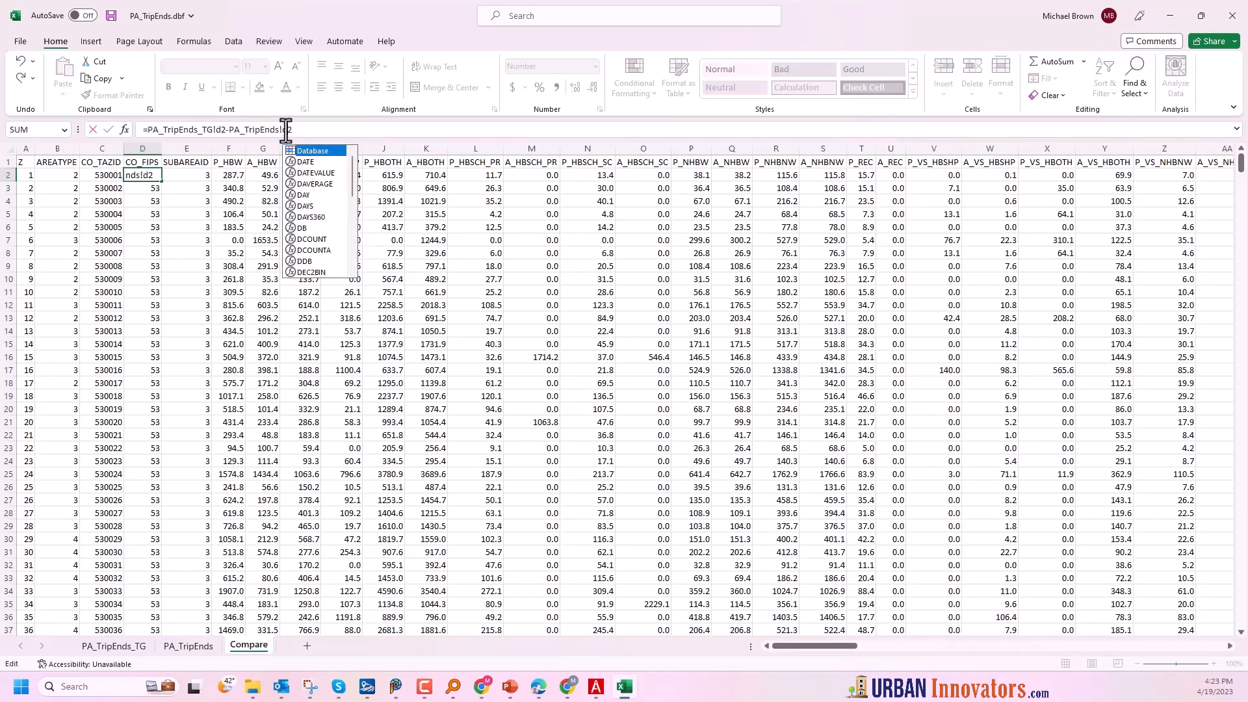
key(Return)
- Copy the difference formula from D2 of the Compare sheet across all data columns through EK and down to the last row
click(157, 226)
click(149, 176)
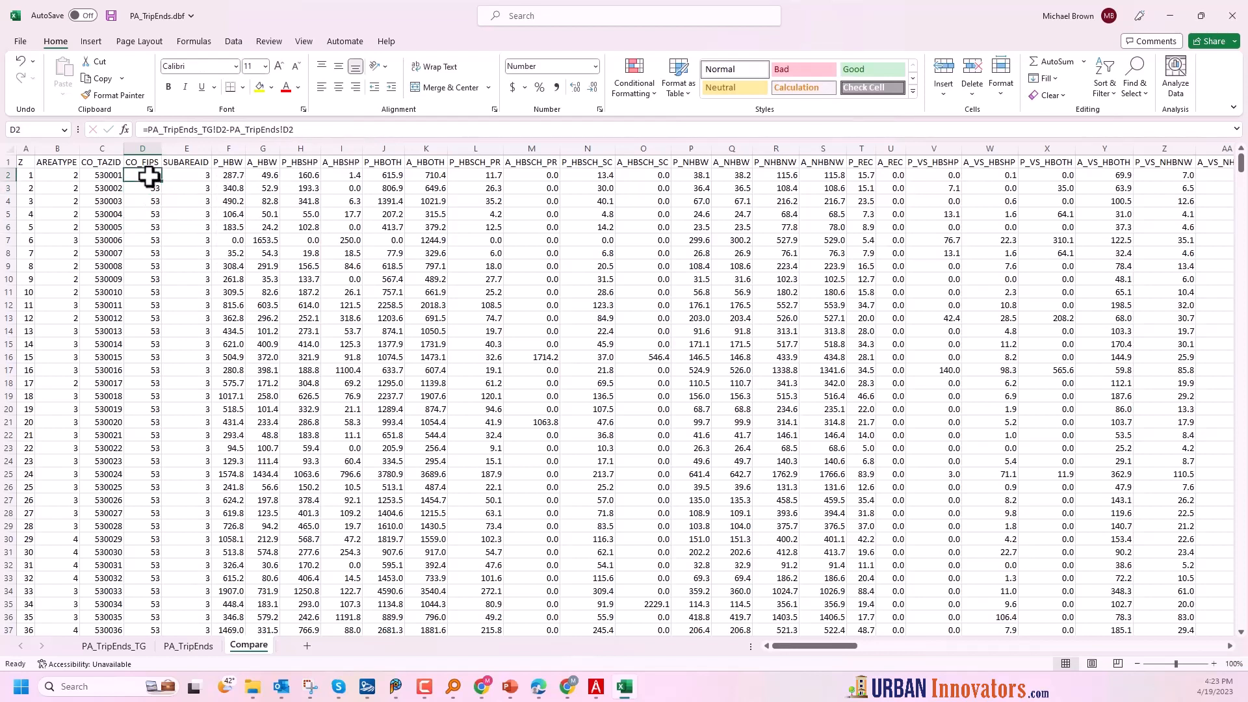
key(ctrl+c)
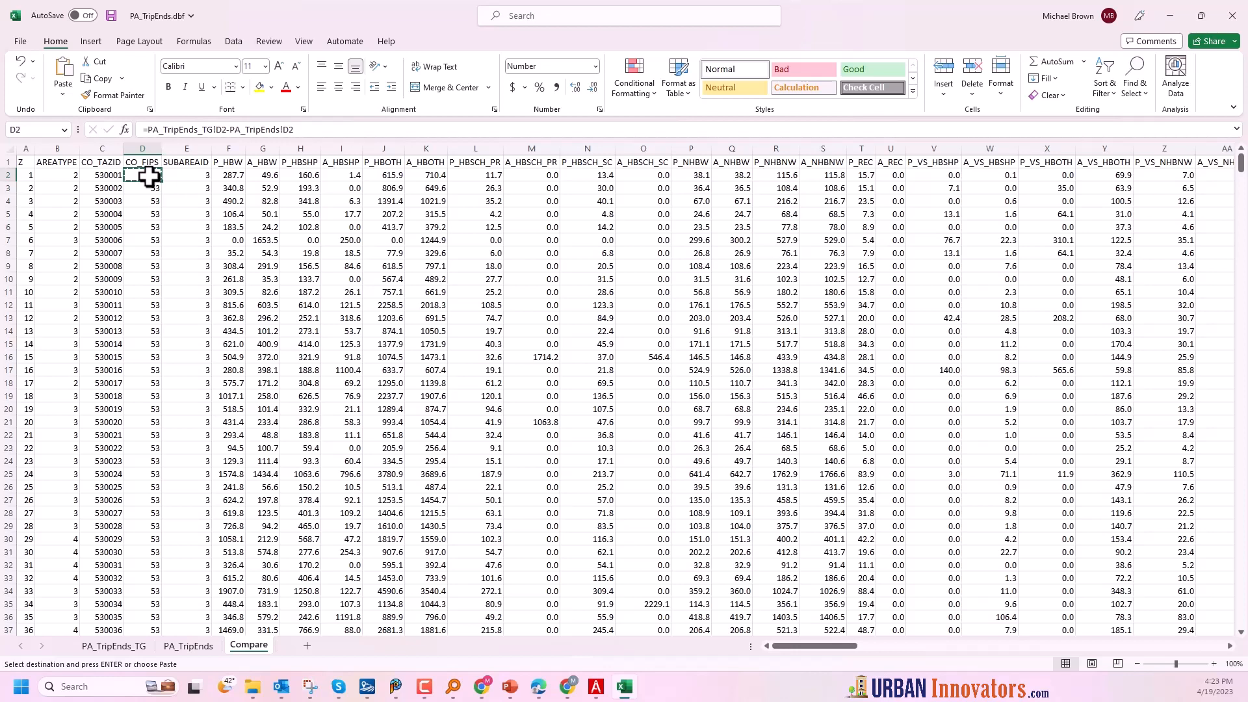
key(ctrl+shift+Right)
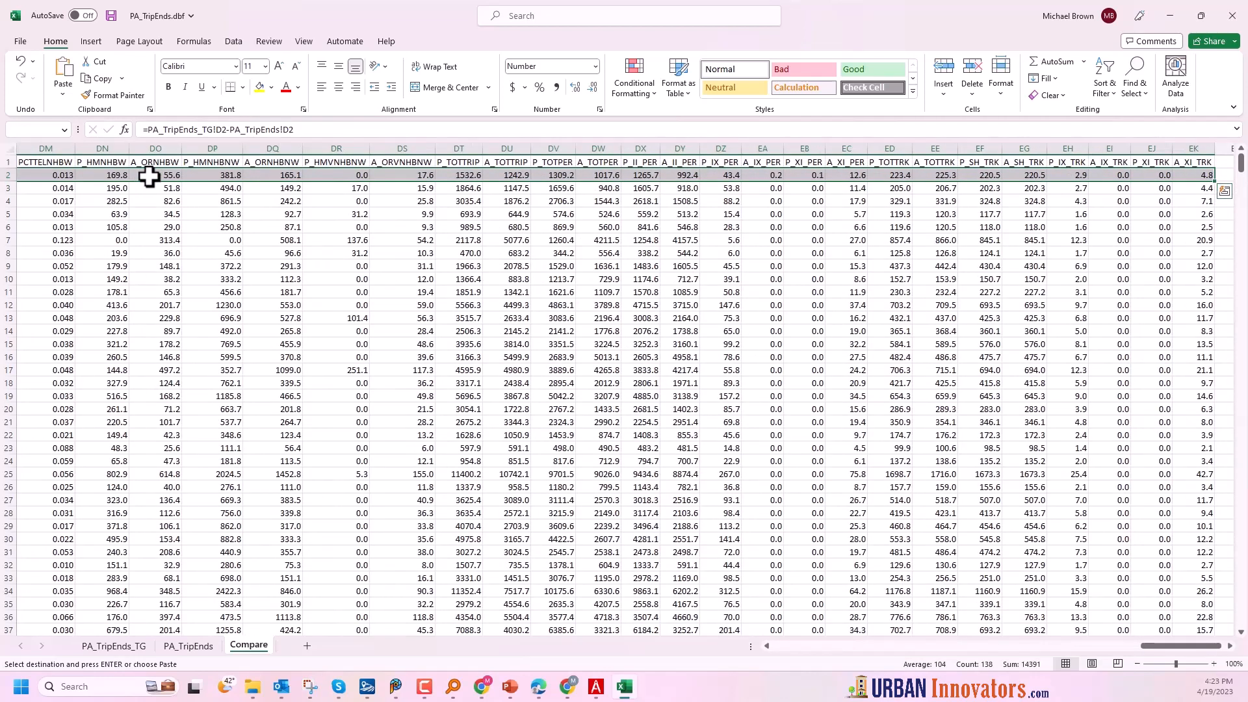
key(ctrl+shift+Down)
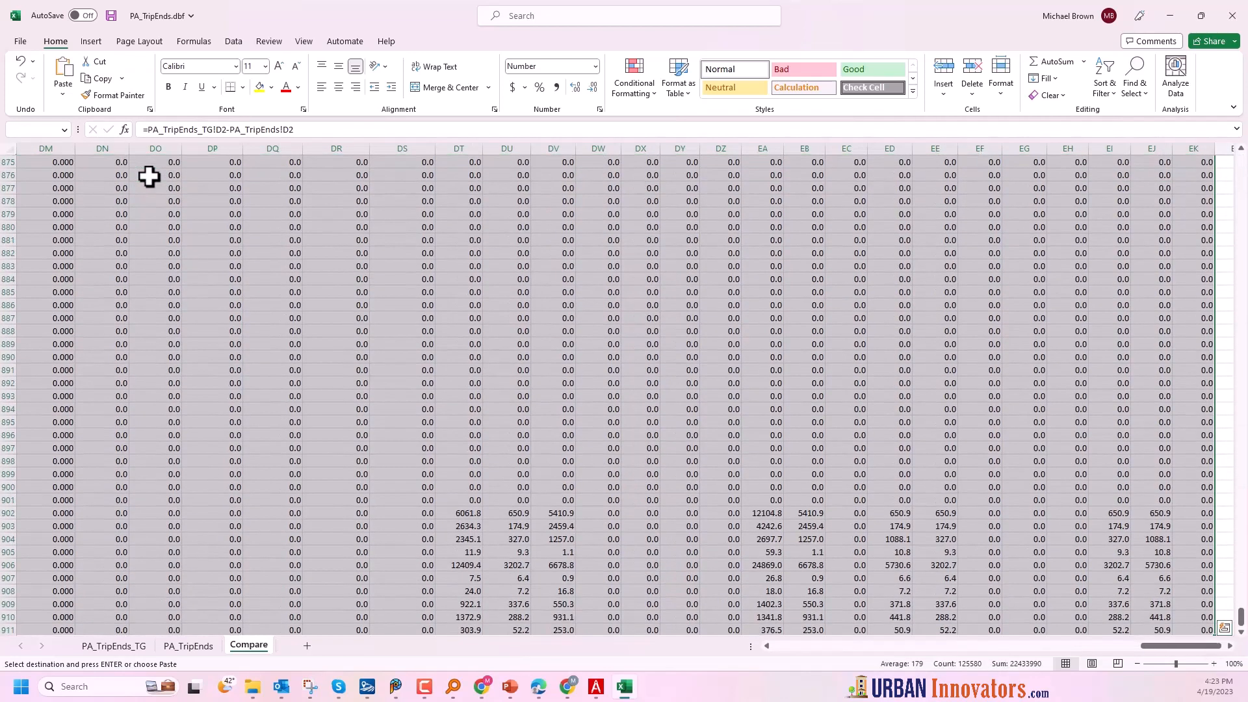
key(ctrl+v)
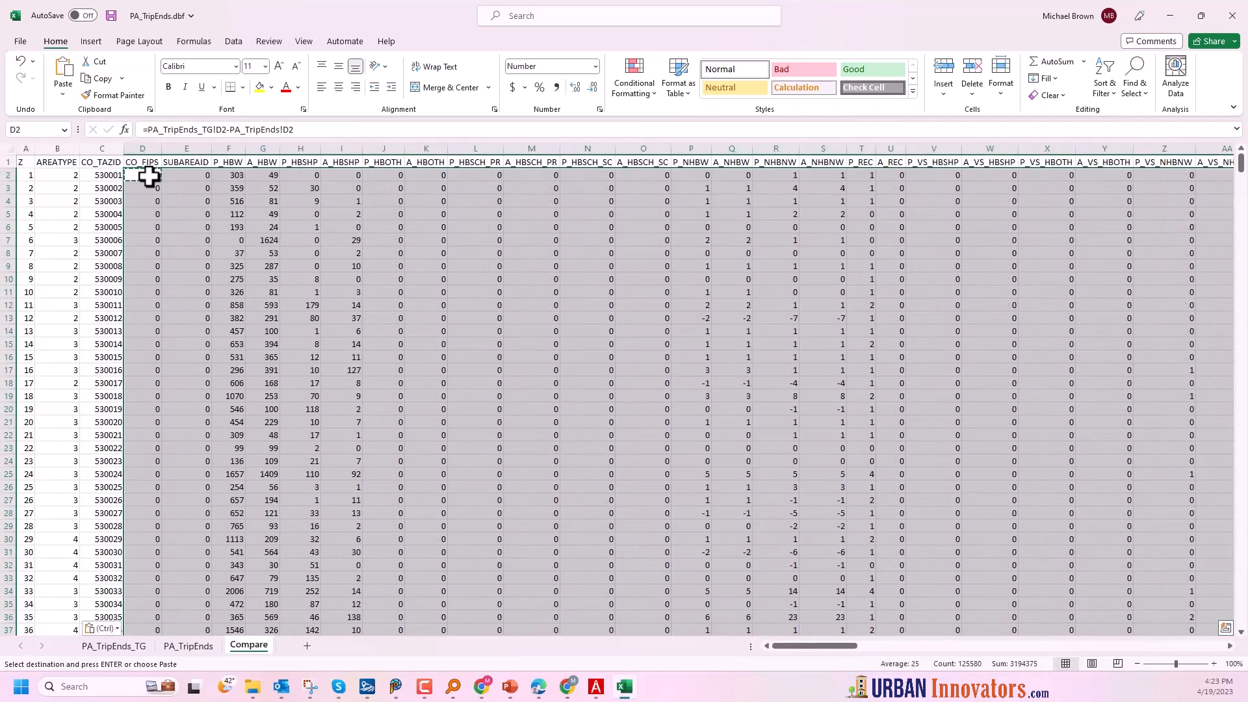
- Examine the trip-end differences on the Compare sheet, in the P_HBW and A_HBW columns and the period-specific II_PER and HBW columns
click(278, 231)
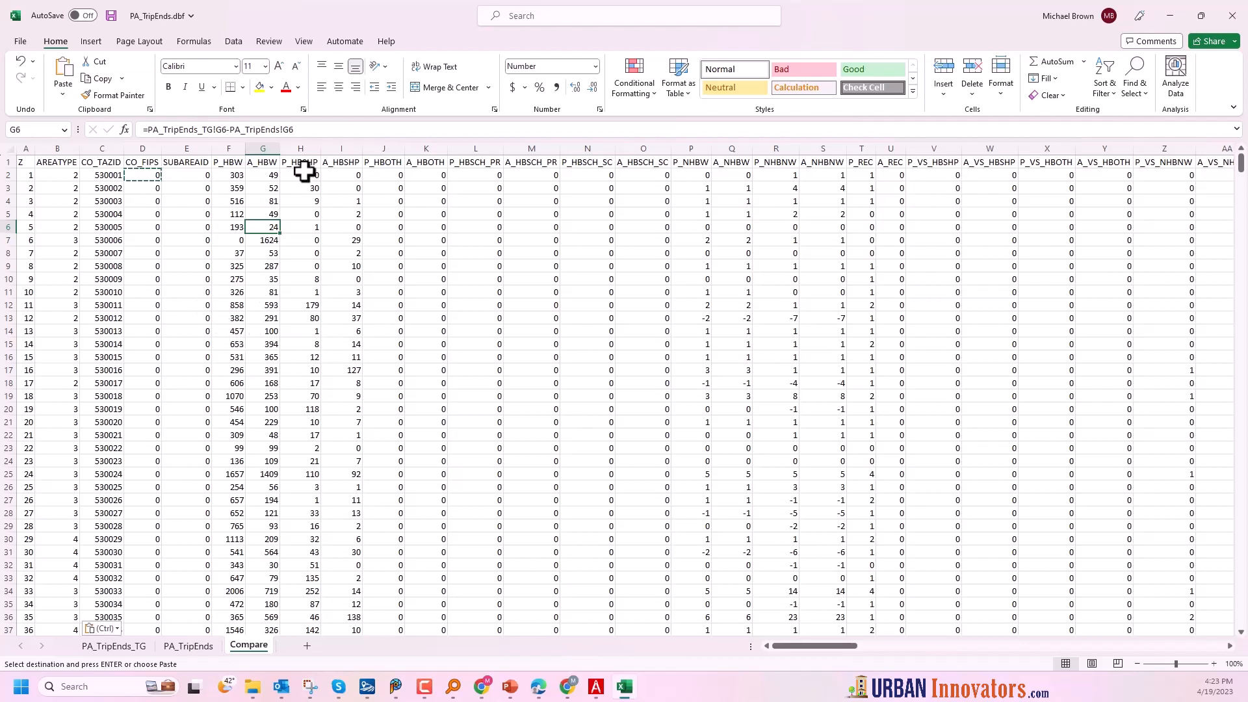
click(228, 174)
click(259, 174)
click(264, 330)
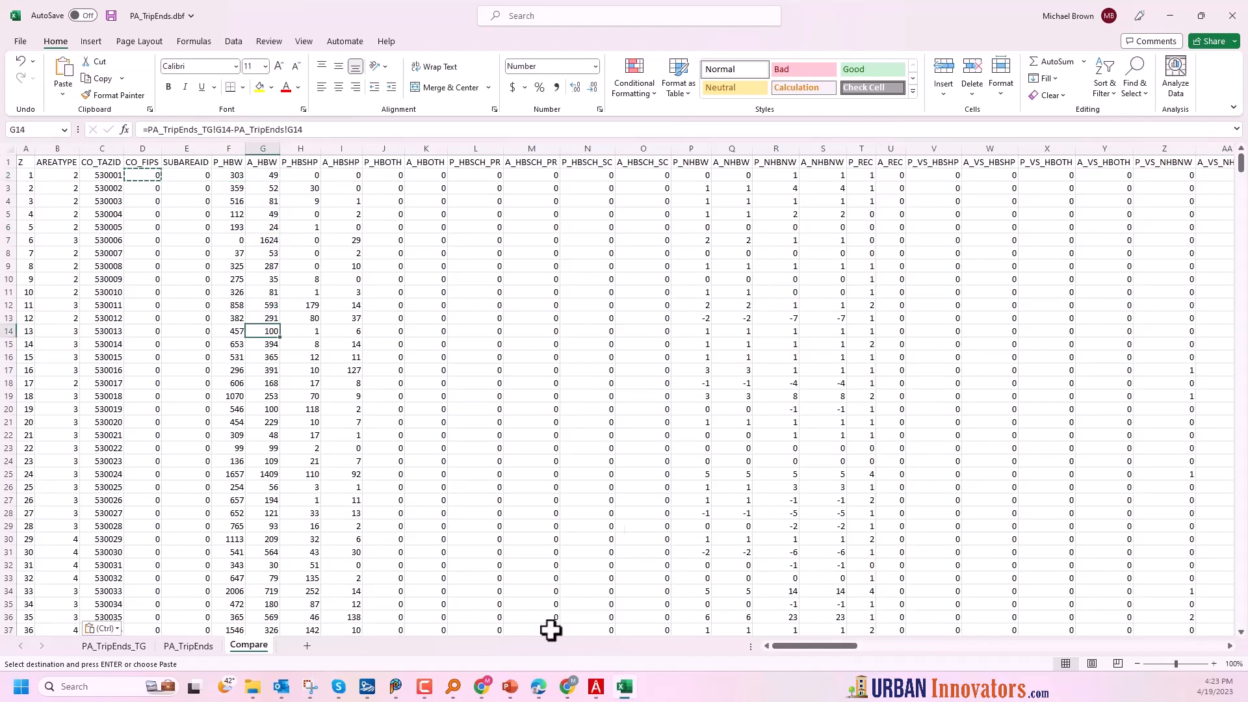
drag(817, 652, 981, 652)
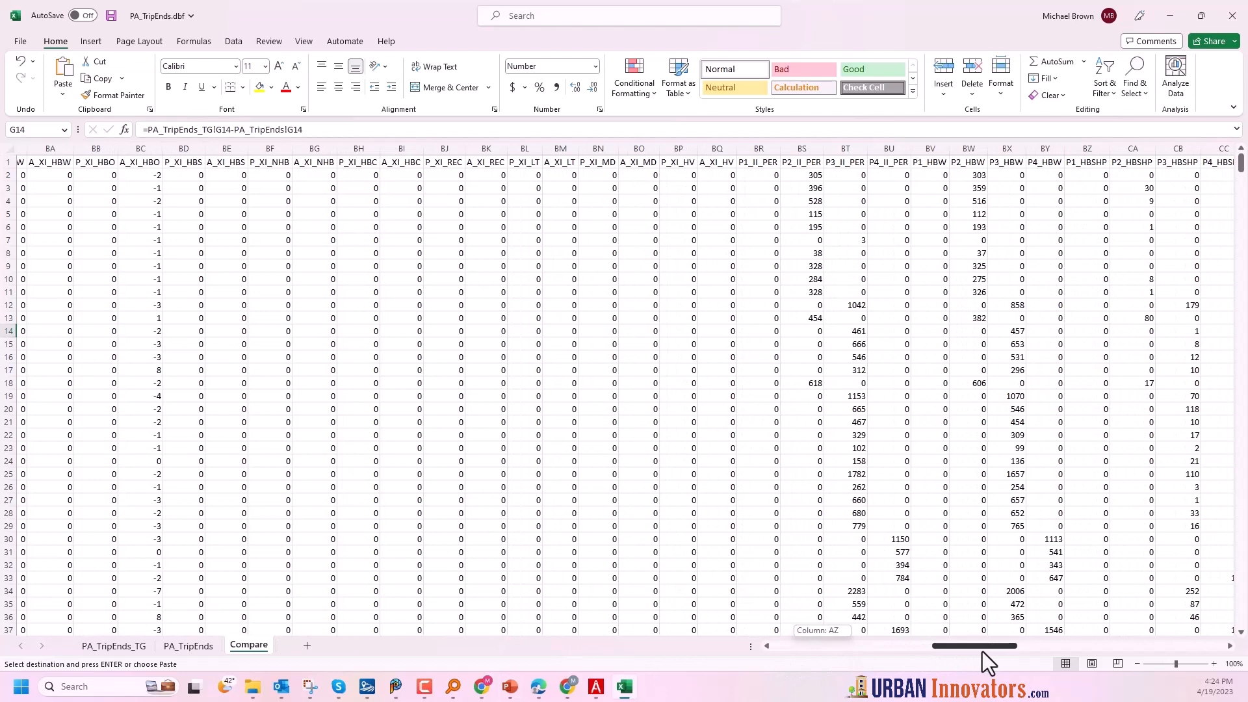
click(859, 357)
click(865, 436)
click(1006, 384)
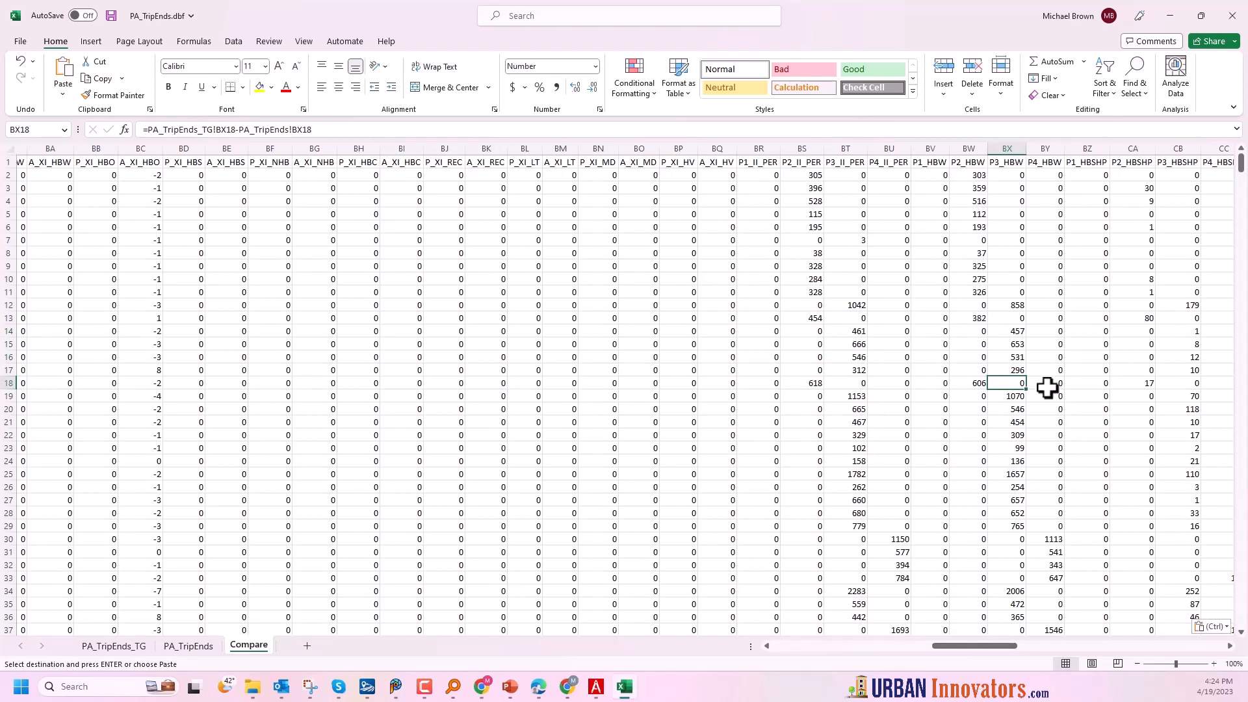
- Inspect the P_HBW differences zone by zone on the Compare sheet, including zones 3, 6, 7 and 17
drag(965, 646, 782, 645)
click(249, 210)
click(235, 202)
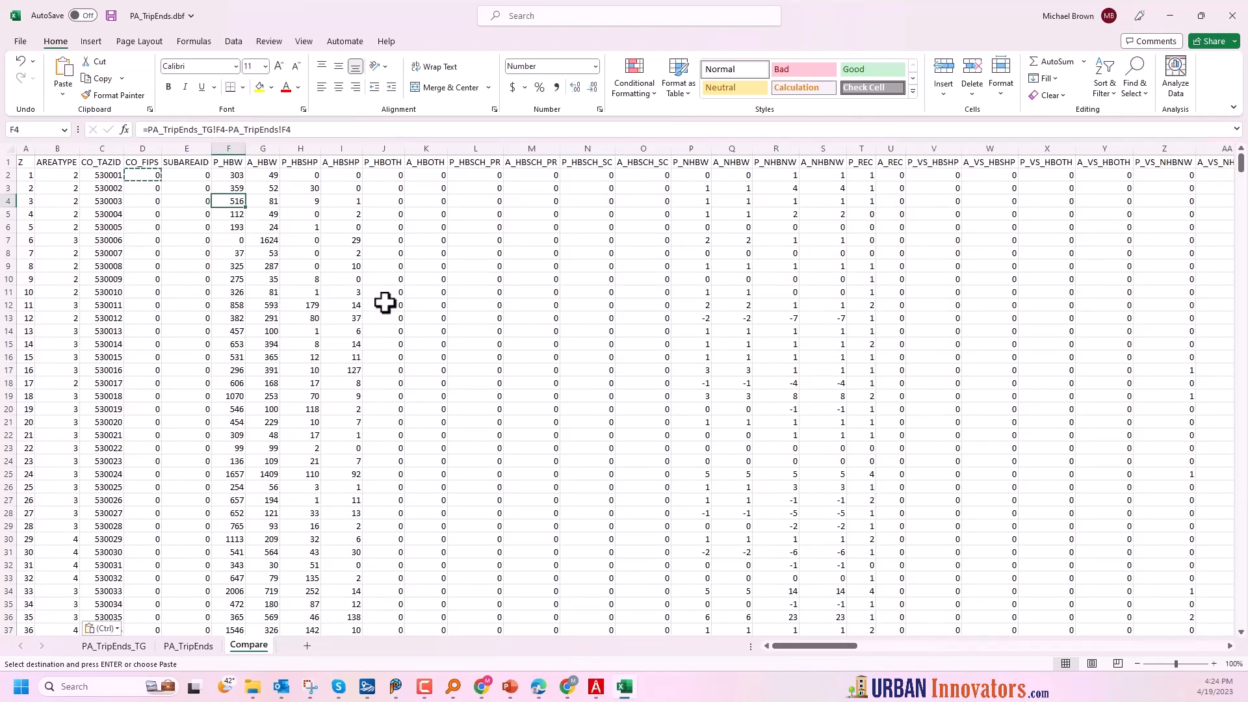
click(235, 253)
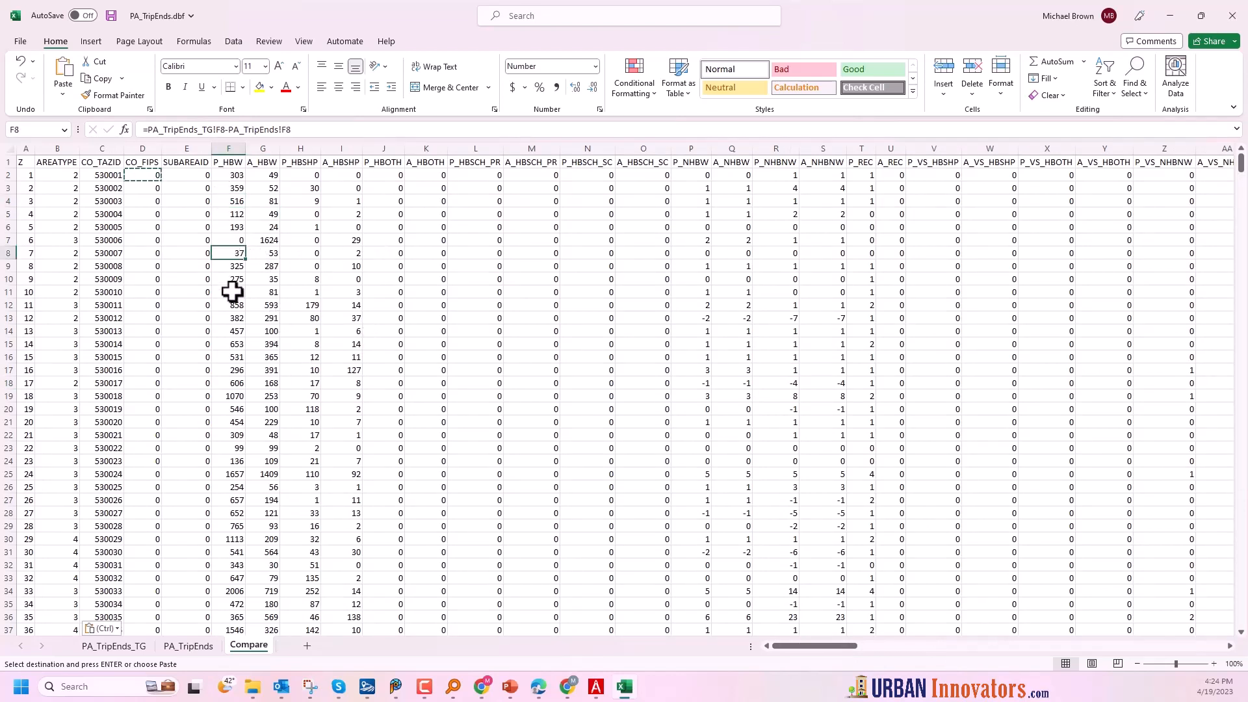
click(234, 387)
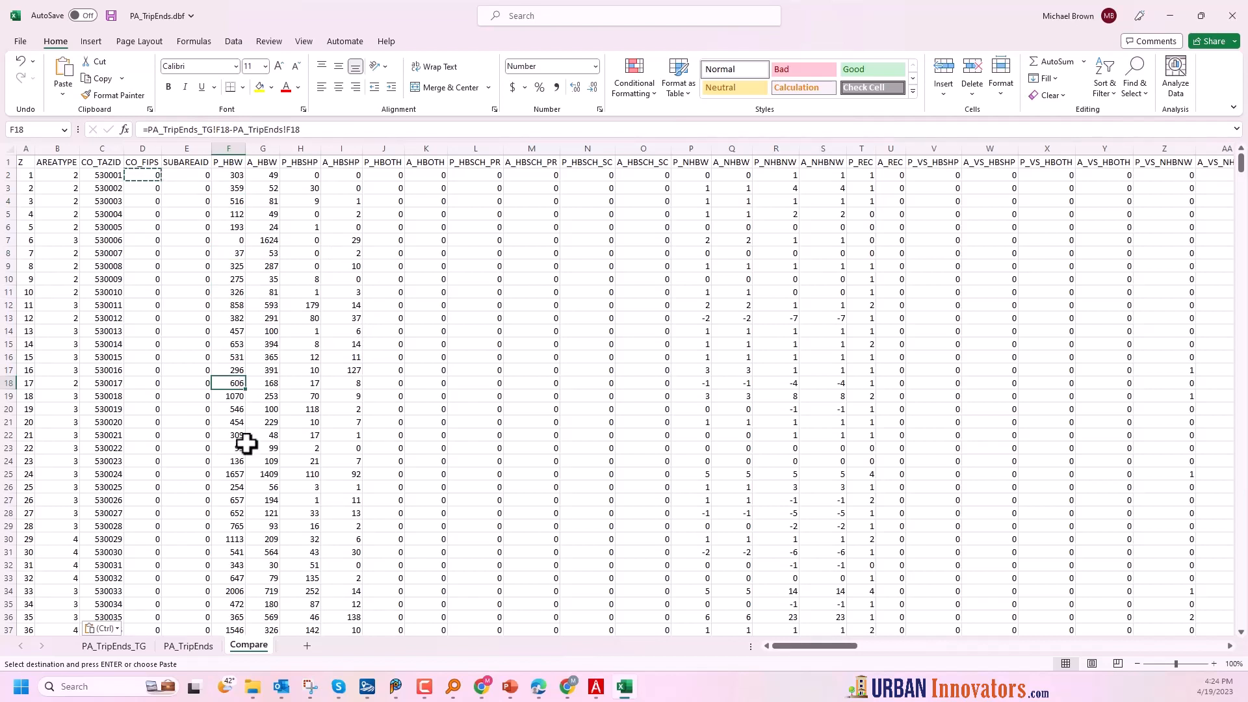
click(234, 239)
drag(1241, 177, 1225, 134)
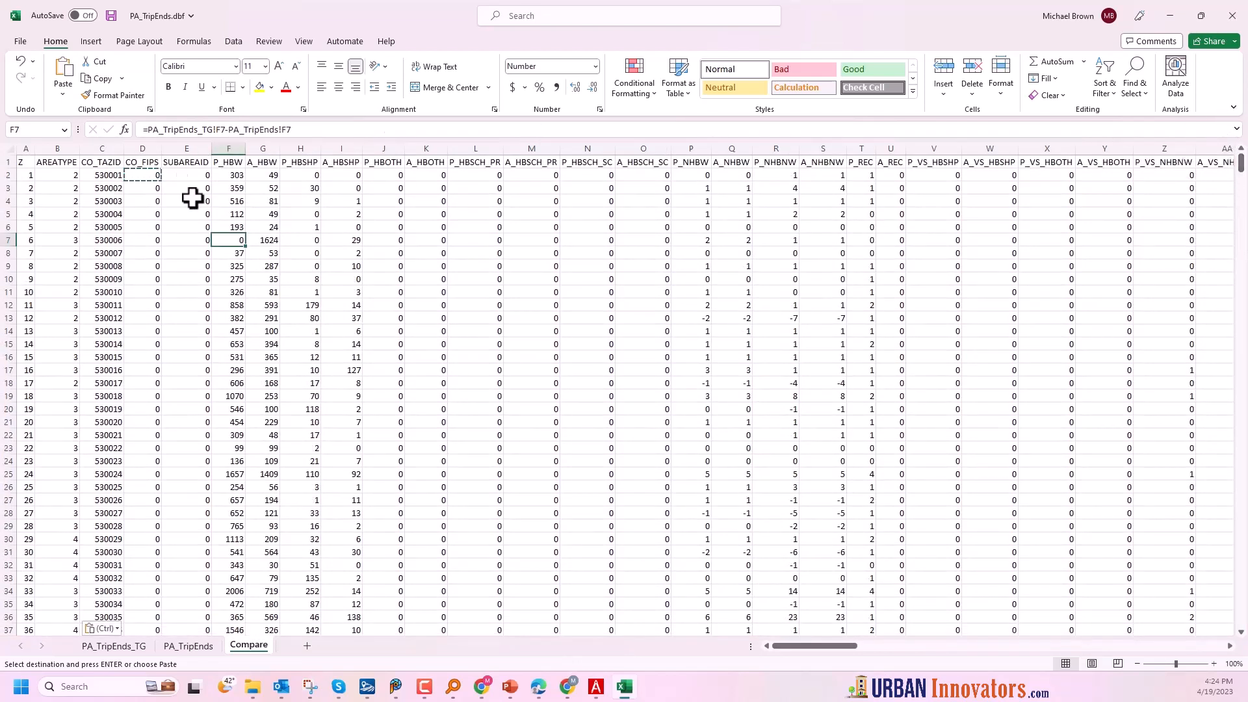
- Apply a conditional format to Compare columns D through DK that highlights cells greater than 100 with Light Red Fill with Dark Red Text
drag(150, 142, 1217, 155)
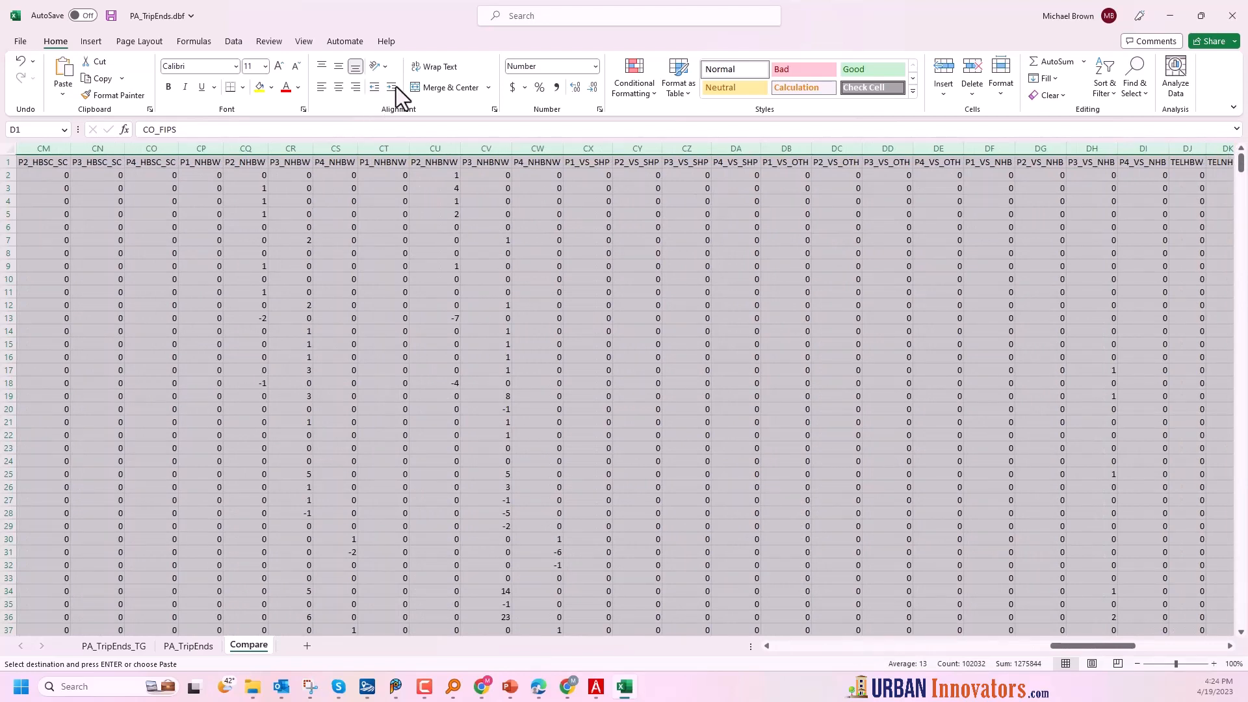
click(649, 102)
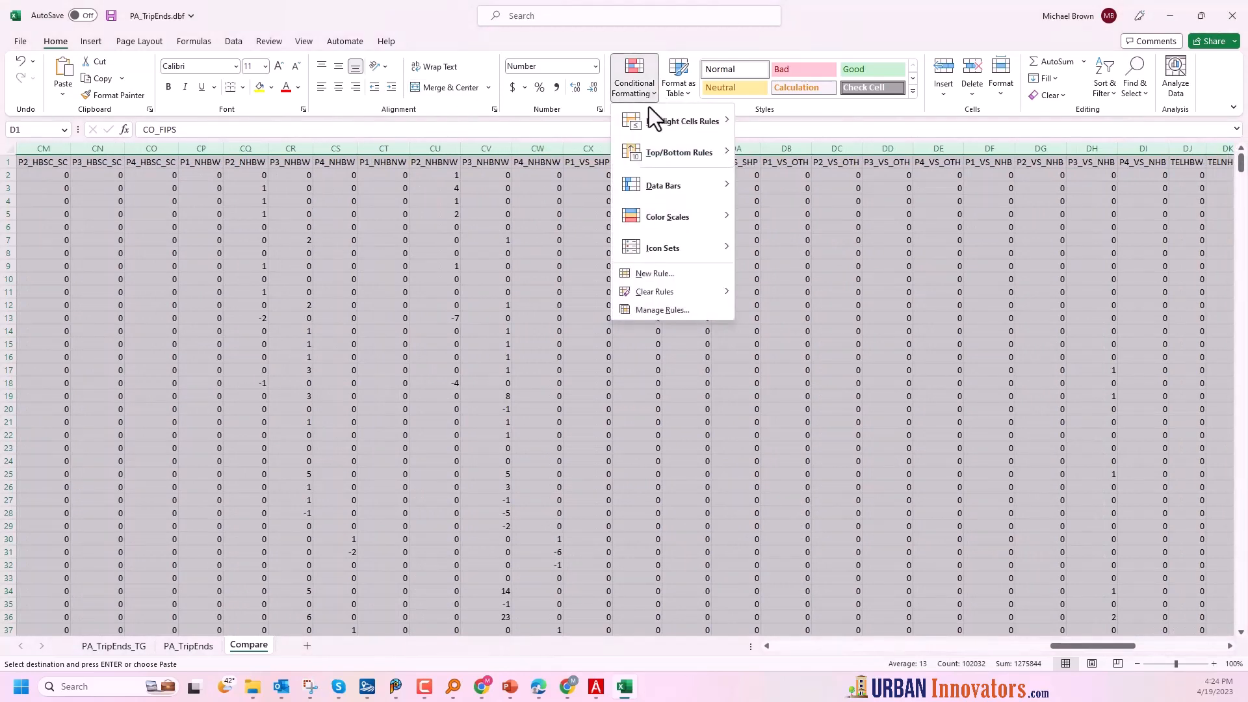
mouse_move(672, 130)
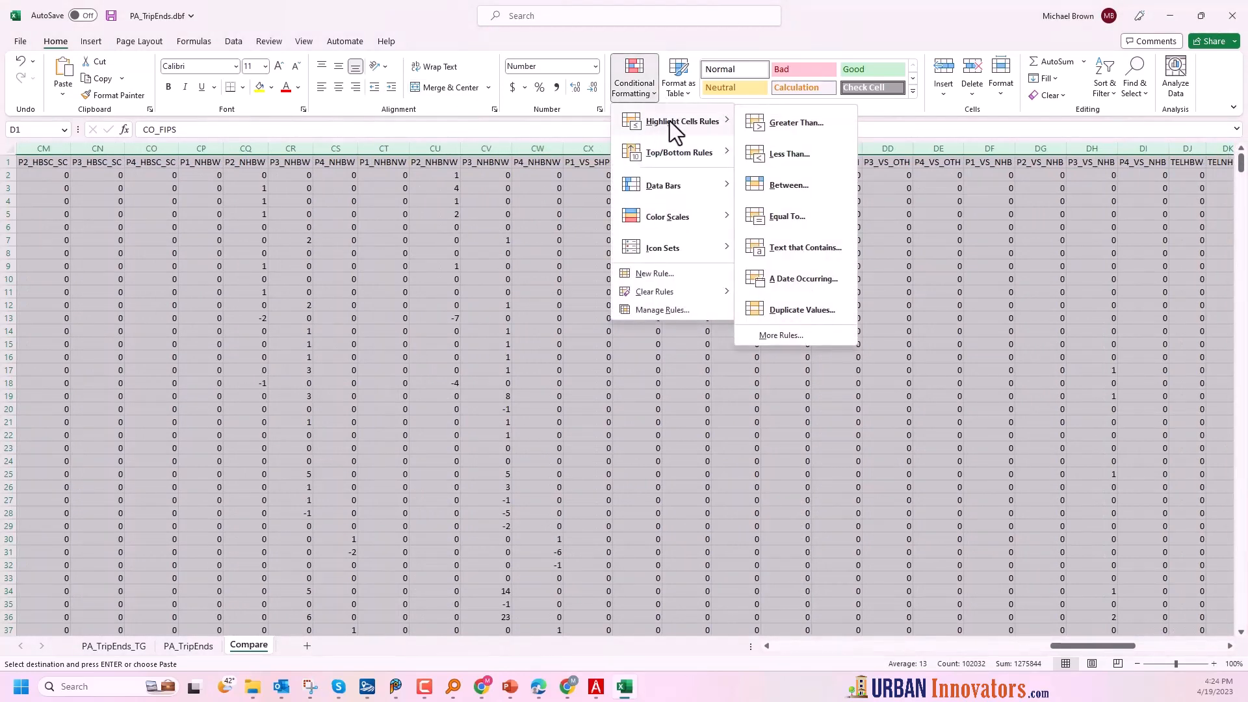
click(803, 123)
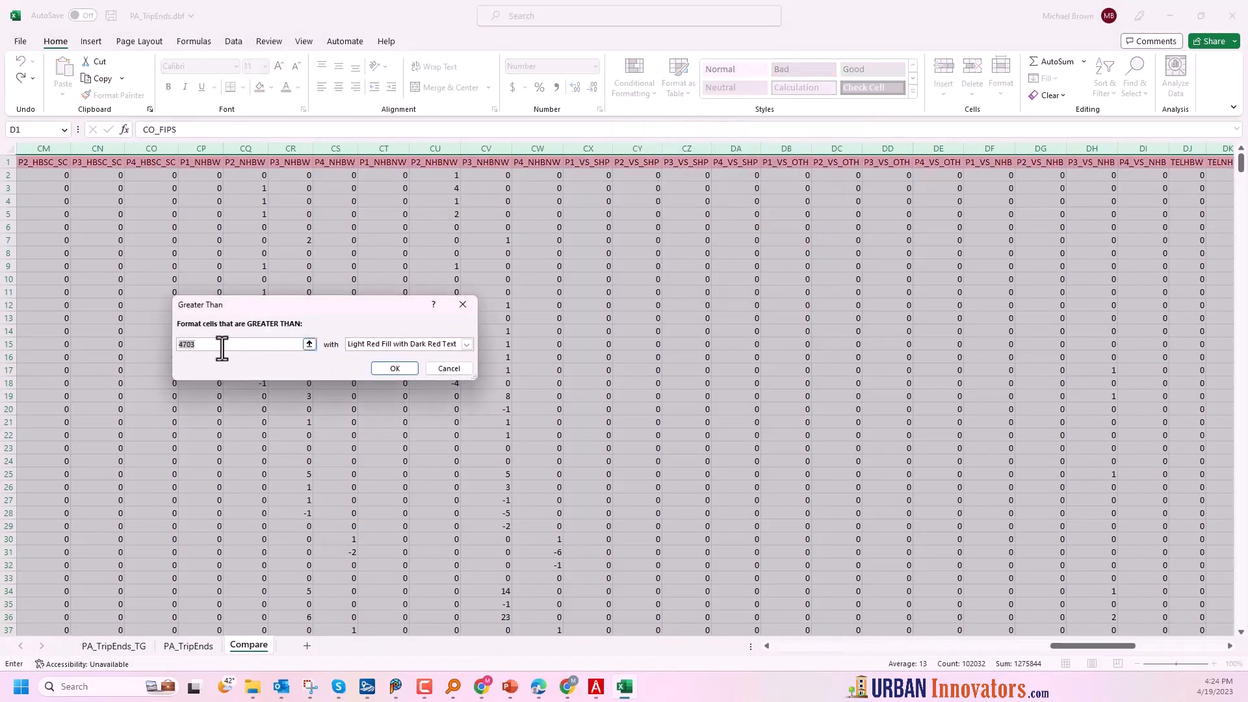
text(100)
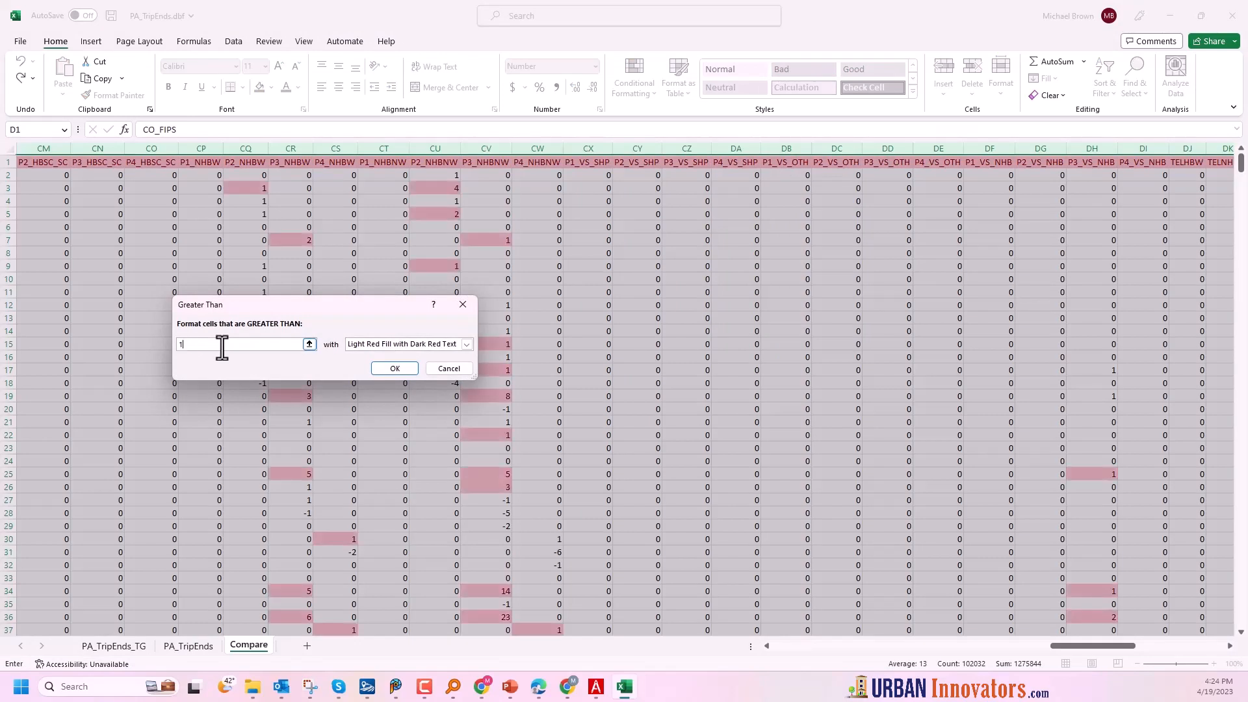
click(407, 370)
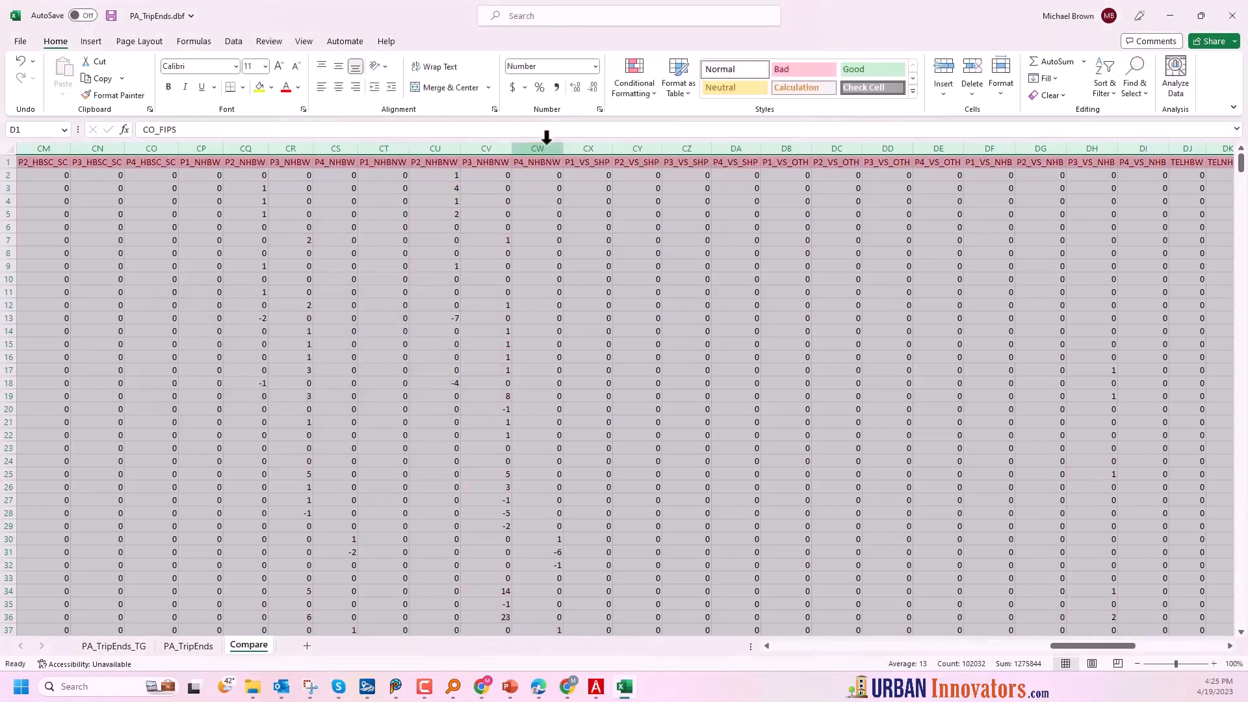
- Add a conditional format to the same columns that marks cells greater than 10 with Yellow Fill with Dark Yellow Text
click(651, 93)
mouse_move(655, 124)
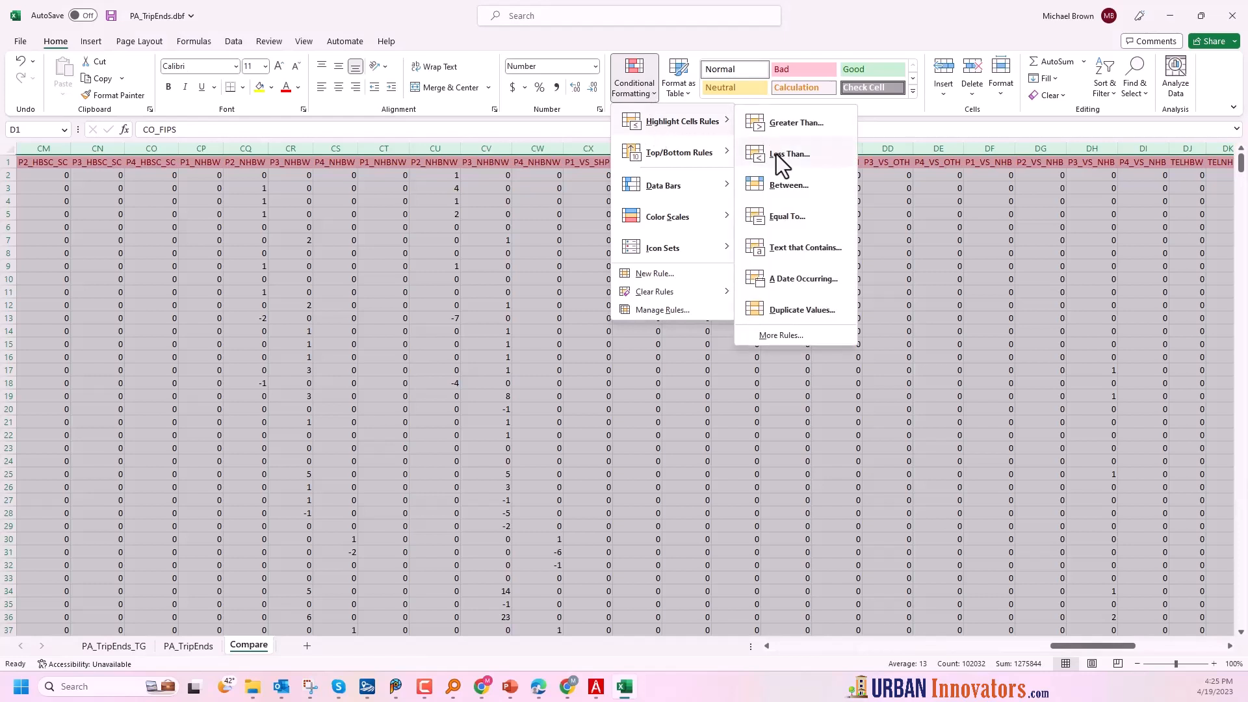
click(794, 126)
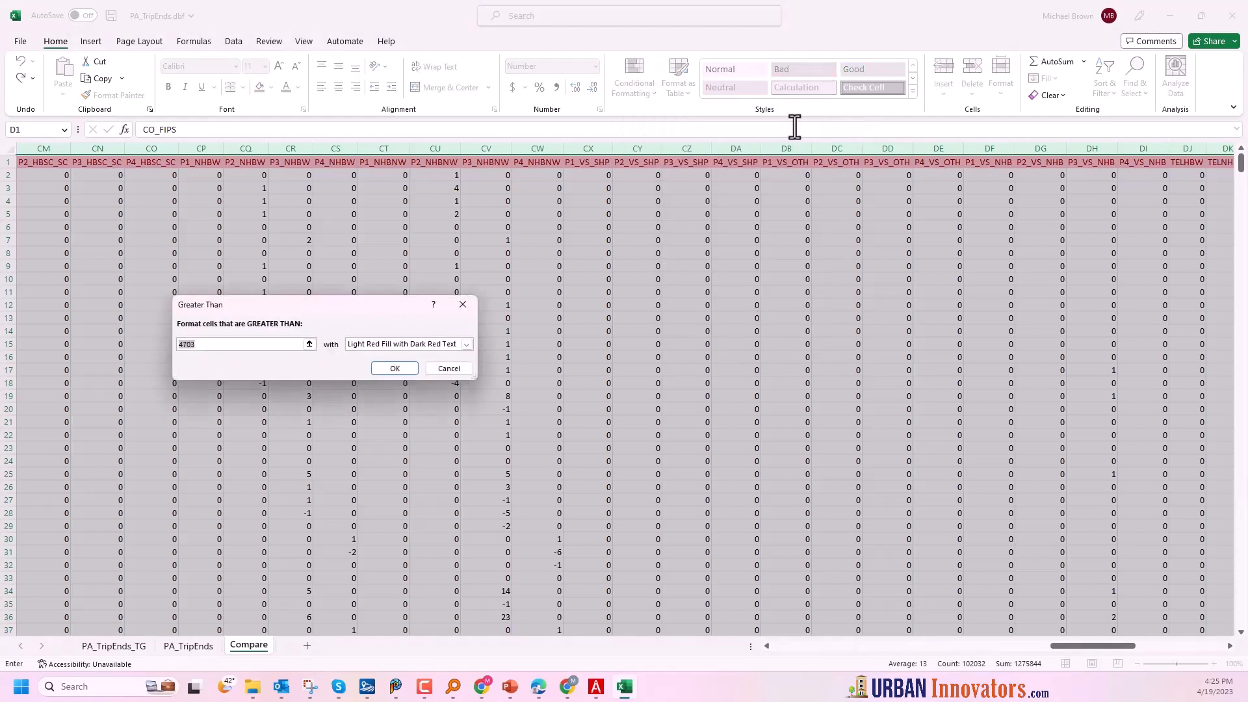
text(10)
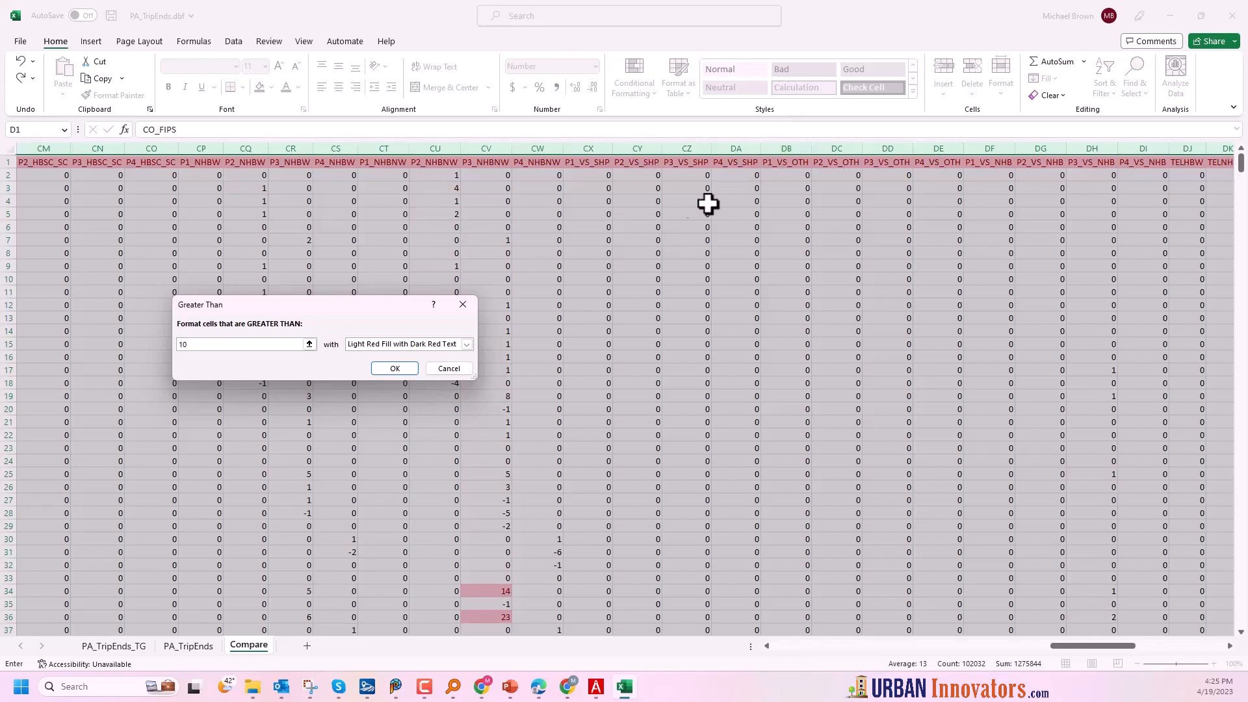
click(466, 344)
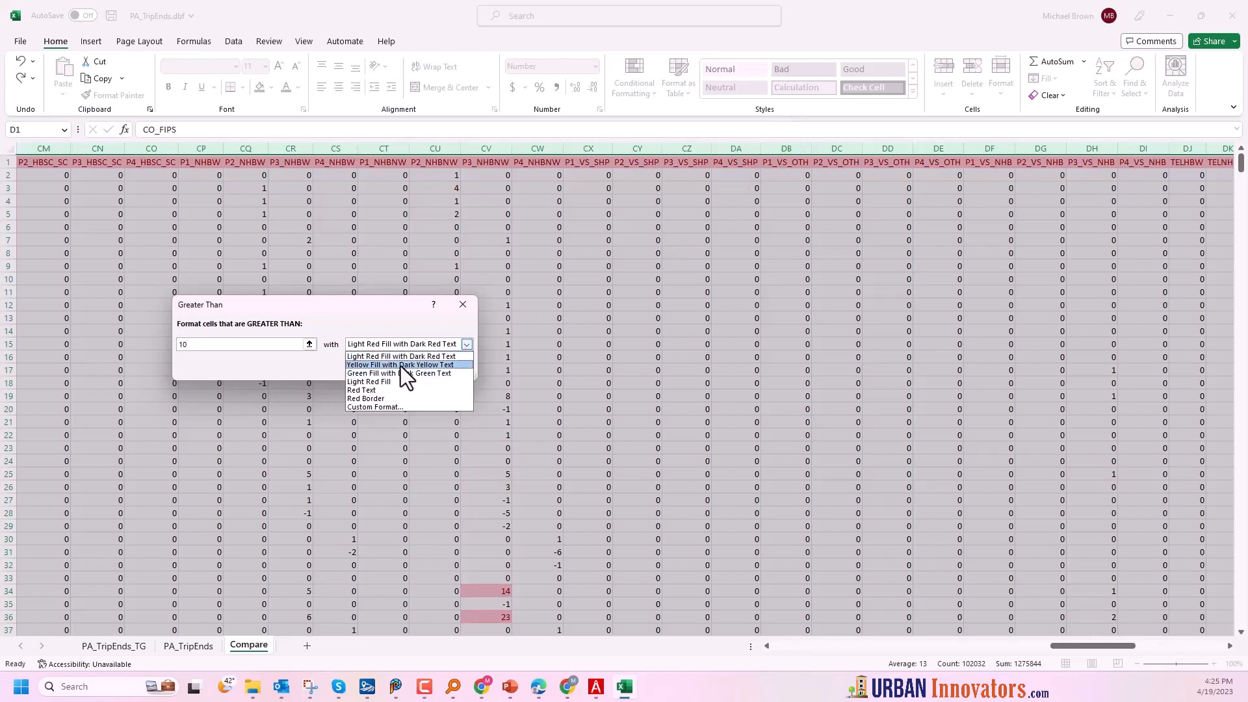
click(401, 366)
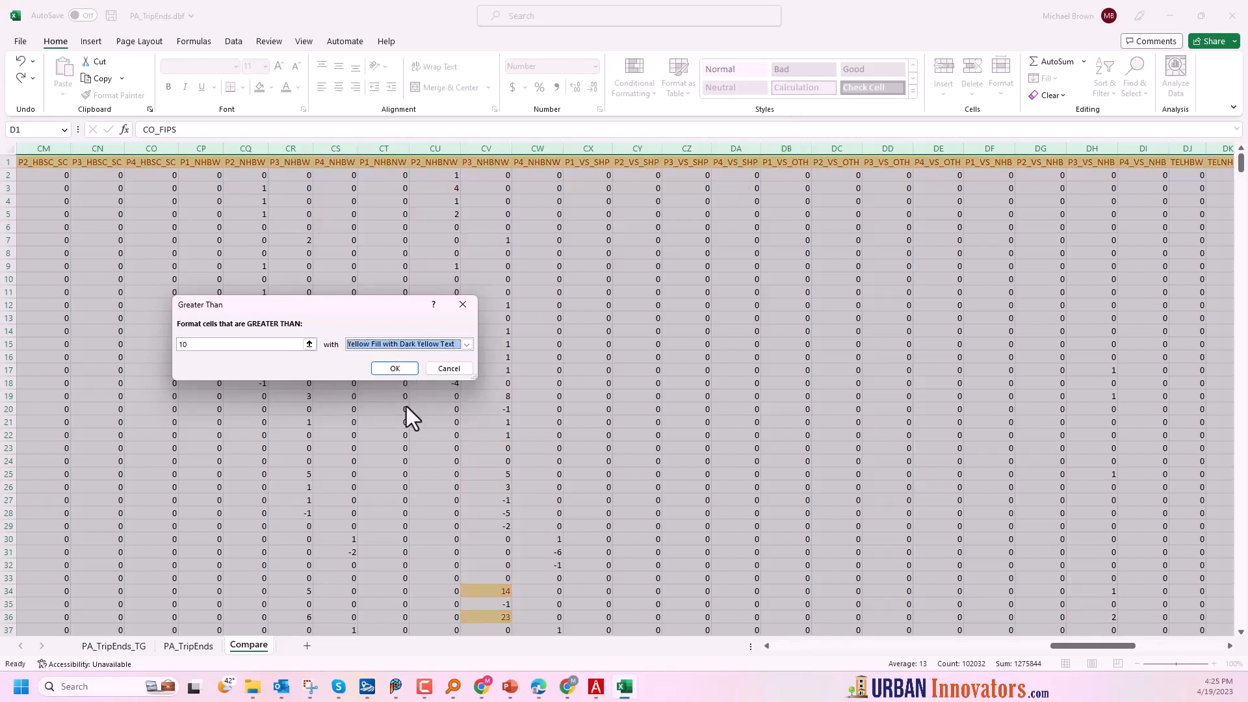
click(393, 368)
drag(1071, 645, 785, 661)
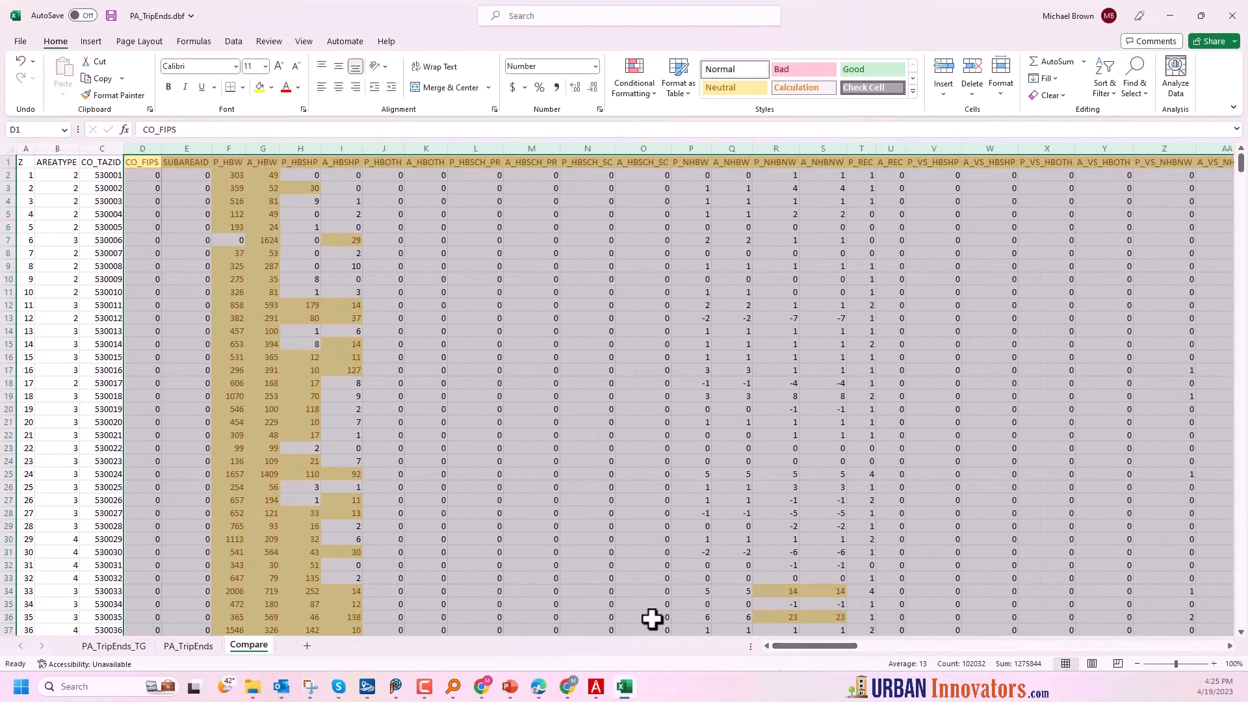
click(239, 486)
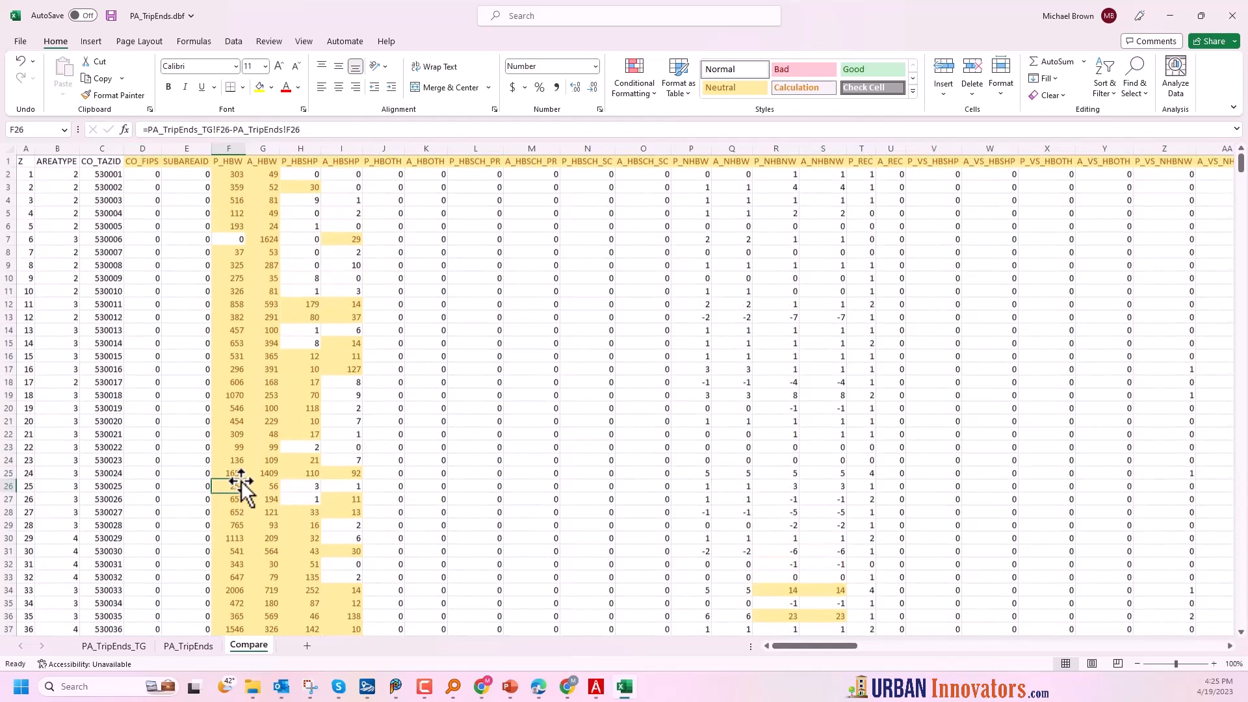
click(240, 473)
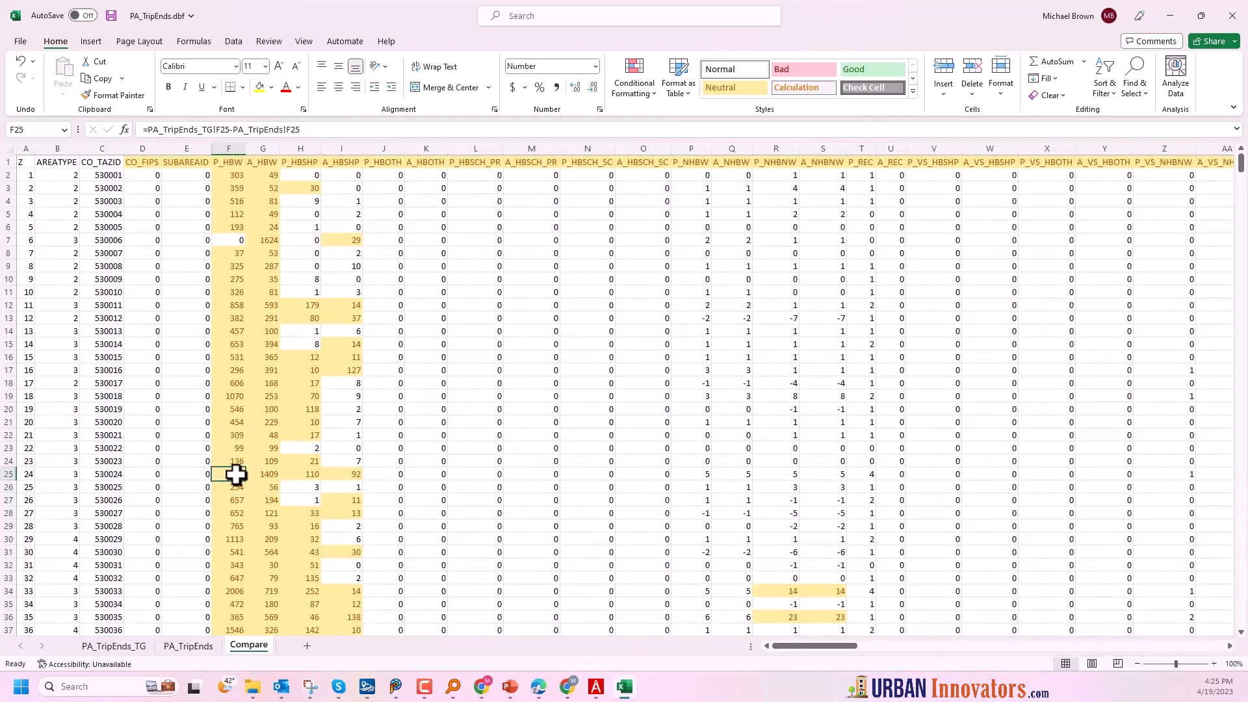
- Reorder the Compare sheet's conditional formatting rules so the greater-than-100 rule takes precedence over the greater-than-10 rule
click(142, 144)
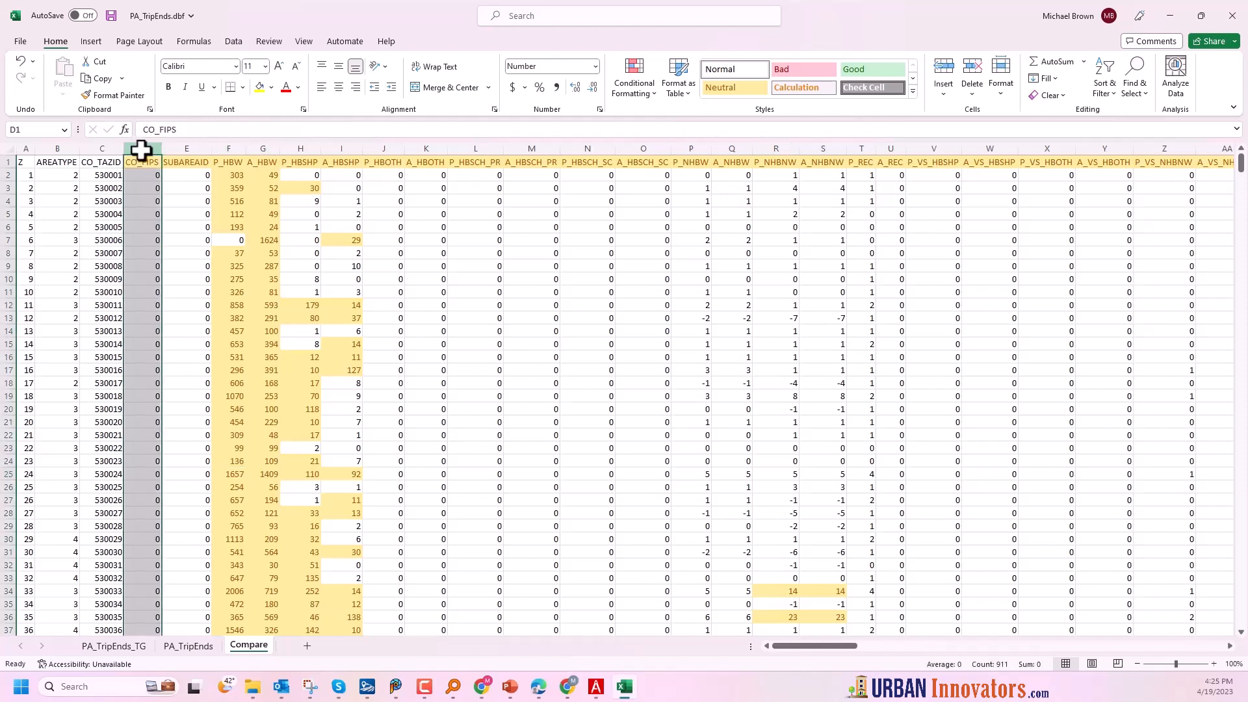
key(ctrl+shift+Right)
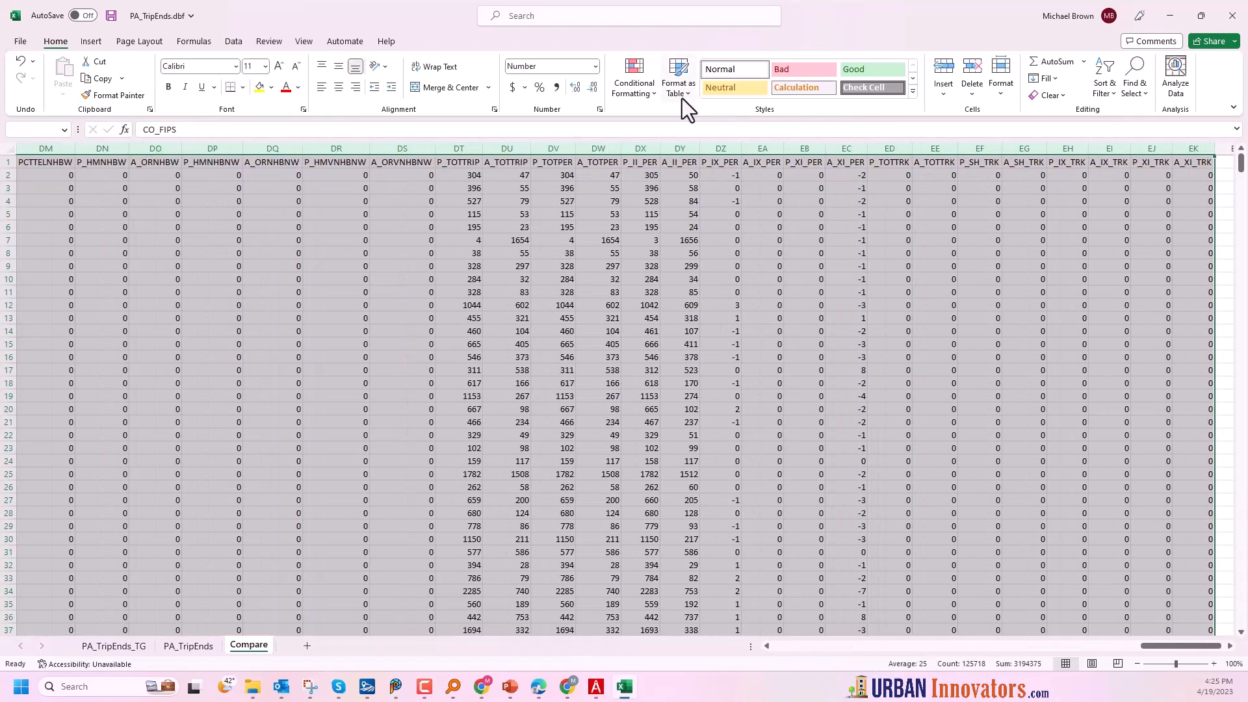
click(652, 97)
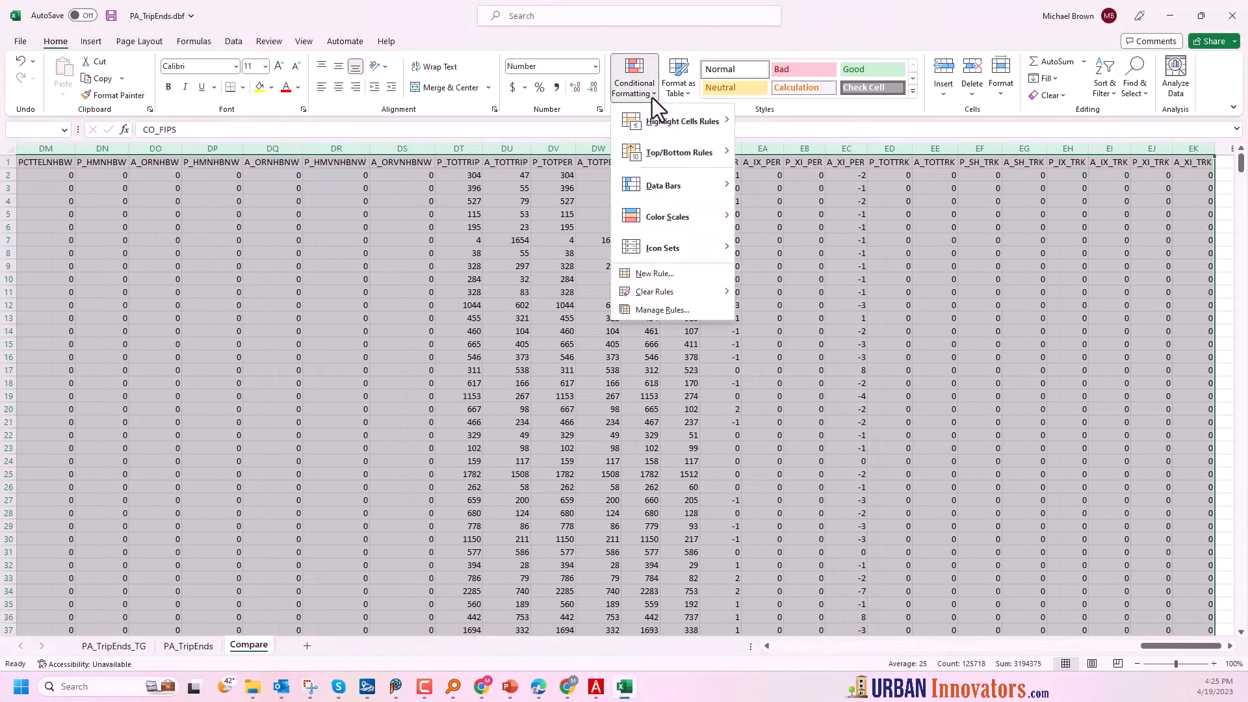
click(661, 309)
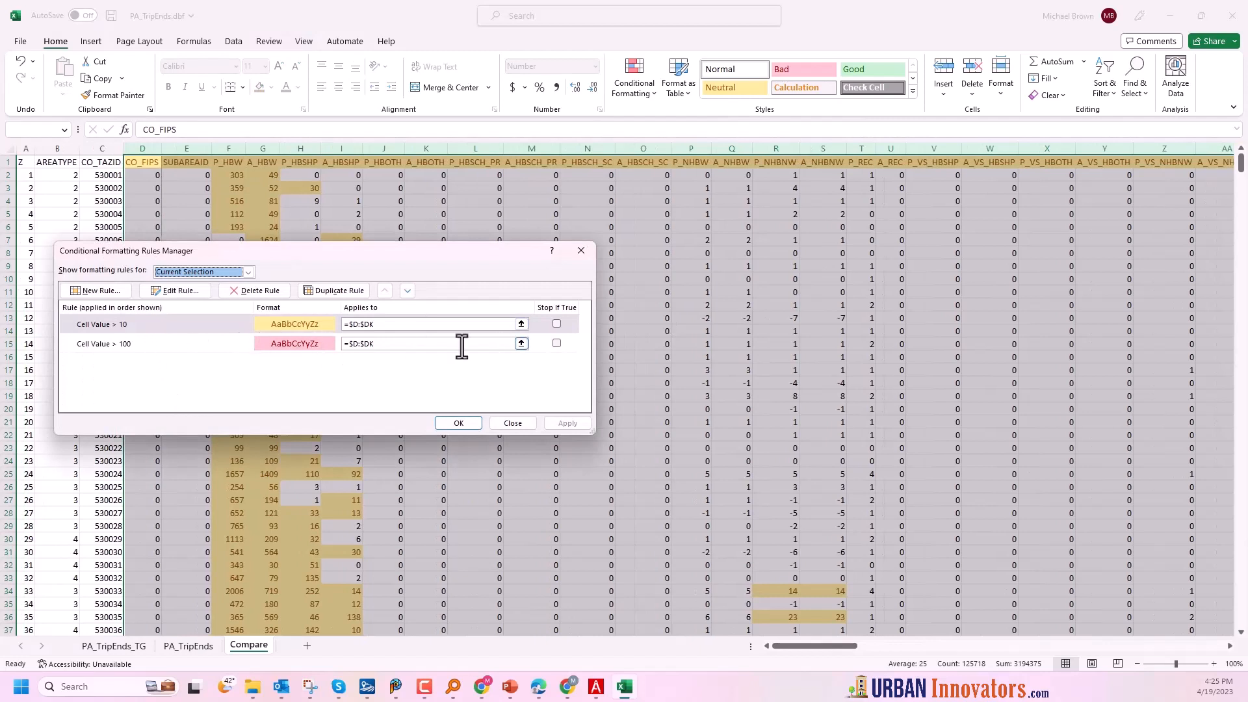
click(149, 343)
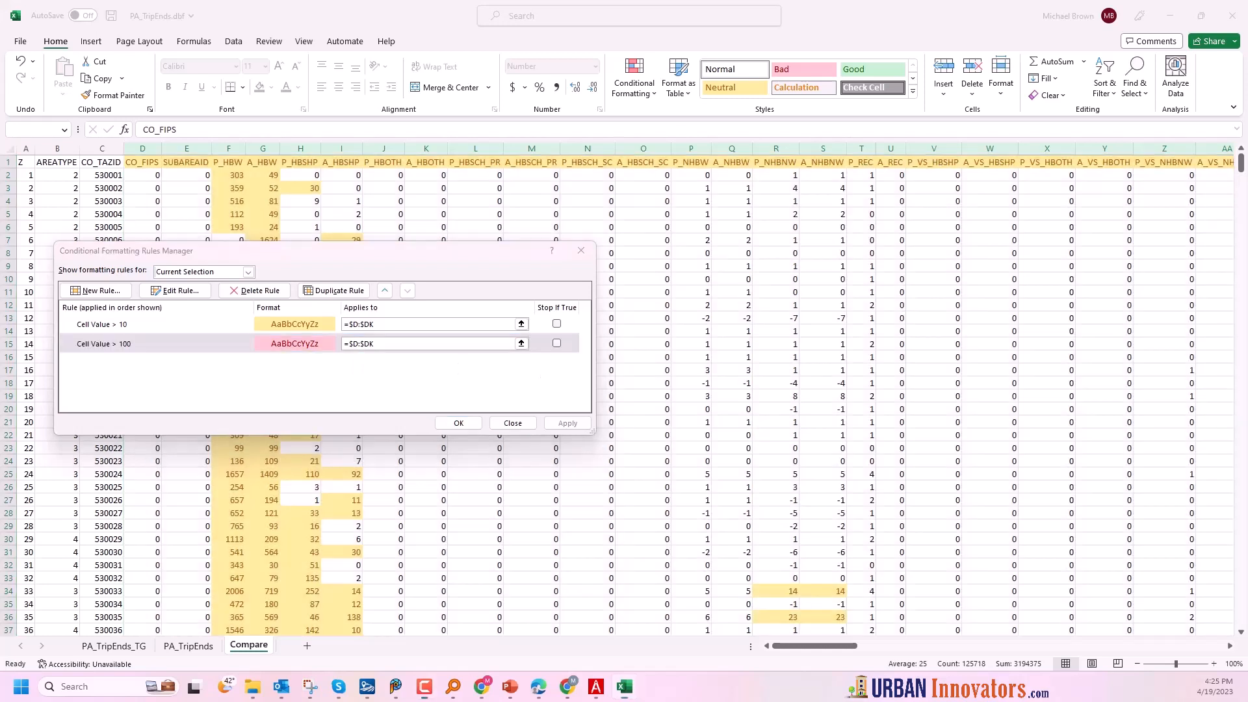
click(386, 291)
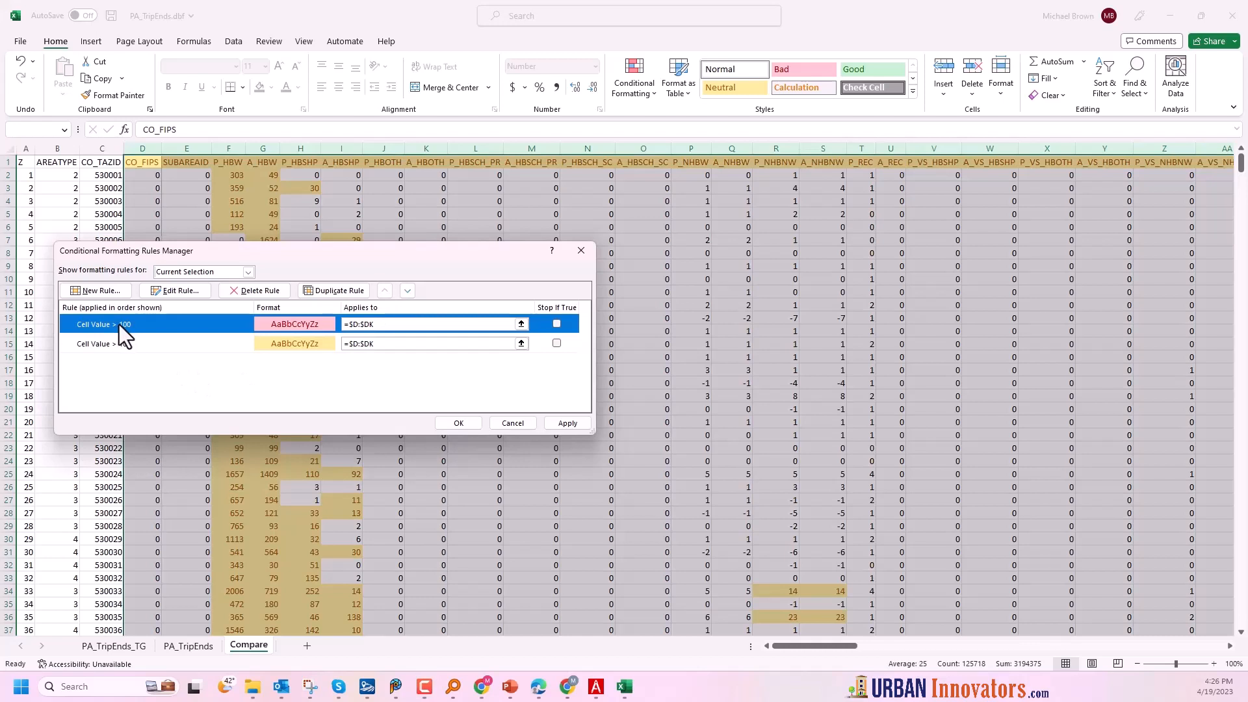
click(466, 424)
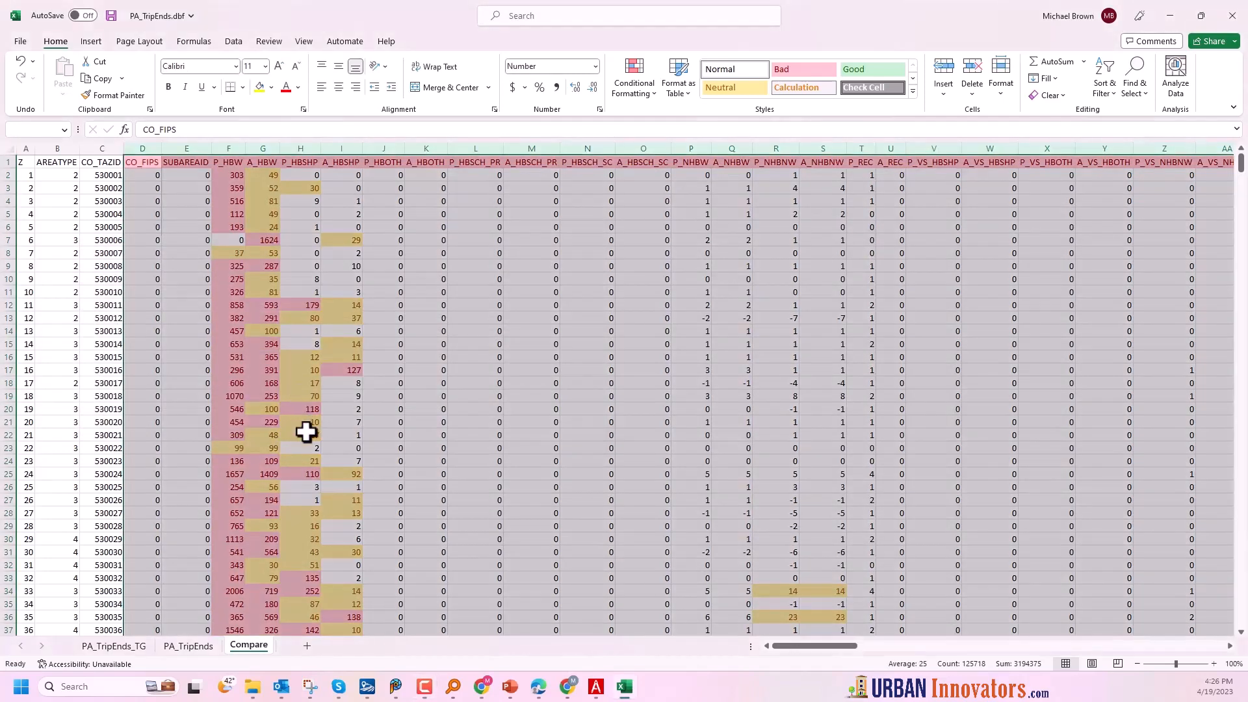
click(262, 333)
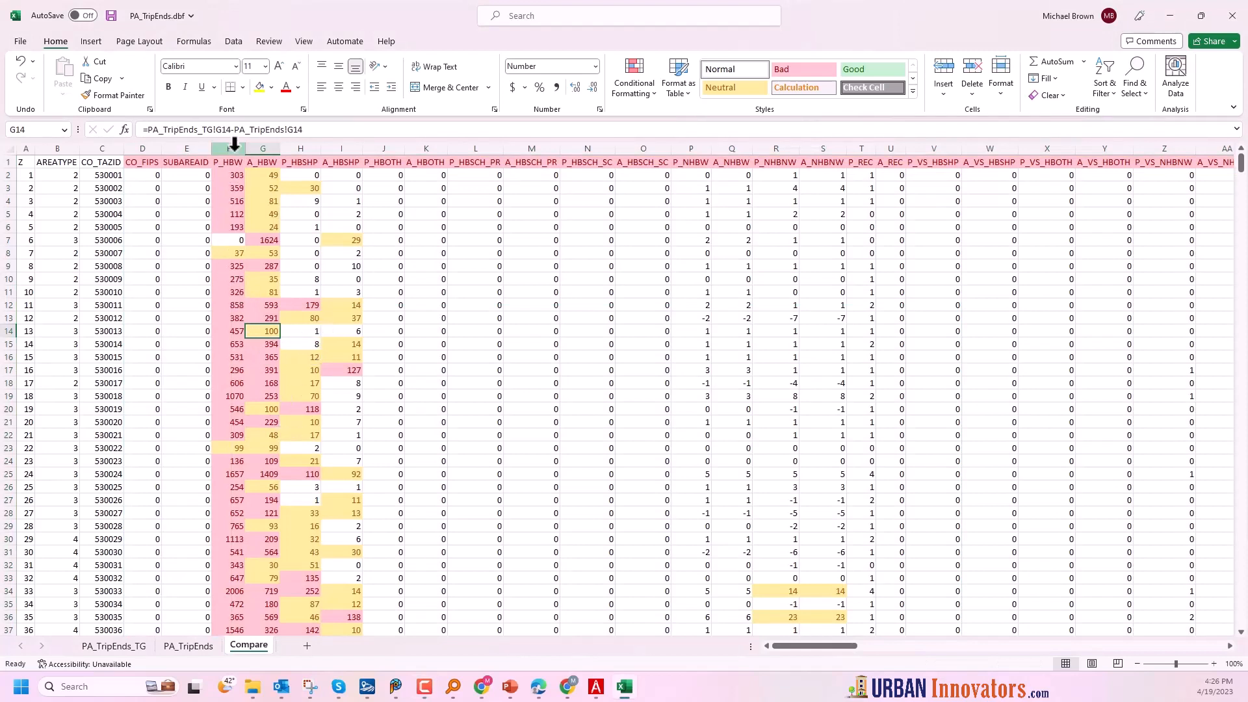
- Examine the highlighted differences on the Compare sheet across the P_HBW, P_HBSHP, A_HBSHP and P_NHBNW columns
click(232, 394)
click(232, 425)
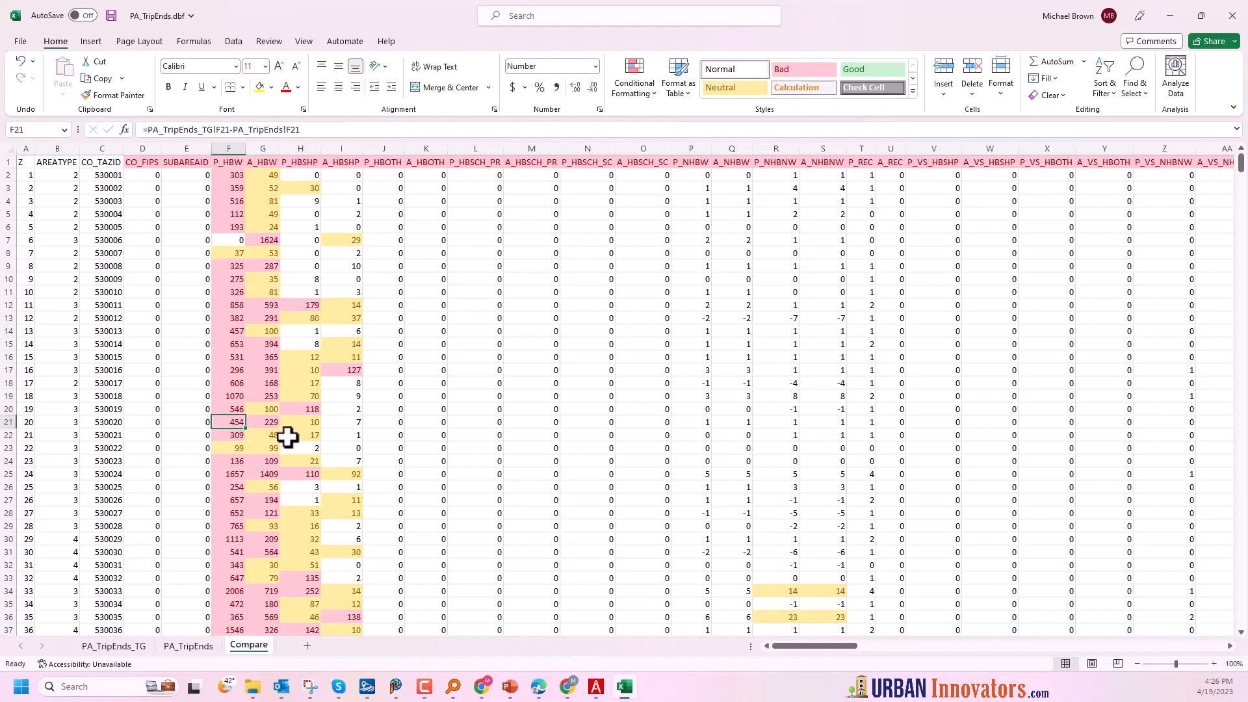
click(301, 516)
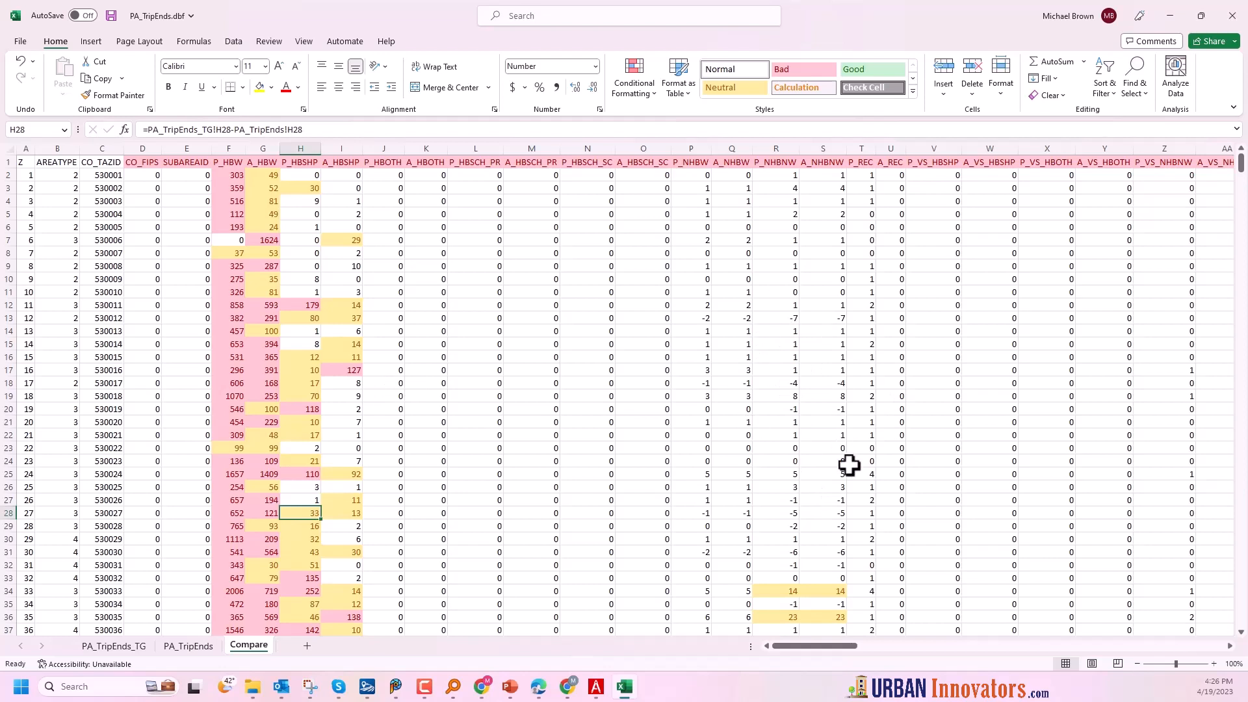
click(773, 398)
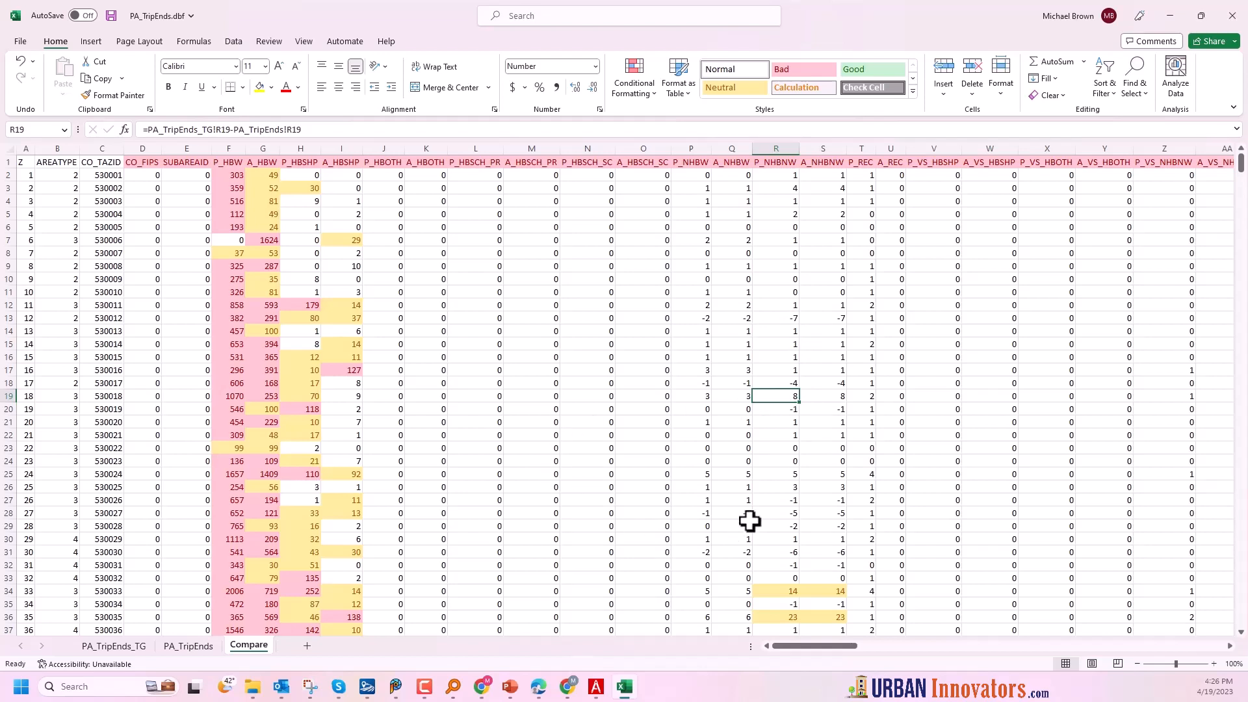
click(782, 502)
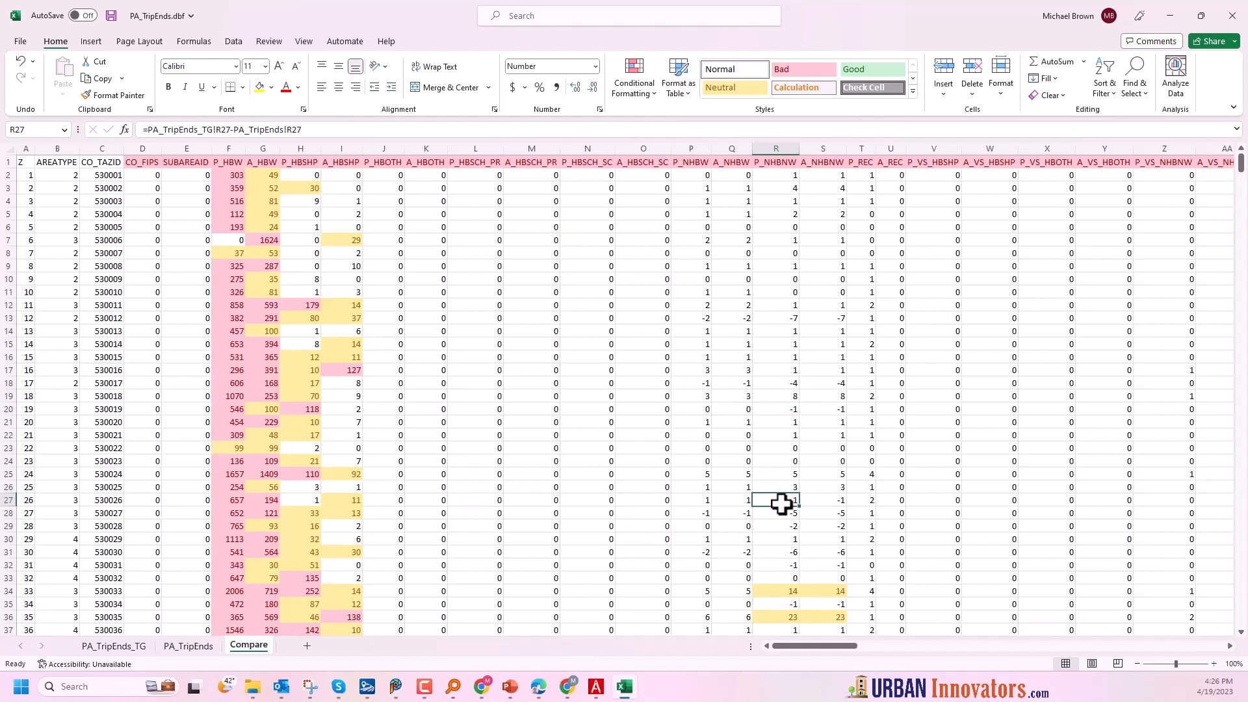
click(359, 540)
scroll(361, 542, down, 6)
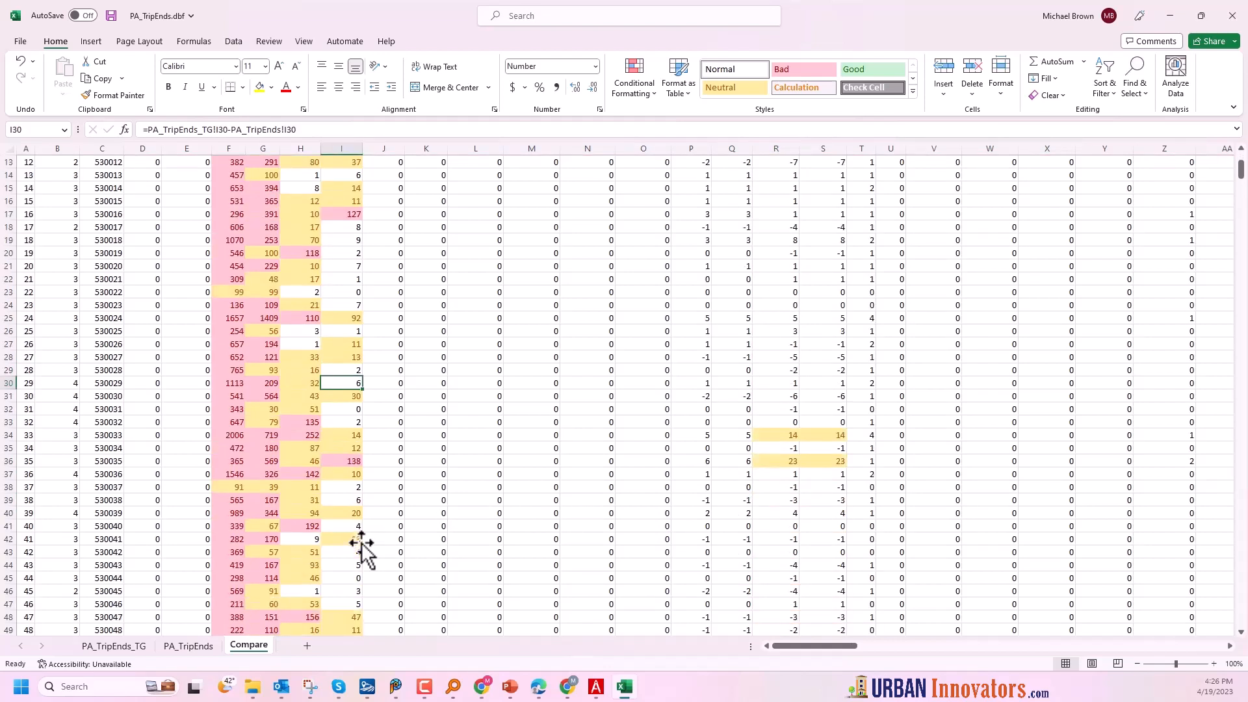
scroll(361, 541, up, 6)
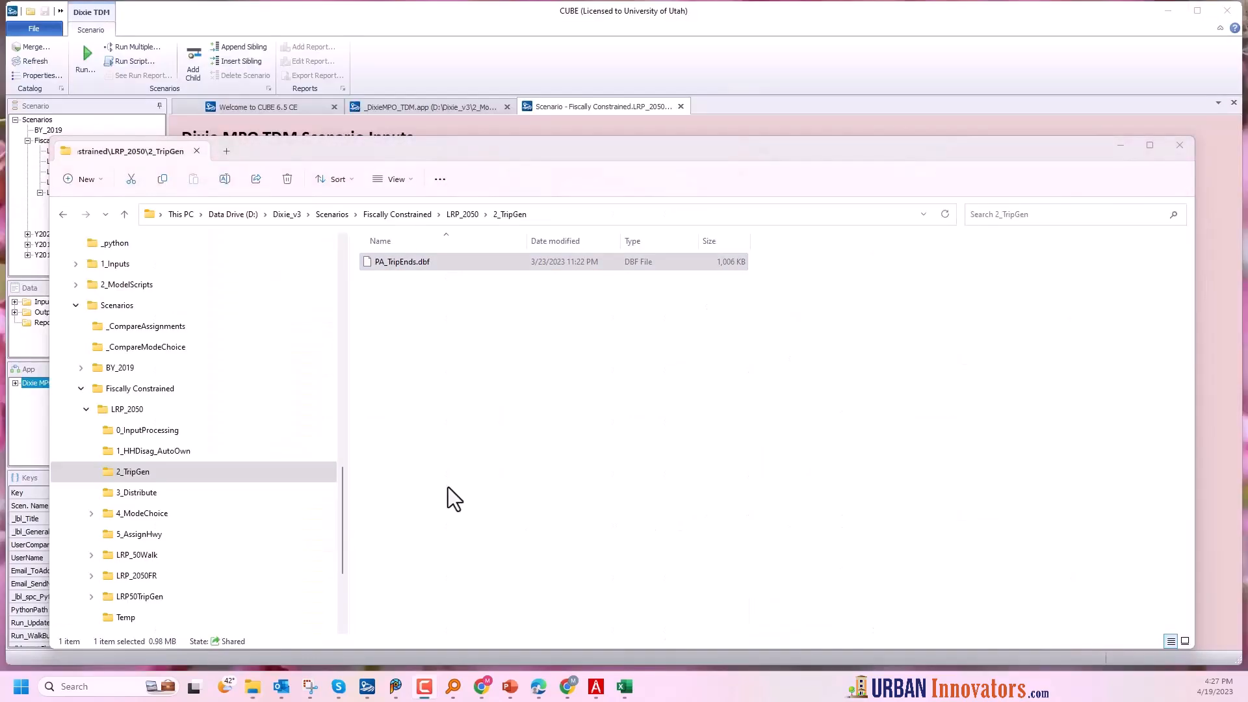
- Switch to File Explorer and try to copy LRP_2050_Summary.net from LRP_2050's 5_AssignHwy folder into _CompareAssignments
drag(343, 488, 343, 495)
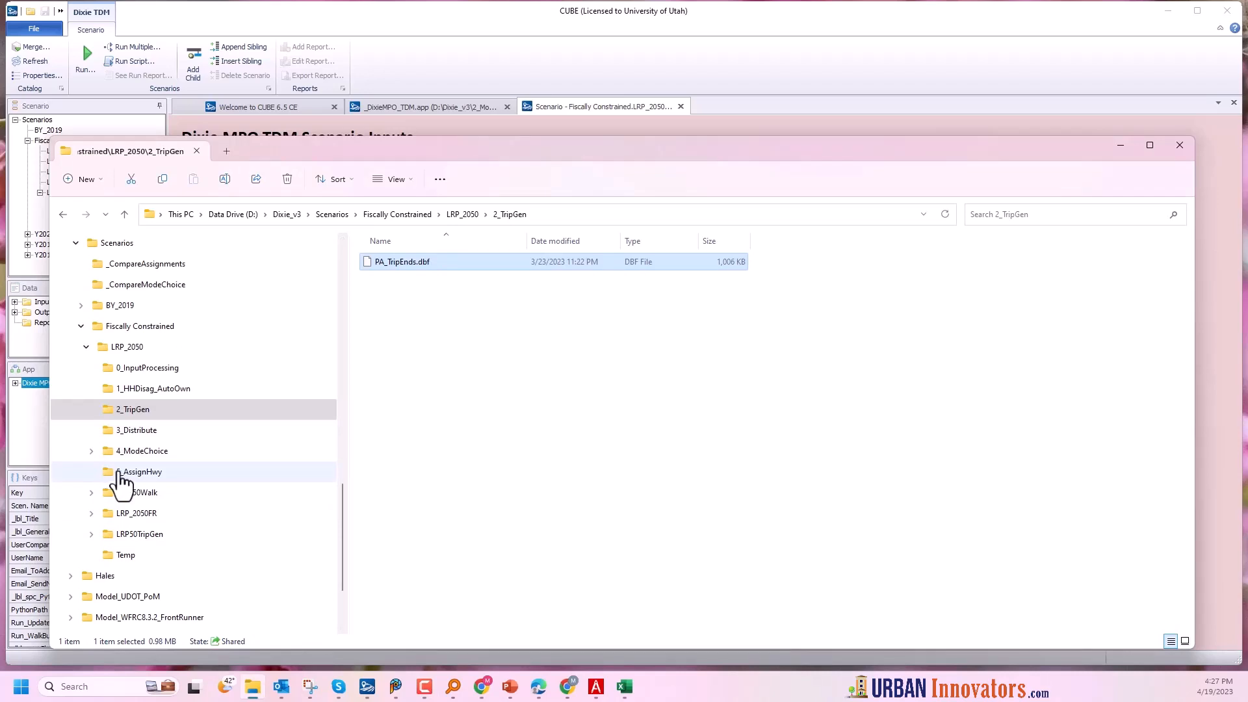
click(121, 478)
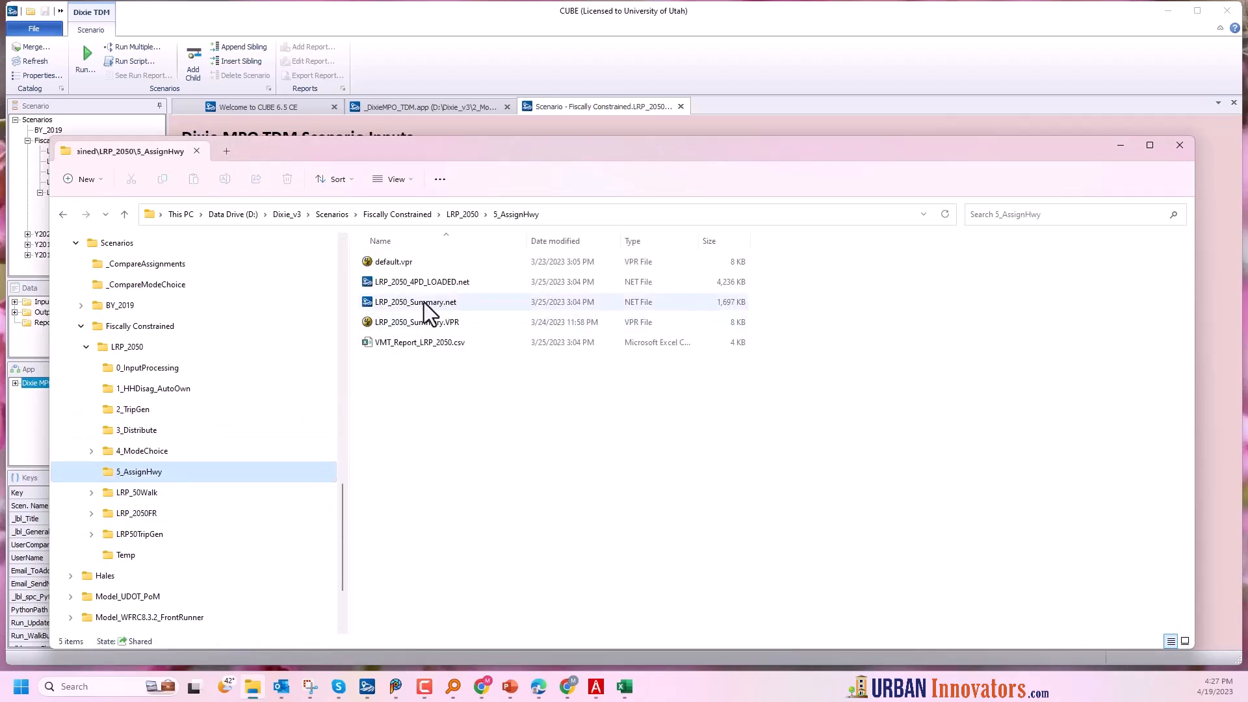
click(423, 302)
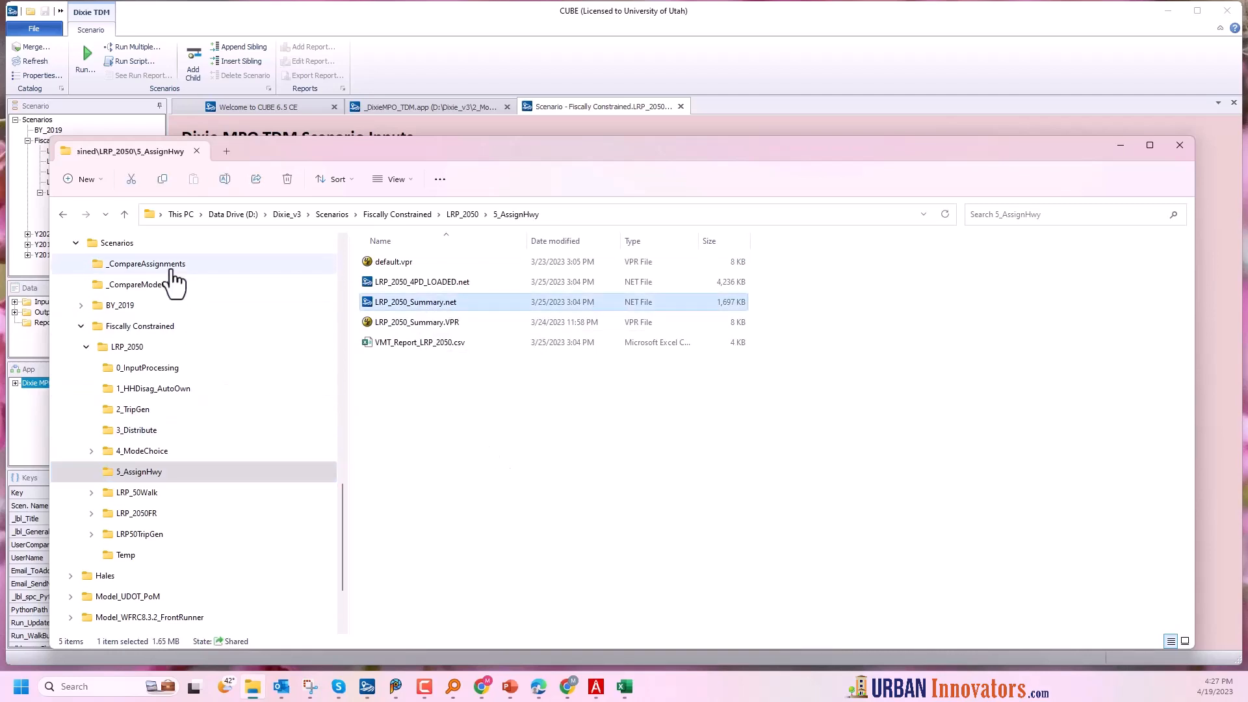
click(173, 270)
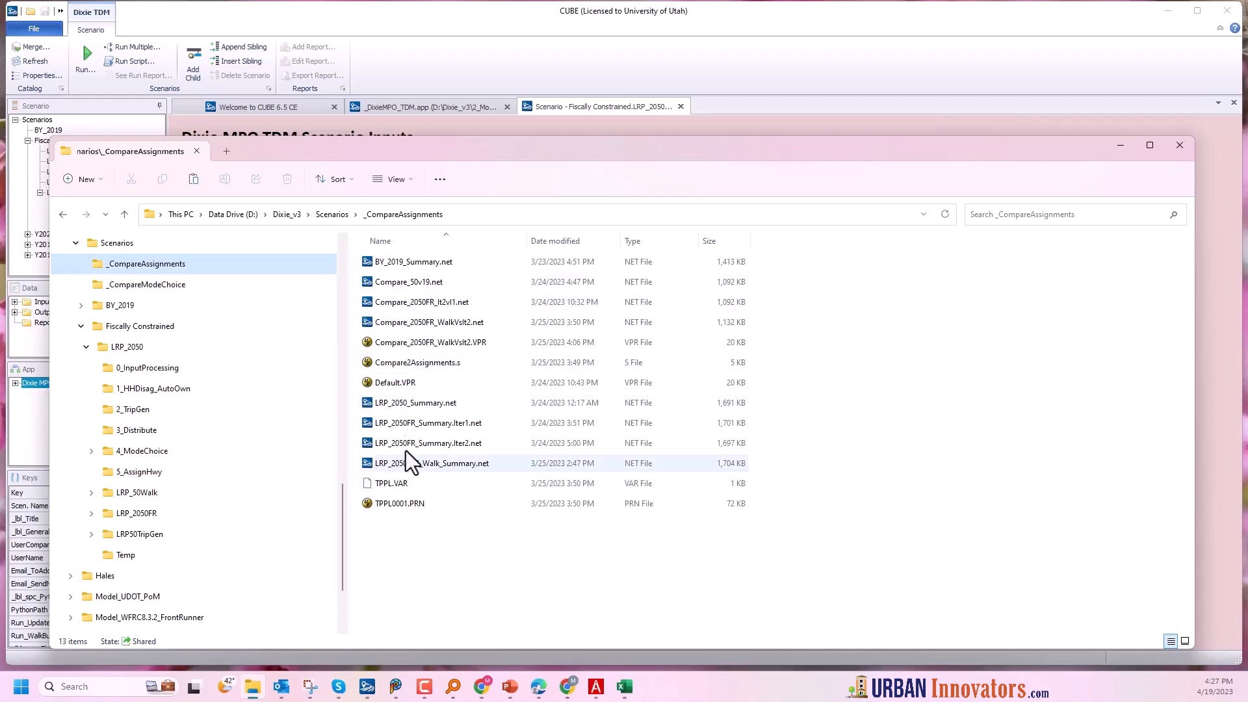
click(408, 551)
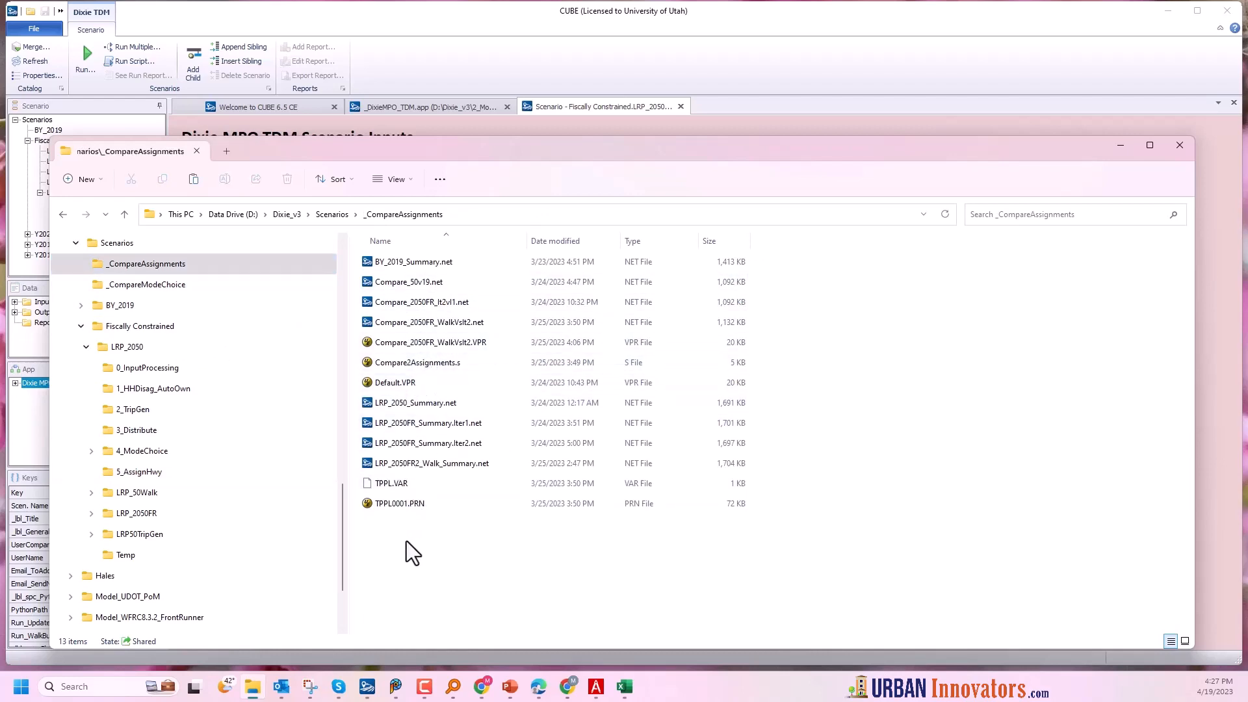
key(ctrl+v)
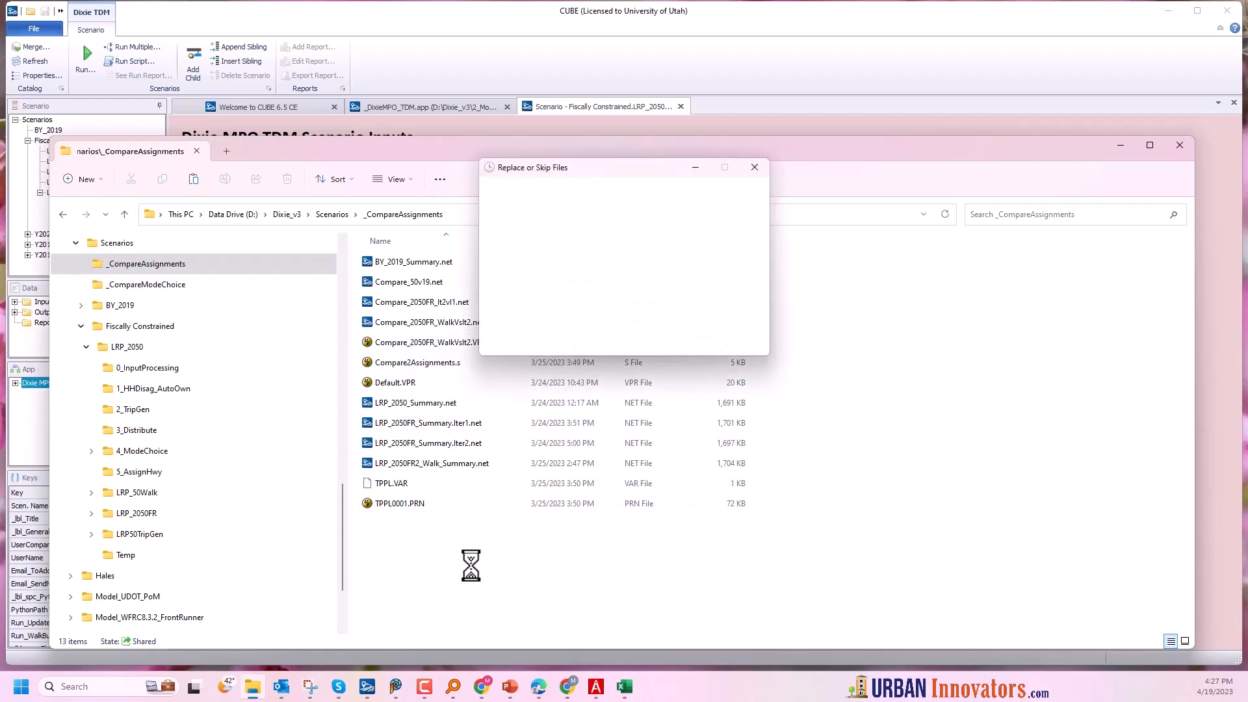
click(754, 168)
click(388, 407)
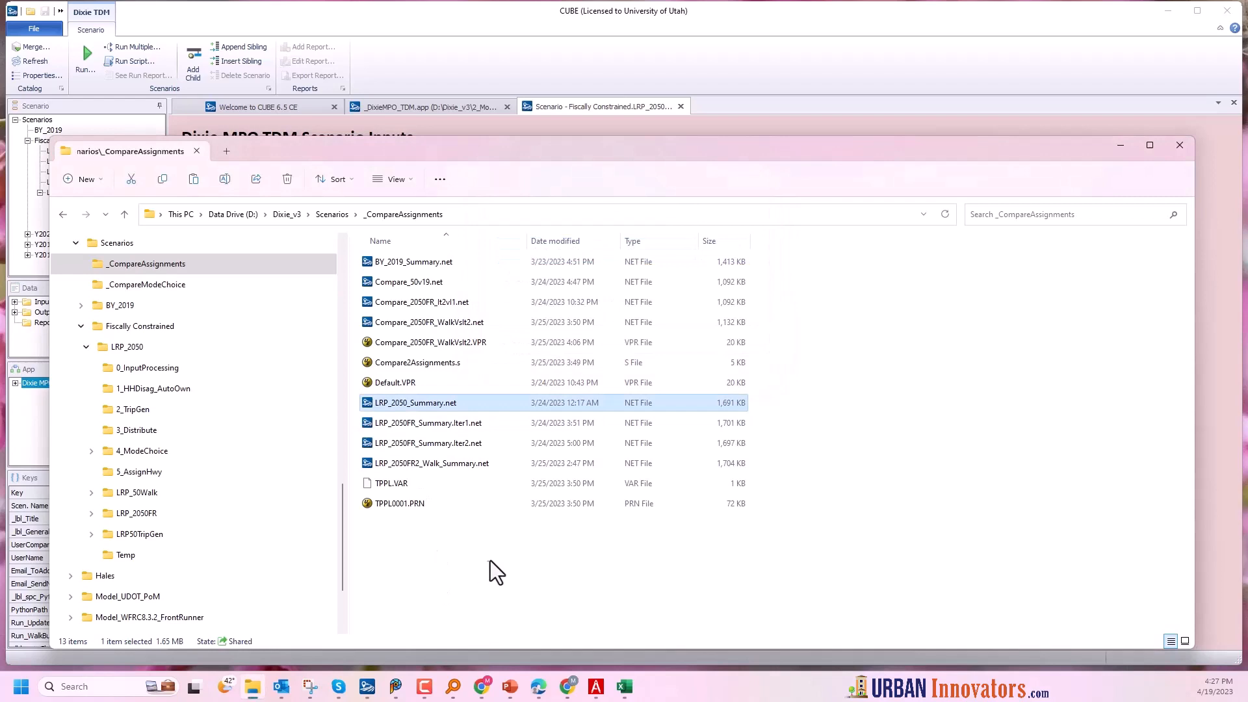
click(372, 544)
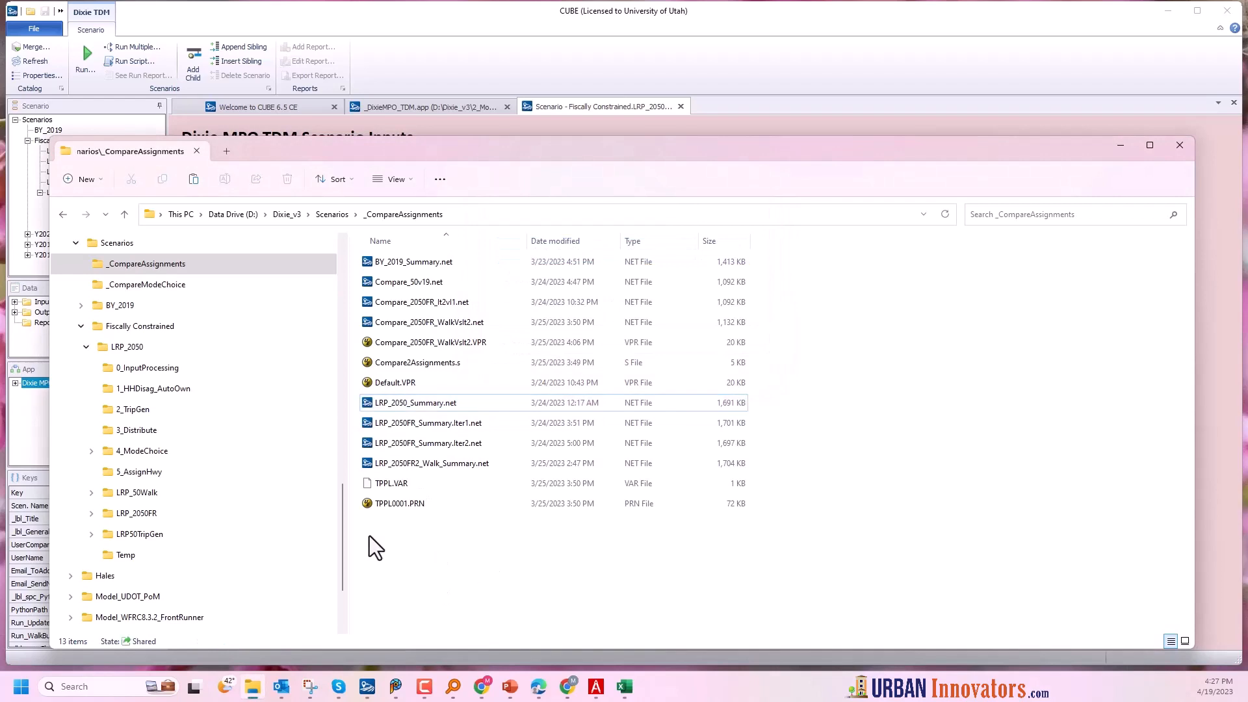
- Copy LRP_2050_TripGen_Summary.net from LRP50TripGen's 5_AssignHwy folder into the _CompareAssignments folder
click(91, 535)
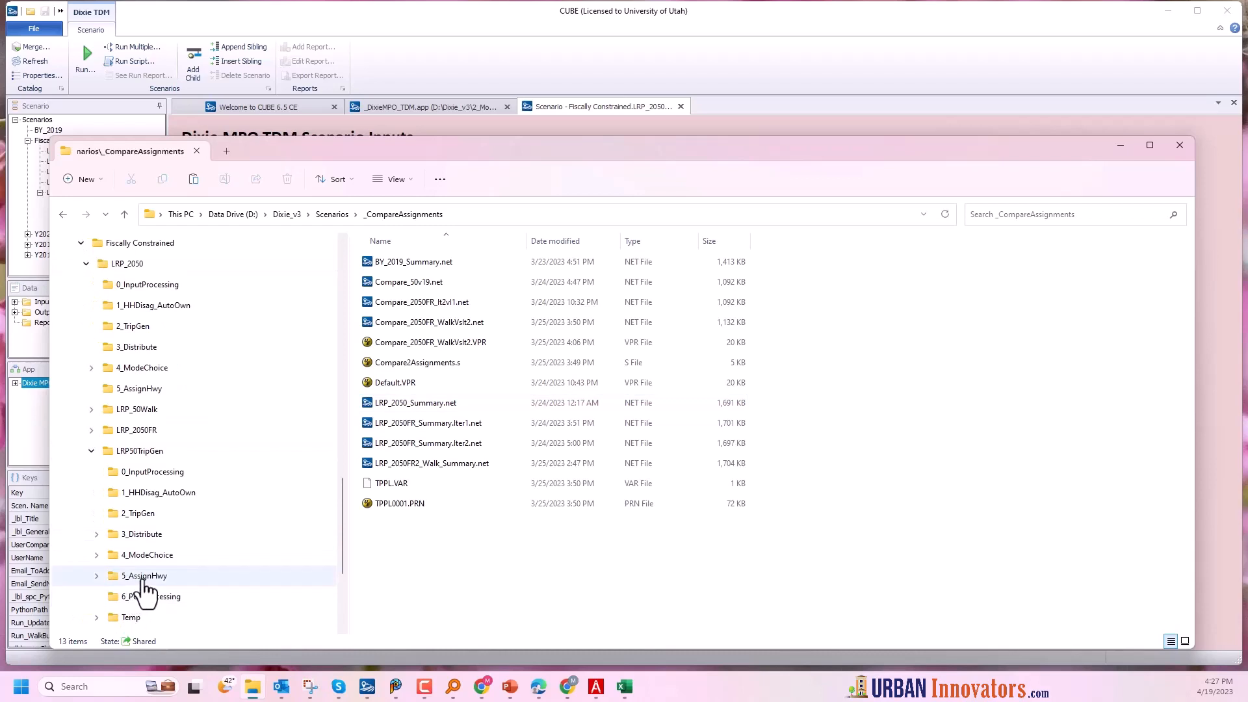
click(142, 577)
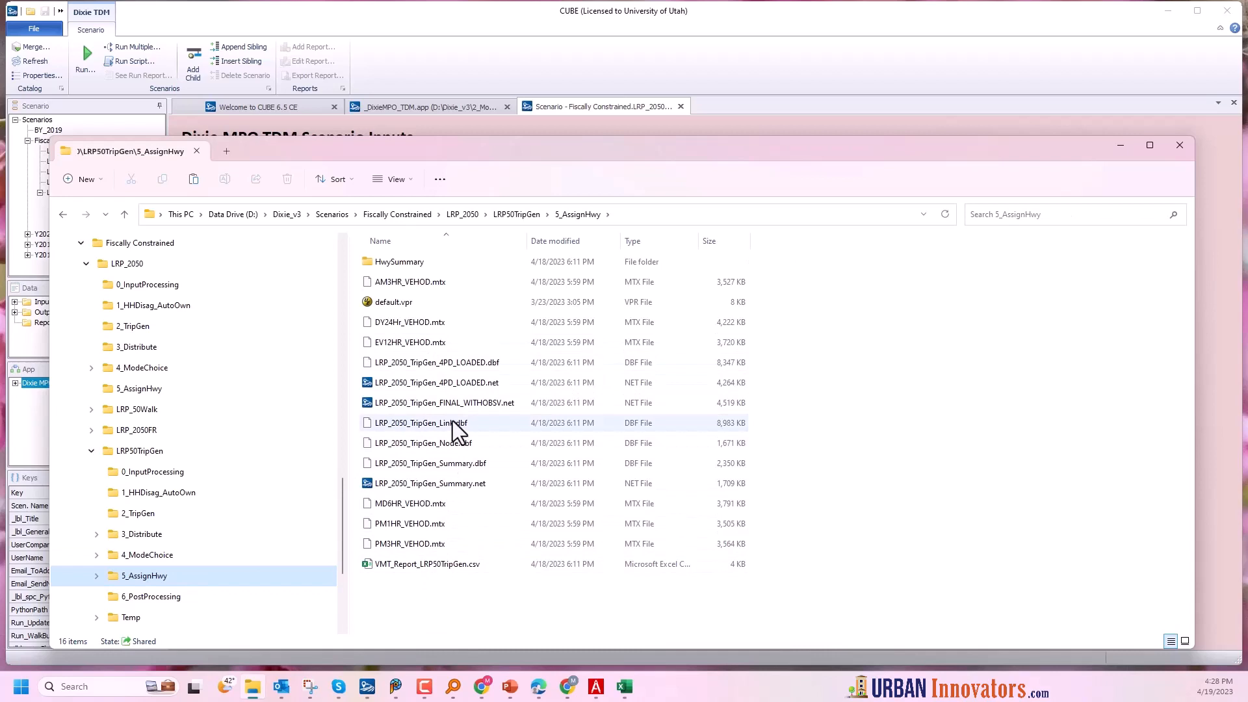
click(448, 483)
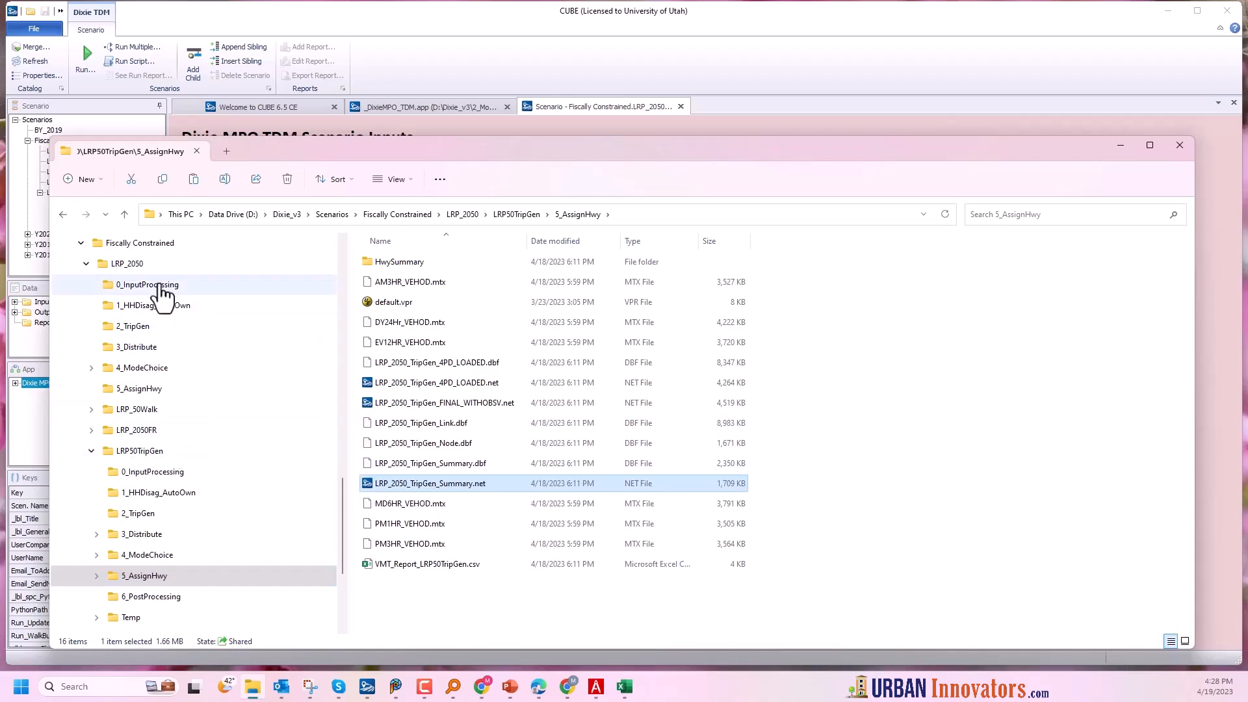
scroll(217, 379, up, 1)
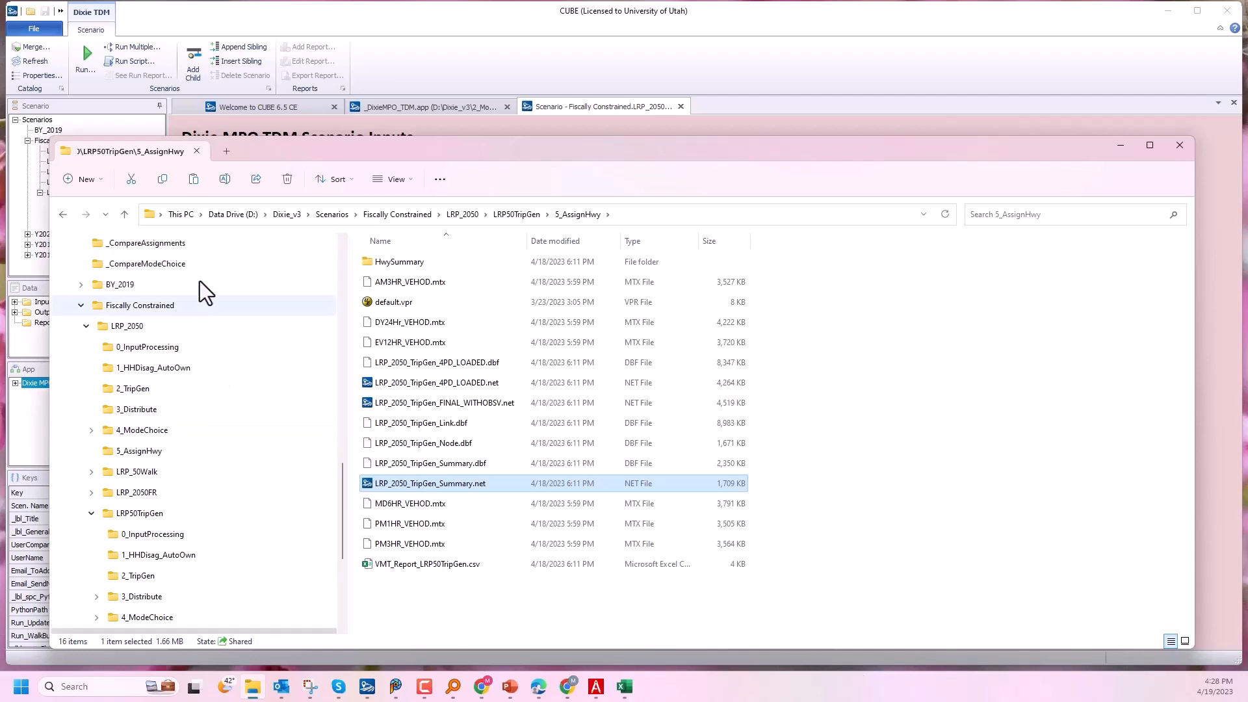
click(147, 243)
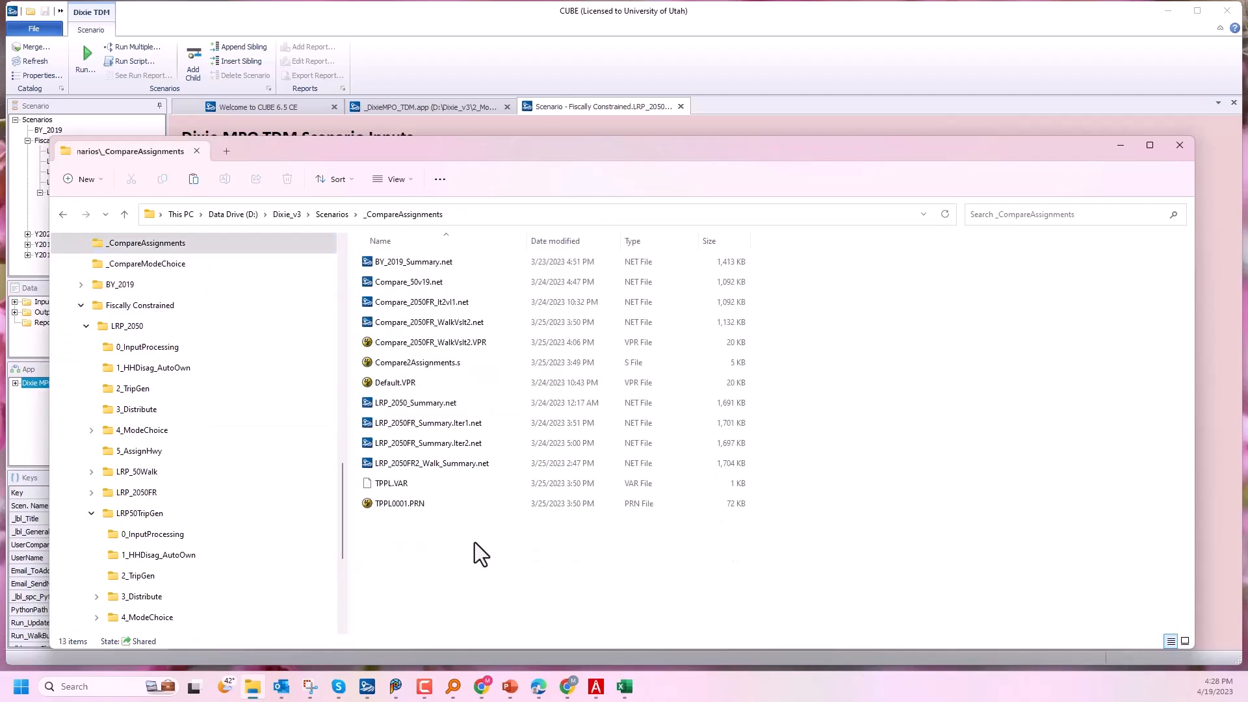
key(ctrl+v)
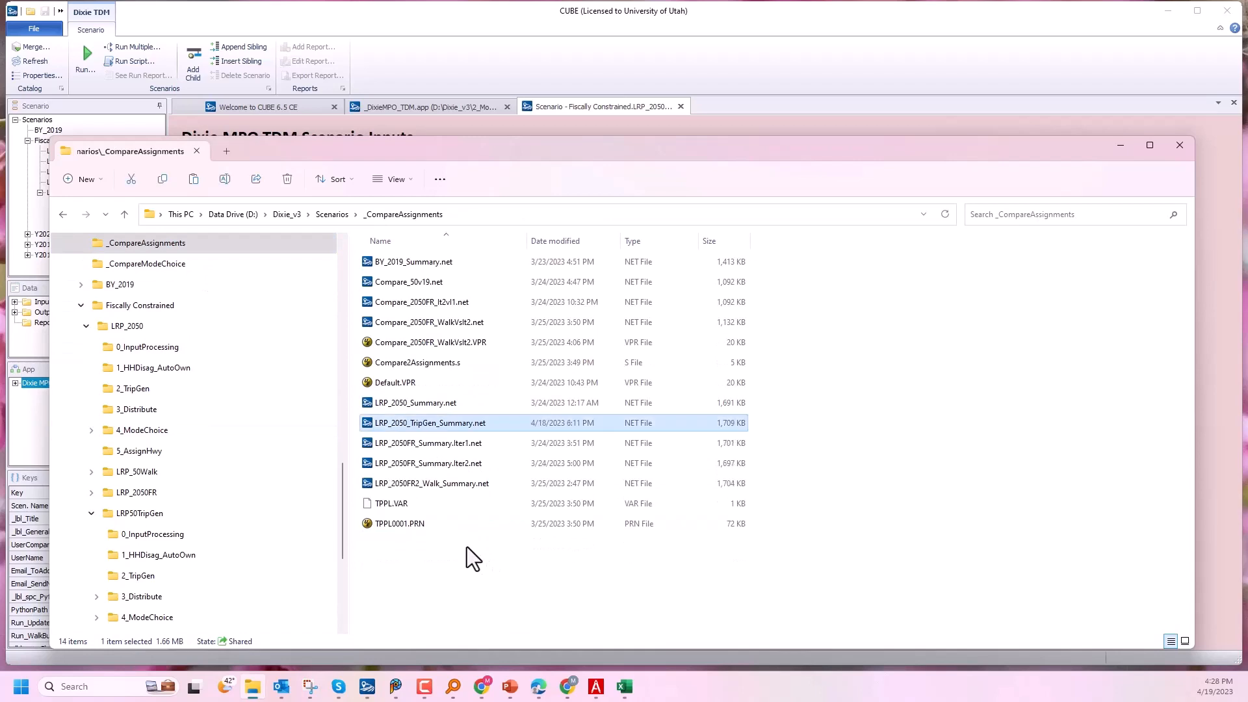
- Copy the name of the pasted LRP_2050_TripGen_Summary.net file and open the Compare2Assignments.s script in UltraEdit
key(F2)
key(ctrl+c)
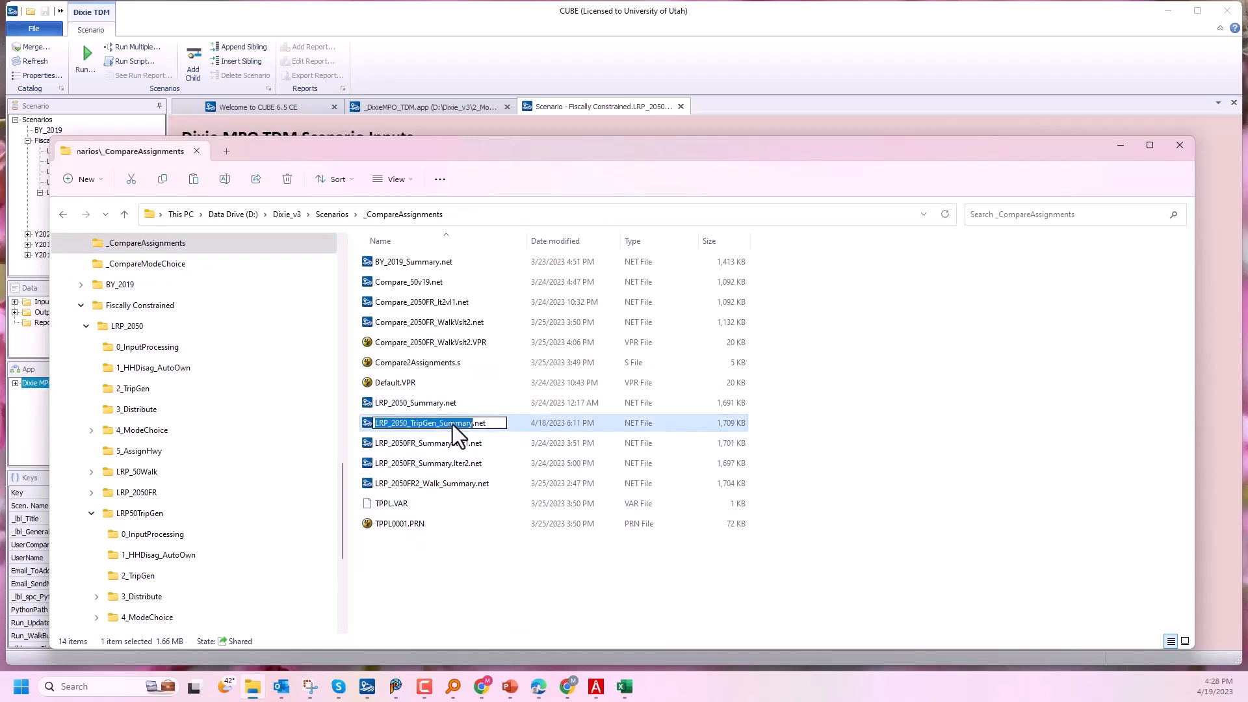
click(510, 585)
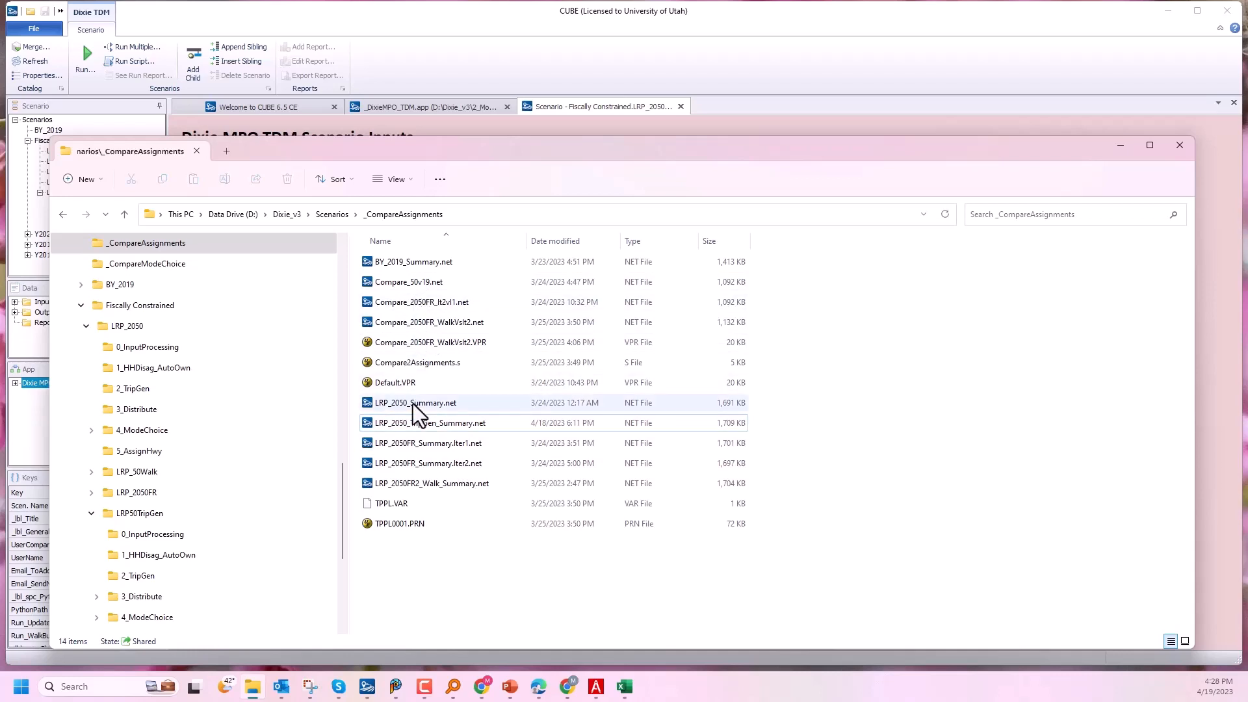
right_click(438, 367)
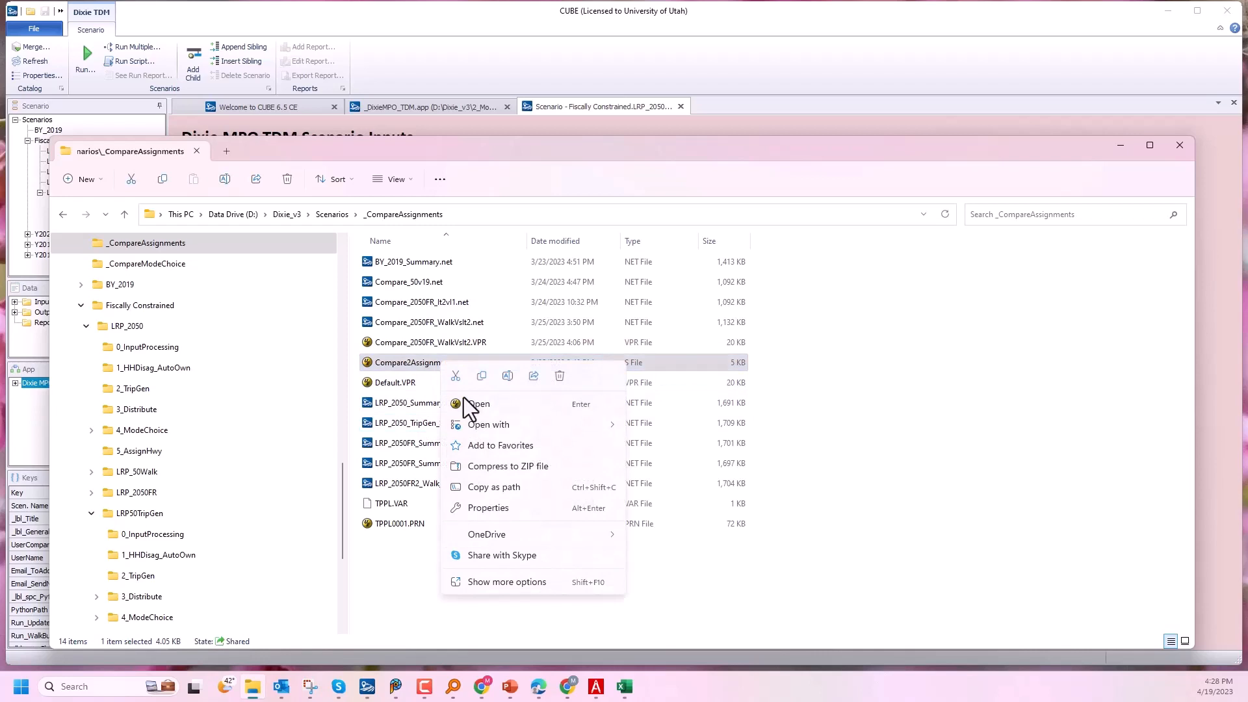
click(477, 404)
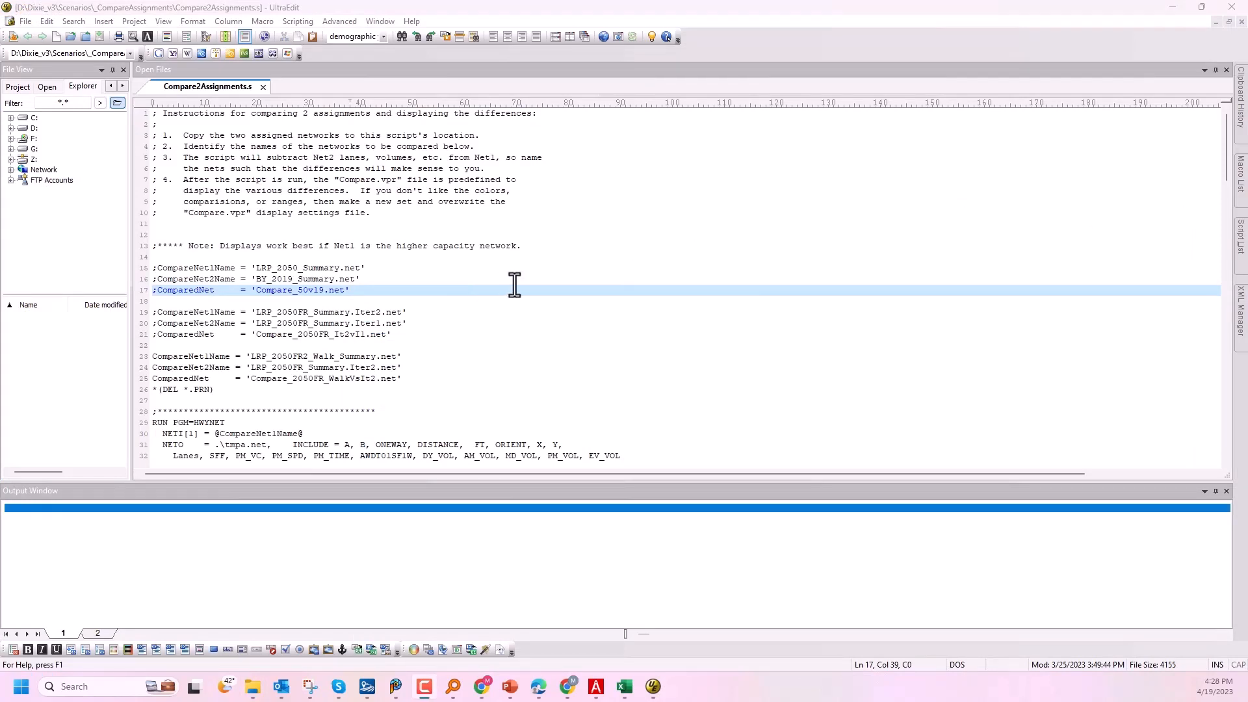
- Insert the copied name LRP_2050_TripGen_Summary on its own line below the Compare_50v19 comparison block
click(408, 294)
key(Return)
key(Return)
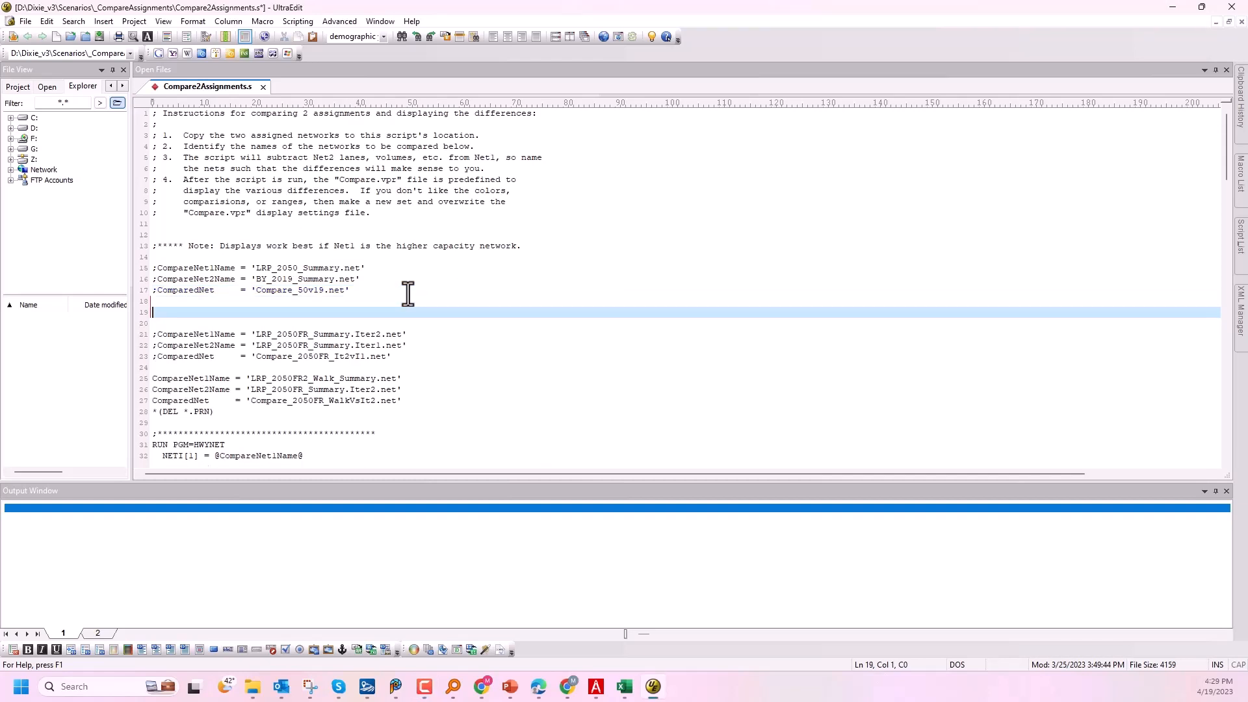
key(ctrl+v)
key(Return)
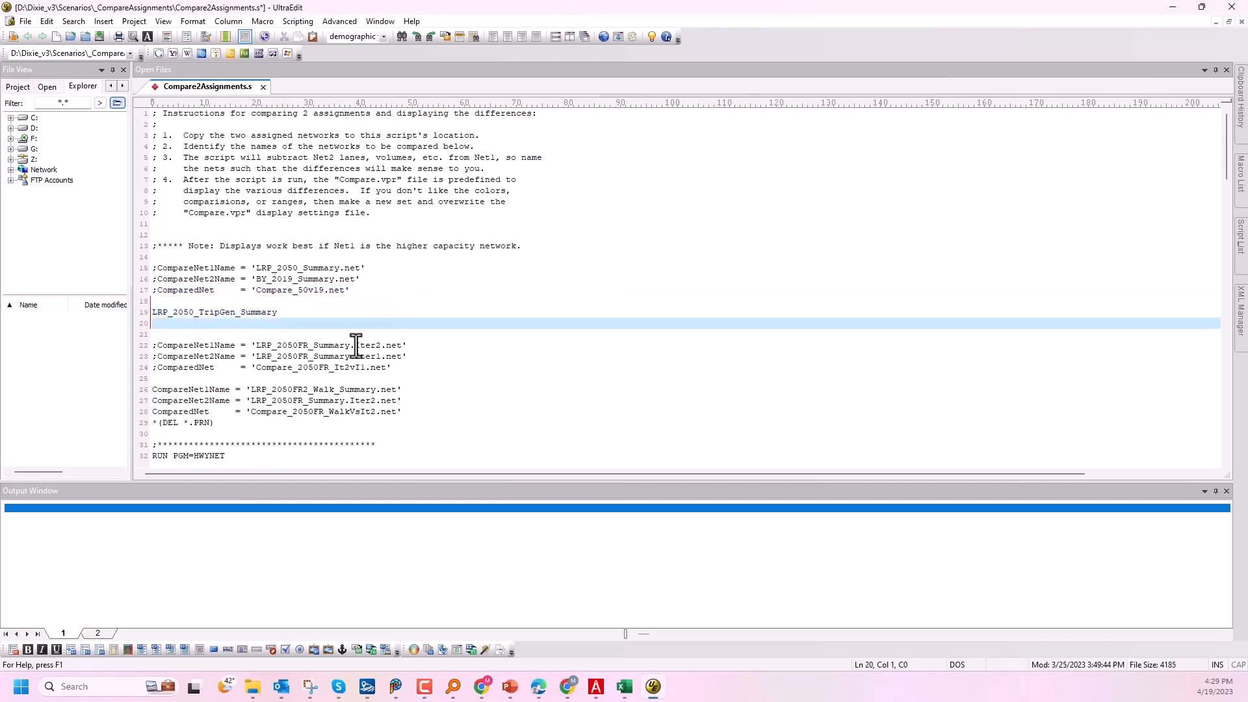
- Comment out the three lines of the Compare_2050FR_WalkVsIt2 block with leading semicolons
click(153, 390)
text(;)
key(Down)
text(;)
key(Down)
text(;)
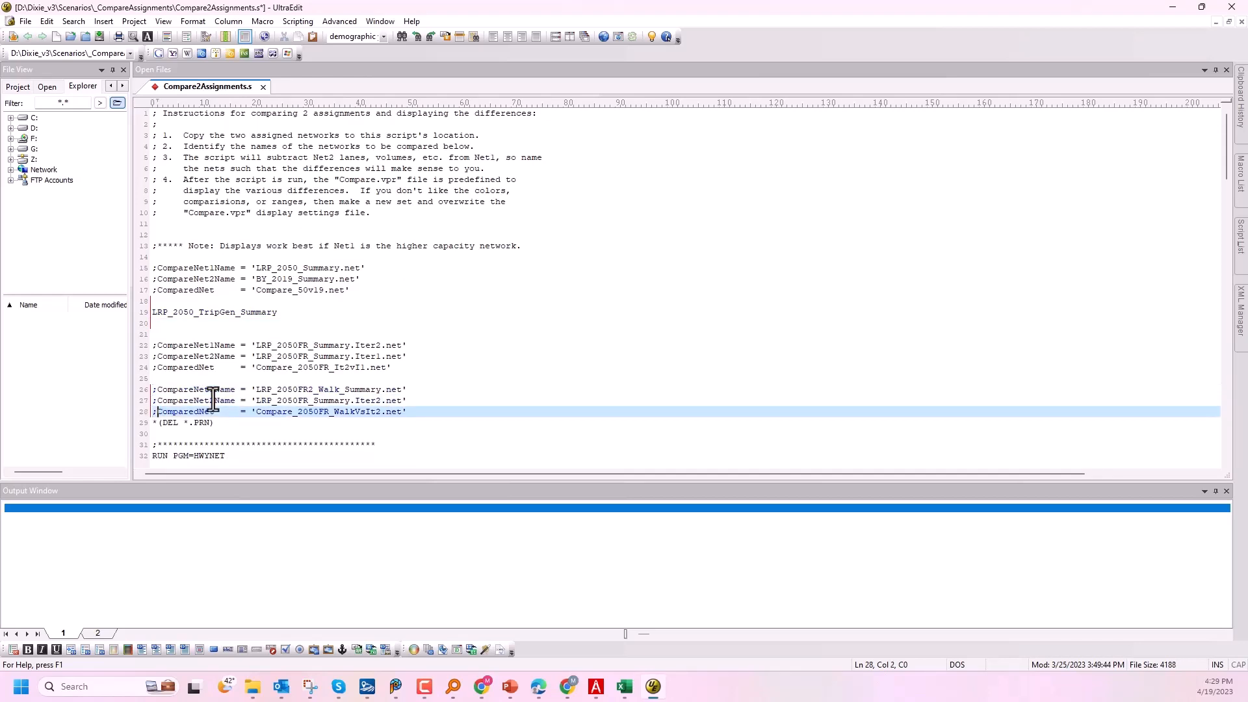
- Replace the network names on the first block's CompareNet2Name and CompareNet1Name lines with LRP_2050_TripGen_Summary, keeping the .net extension
click(228, 334)
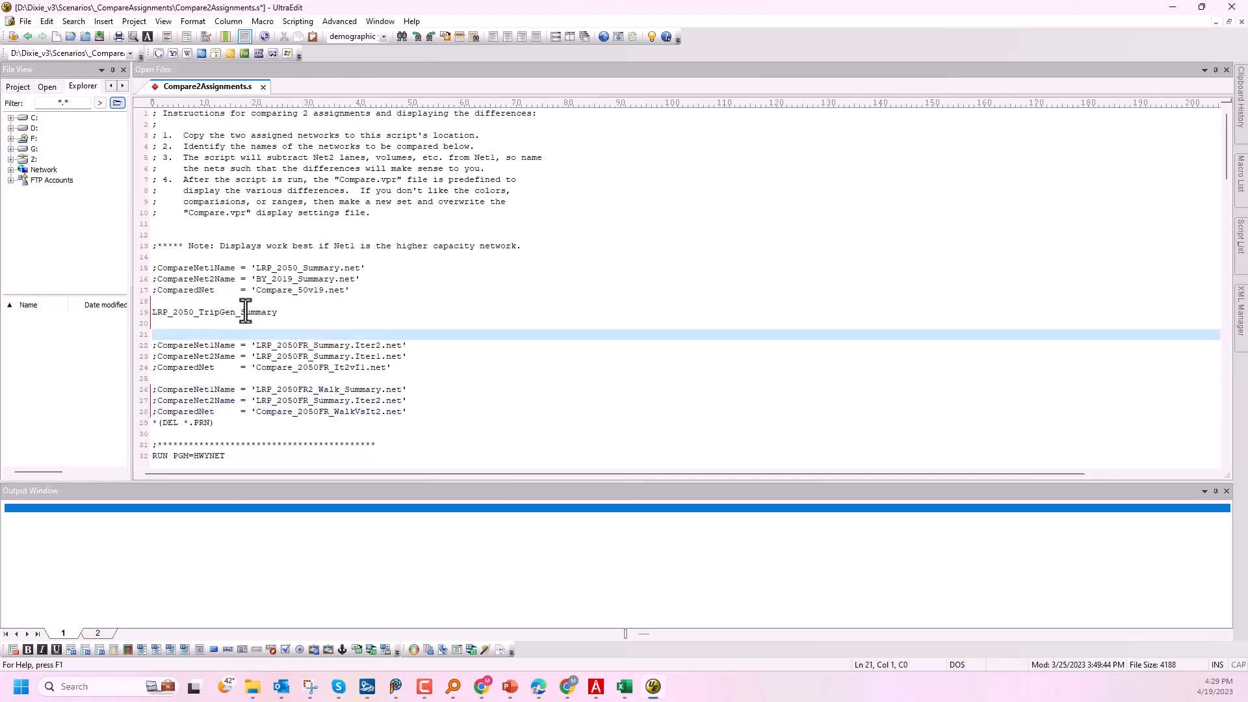
double_click(245, 312)
key(ctrl+c)
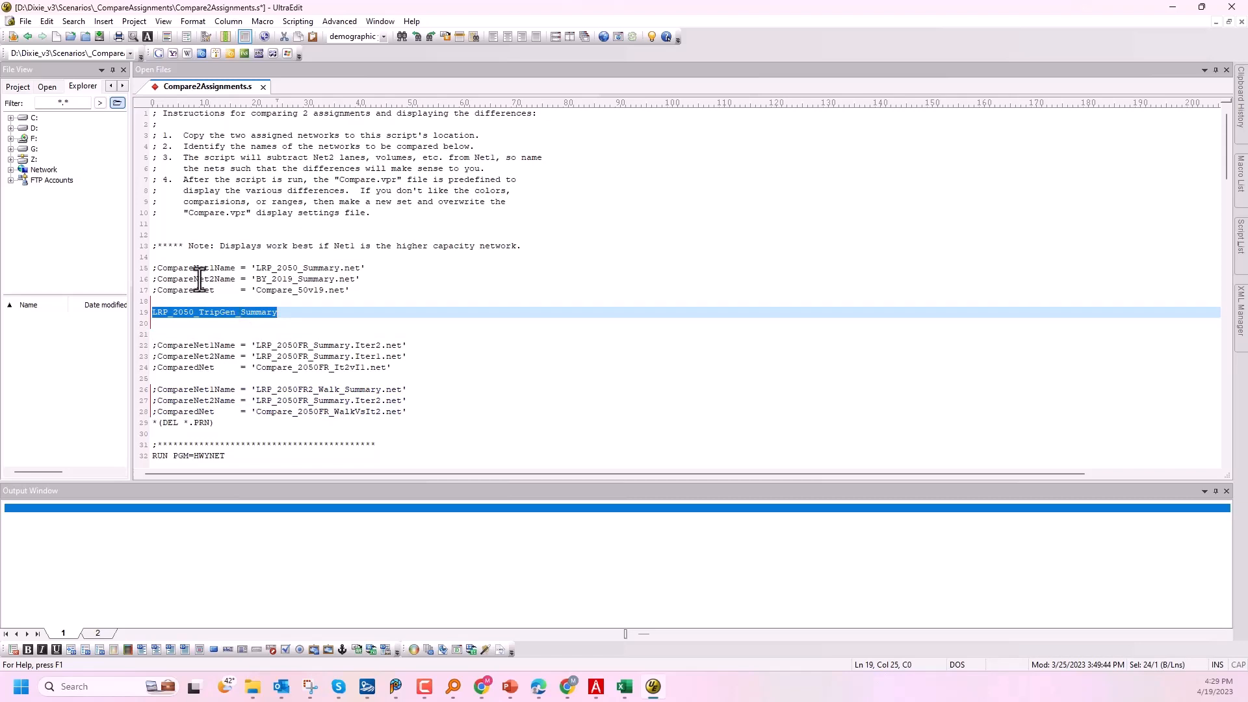
click(276, 281)
double_click(276, 281)
key(ctrl+v)
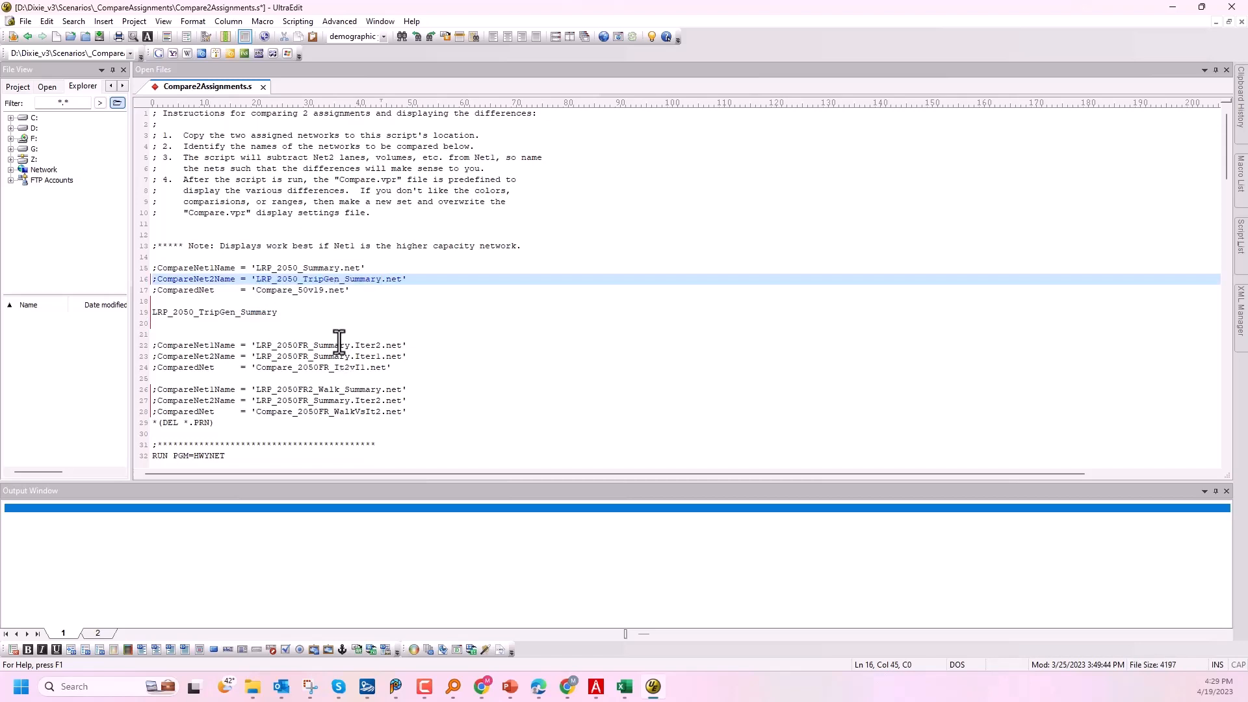
double_click(303, 268)
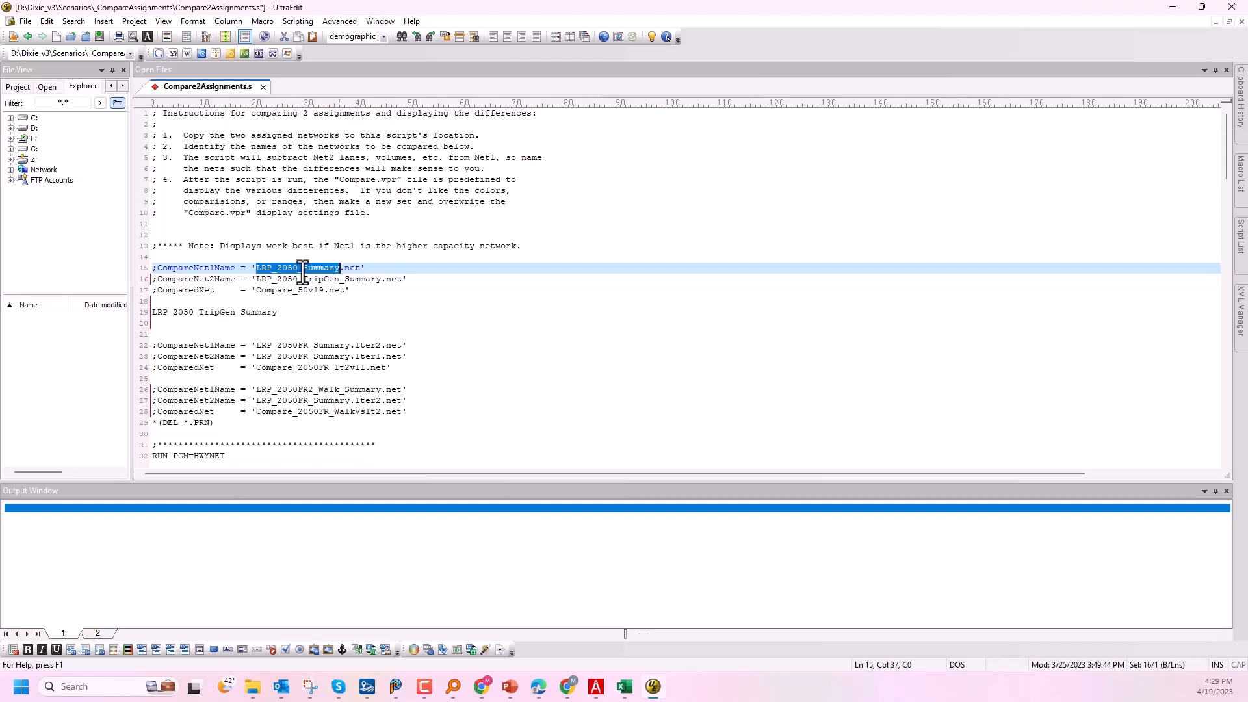
key(ctrl+v)
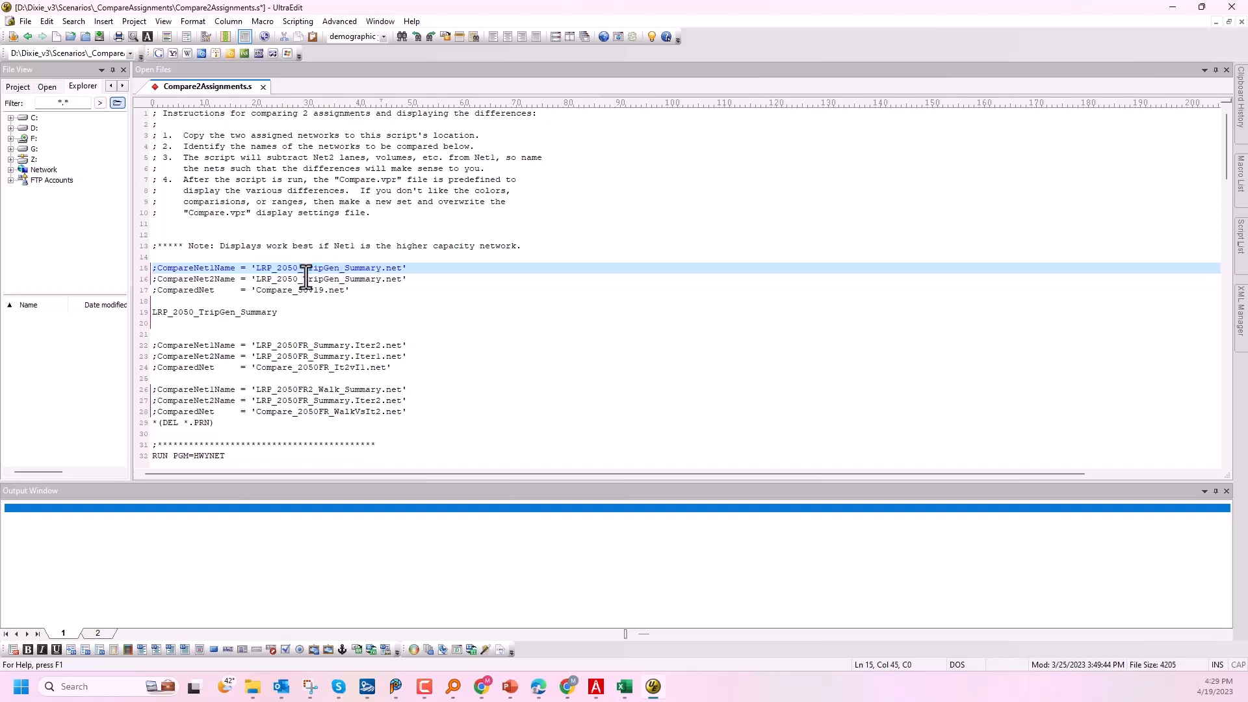
- Remove the _TripGen part from the first block's CompareNet2Name value so it reads LRP_2050_Summary.net
drag(383, 280, 345, 281)
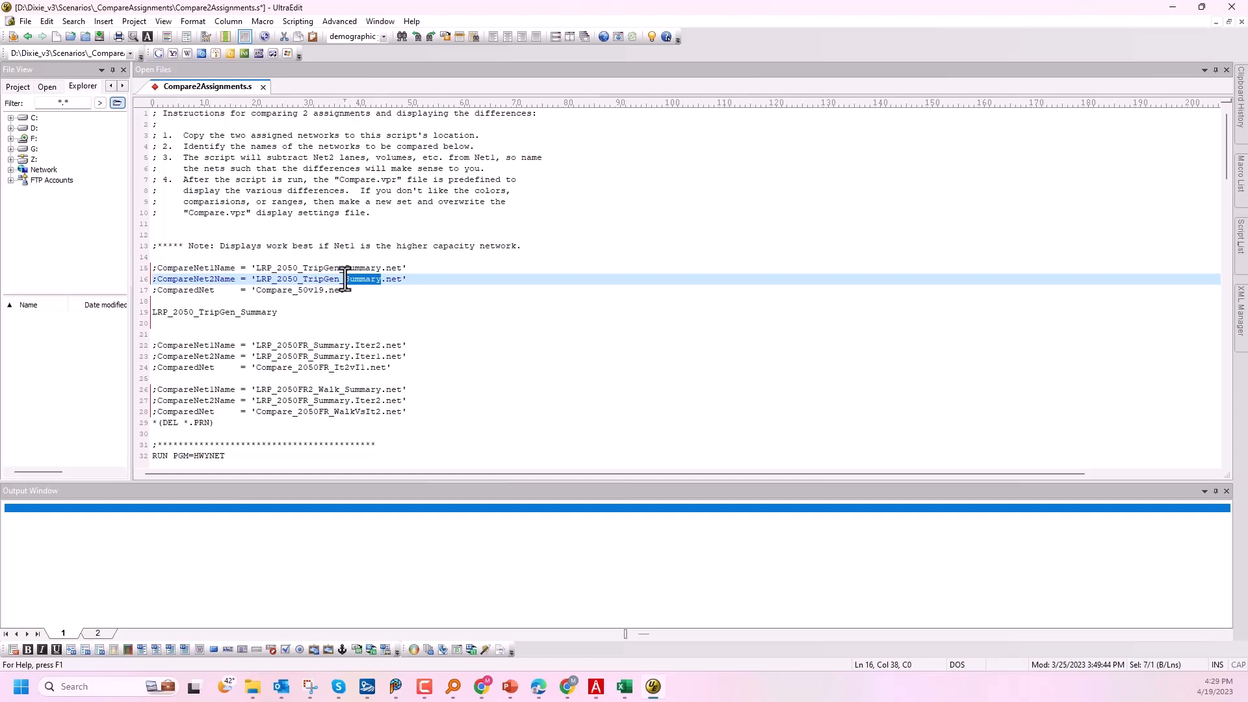
click(338, 281)
key(BackSpace)
key(BackSpace)
key(BackSpace)
key(BackSpace)
key(BackSpace)
key(BackSpace)
key(BackSpace)
key(BackSpace)
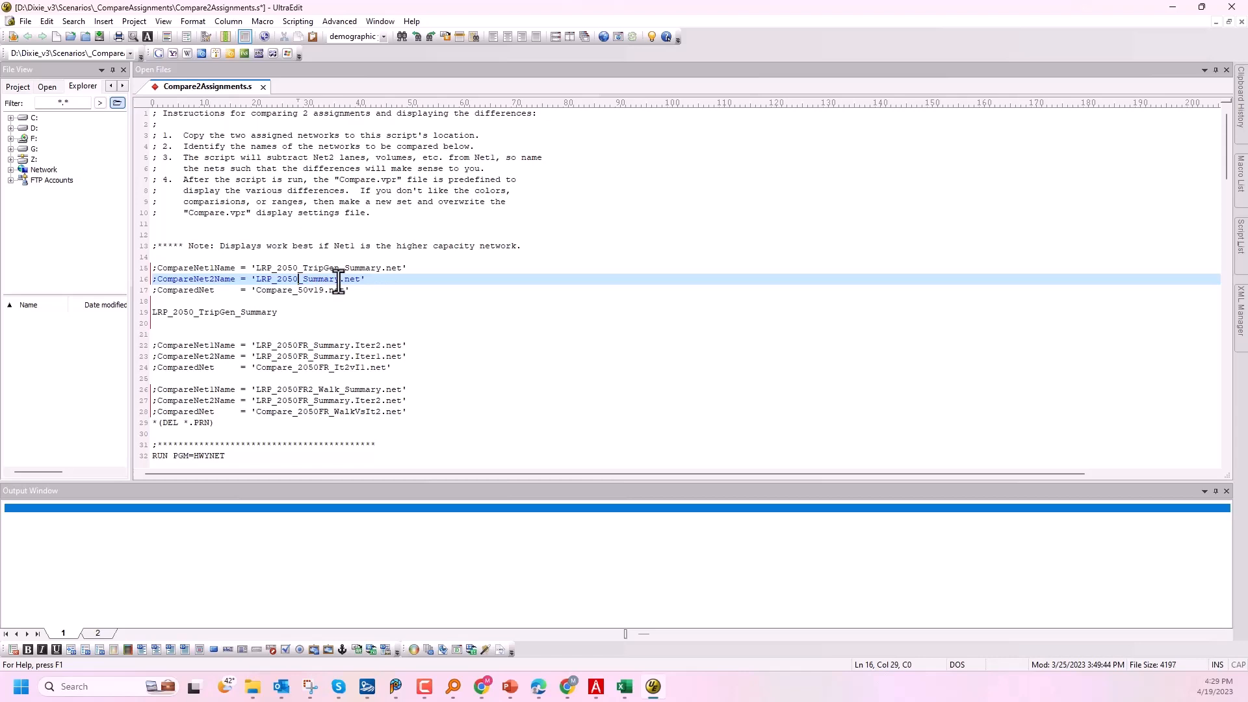
click(323, 300)
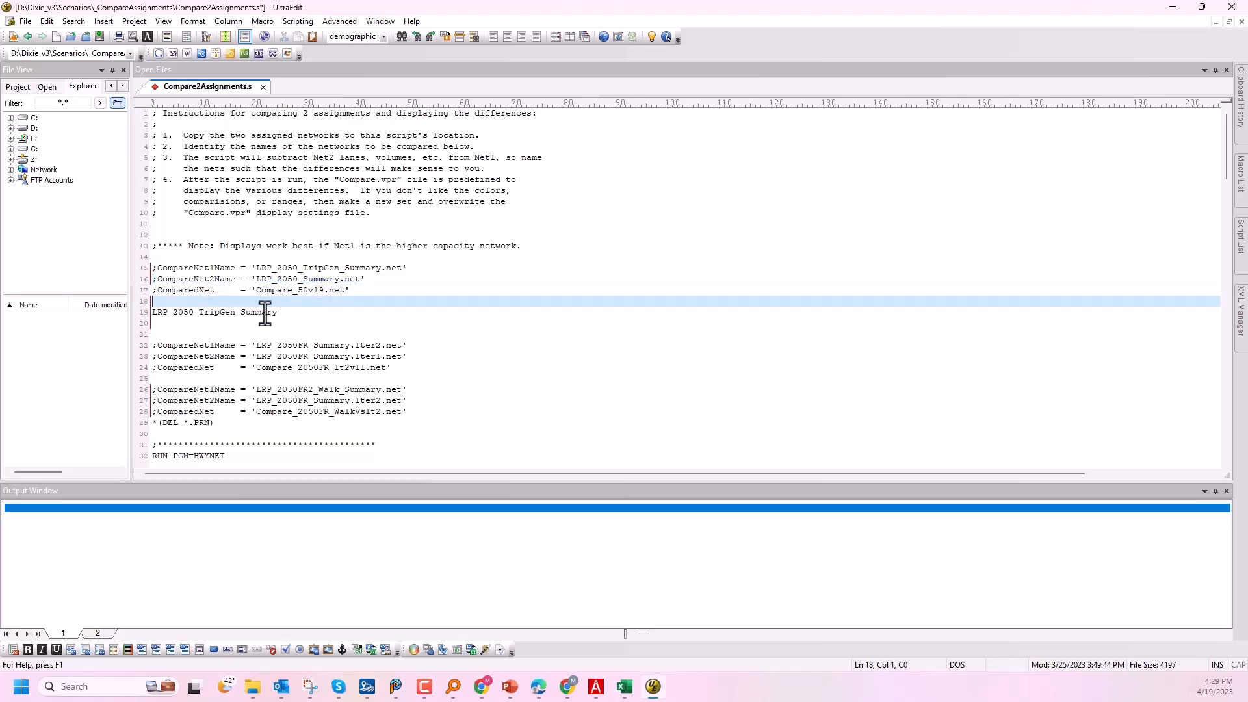
- Delete the leftover LRP_2050_TripGen_Summary line and the surplus blank lines beneath the first comparison block
triple_click(244, 312)
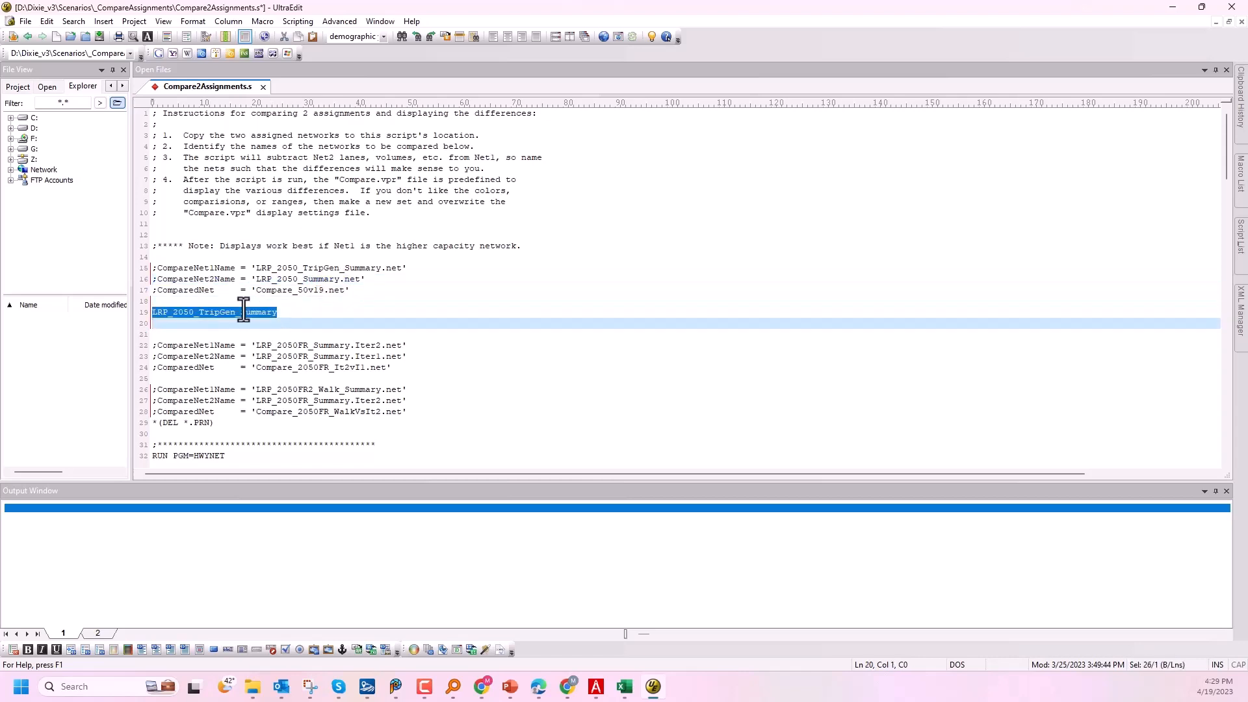
key(Delete)
key(Delete)
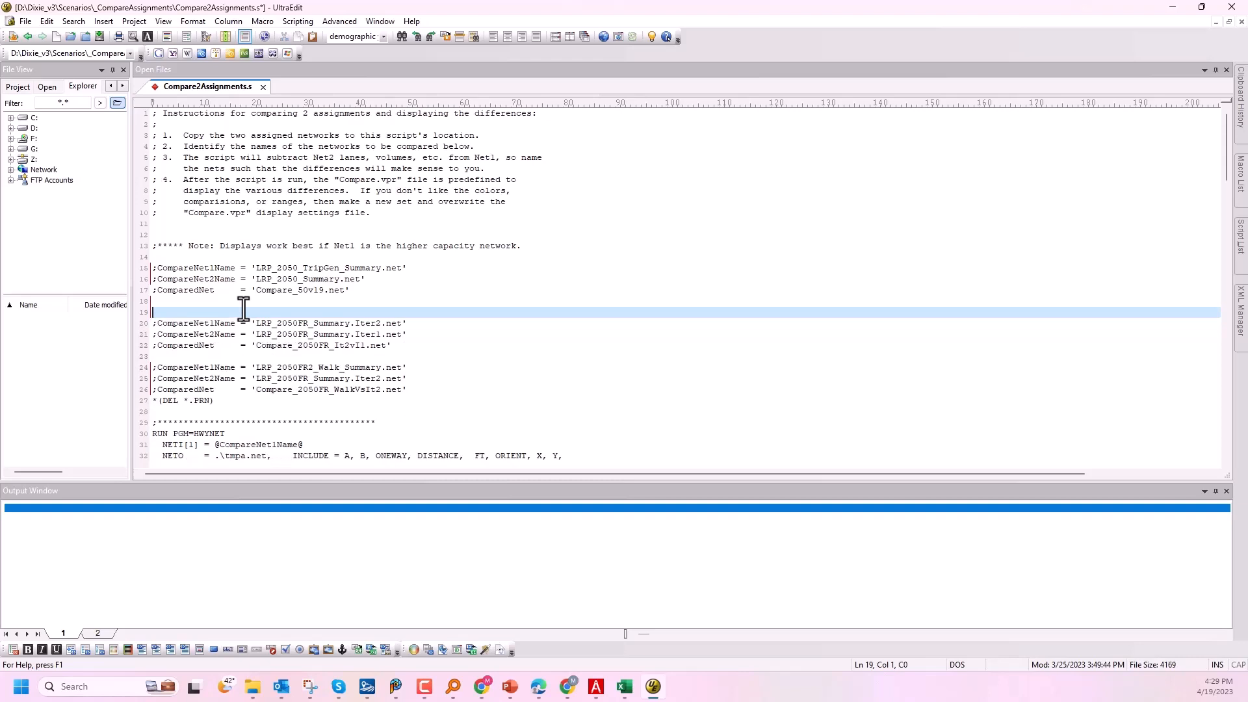
key(Delete)
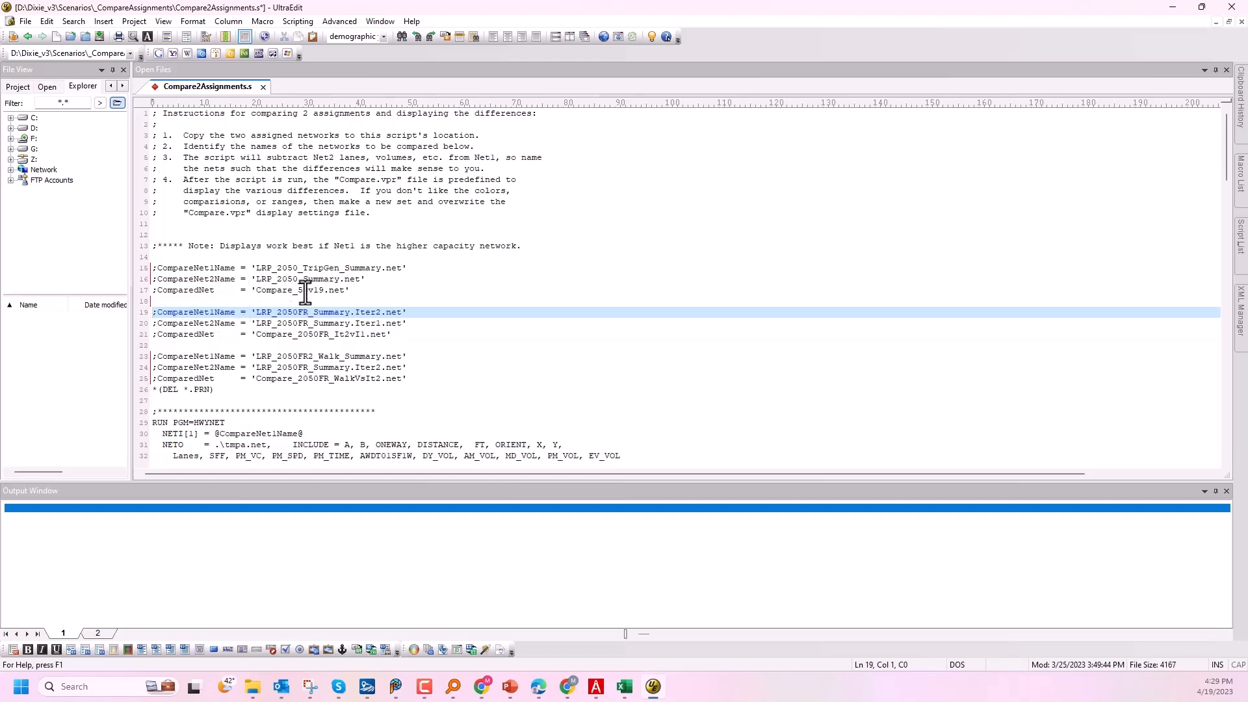
- Change the first block's ComparedNet value to Compare_TG50v50.net
click(308, 269)
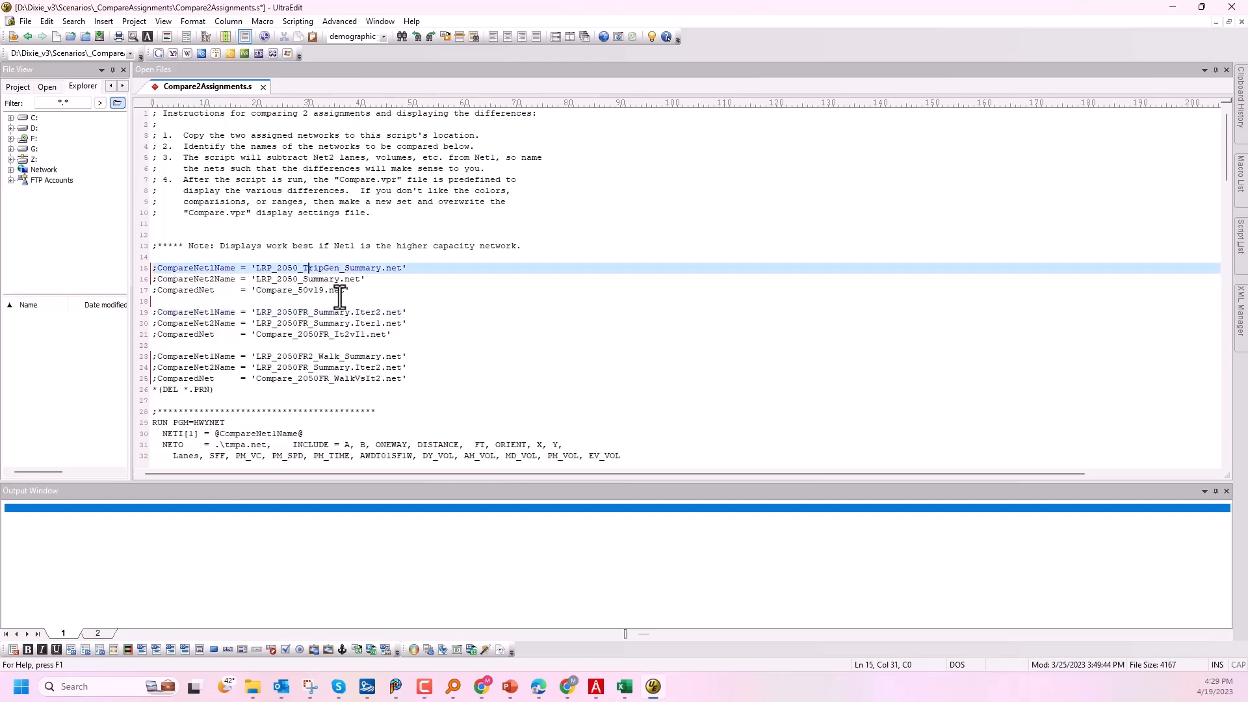
click(302, 290)
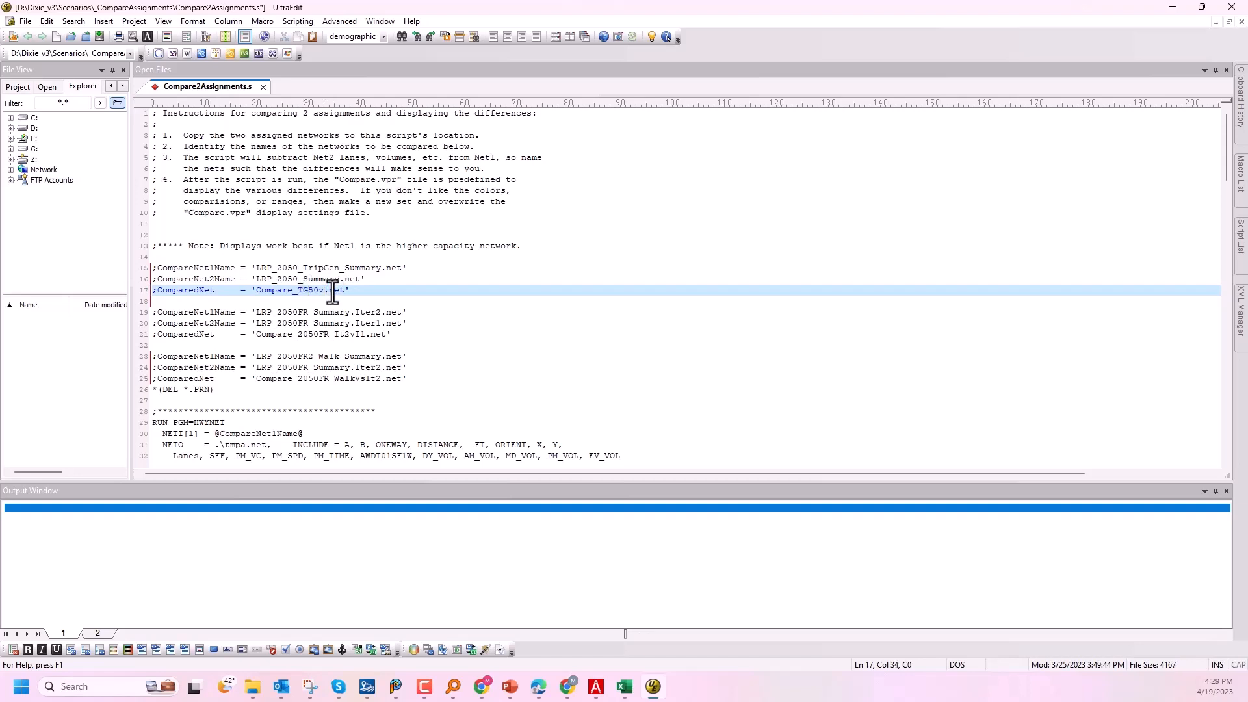
- Uncomment the three lines of the Compare_TG50v50 block by removing their leading semicolons, and save the script
click(155, 268)
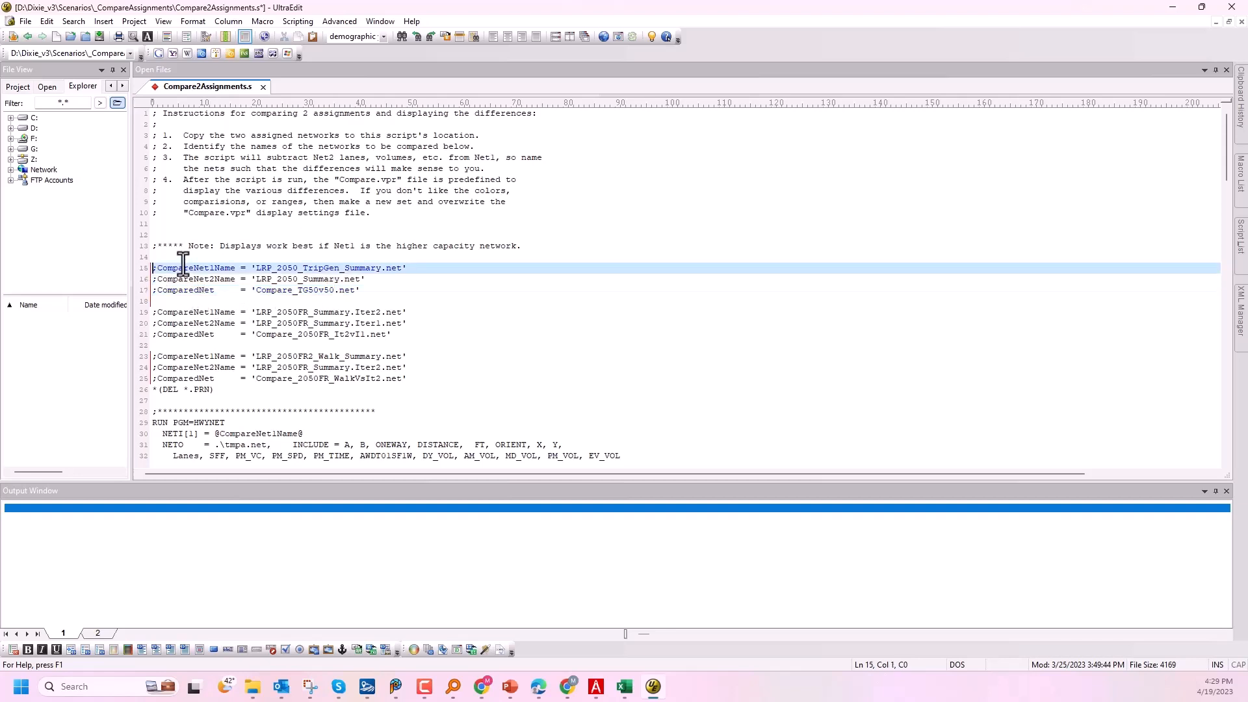
key(Delete)
key(Down)
key(Delete)
key(Down)
key(Delete)
click(199, 334)
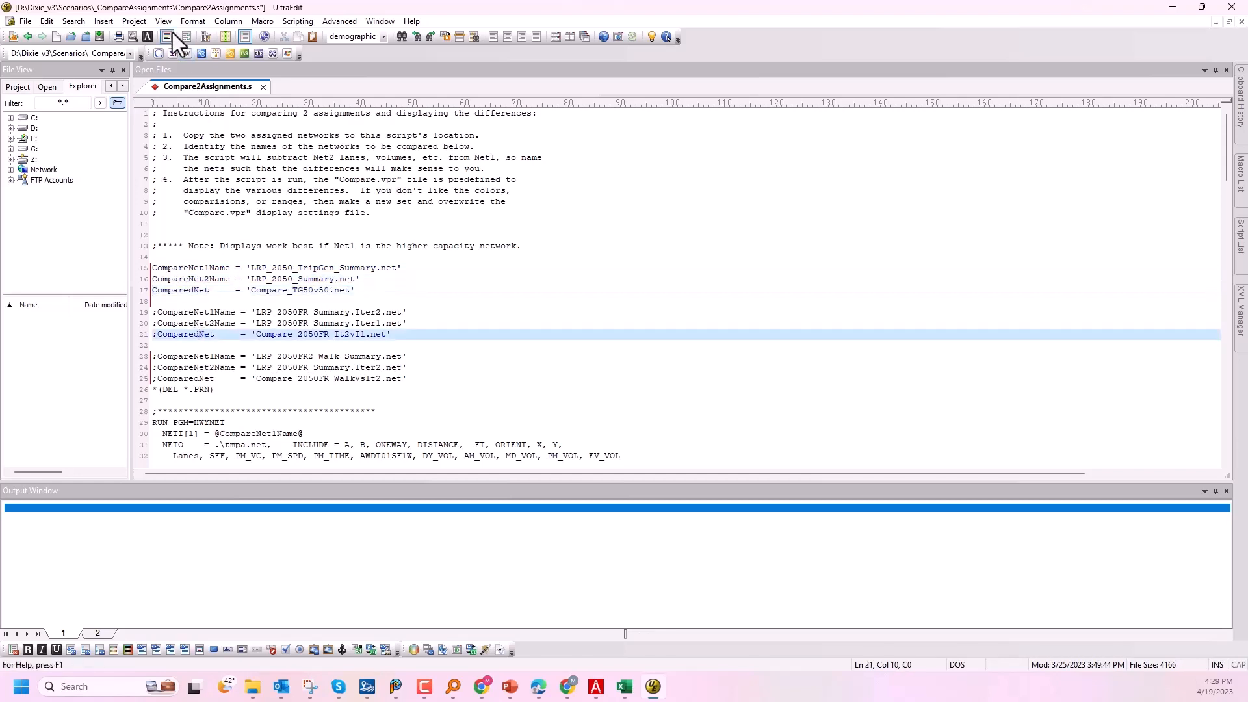
click(97, 36)
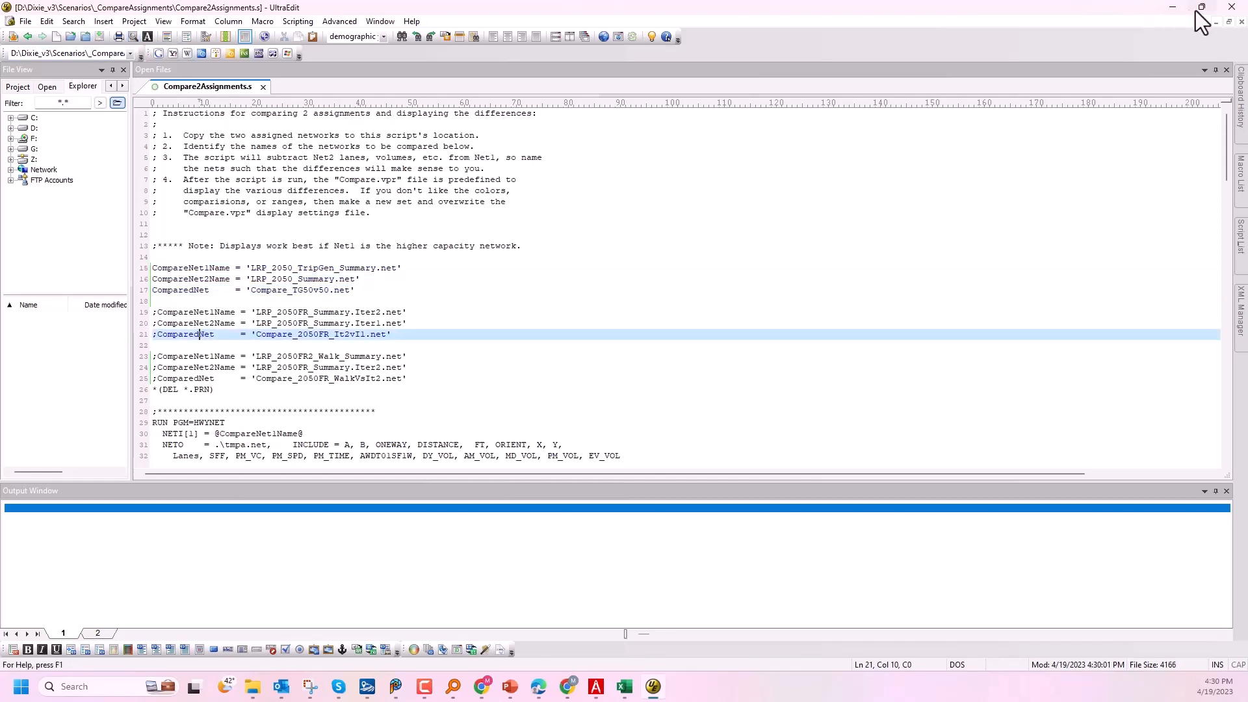
- Run Compare2Assignments.s from the _CompareAssignments folder with CUBE Voyager using its preset run parameters, and close the run window
click(1173, 6)
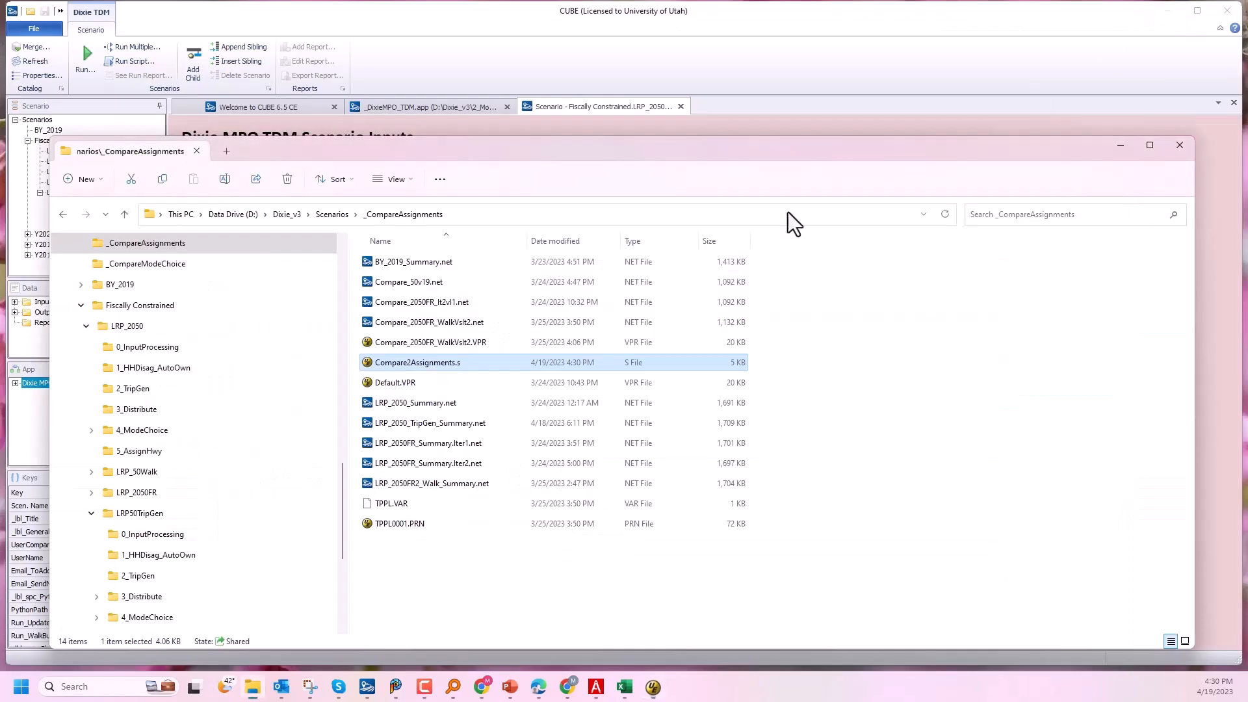
right_click(460, 371)
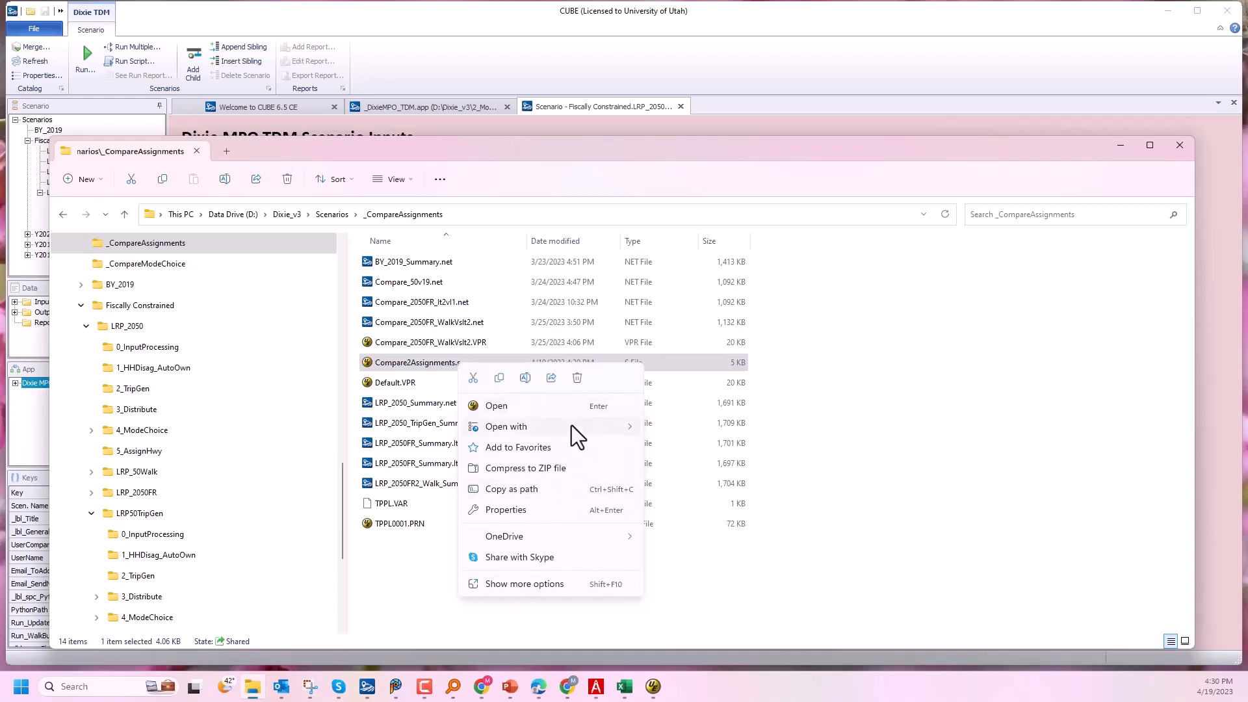
mouse_move(573, 432)
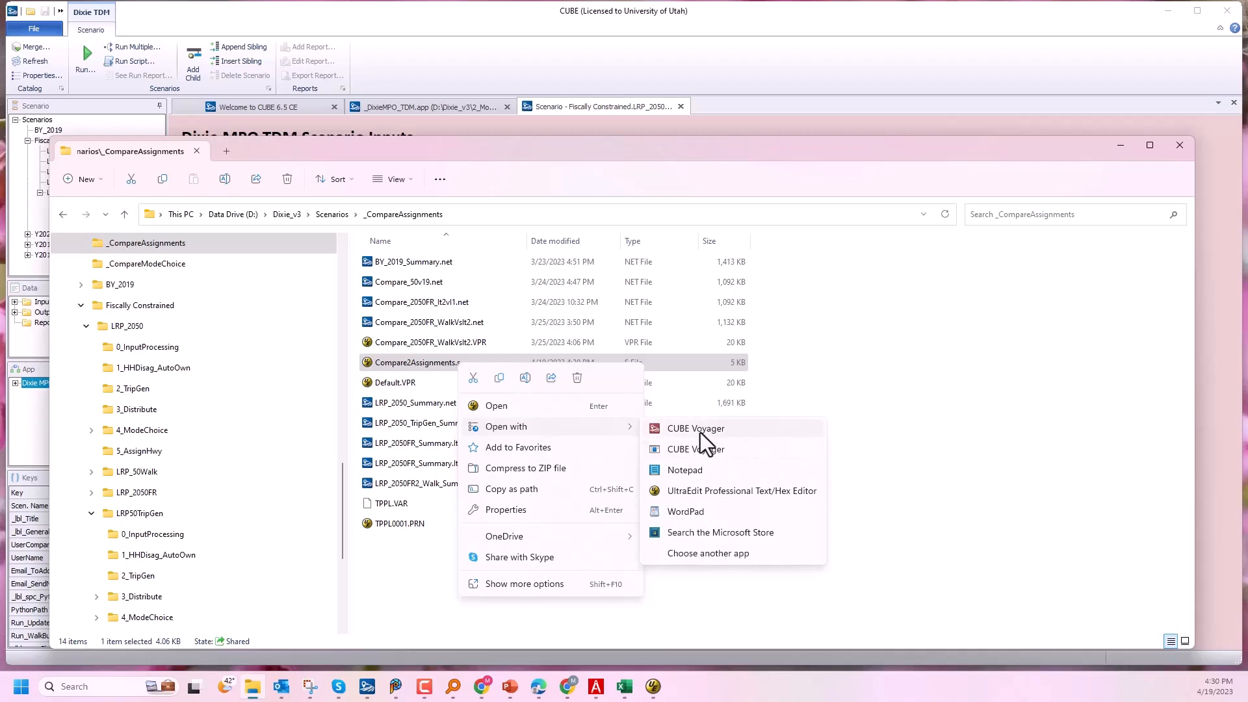
click(700, 433)
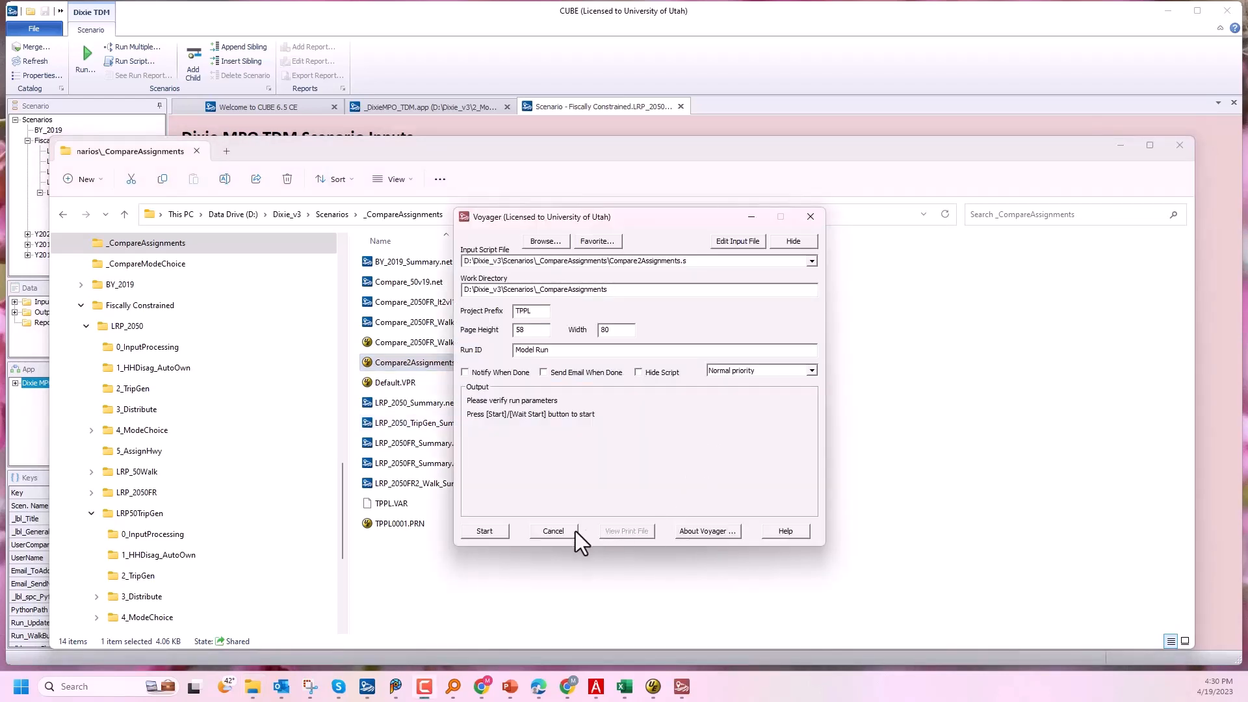
click(501, 535)
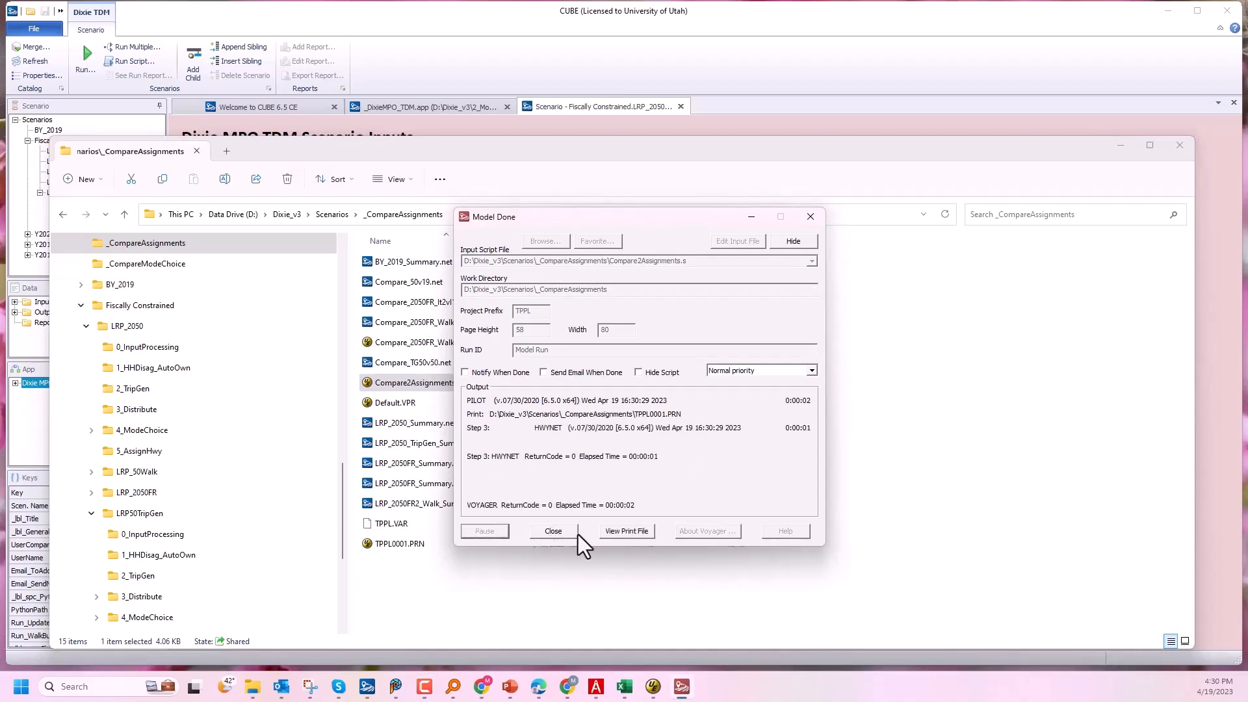
click(810, 217)
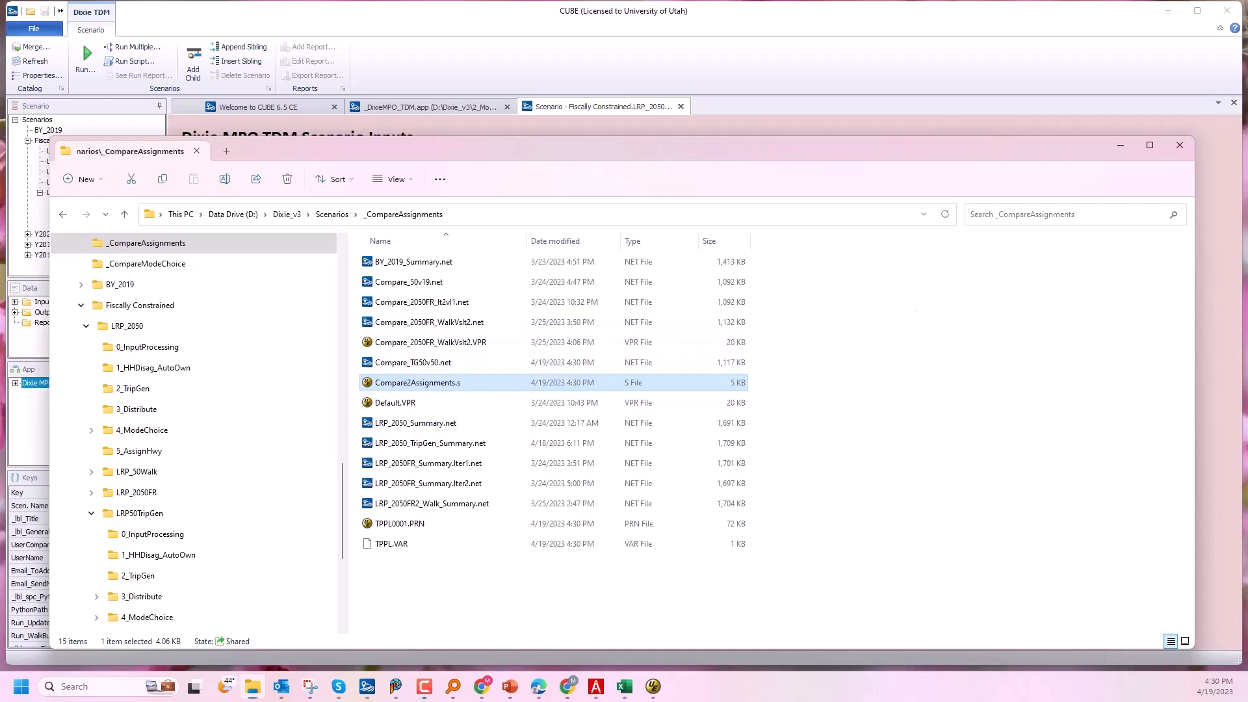
- Open the Compare_TG50v50.net network from the _CompareAssignments folder in CUBE
click(419, 364)
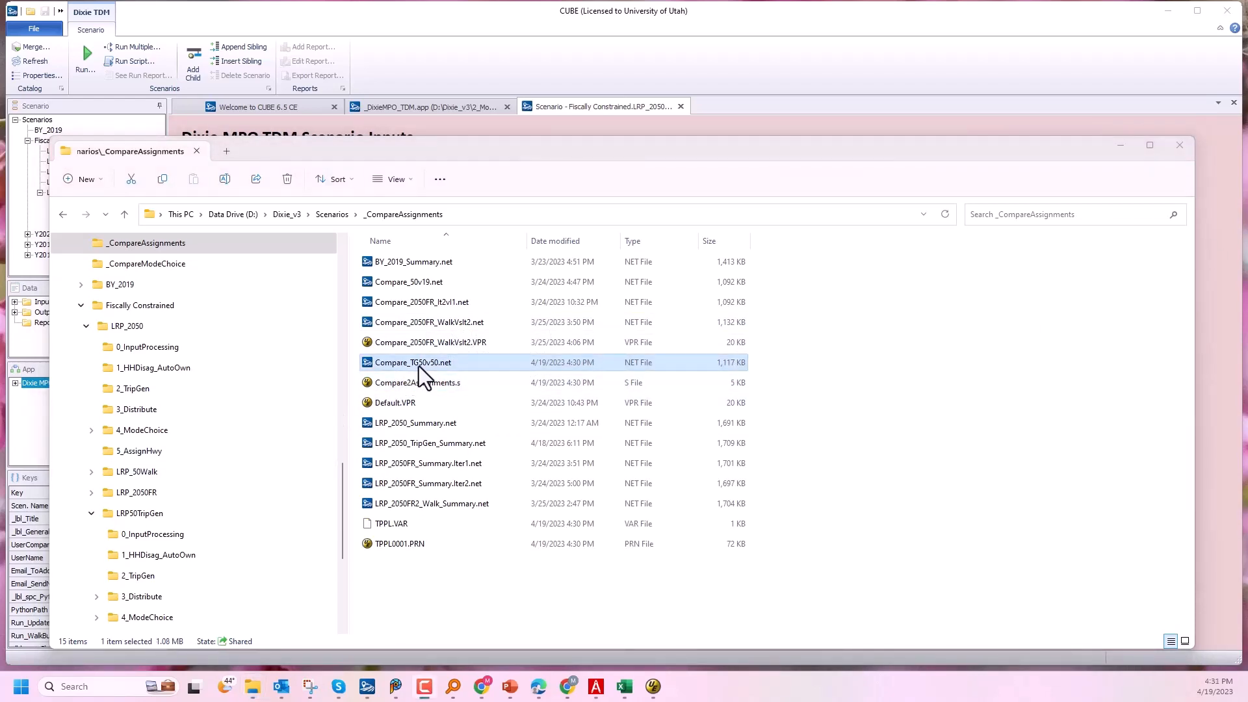
right_click(419, 366)
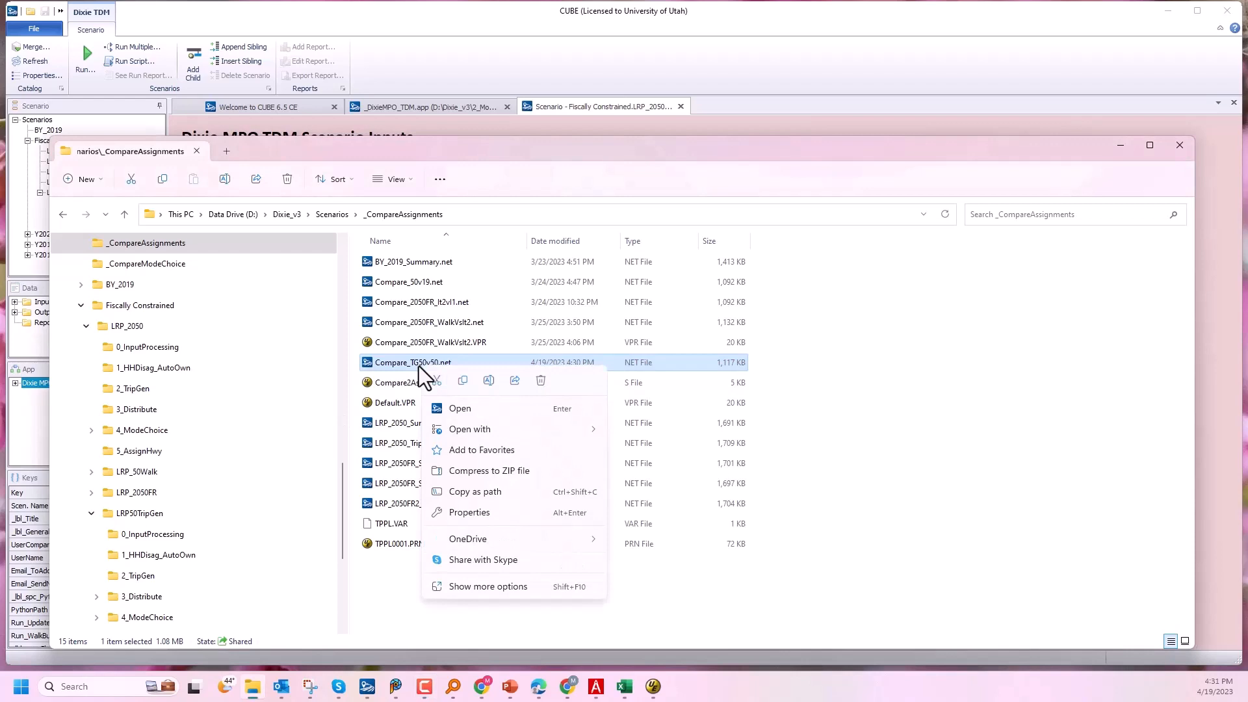
click(459, 409)
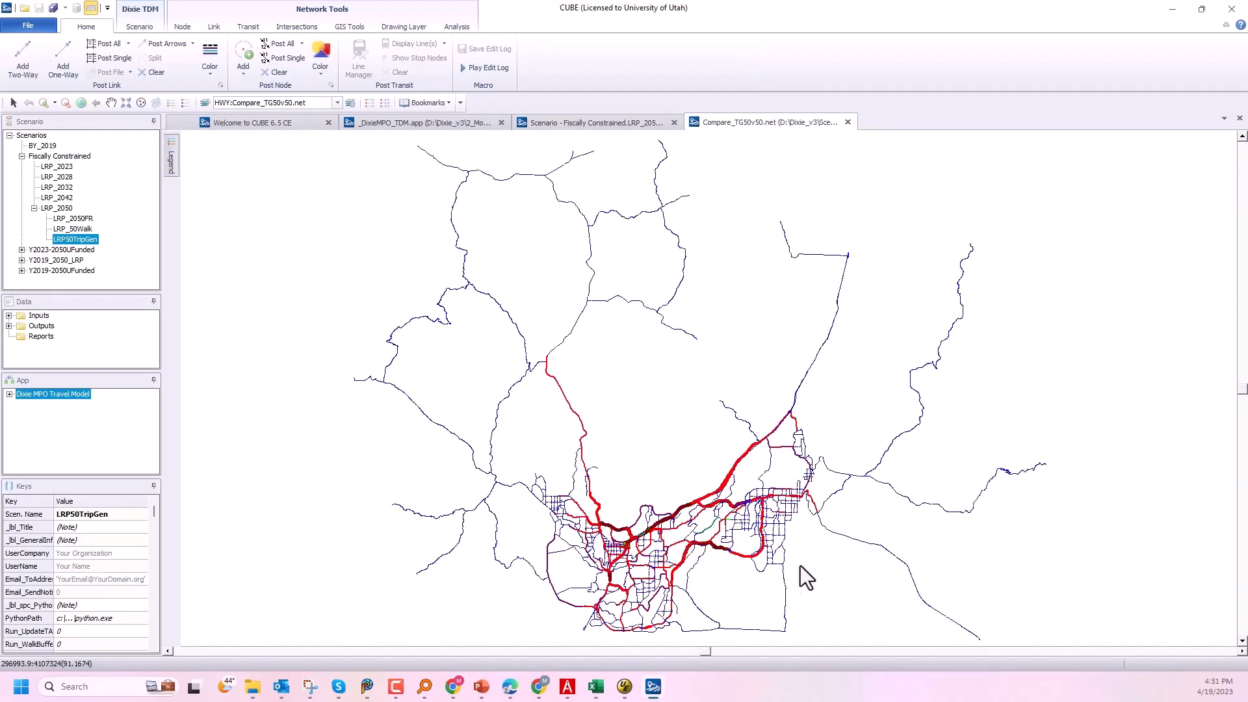
- Examine the colored link volume differences across the dense urban part of the comparison network
scroll(765, 557, down, 1)
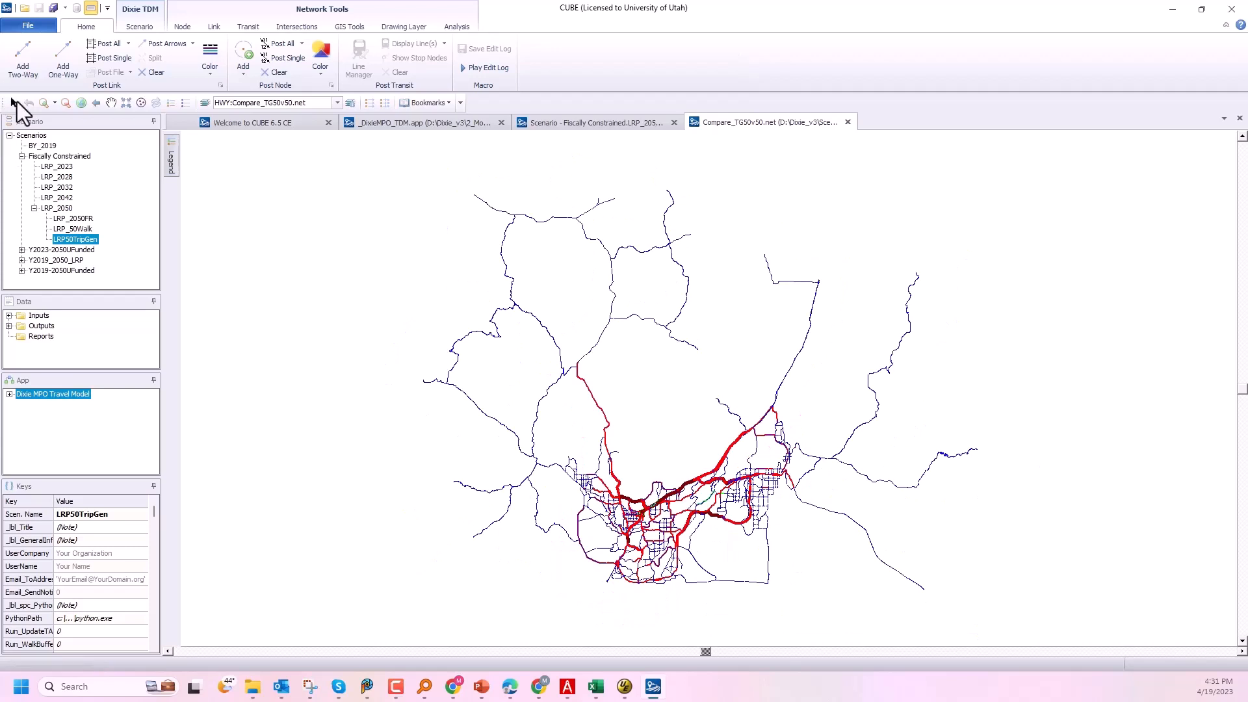
click(44, 103)
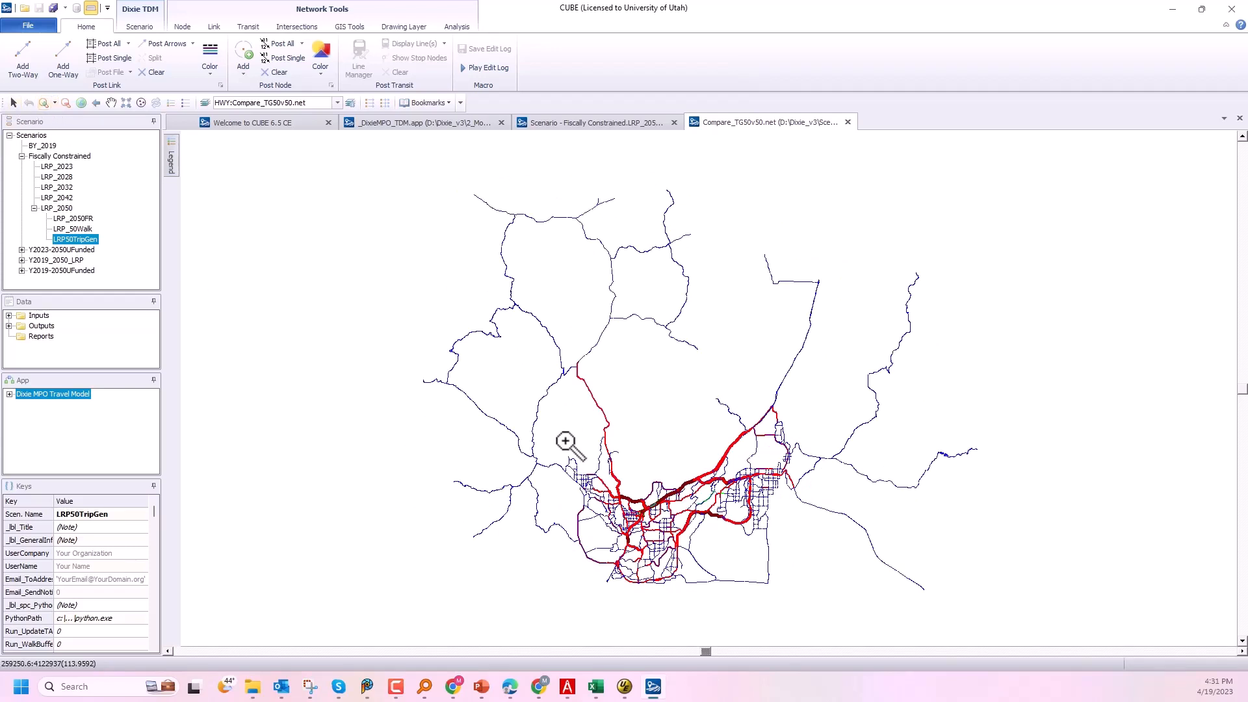
drag(565, 446, 808, 582)
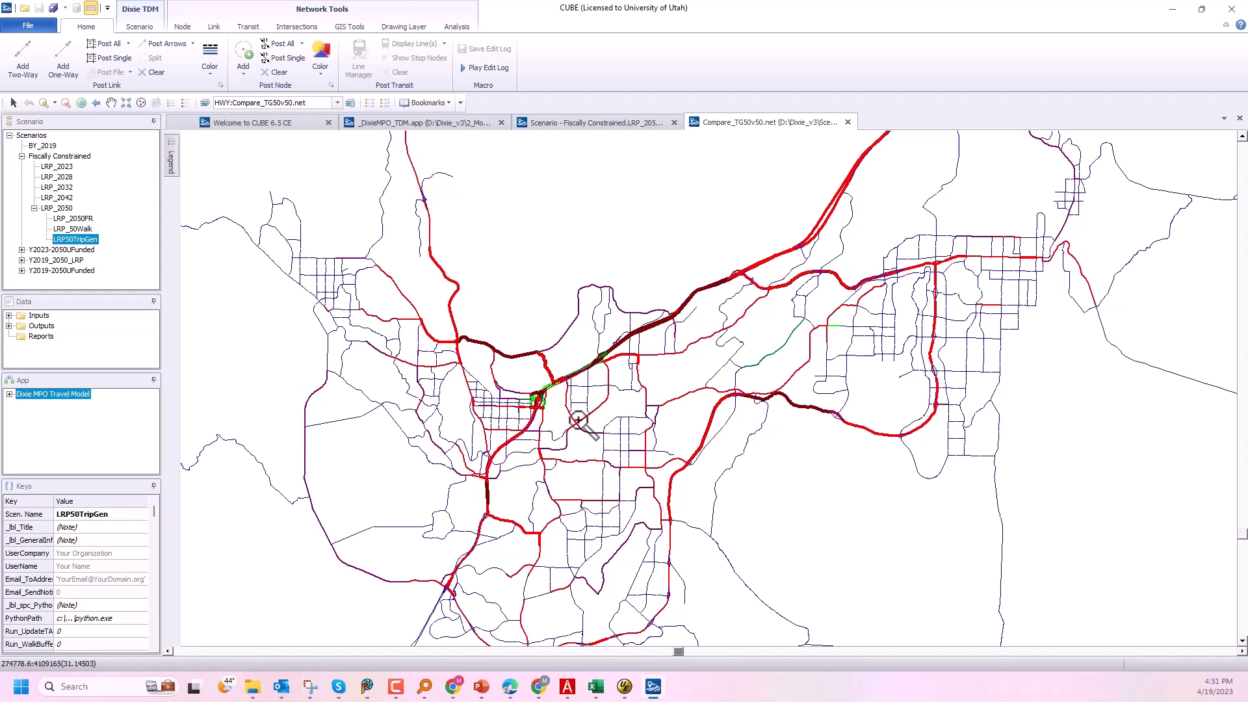
scroll(577, 421, up, 2)
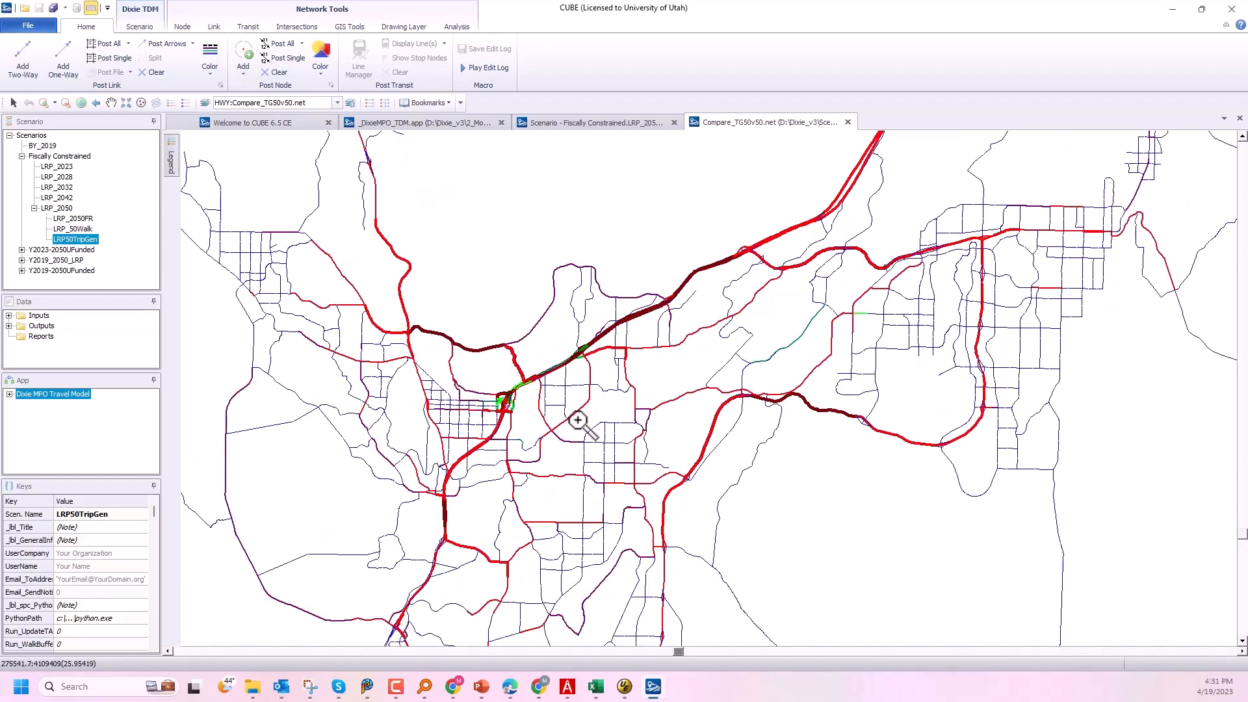
scroll(578, 421, up, 2)
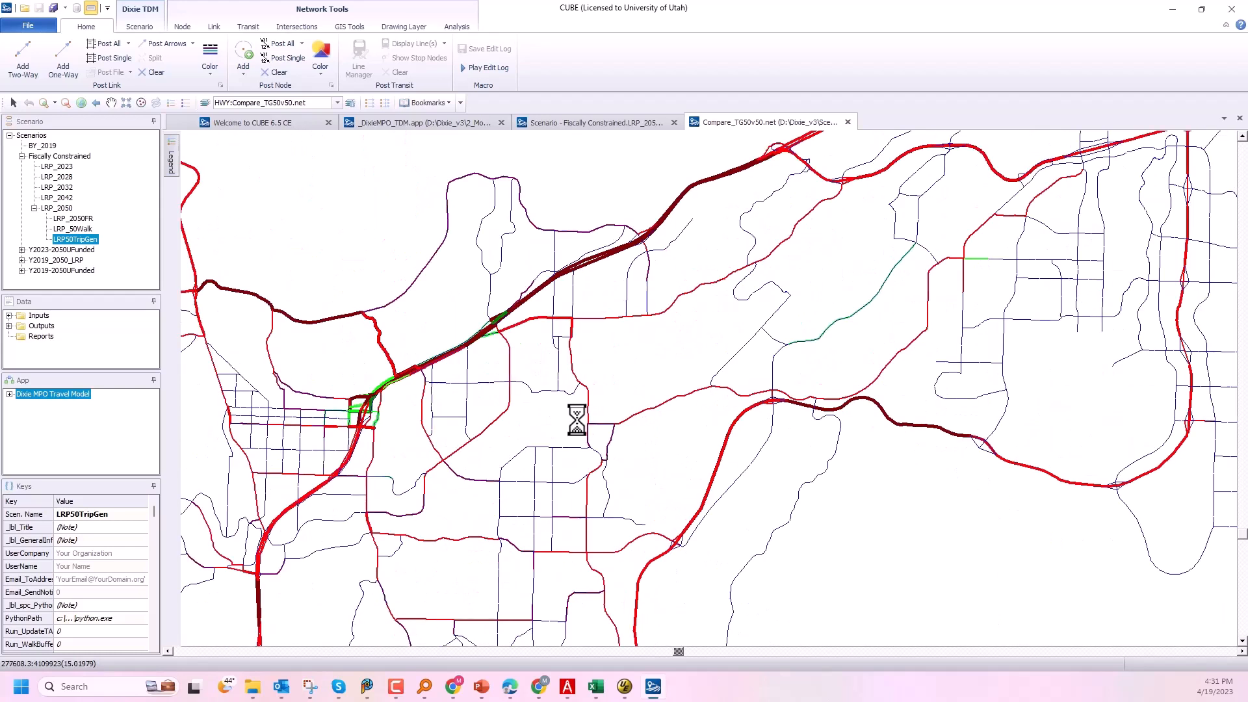
scroll(578, 421, down, 1)
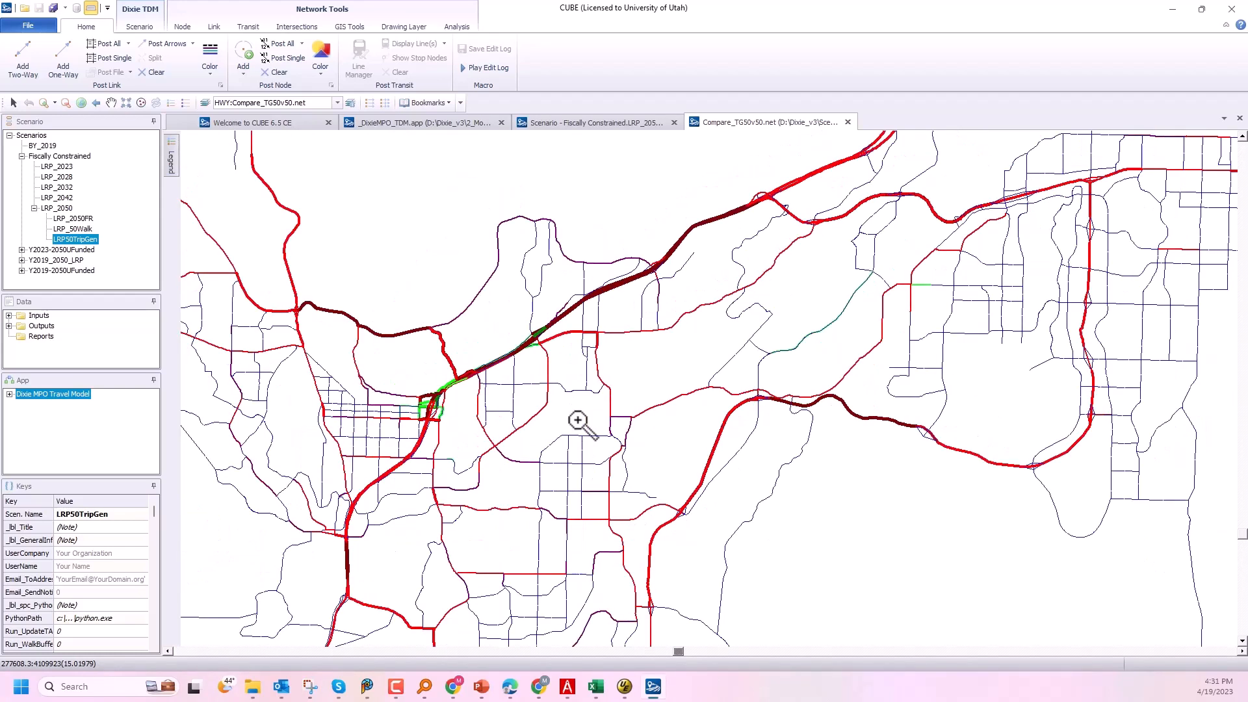
scroll(577, 421, down, 1)
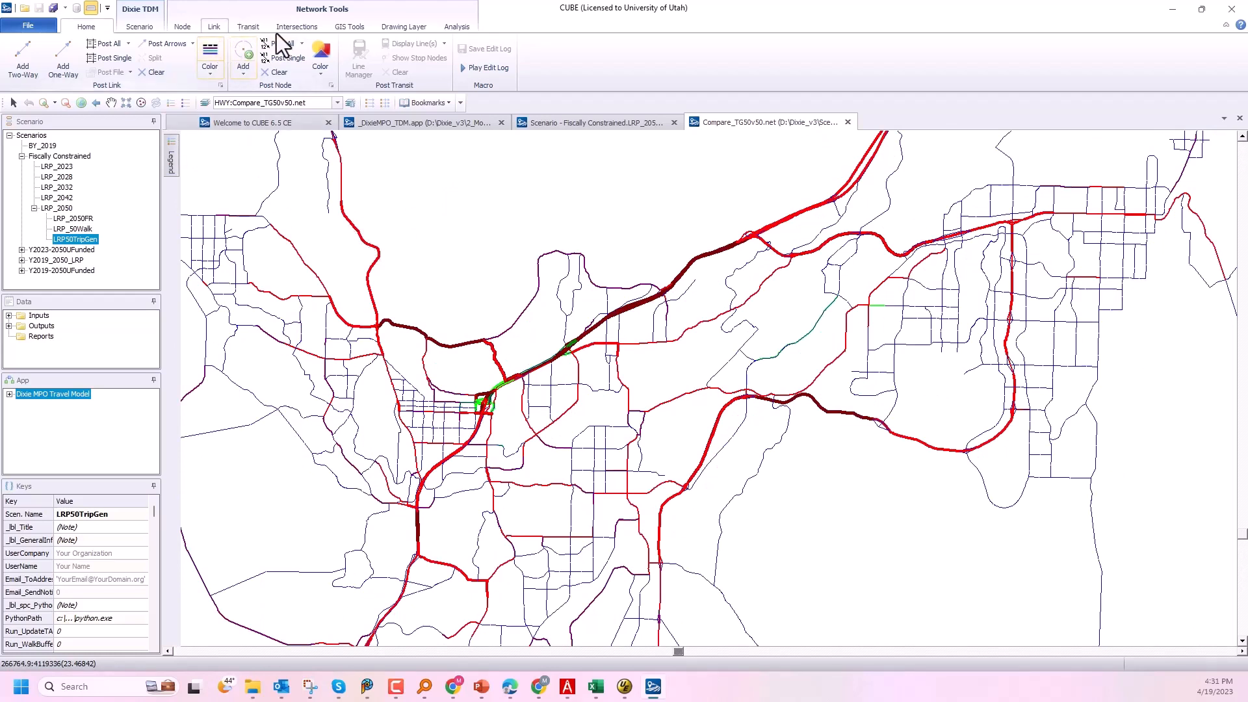
- Define node color specification 8 with red size 6 markers for the criterion N < 1000 and apply it to the network
click(324, 64)
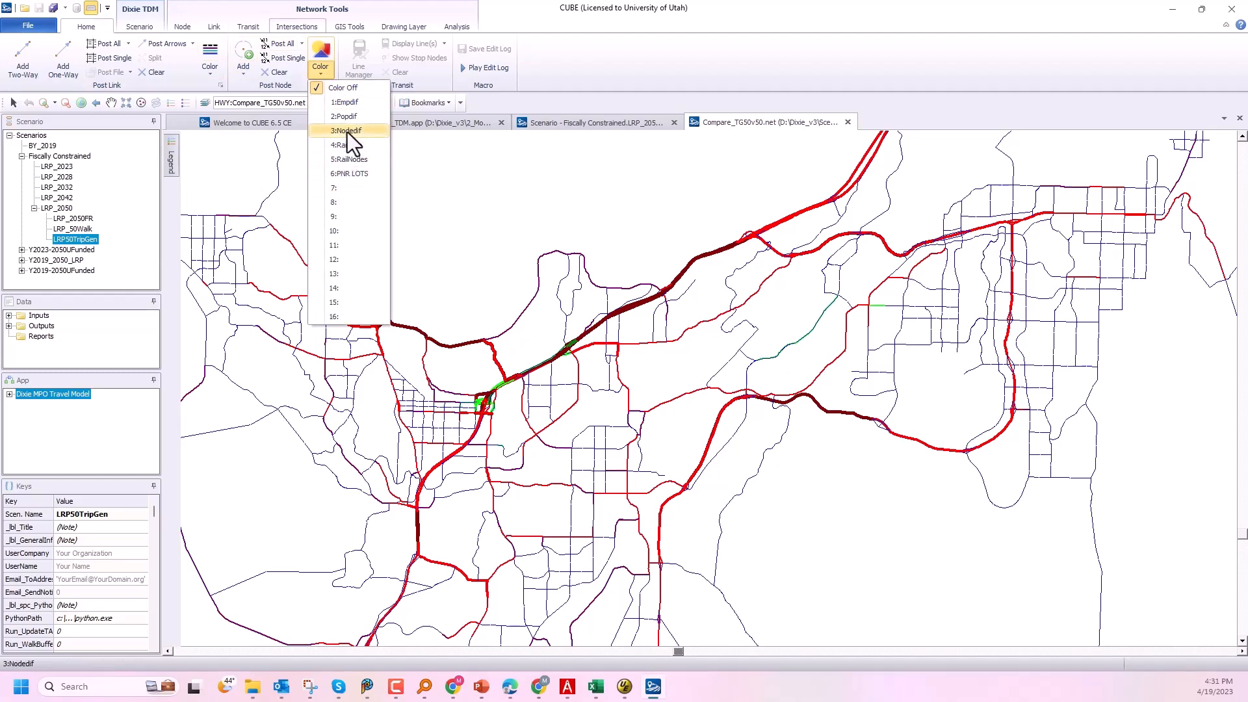
click(341, 201)
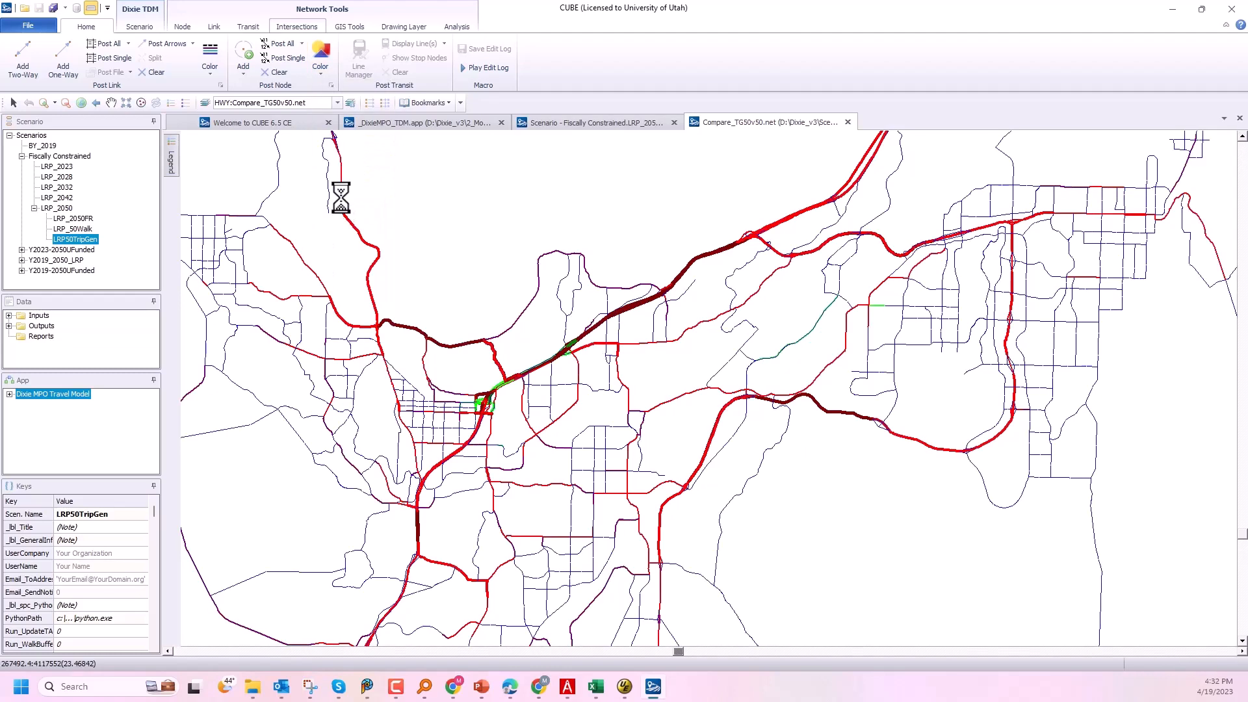
click(318, 53)
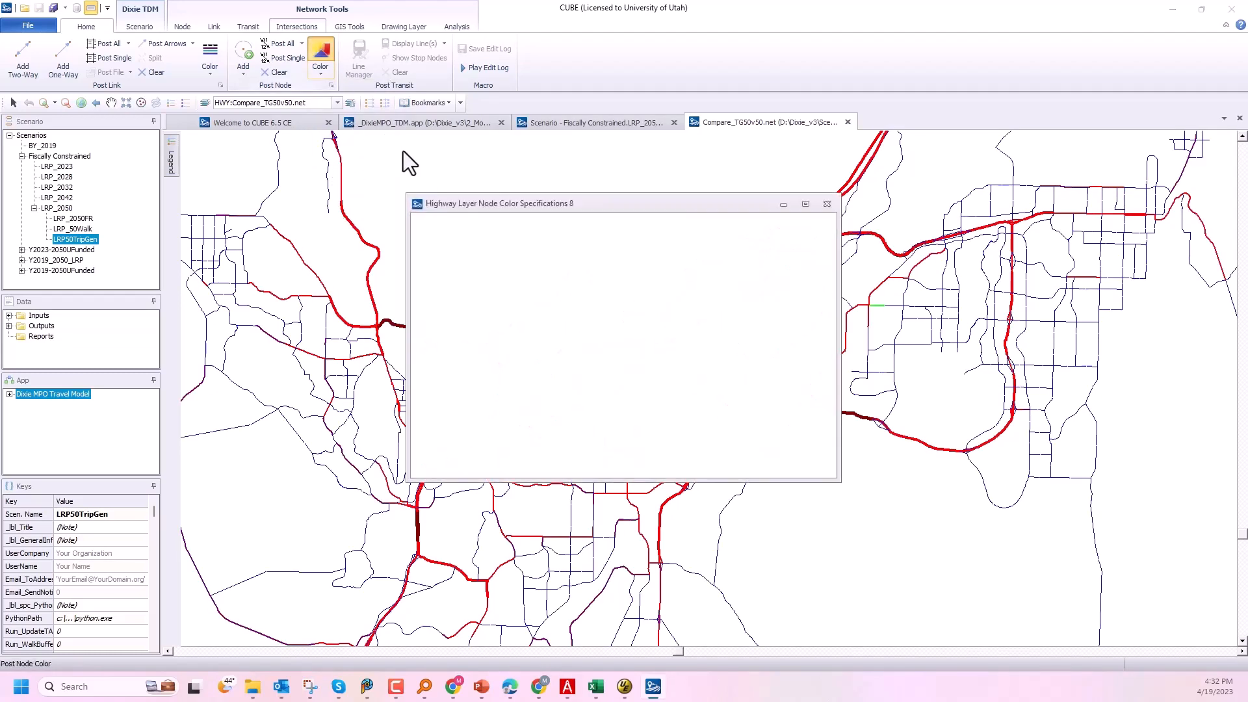
click(482, 221)
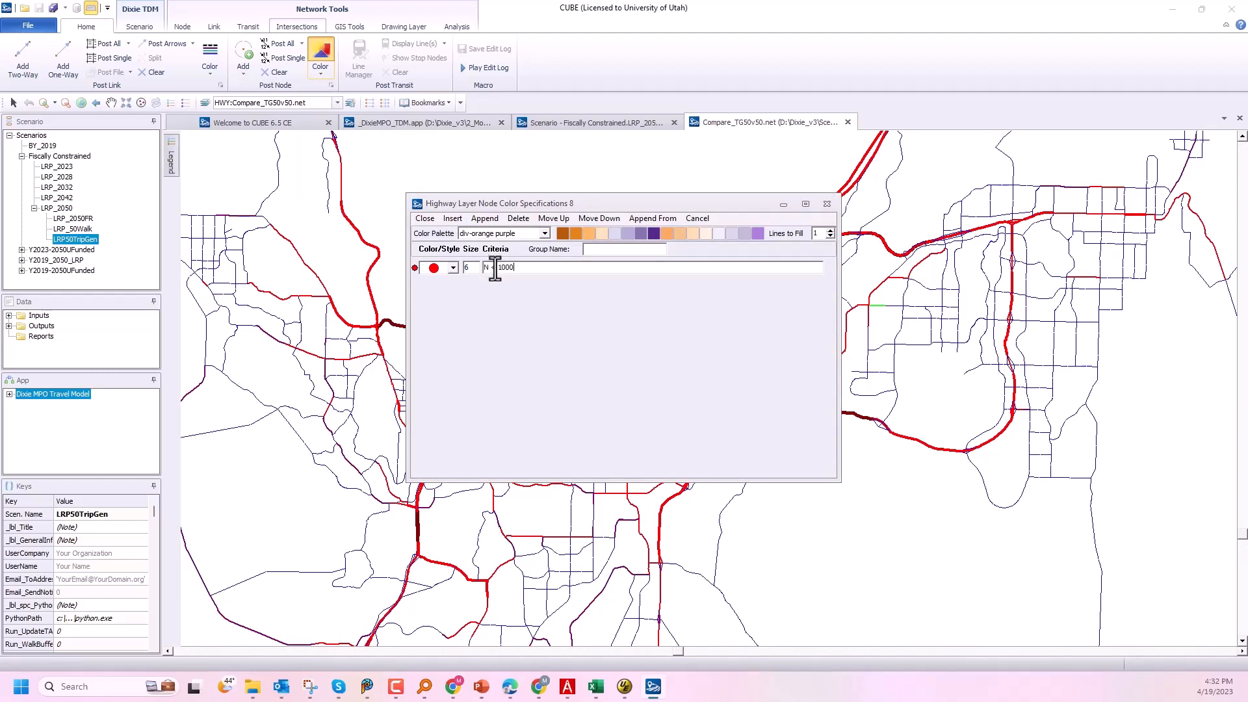
click(607, 250)
click(424, 219)
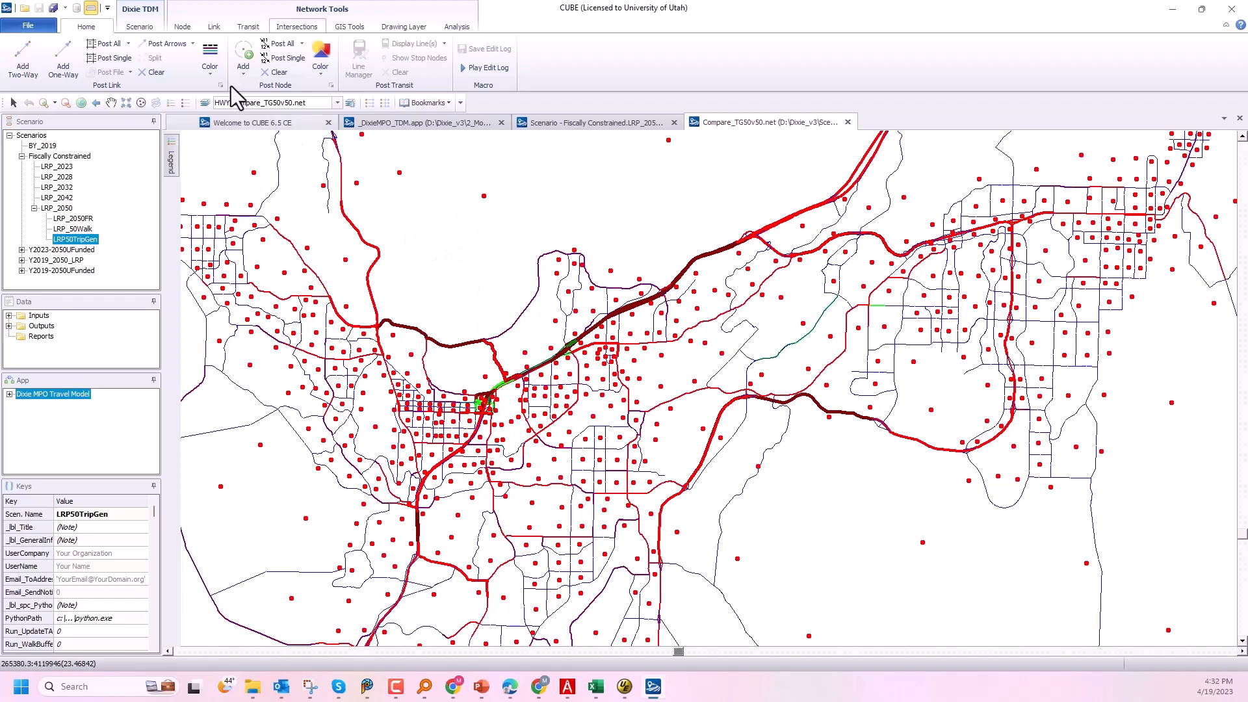
click(142, 45)
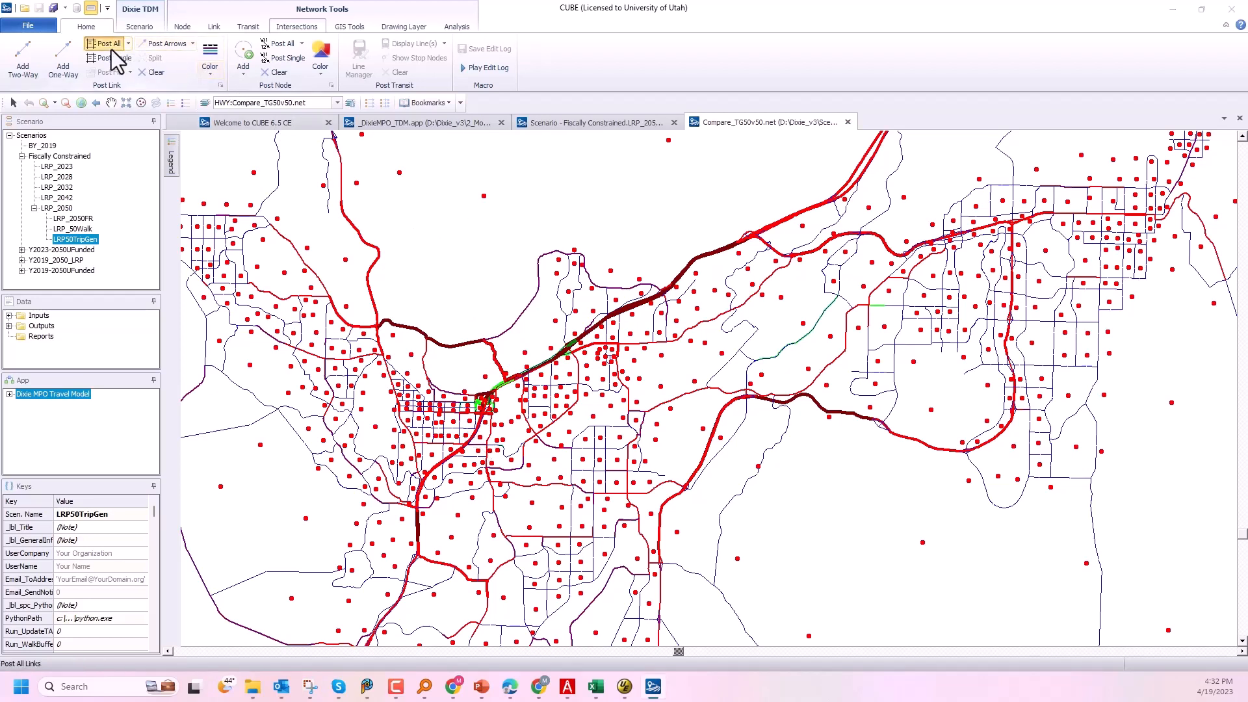
click(112, 51)
click(629, 447)
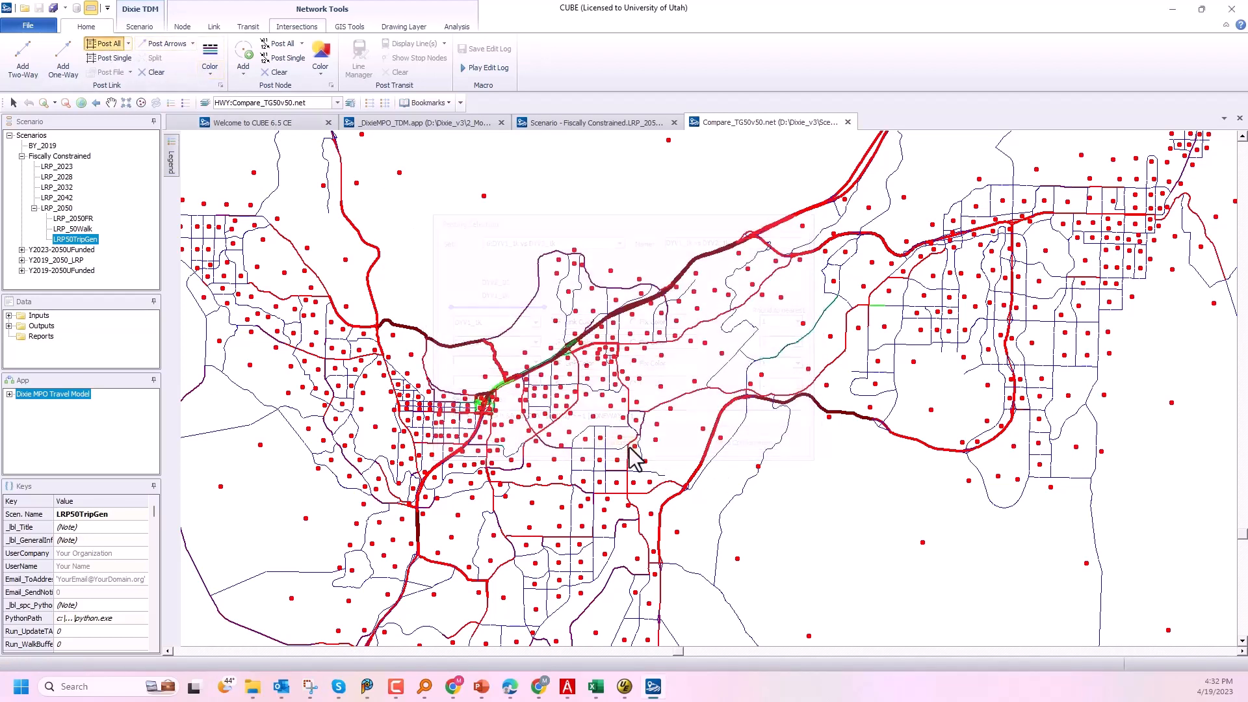
click(63, 57)
- Open the attributes of a zone centroid node east of the dense urban core and examine its employment and trip production and attraction fields
click(13, 102)
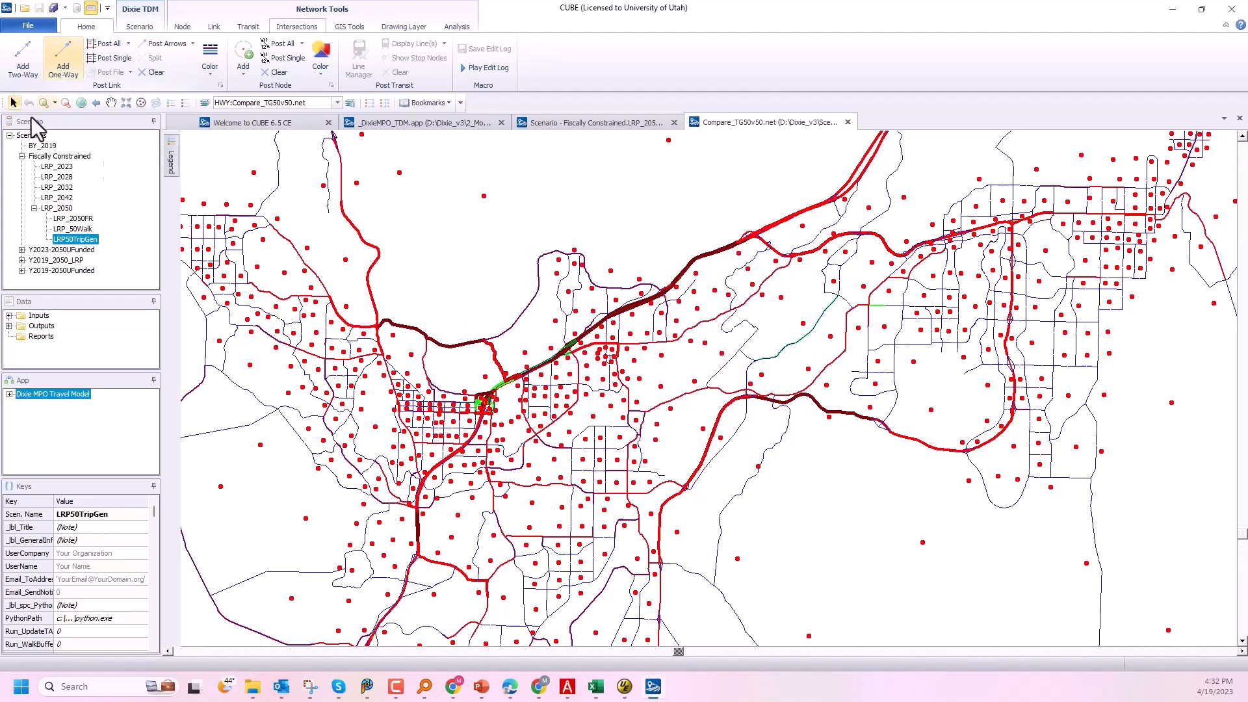
click(660, 388)
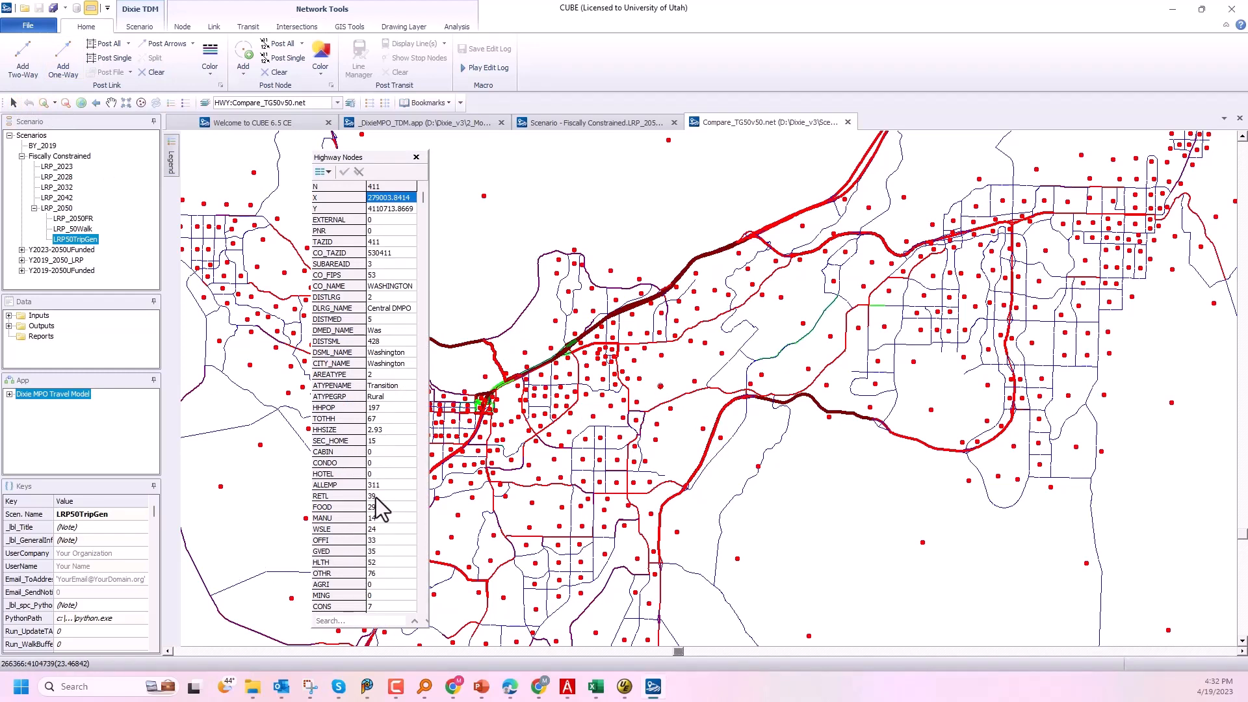
click(384, 475)
key(Down)
key(Down)
key(Down)
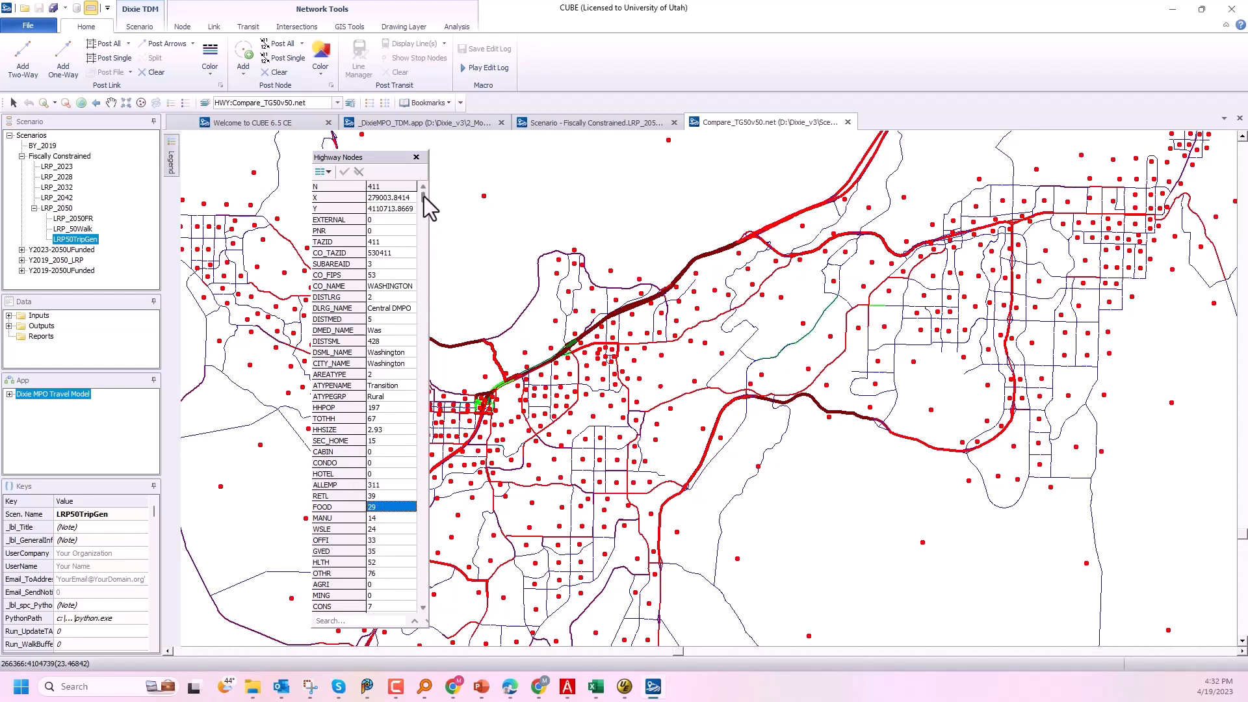
drag(424, 199, 423, 208)
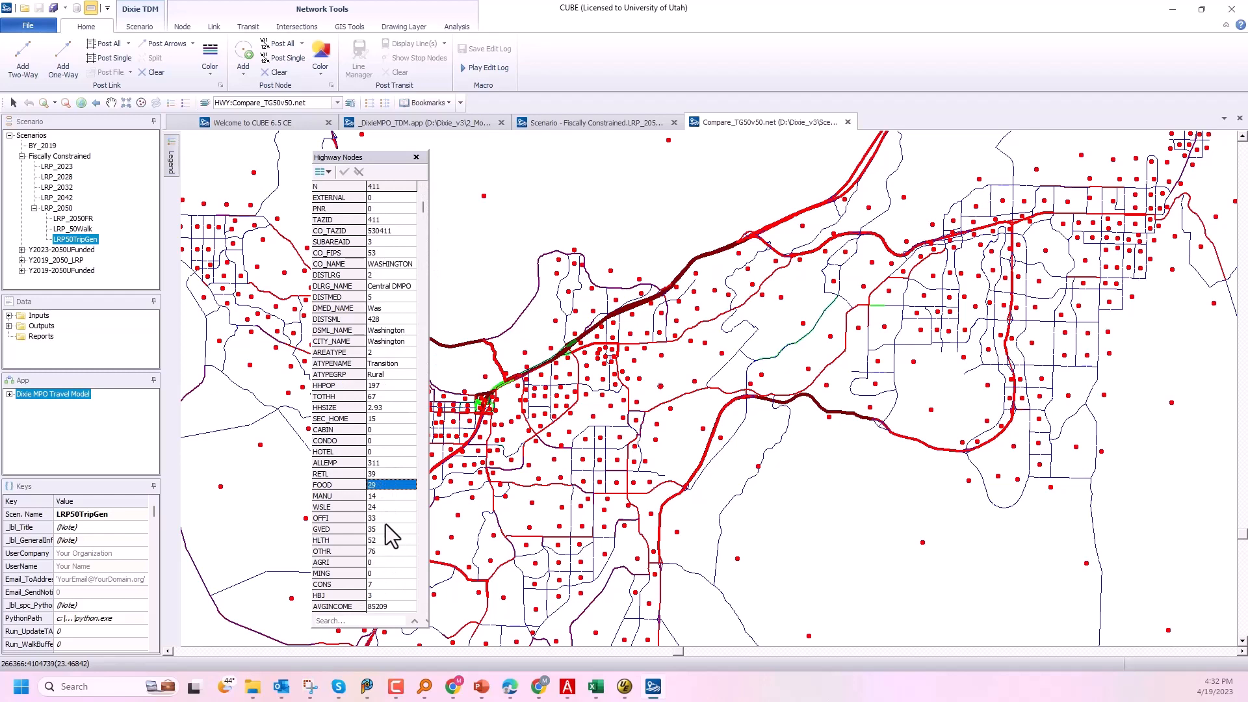
click(422, 591)
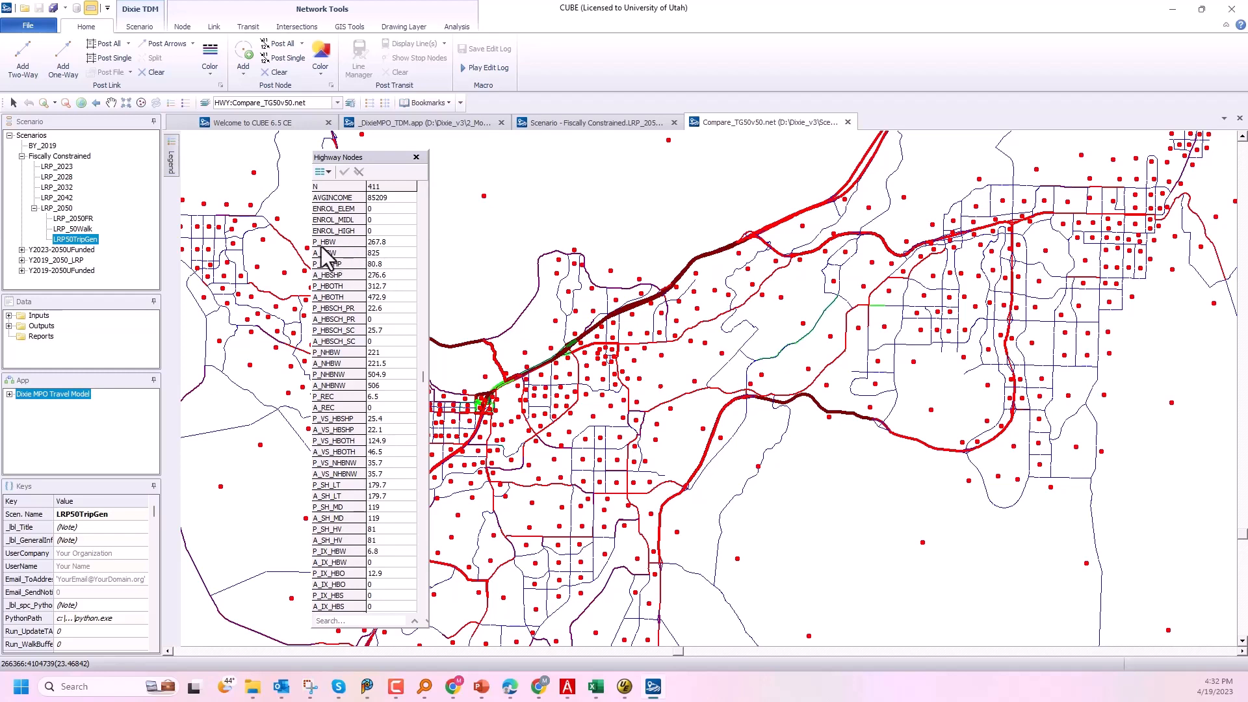
click(376, 255)
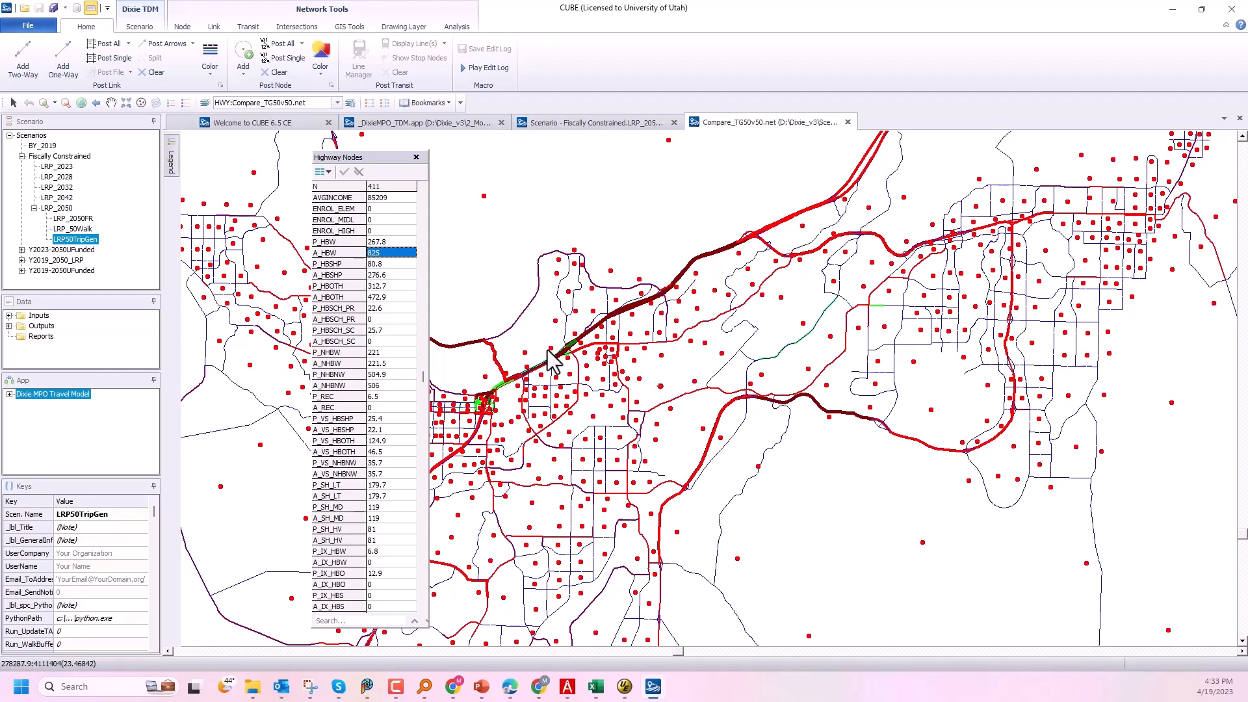
key(Up)
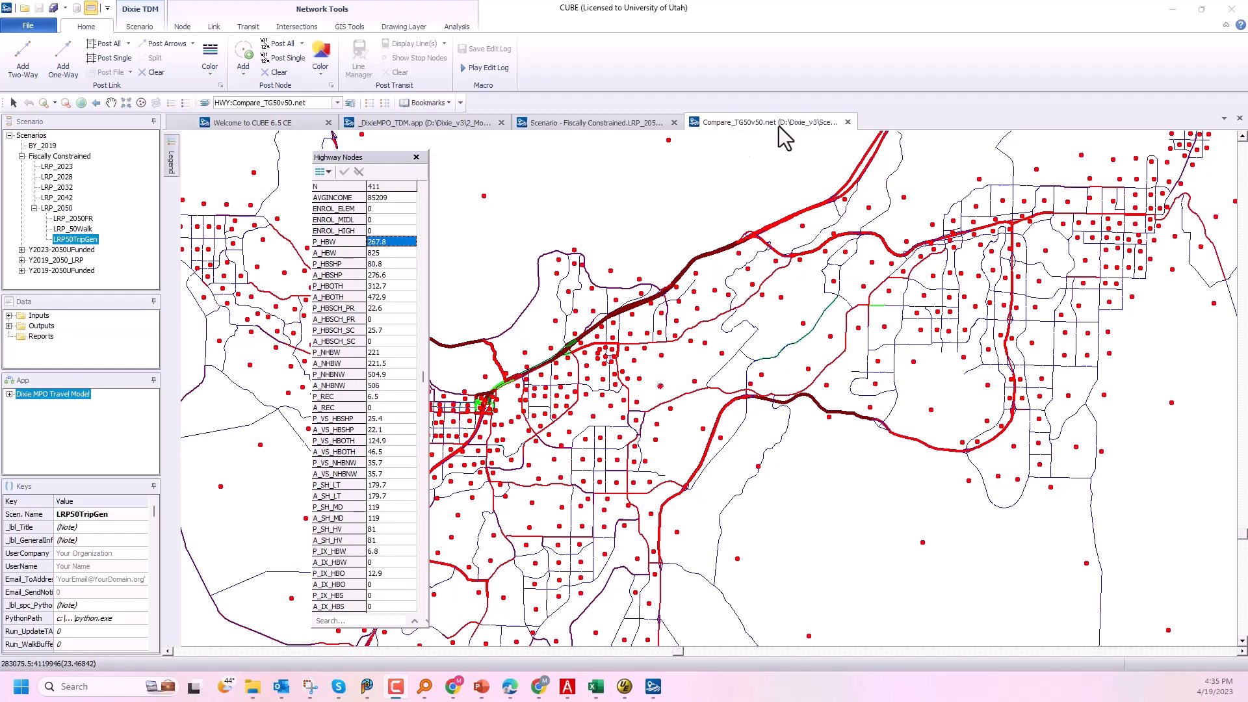
- Switch to UltraEdit with the Compare2Assignments.s script and maximize its window
click(1172, 11)
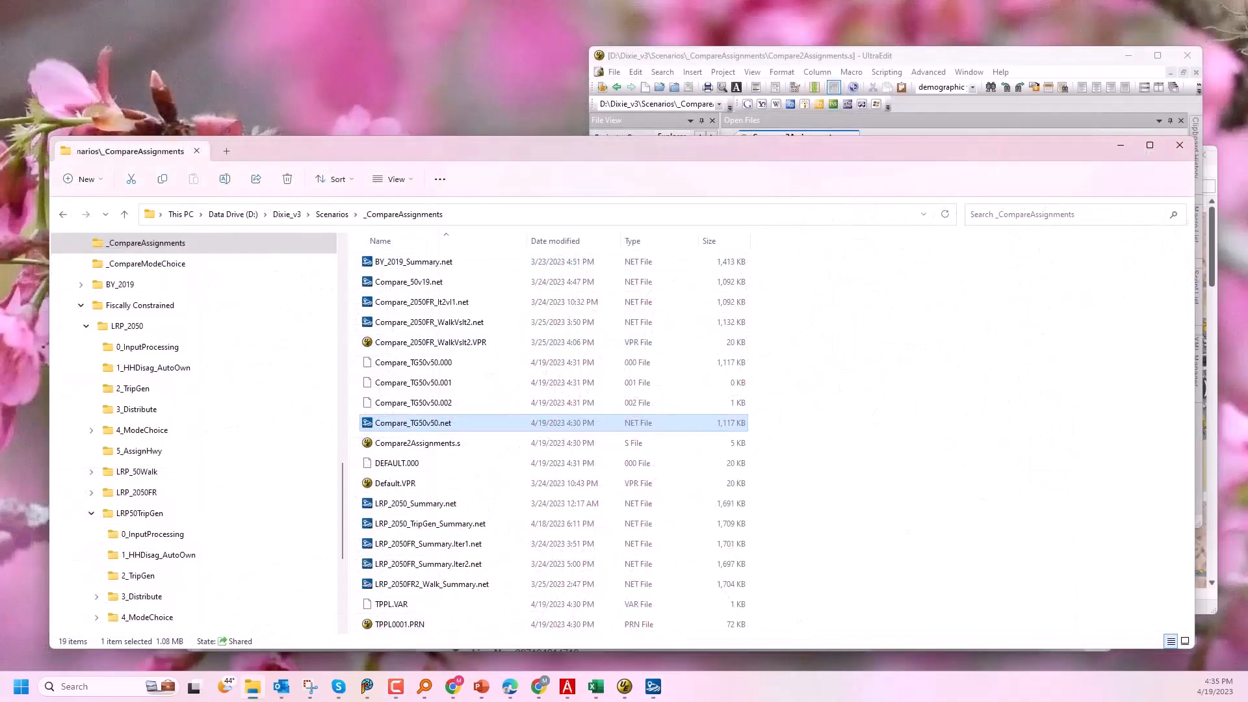
click(624, 686)
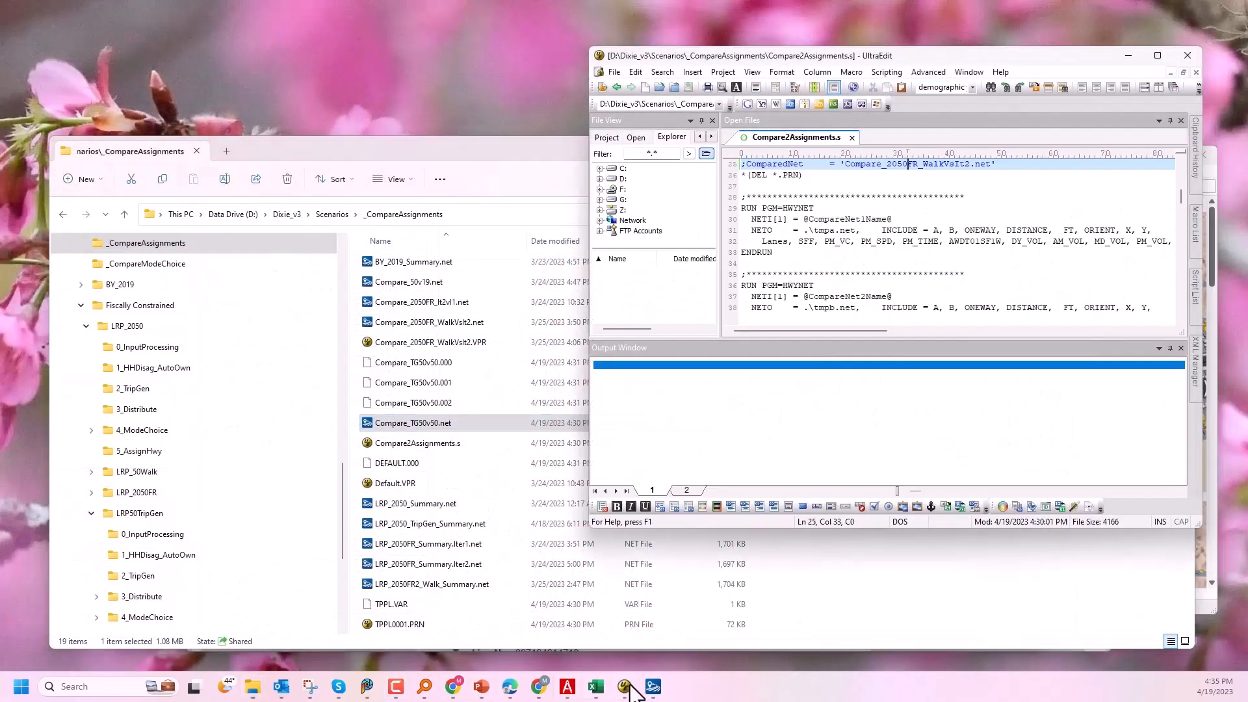
click(1157, 56)
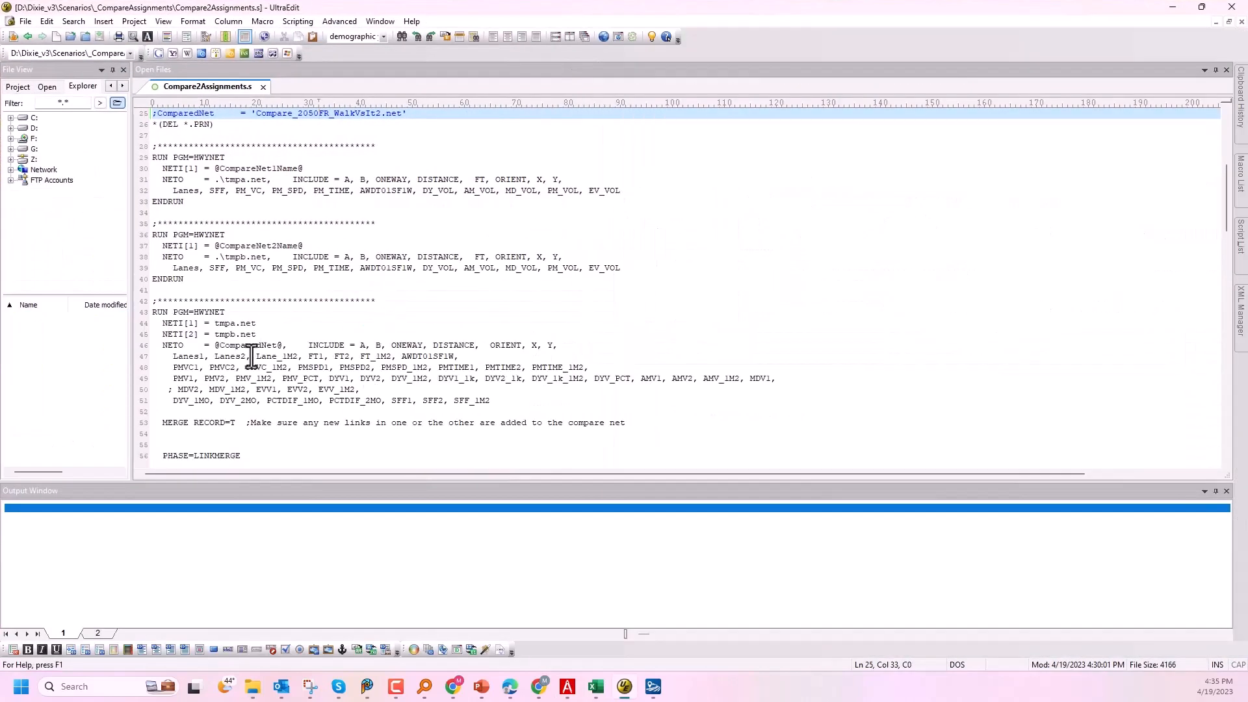
- Review the compared network names and the two HWYNET runs that write tmpa.net and tmpb.net
click(303, 191)
scroll(303, 192, up, 3)
scroll(303, 191, up, 1)
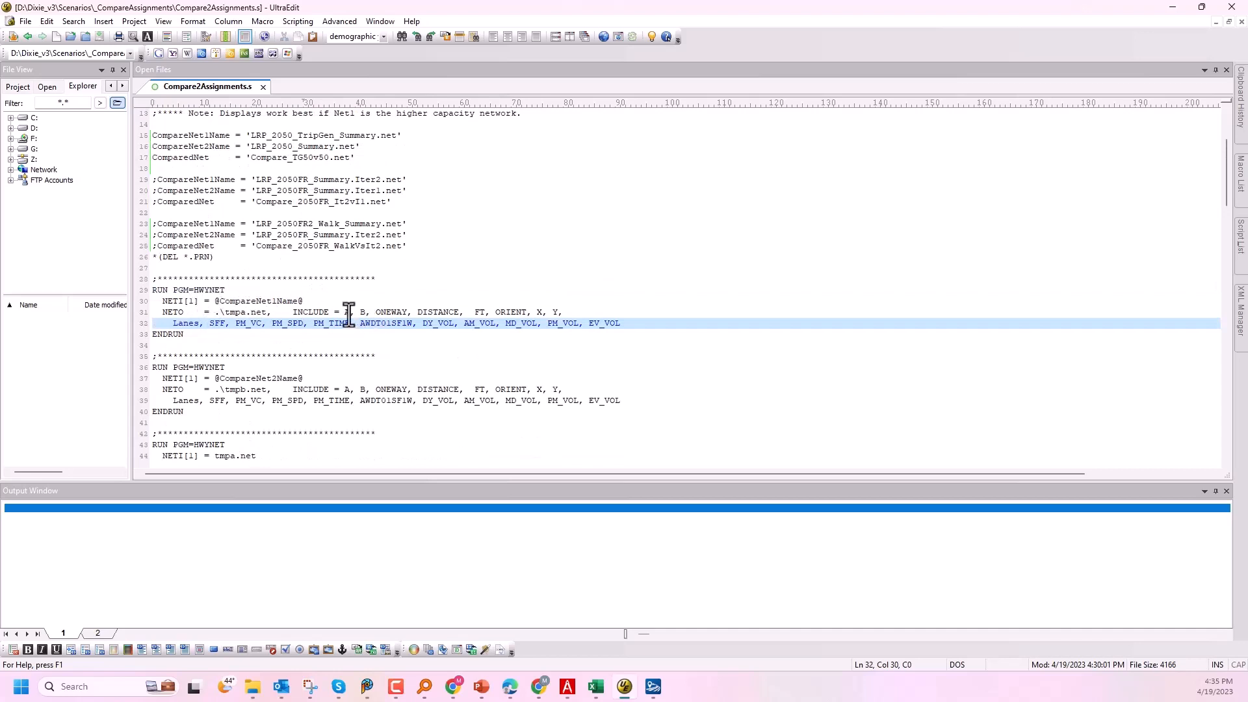
drag(349, 312, 370, 325)
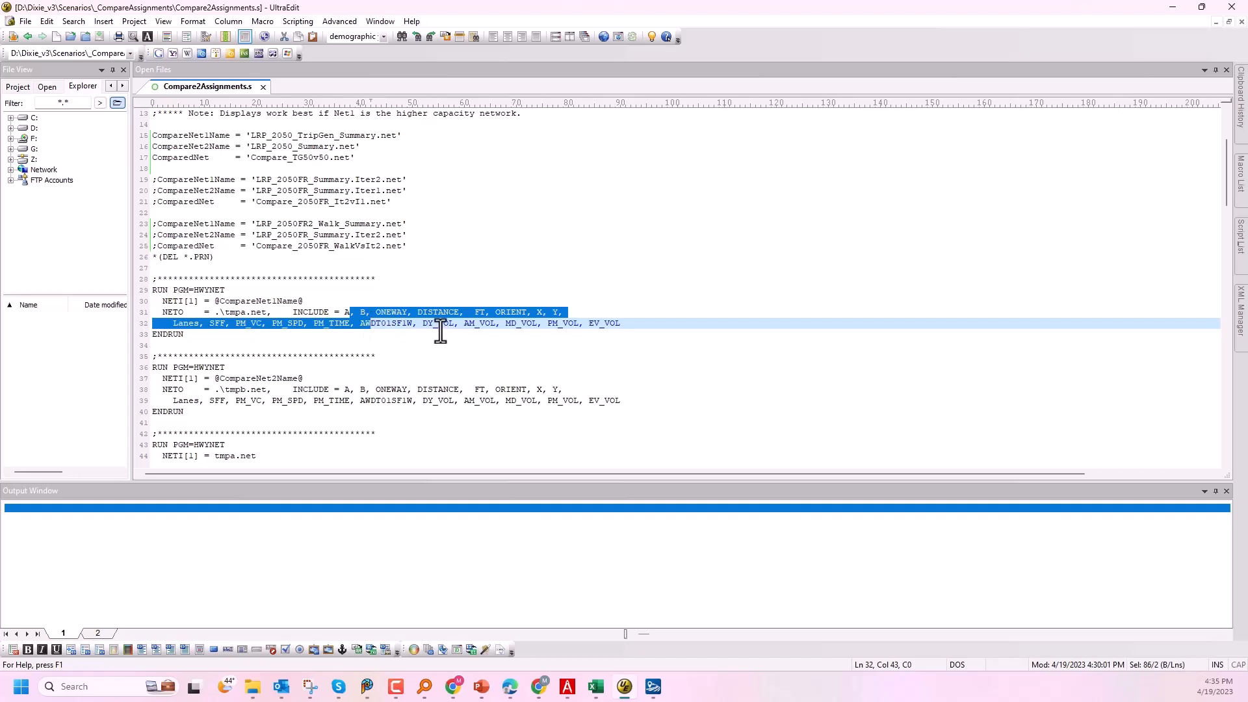
scroll(440, 331, down, 1)
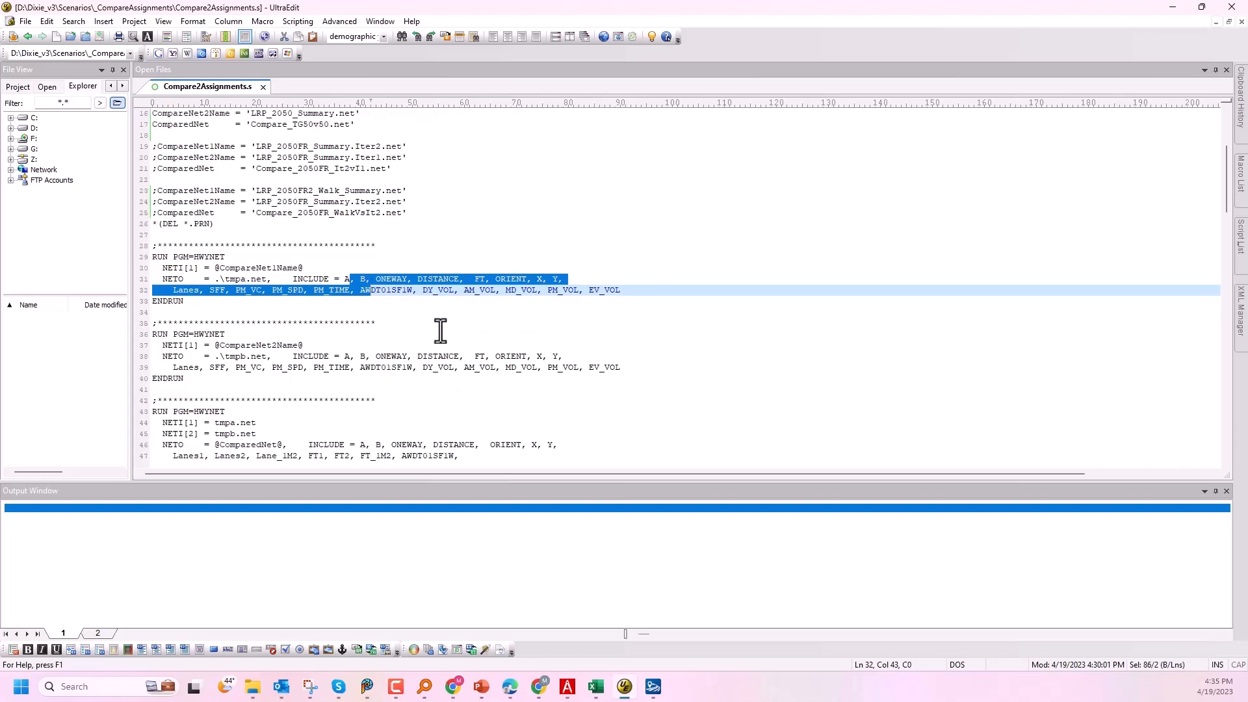
click(267, 348)
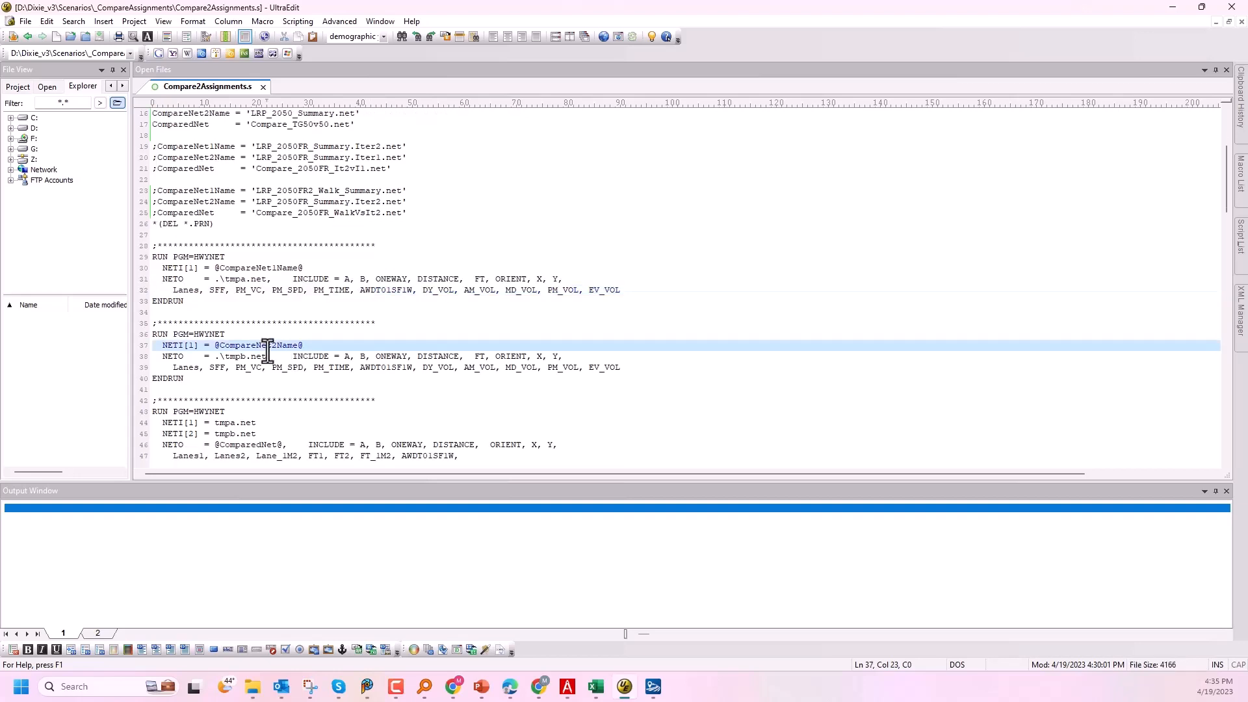
scroll(267, 350, down, 2)
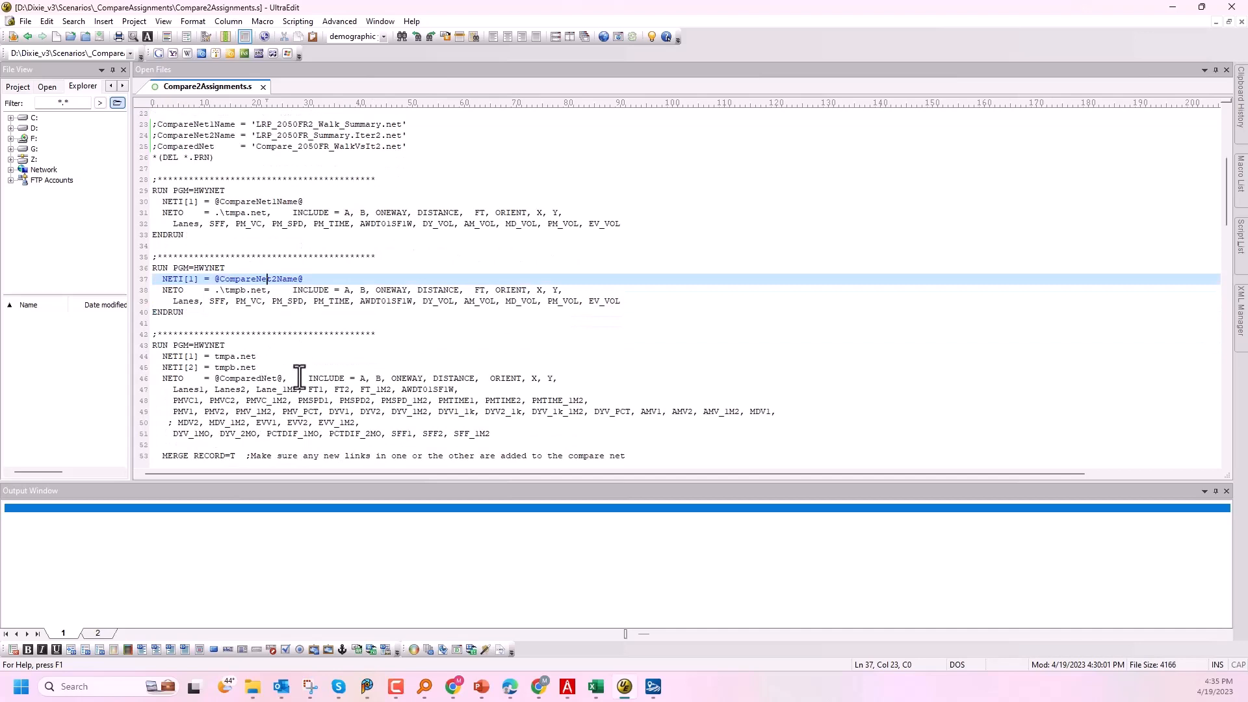
- Review the third HWYNET run, its tmpa.net and tmpb.net inputs and its list of output fields
click(230, 357)
scroll(229, 356, down, 2)
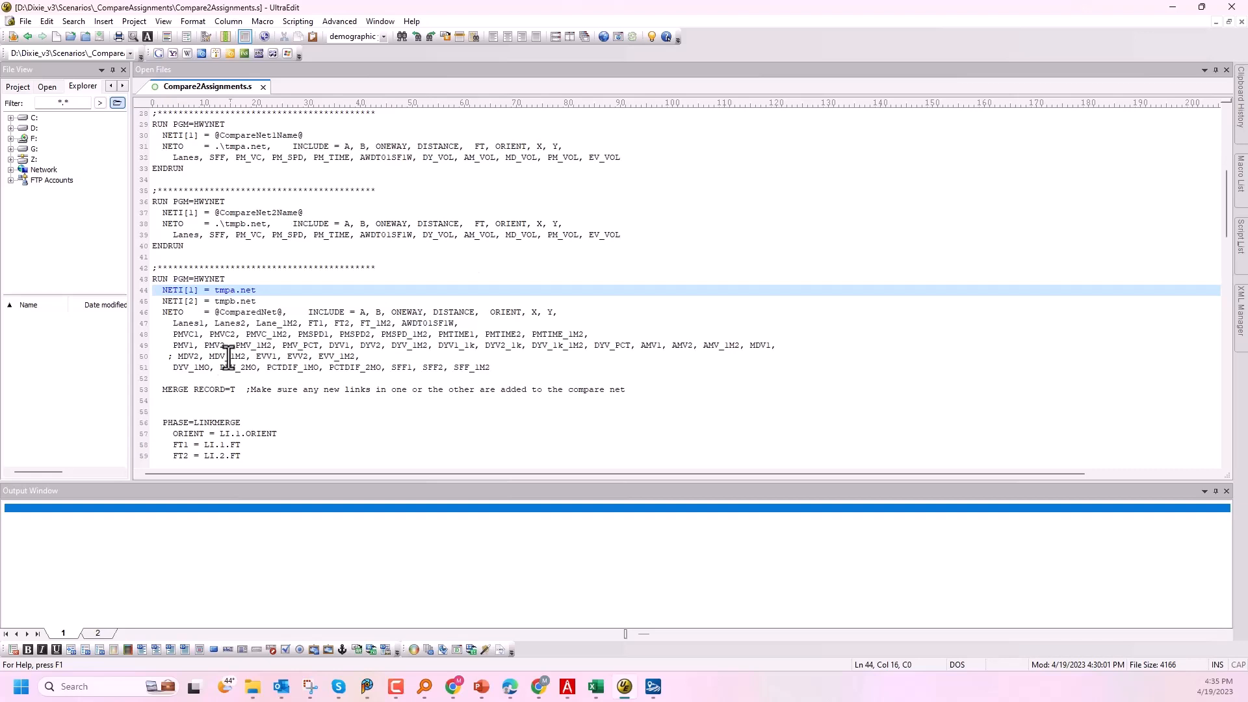
click(228, 301)
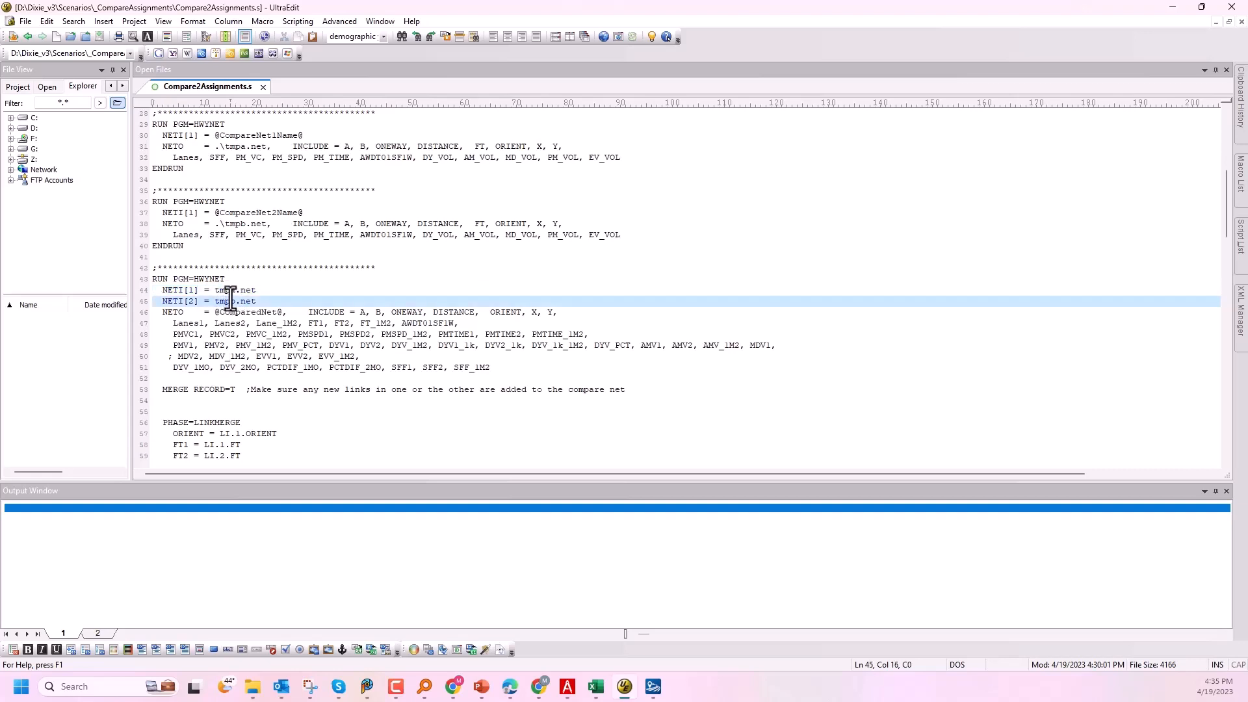
click(234, 290)
click(235, 301)
scroll(262, 344, down, 1)
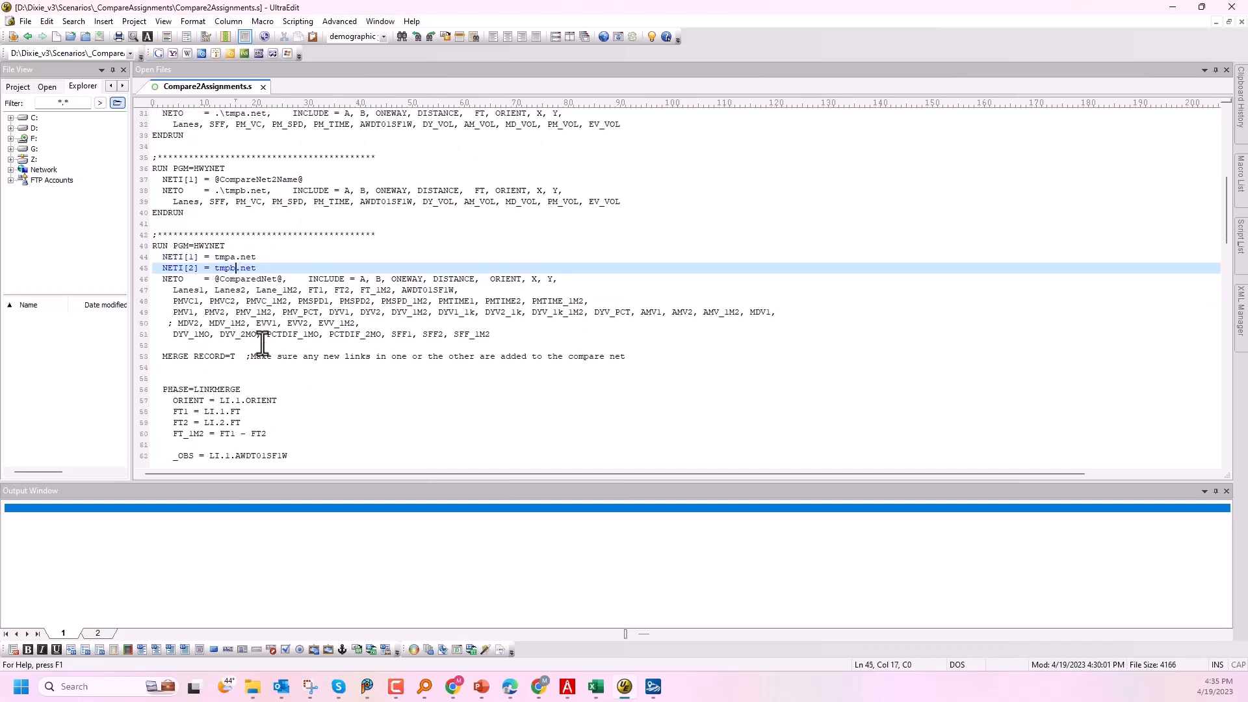
- Duplicate the PHASE=LINKMERGE line above the original and change the copy to PHASE=NODEMERGE
click(197, 378)
scroll(198, 378, down, 2)
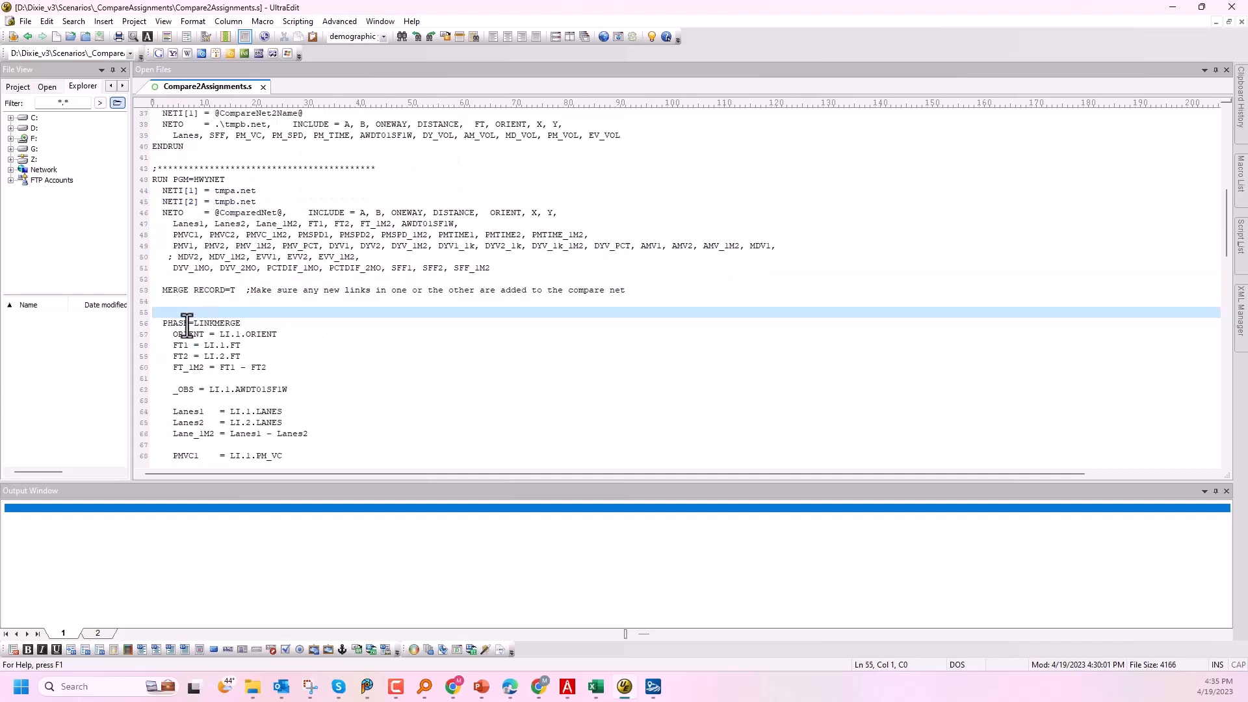
drag(252, 324, 147, 316)
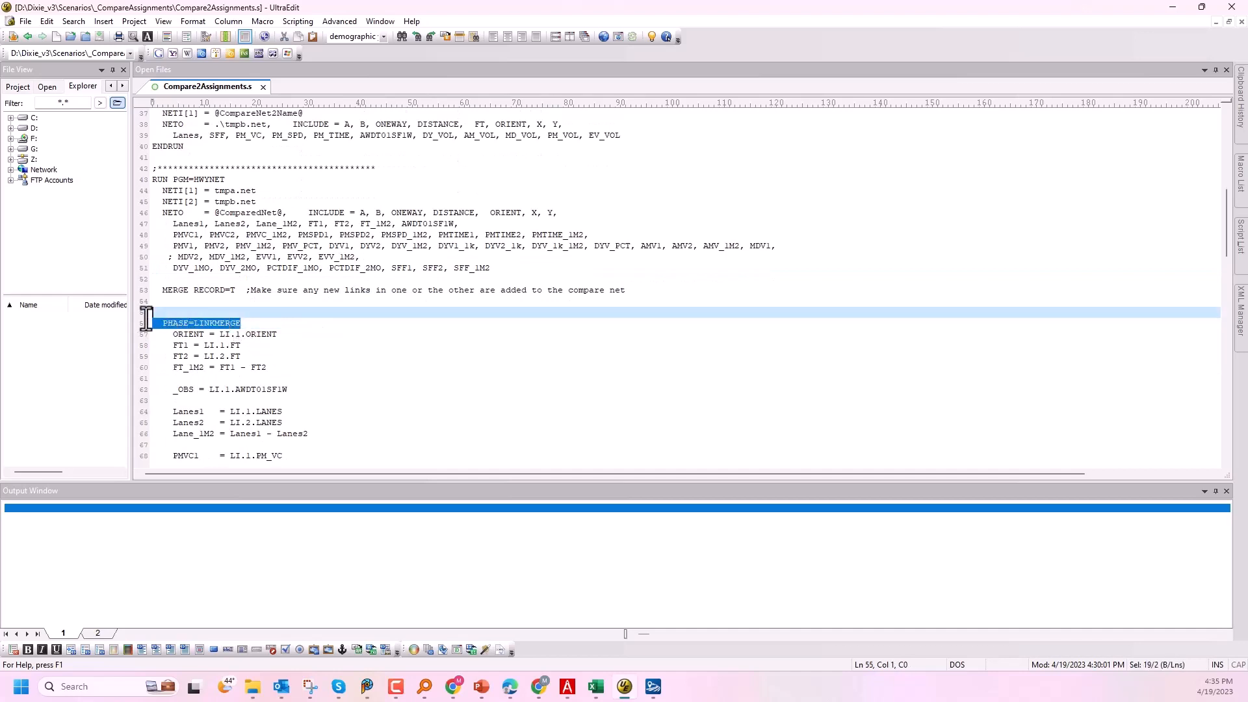
click(195, 312)
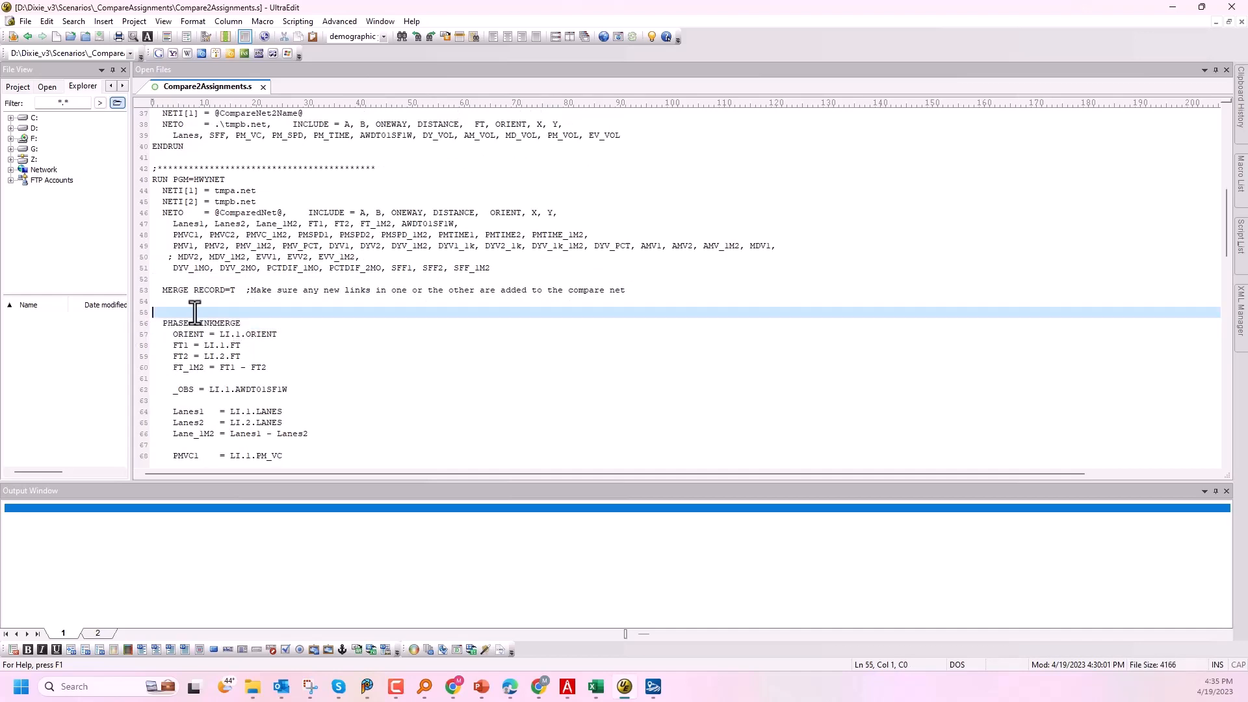
text(PHASE=LINKMERGE)
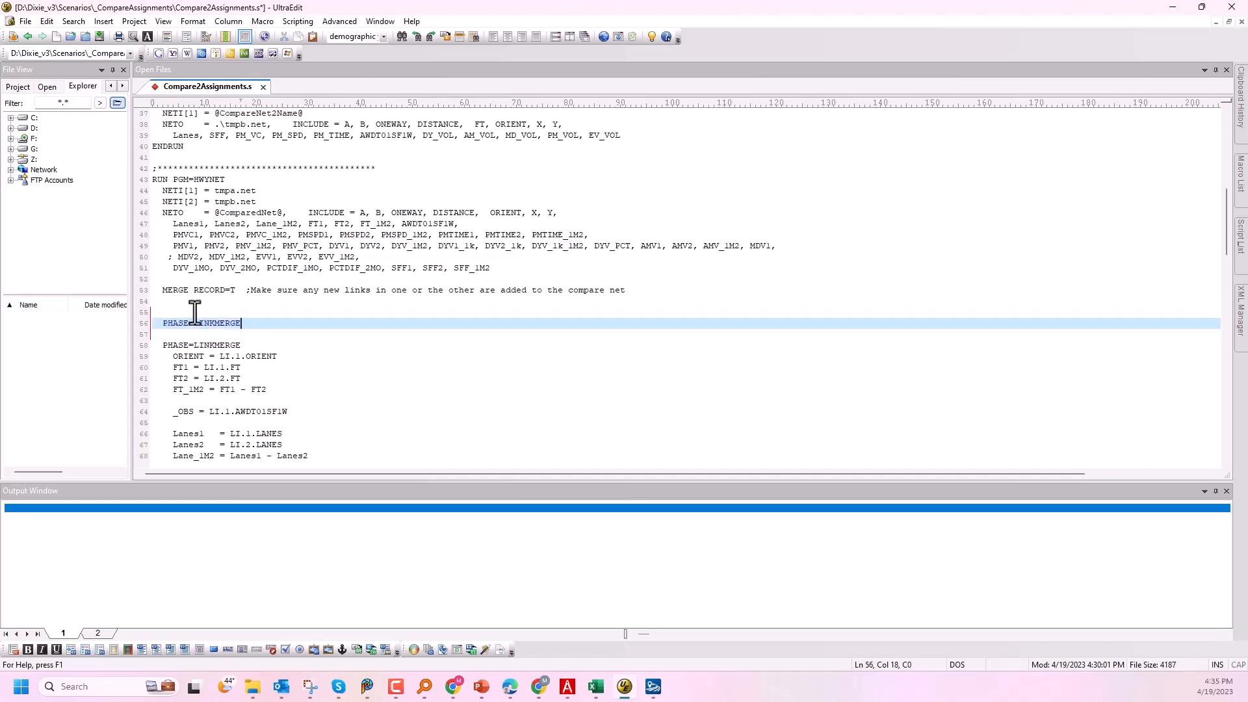
click(214, 325)
text(NOD)
- Close the NODEMERGE block with an ENDPHASE line, leaving blank lines inside it and before PHASE=LINKMERGE
click(296, 333)
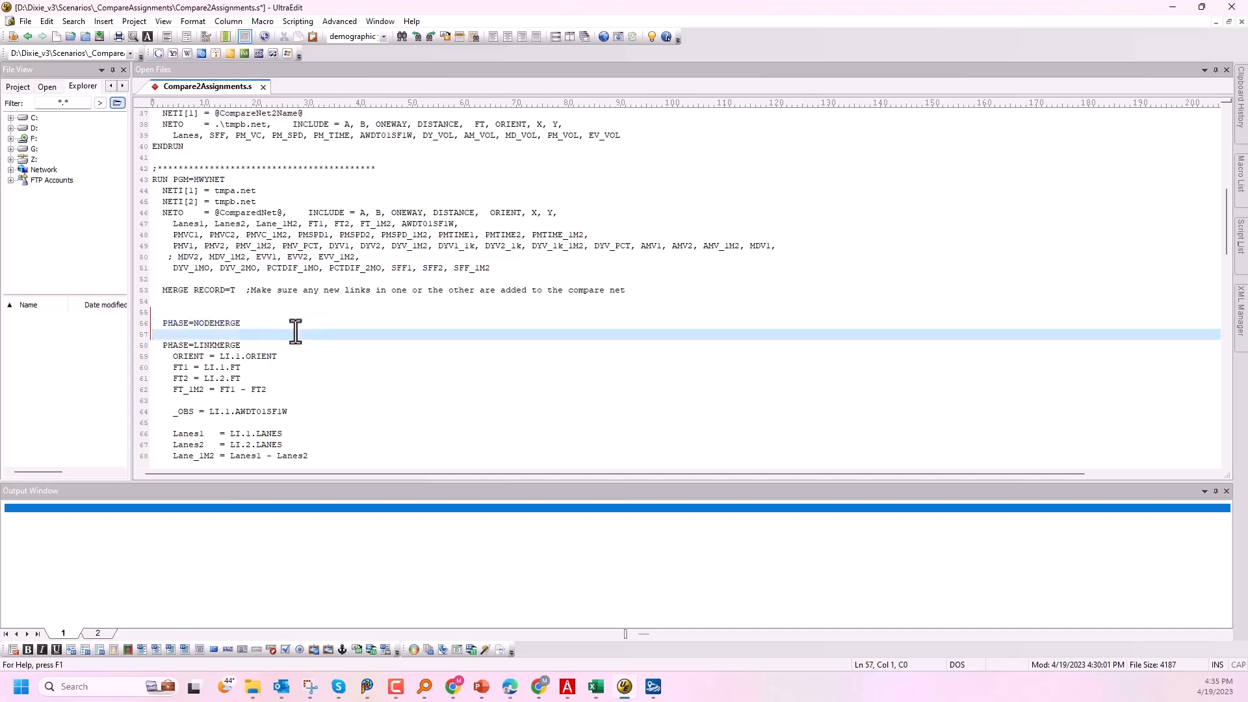
key(Return)
key(Return)
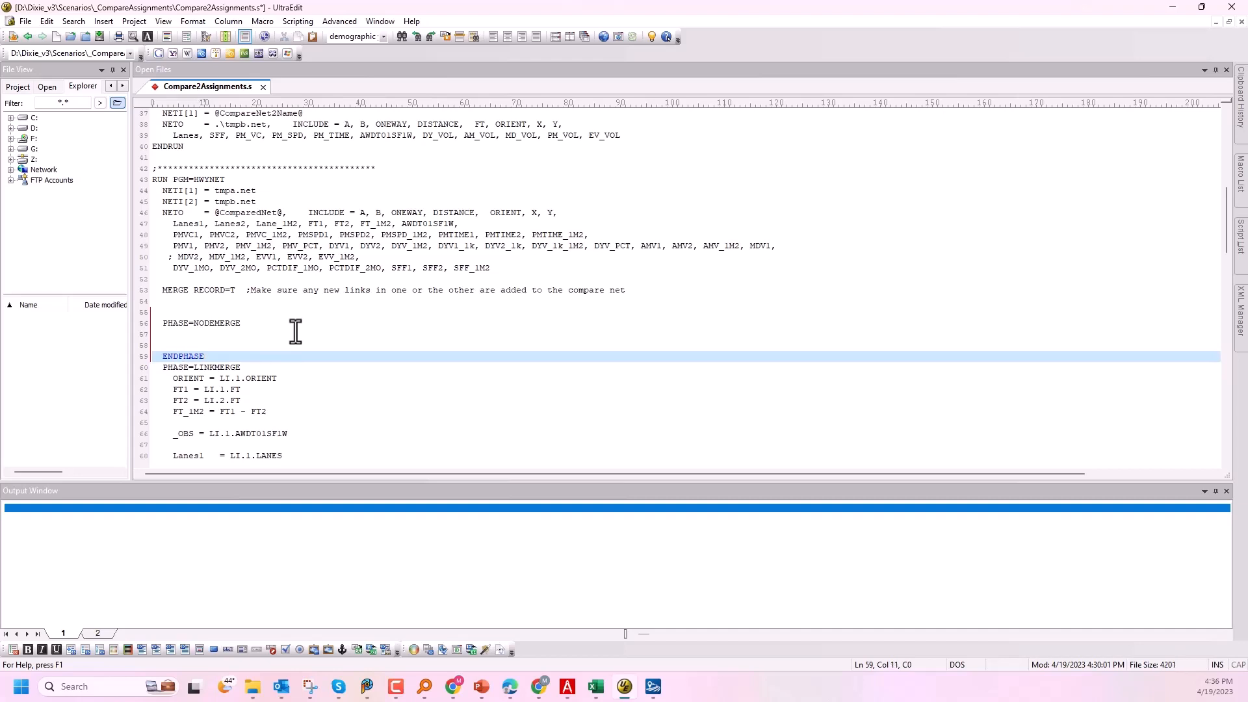
key(Return)
- Copy the line FT1 = LI.1.FT from the LINKMERGE phase into the NODEMERGE block
scroll(282, 372, down, 1)
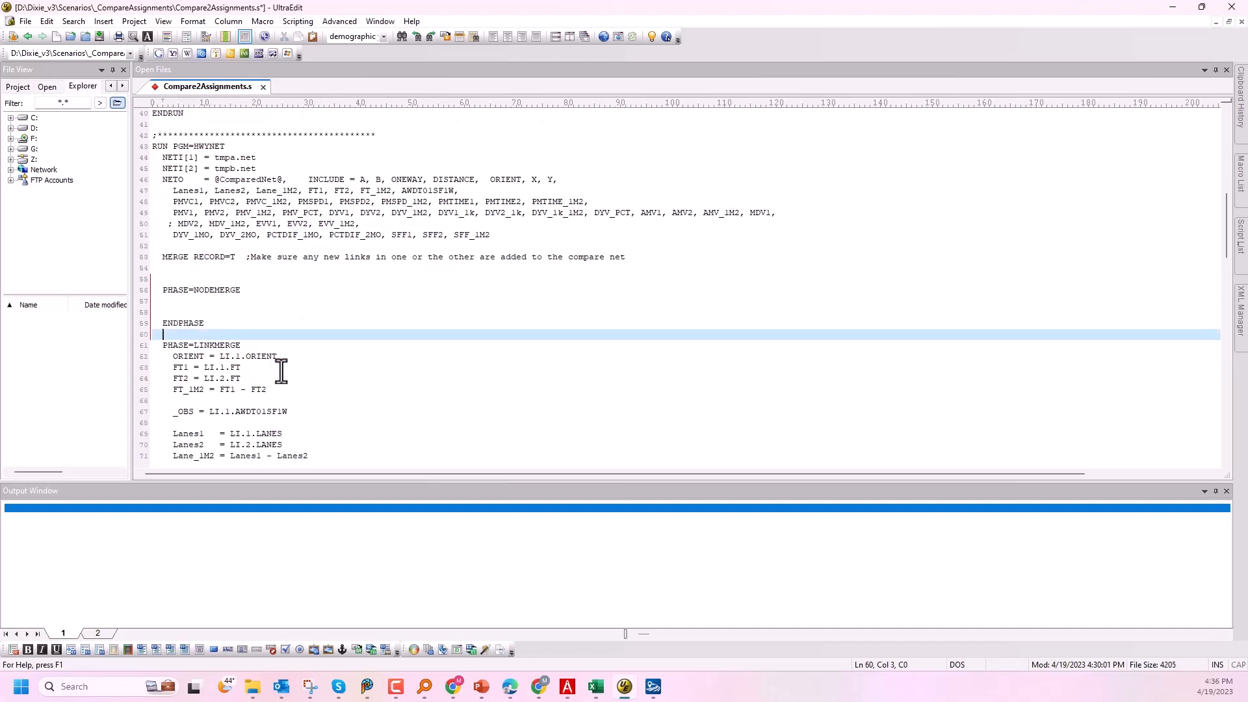
triple_click(223, 367)
key(ctrl+c)
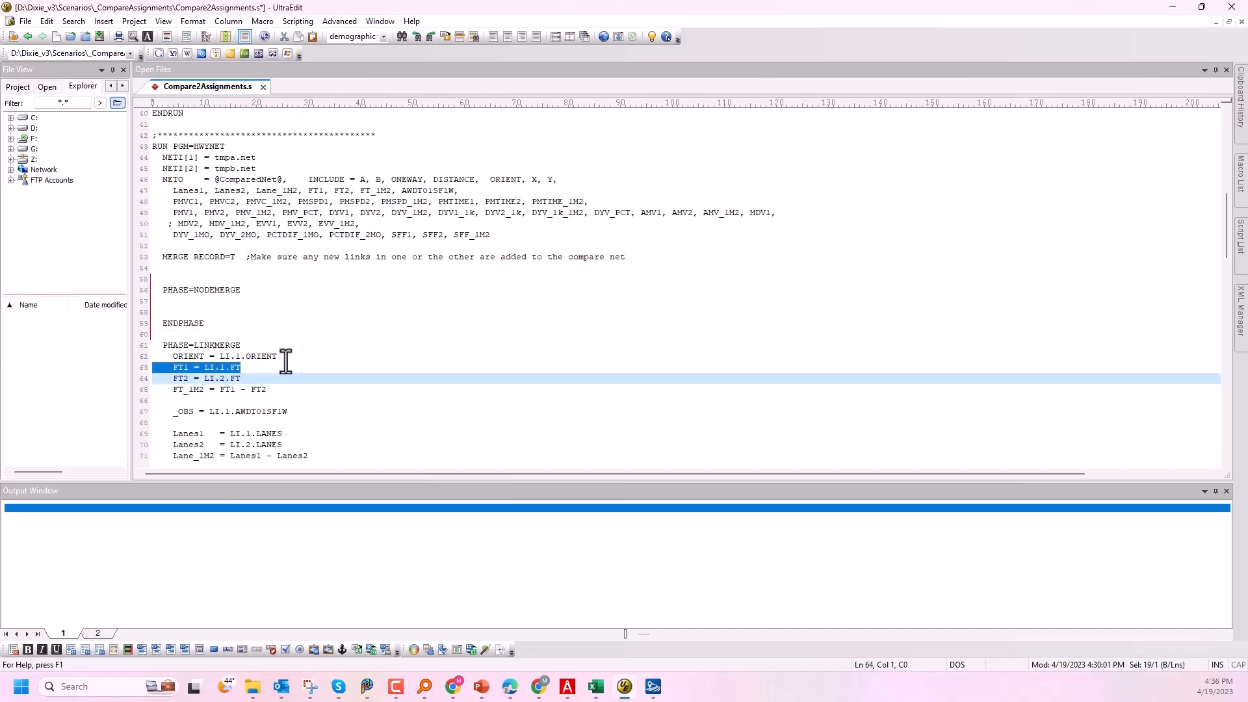
click(218, 303)
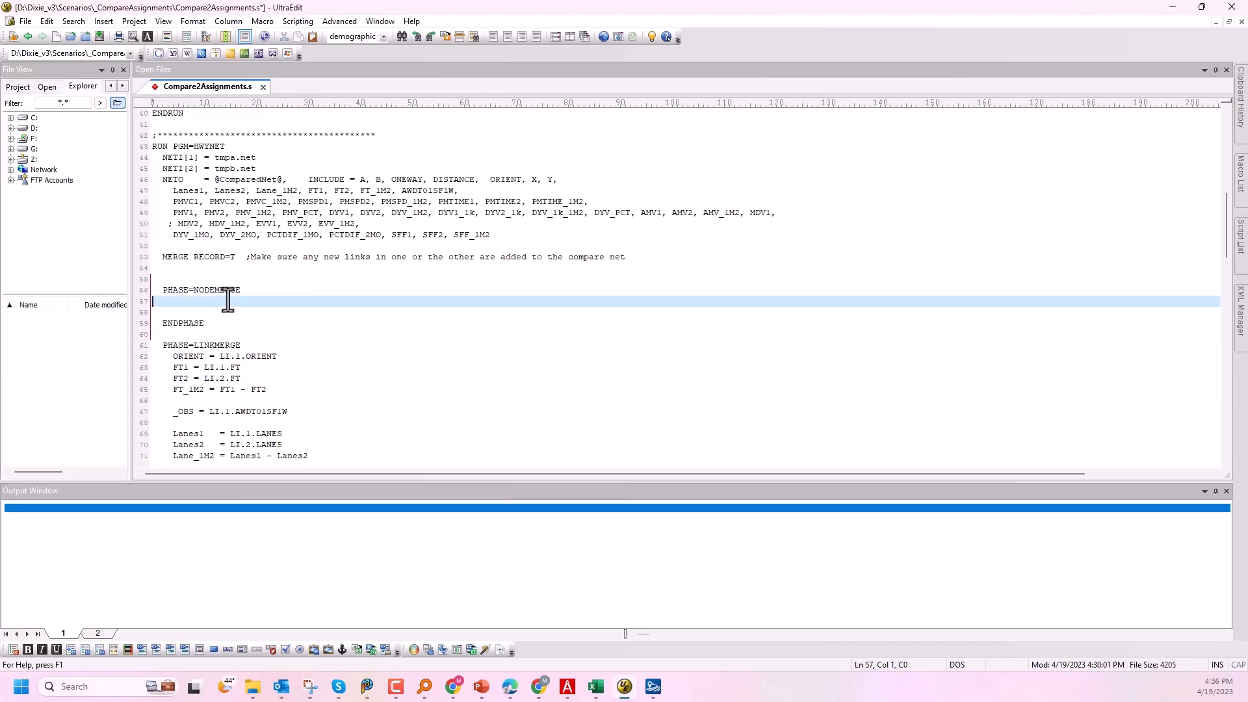
key(ctrl+v)
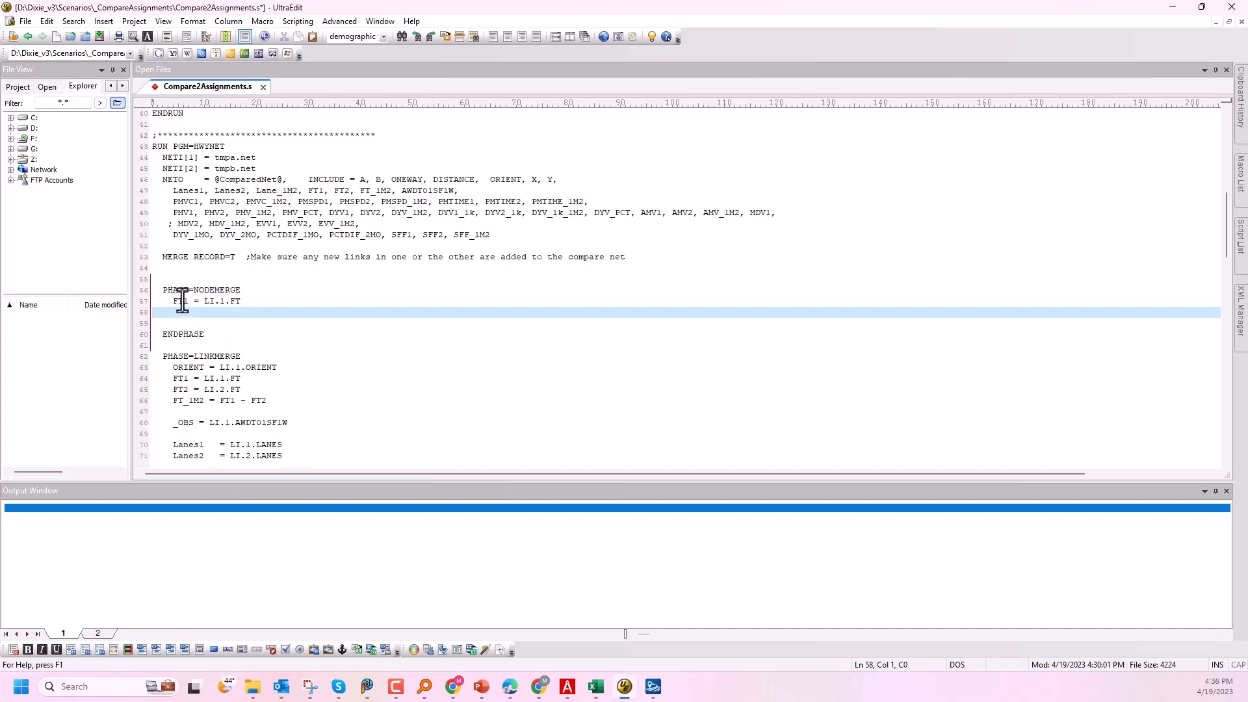
- Rename the assigned variable in the copied NODEMERGE line as P_HBW1
drag(189, 302, 171, 302)
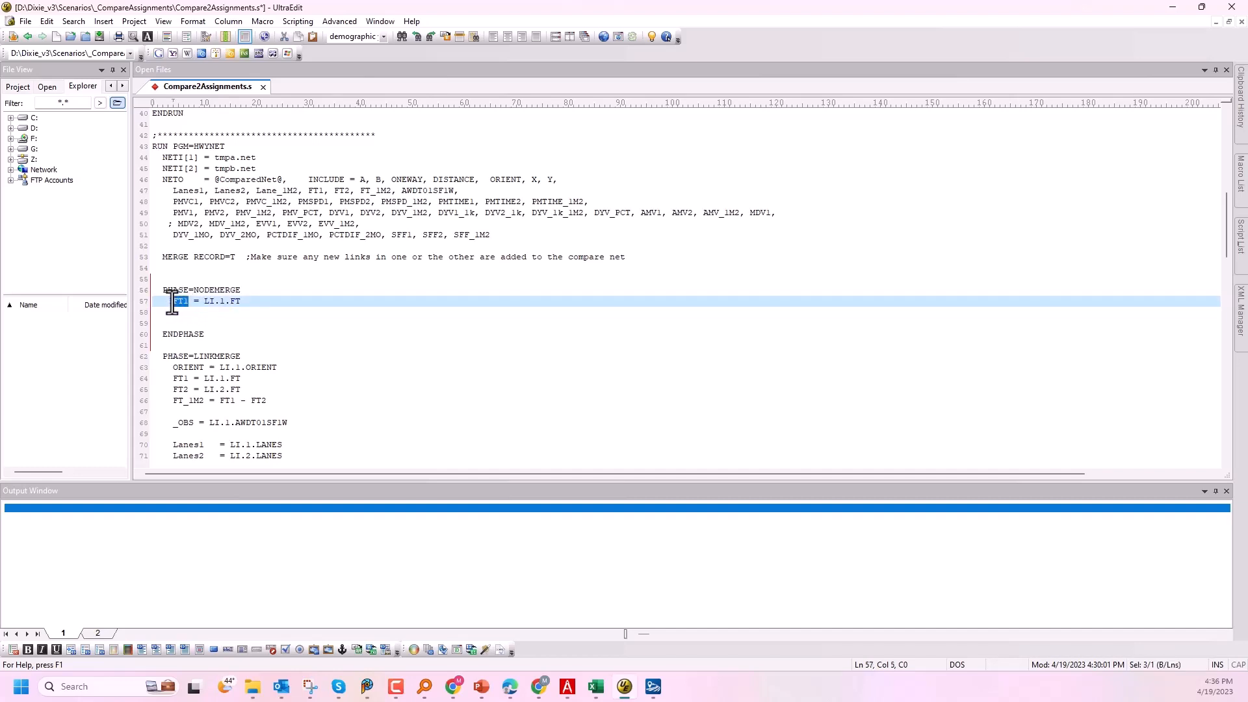
text(P)
text(HWB)
text(1)
key(BackSpace)
key(BackSpace)
key(BackSpace)
text(BW1)
click(226, 301)
click(180, 300)
text(_)
- Set the source of the P_HBW1 assignment to NI.1.P_HBW, reusing the P_HBW name
double_click(189, 303)
key(ctrl+c)
double_click(251, 302)
key(ctrl+v)
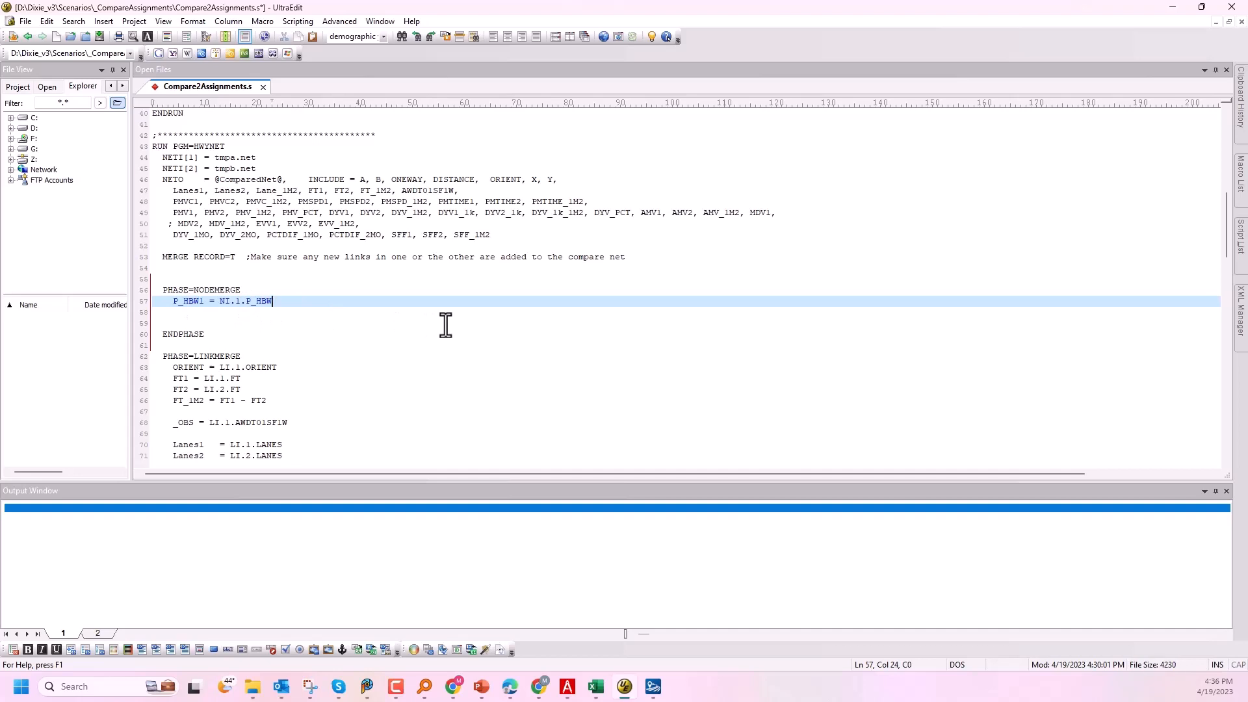
- Duplicate the P_HBW1 line, change the copy to P_HBW2 = NI.2.P_HBW, and place the cursor on the blank line below
triple_click(267, 303)
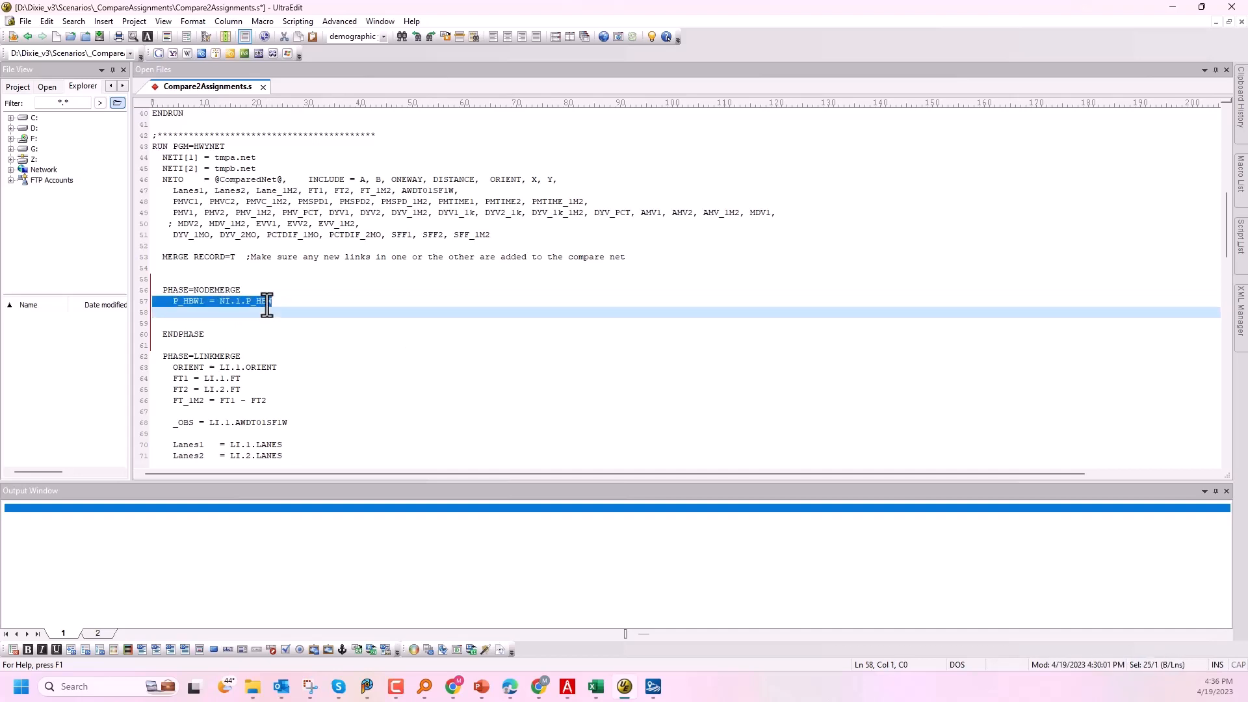
key(ctrl+c)
key(Right)
key(ctrl+v)
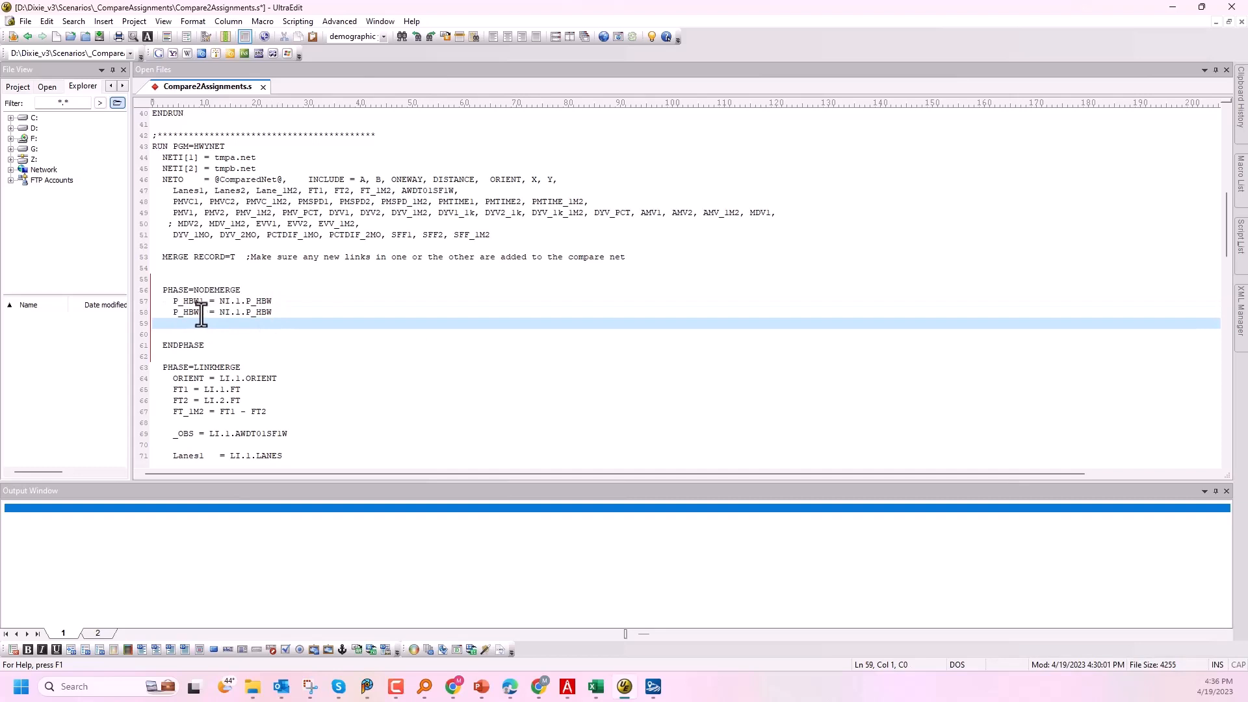
click(201, 314)
drag(200, 314, 203, 315)
text(2)
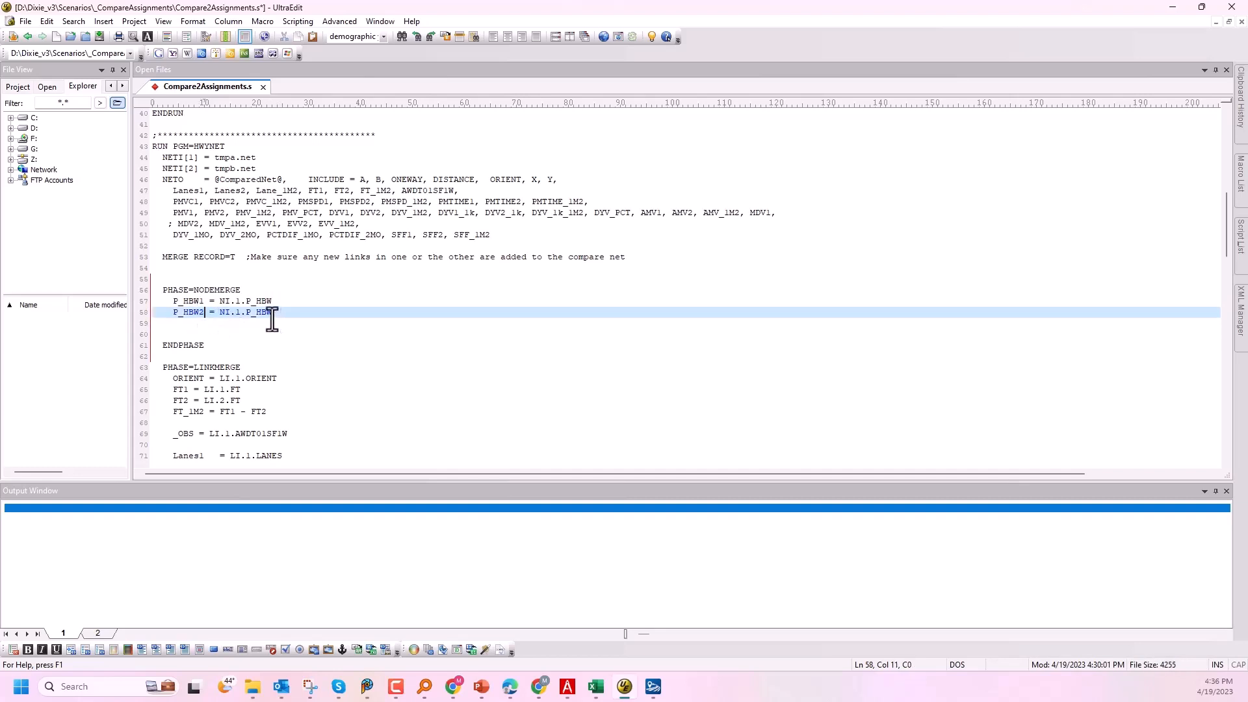
drag(236, 314, 239, 316)
text(2)
click(322, 314)
drag(305, 314, 148, 306)
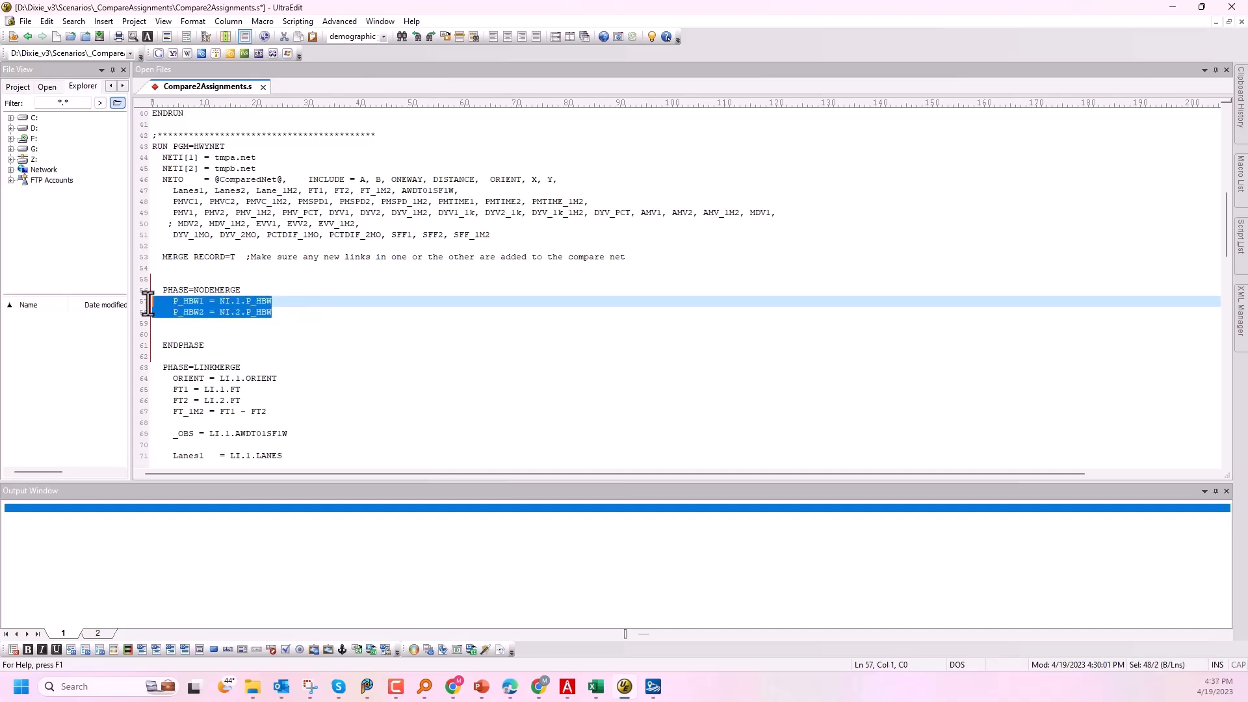
click(173, 333)
key(Up)
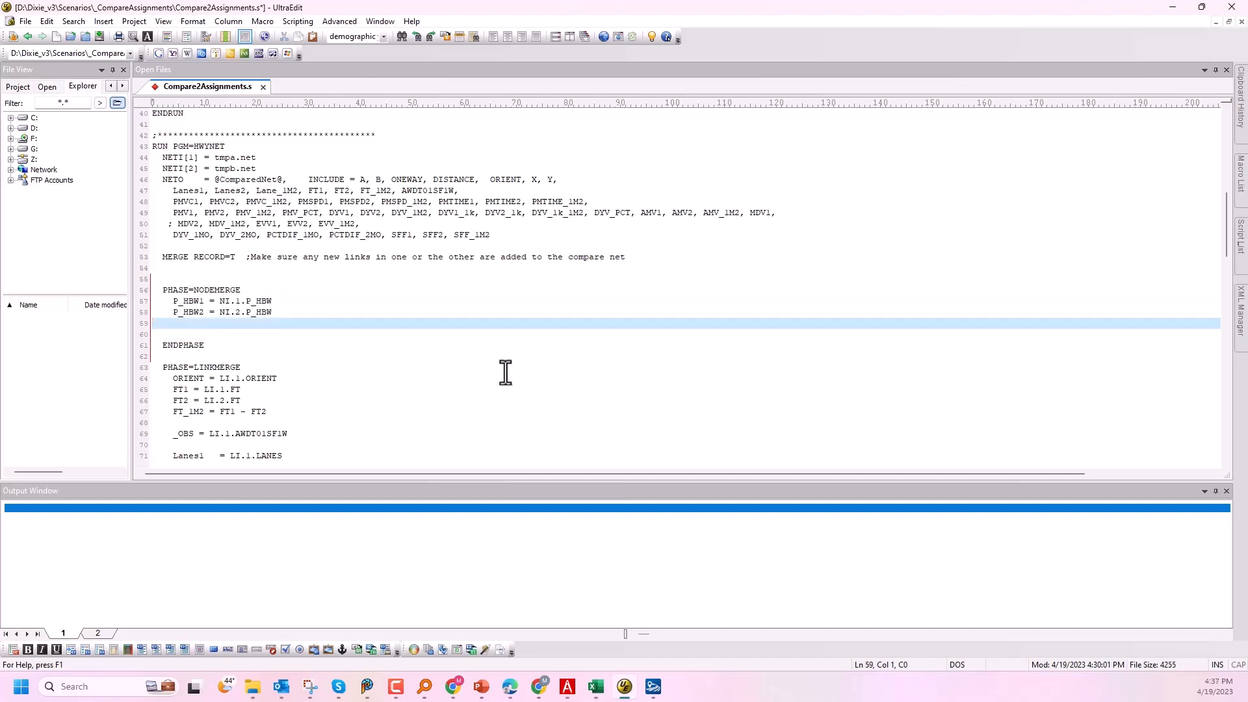
- Paste a second copy of the P_HBW1 and P_HBW2 lines into the NODEMERGE block and select the copied pair
key(ctrl+v)
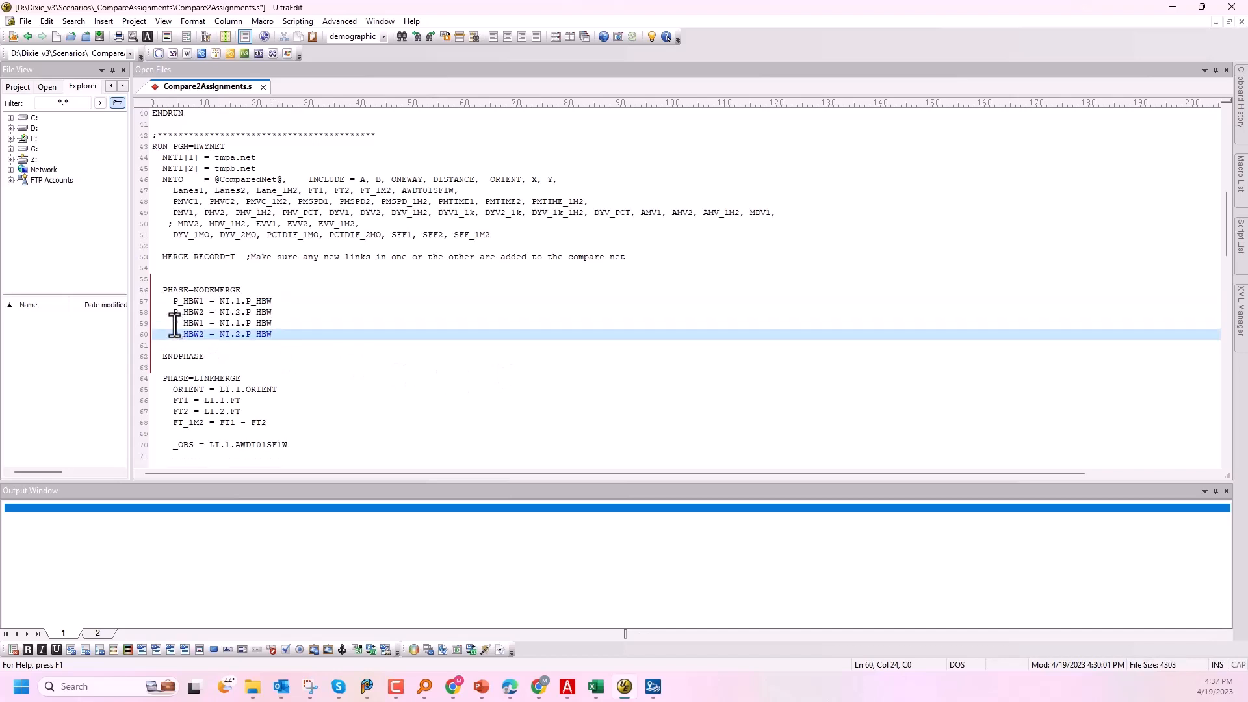
drag(173, 323, 179, 323)
drag(286, 336, 128, 326)
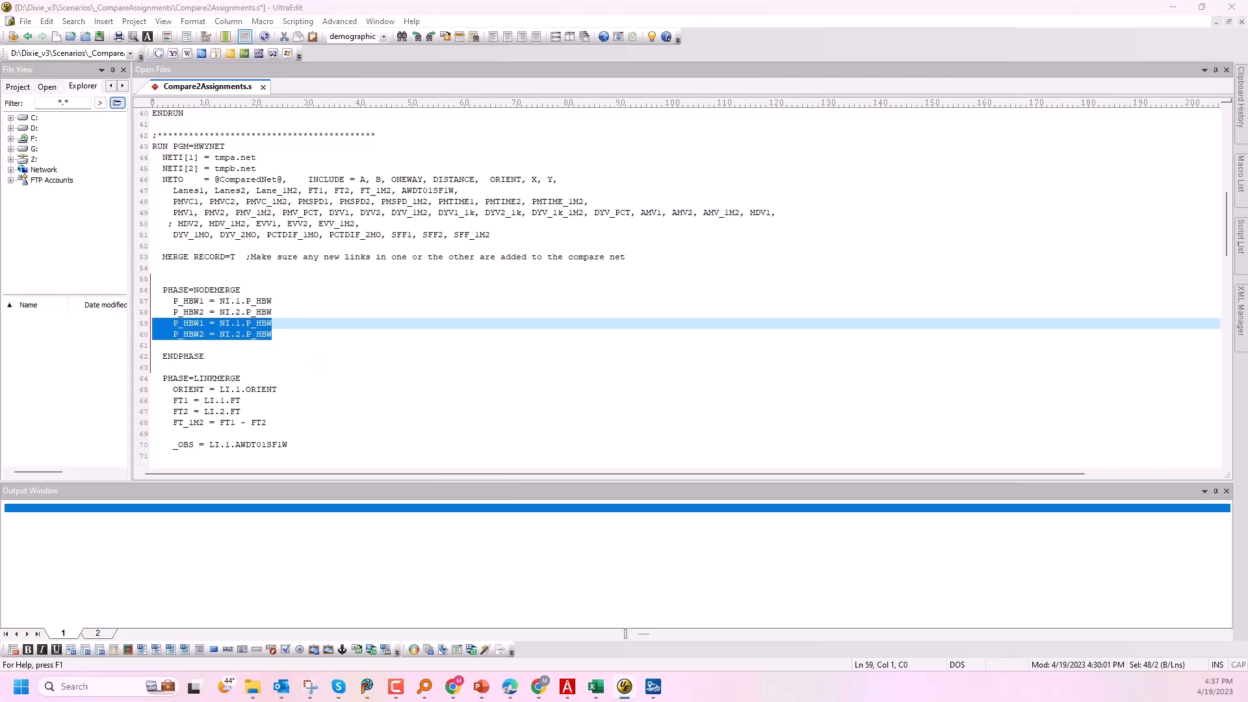
- Replace every P_ with A_ within the selected text only, then close the Replace dialog
key(ctrl+r)
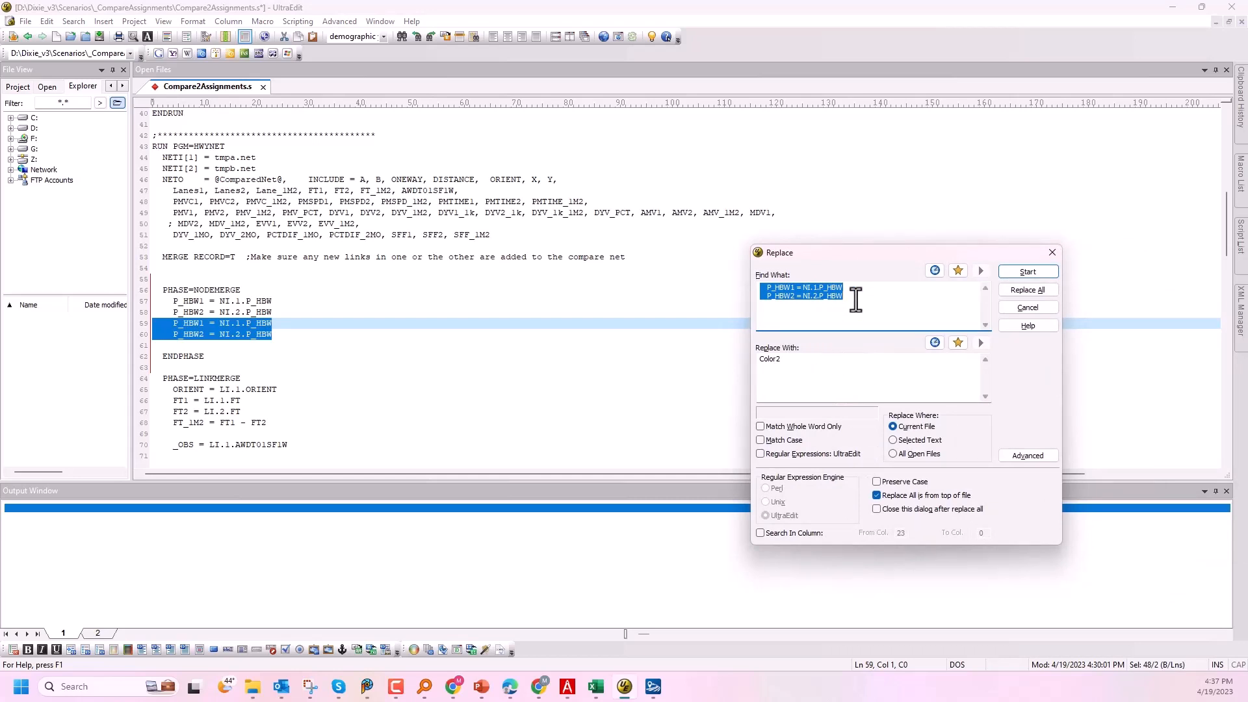
text(P_)
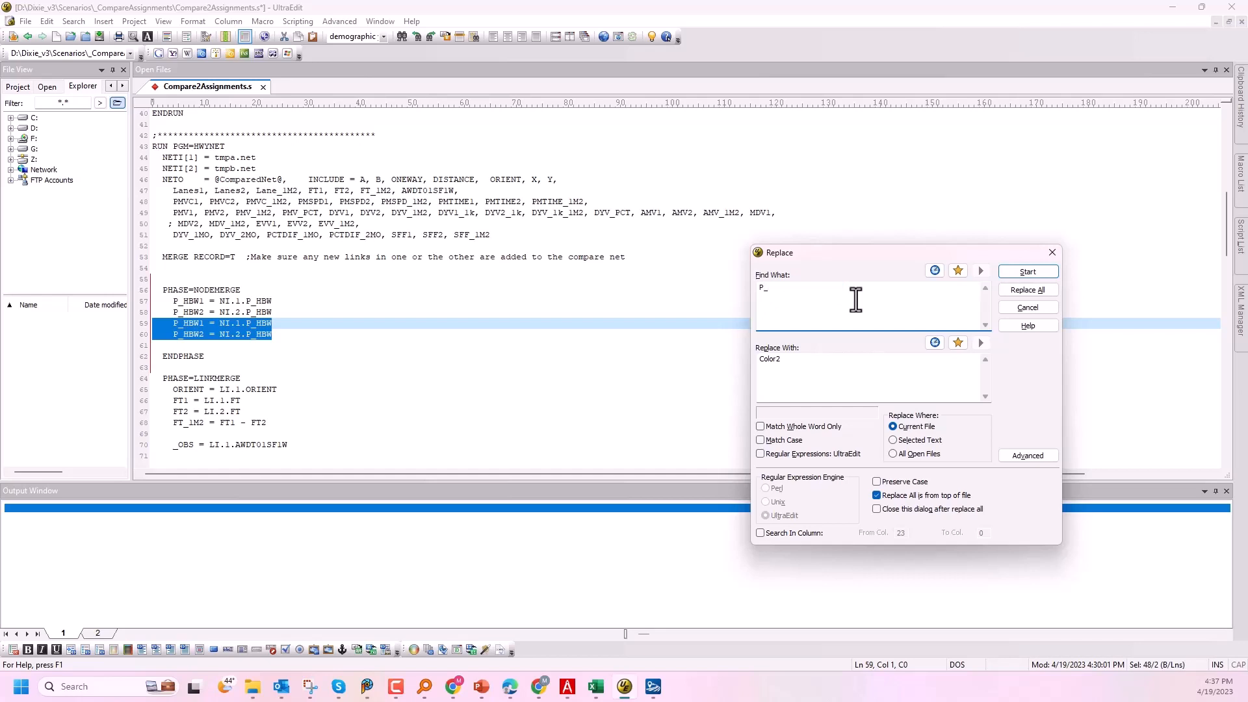
key(Tab)
text(A)
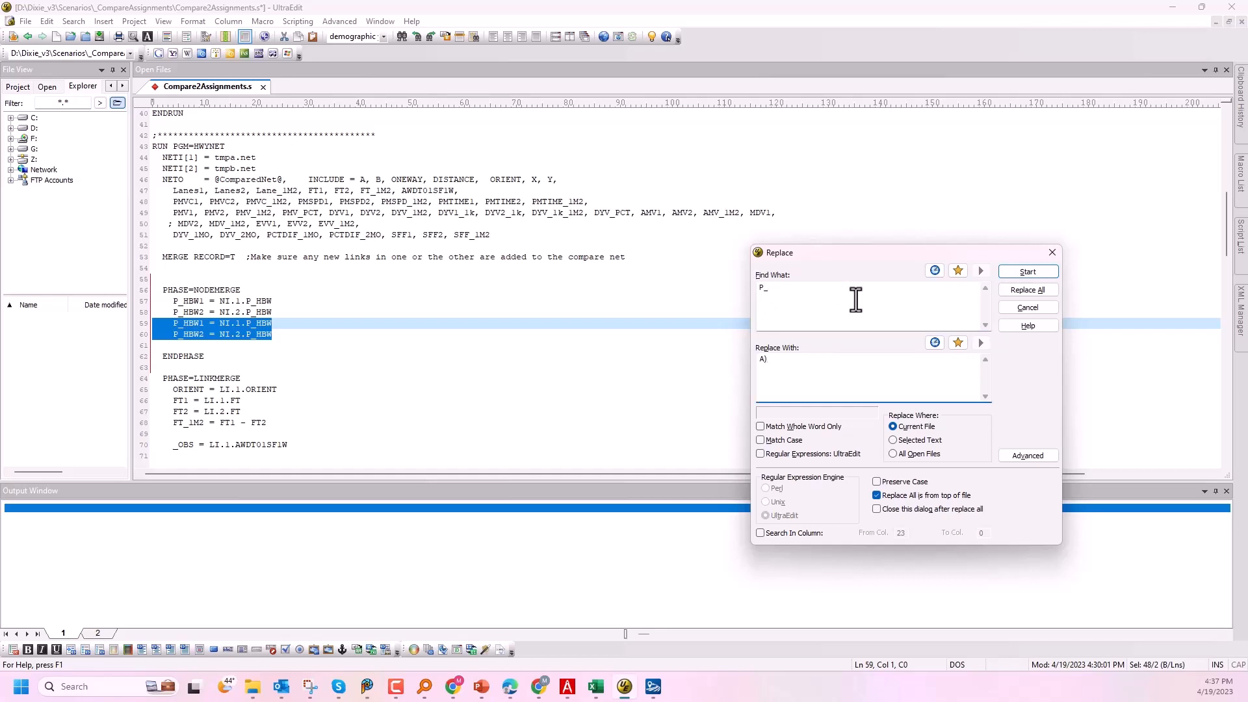
click(900, 442)
drag(276, 334, 134, 323)
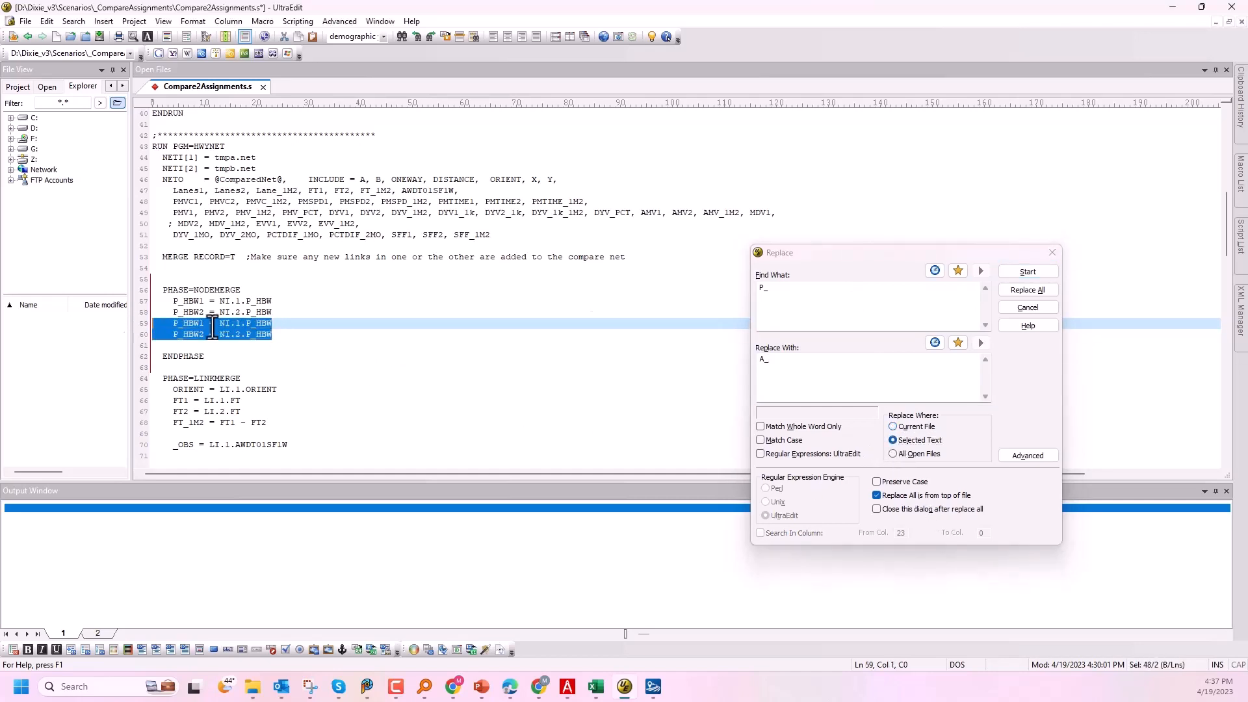
click(1038, 290)
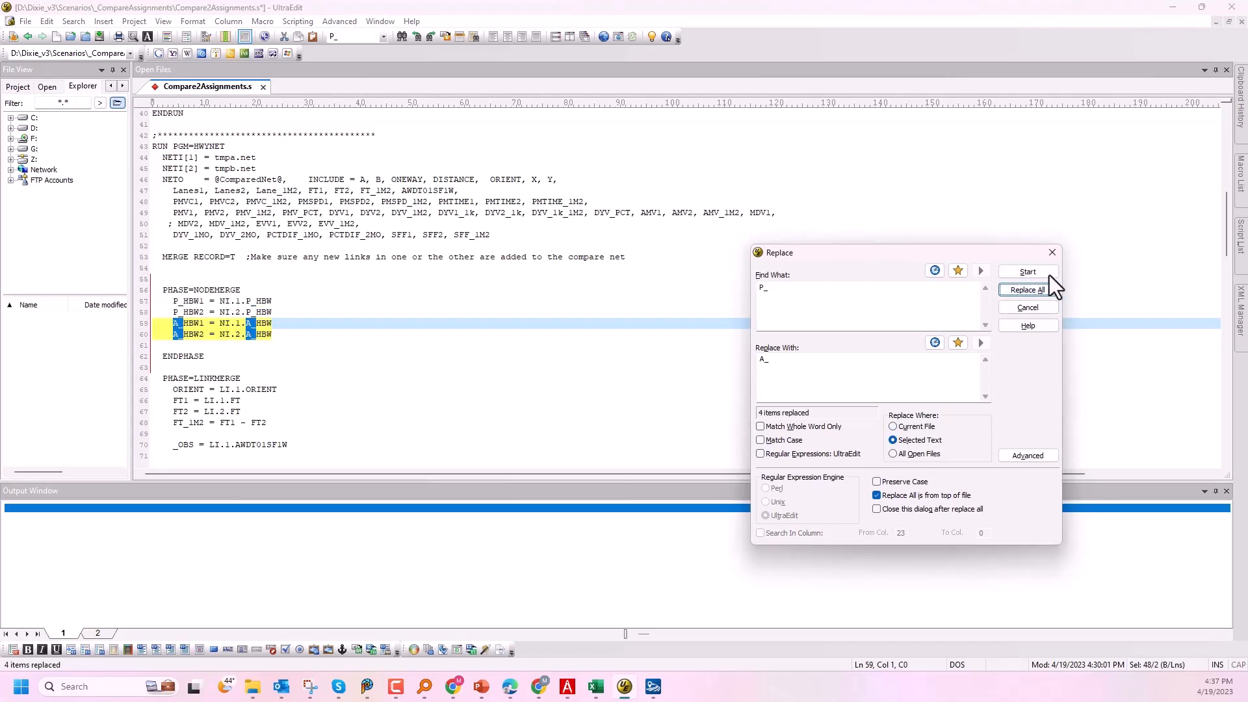
click(1053, 253)
- Remove the blank line between the A_HBW2 assignment and ENDPHASE in the NODEMERGE block
click(306, 335)
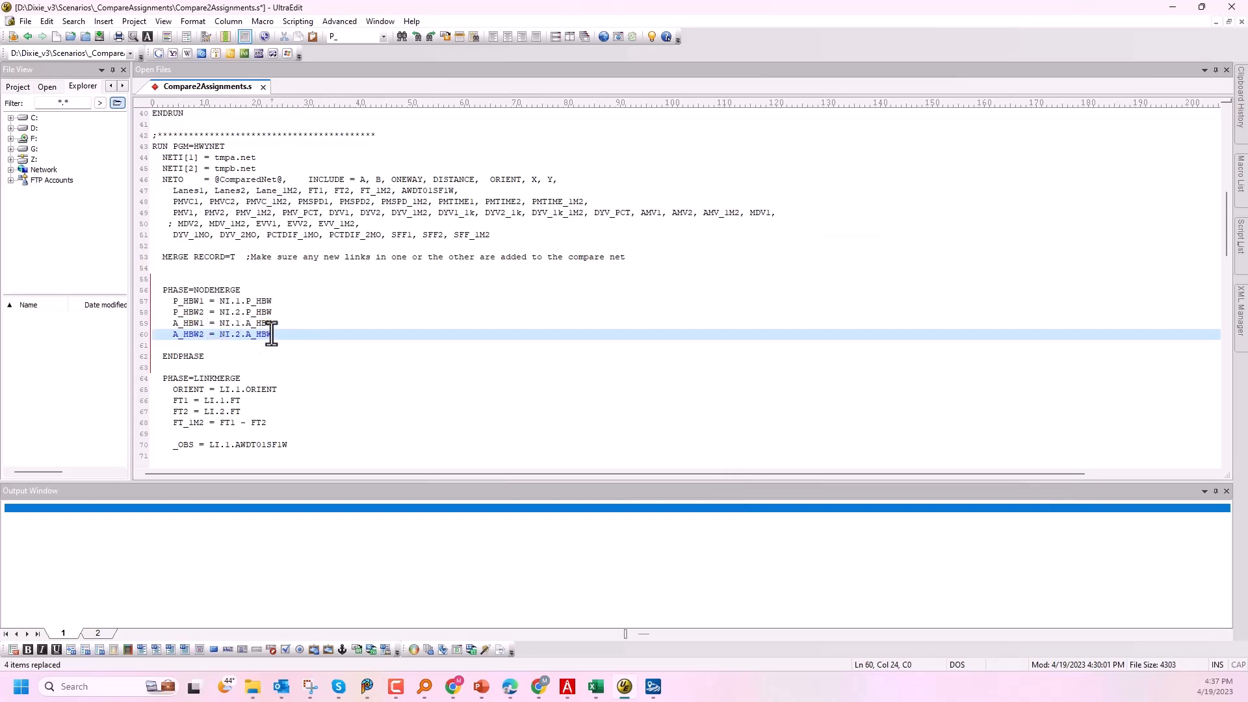
click(205, 349)
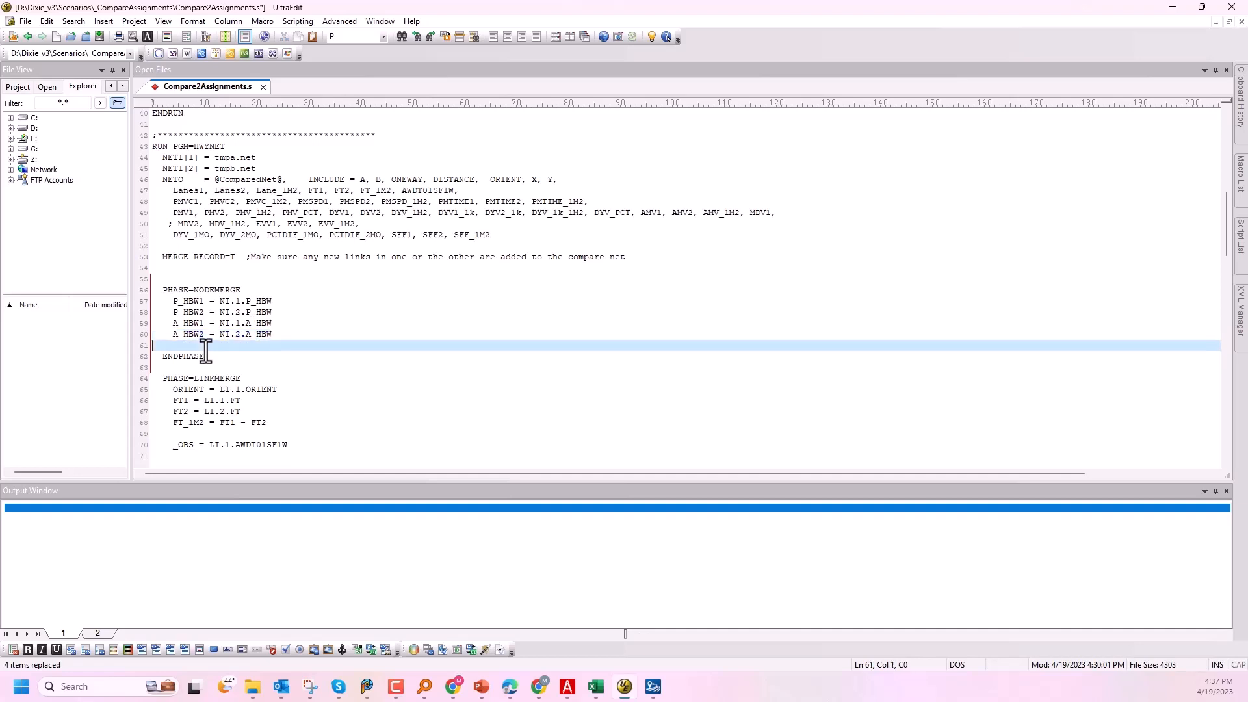
key(Delete)
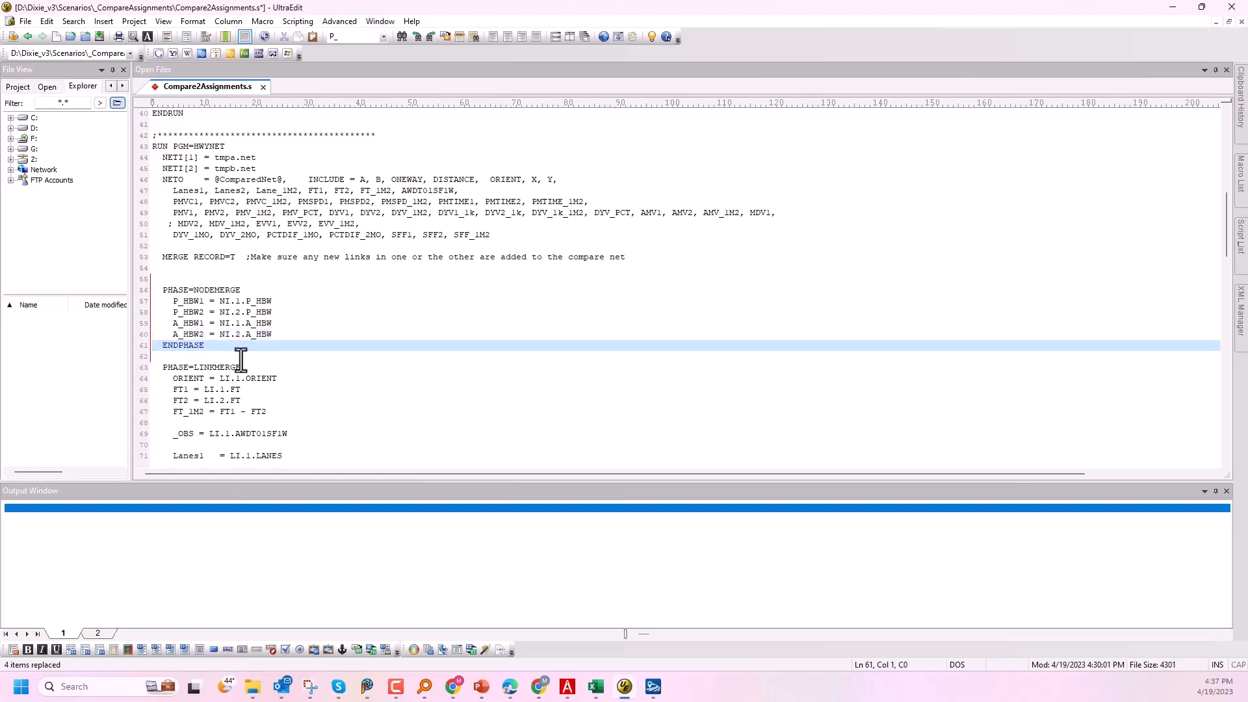
- Extend the NETO INCLUDE list with a new line after SFF_1M2 that holds P_HBW1 and P_HBW2
click(194, 334)
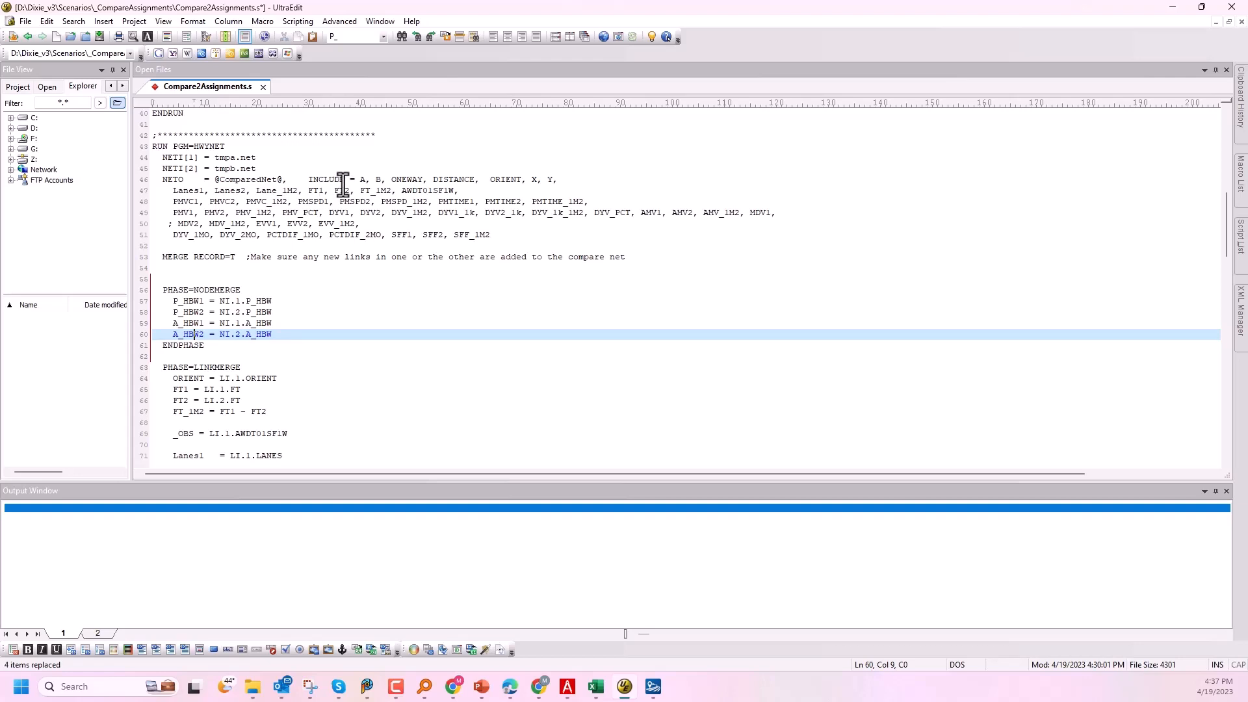
click(381, 191)
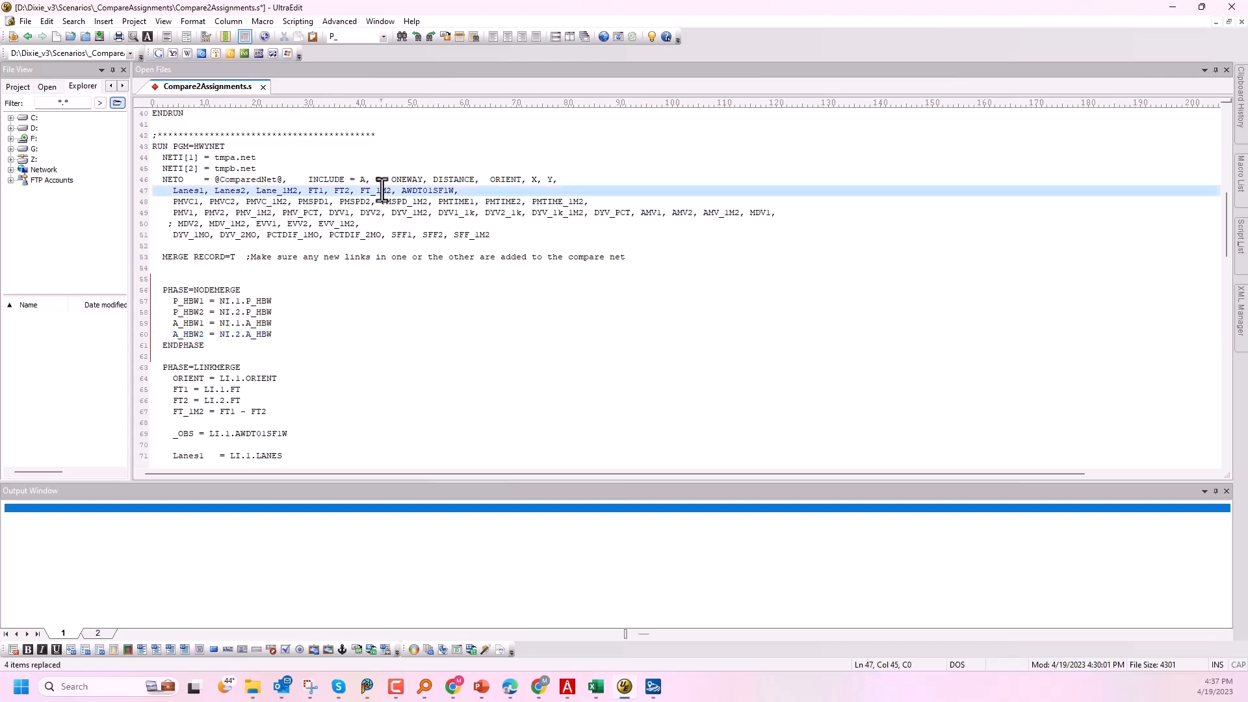
triple_click(189, 301)
double_click(189, 301)
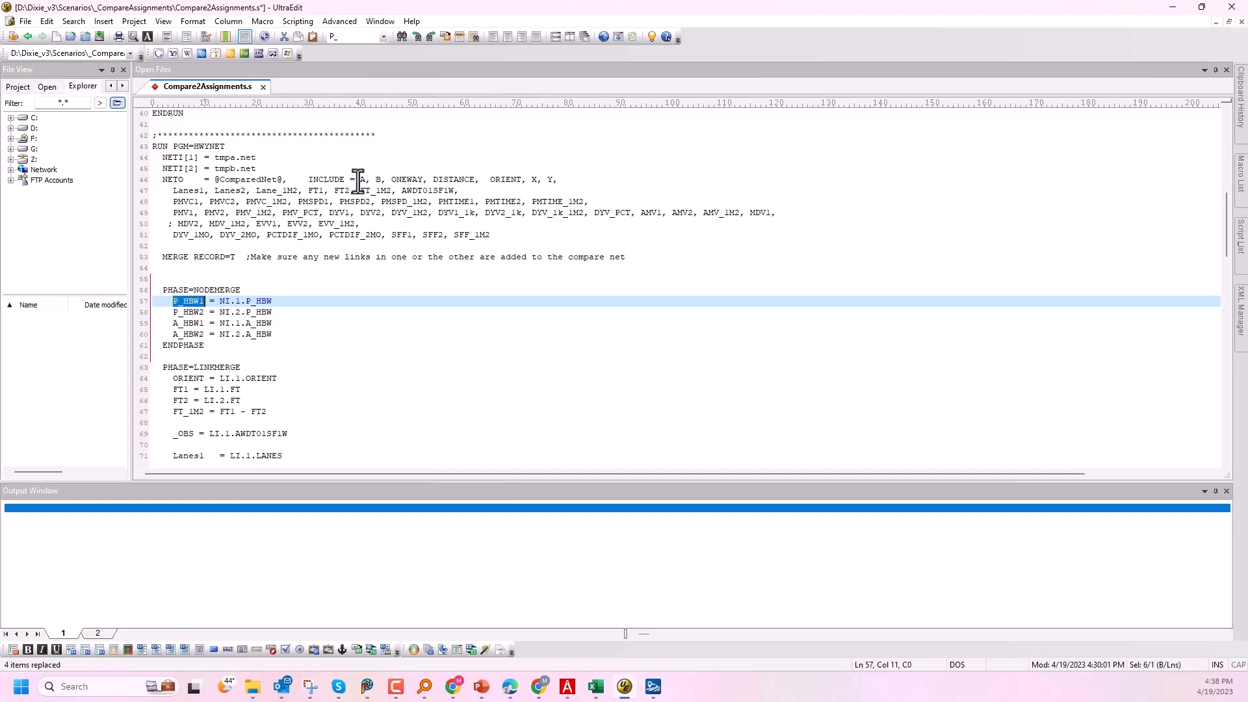
click(512, 237)
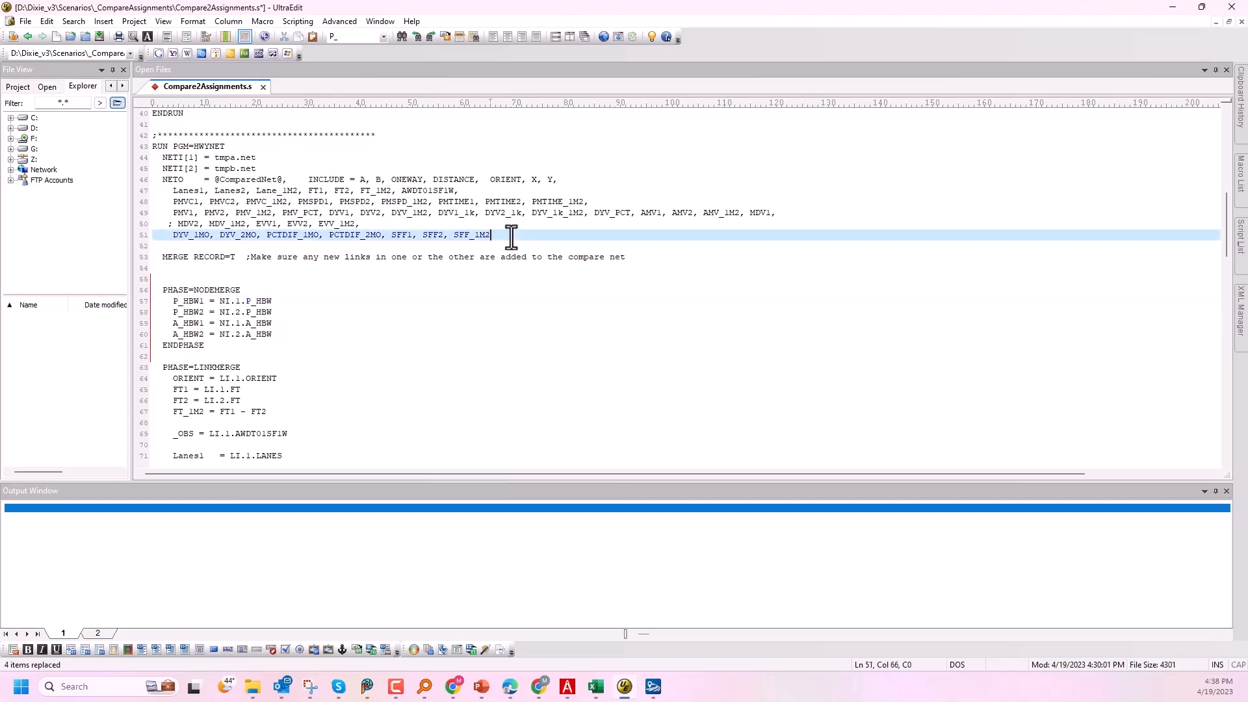
key(Return)
key(ctrl+v)
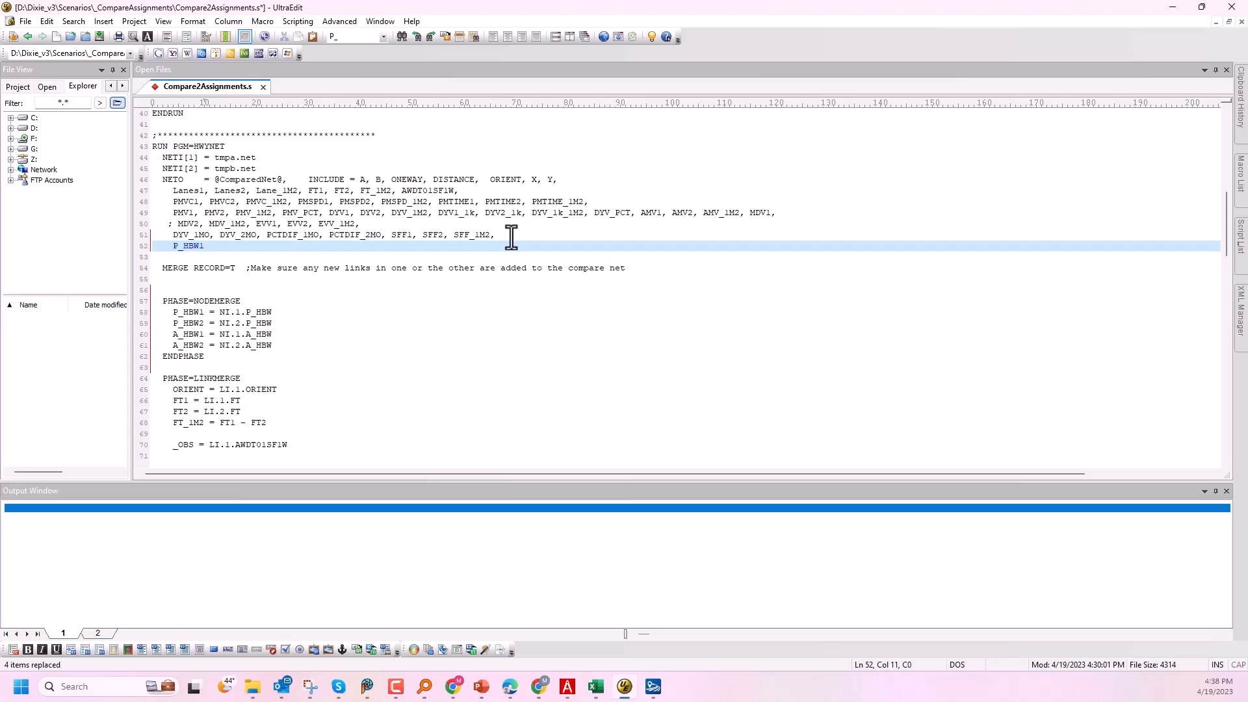
text(,)
key(ctrl+v)
- Duplicate the P_HBW entries in the INCLUDE list, change the copies to A_HBW1 and A_HBW2 without a trailing comma, and save the script
drag(257, 246, 171, 244)
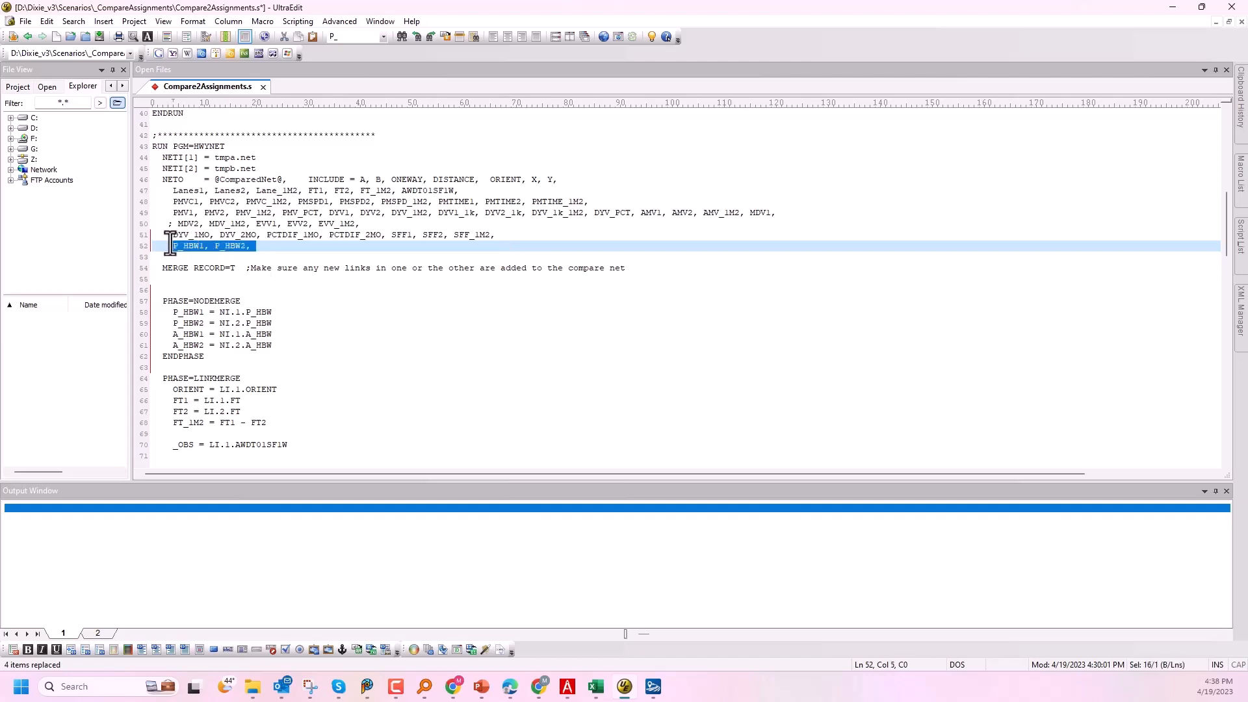
click(263, 248)
key(ctrl+v)
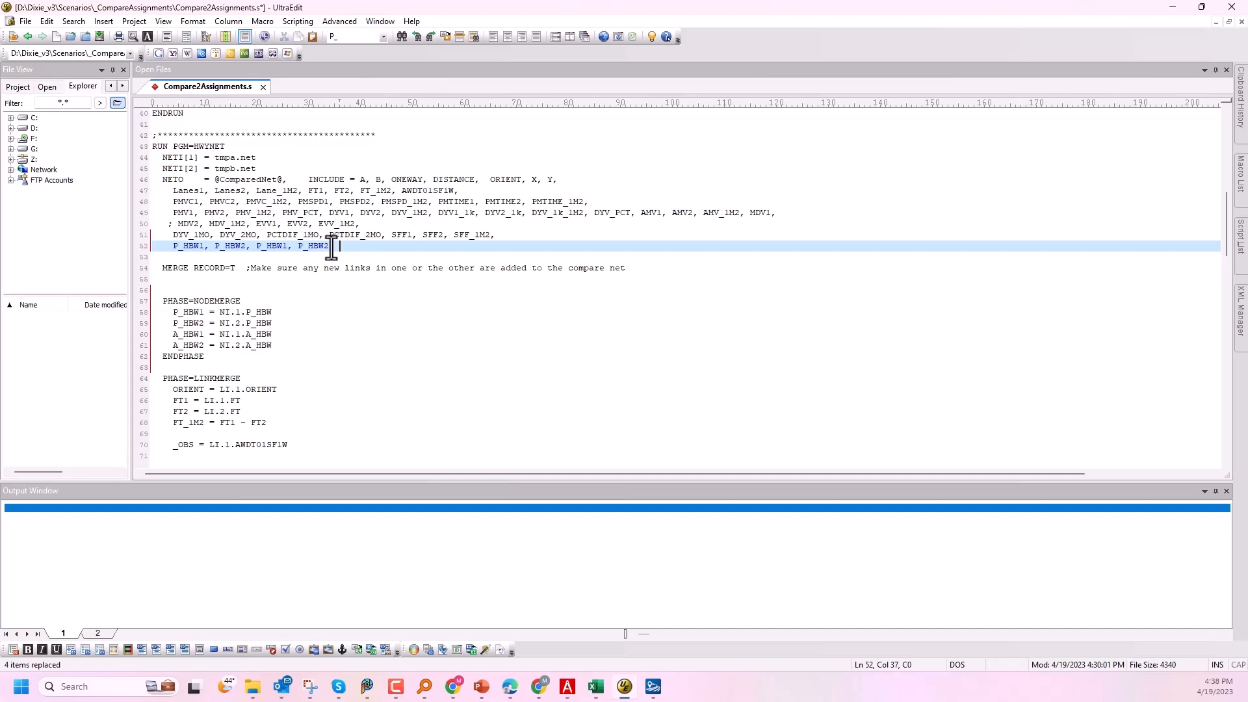
drag(257, 249, 301, 249)
text(A)
text(A)
click(326, 234)
click(324, 246)
click(281, 345)
click(274, 411)
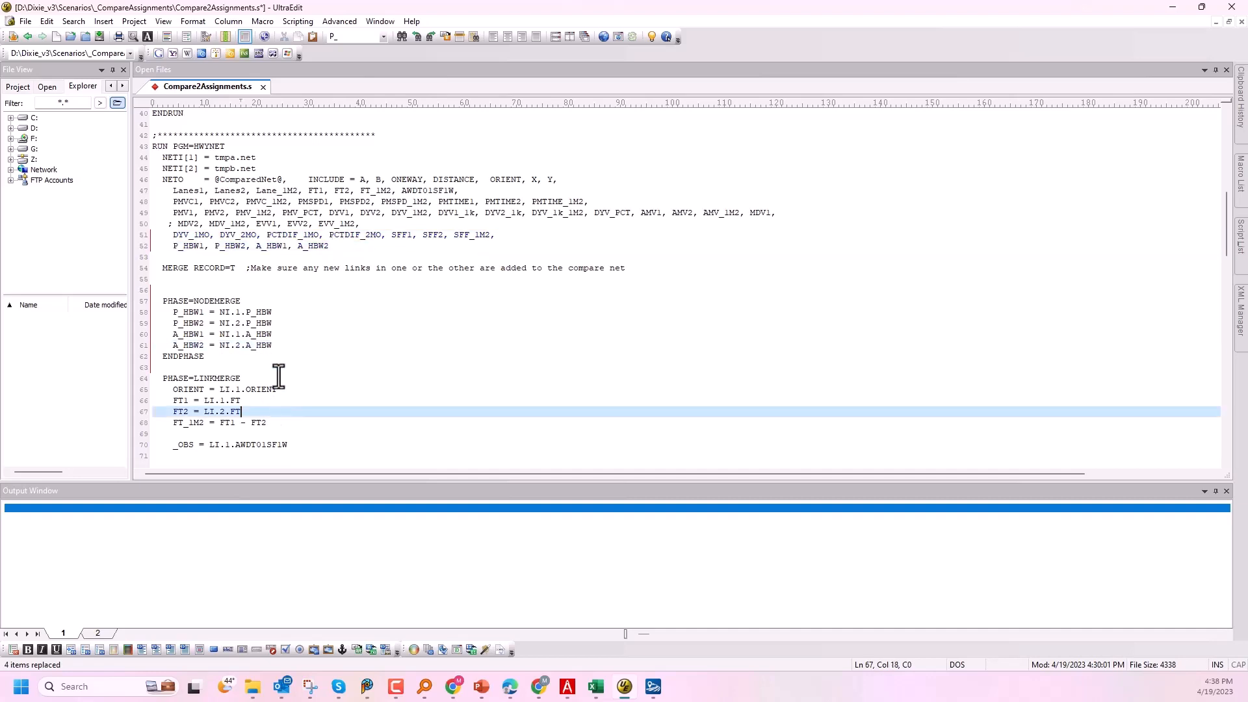
click(102, 42)
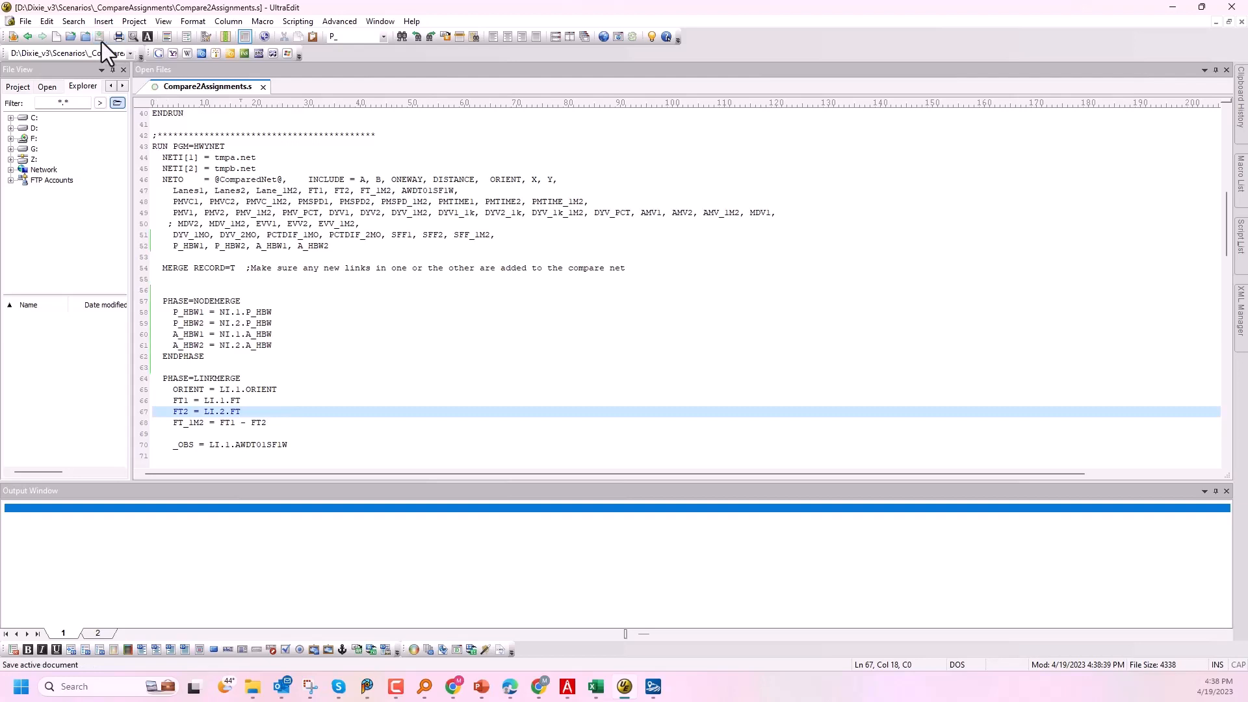
- In CUBE, zoom into the dense urban area of Compare_TG50v50.net and open the attributes of link 1337-1871
click(314, 258)
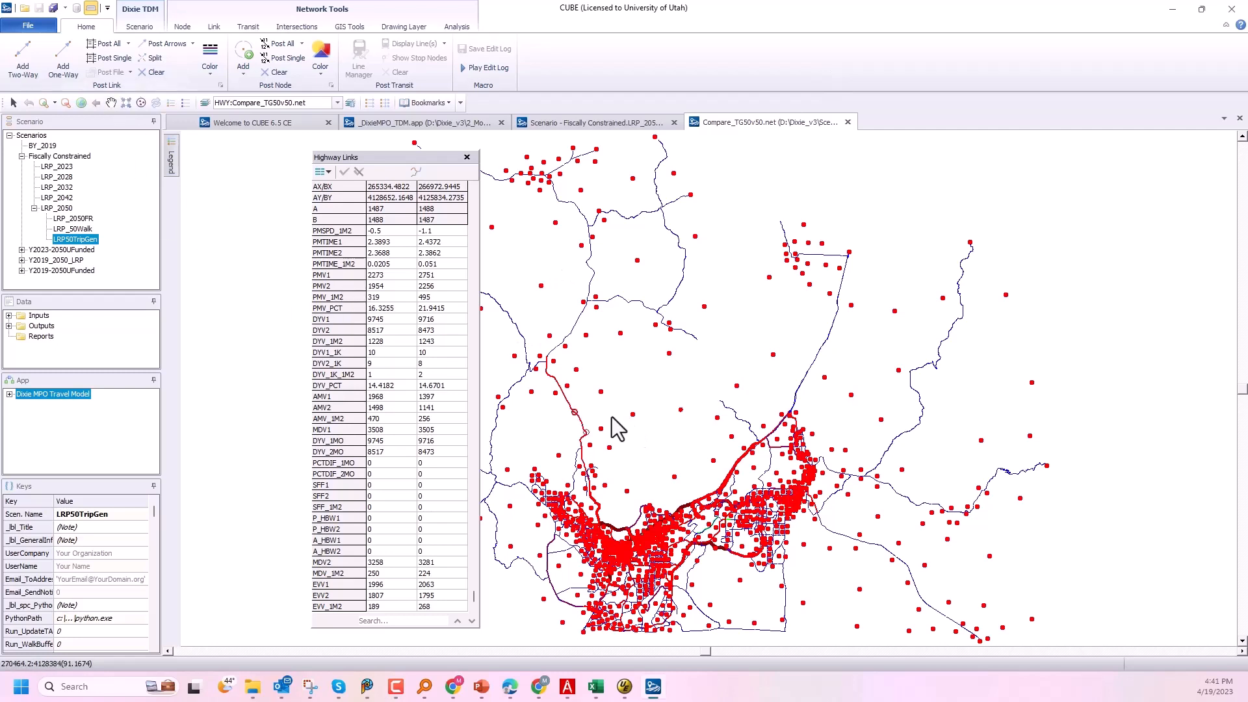
click(44, 103)
drag(676, 512, 787, 599)
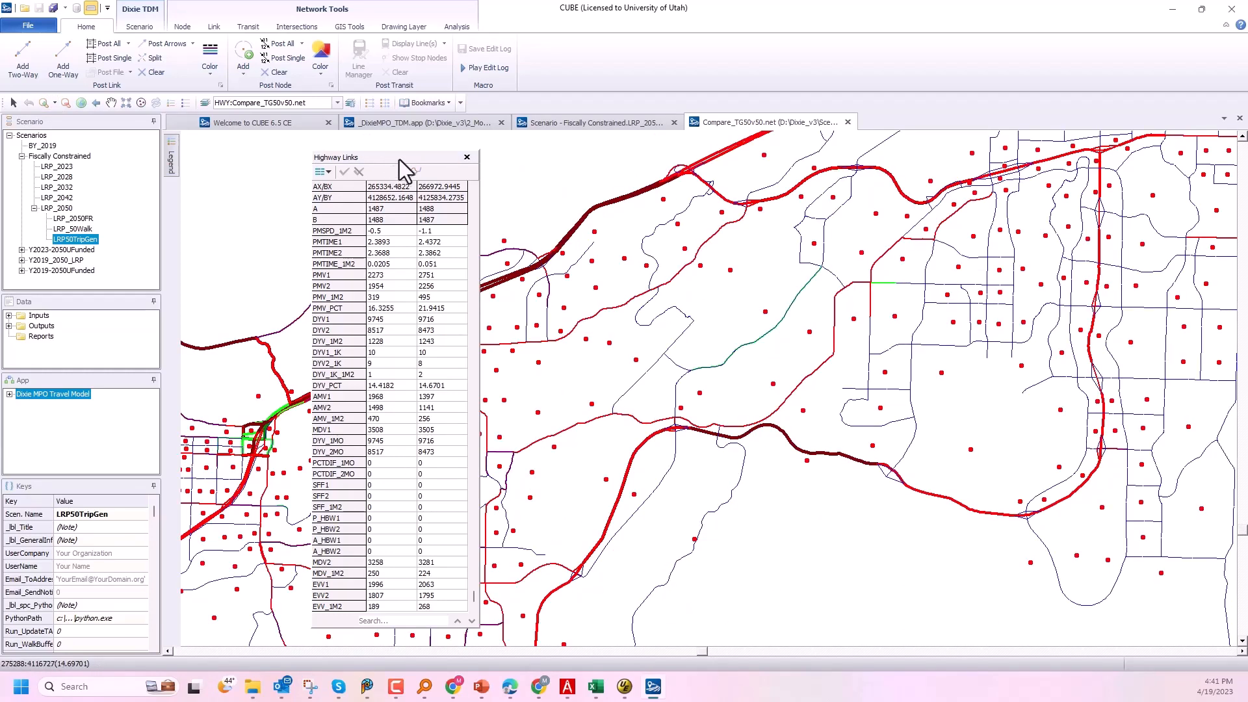
drag(399, 158, 773, 158)
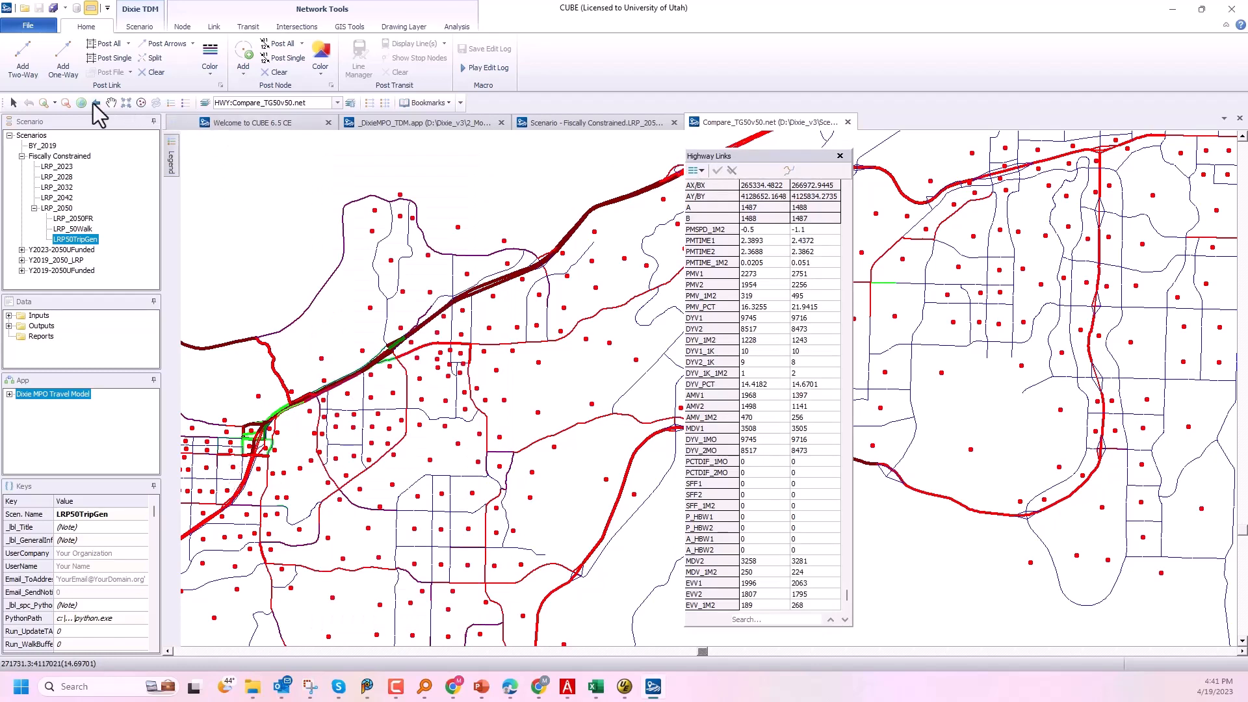
click(11, 103)
click(265, 493)
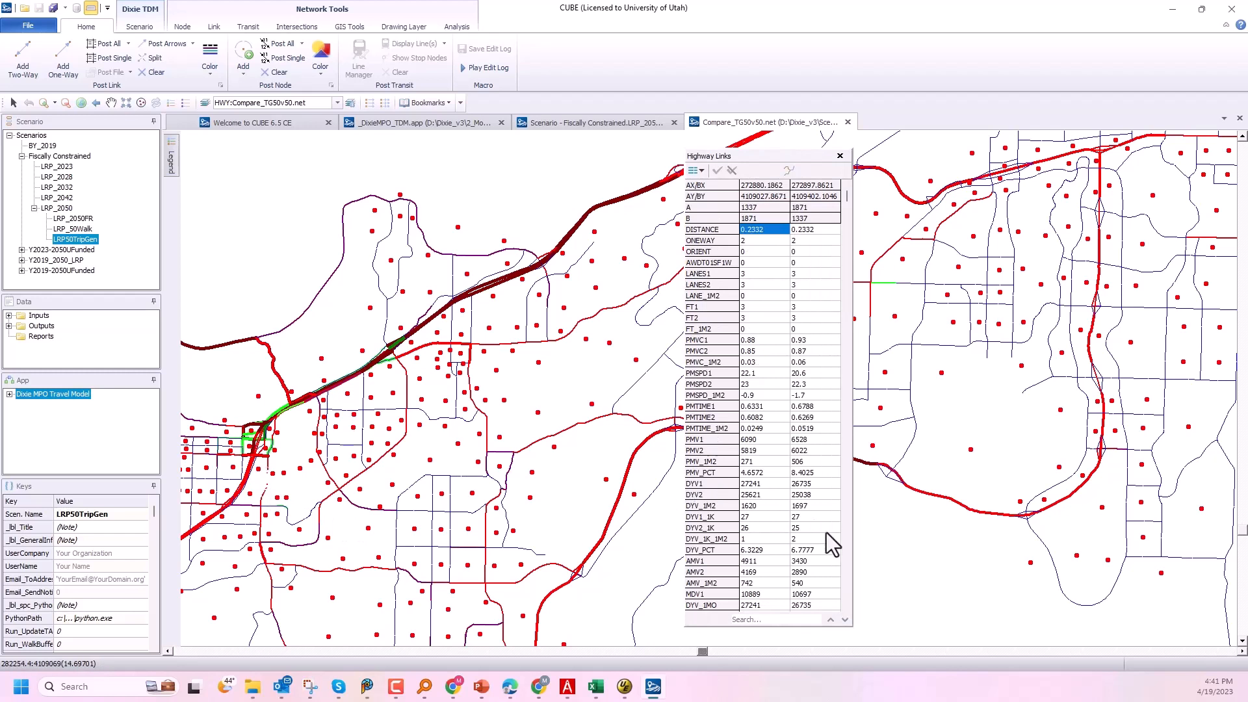
- Check the link's P_HBW1, P_HBW2, A_HBW1 and A_HBW2 values in both directions
click(848, 522)
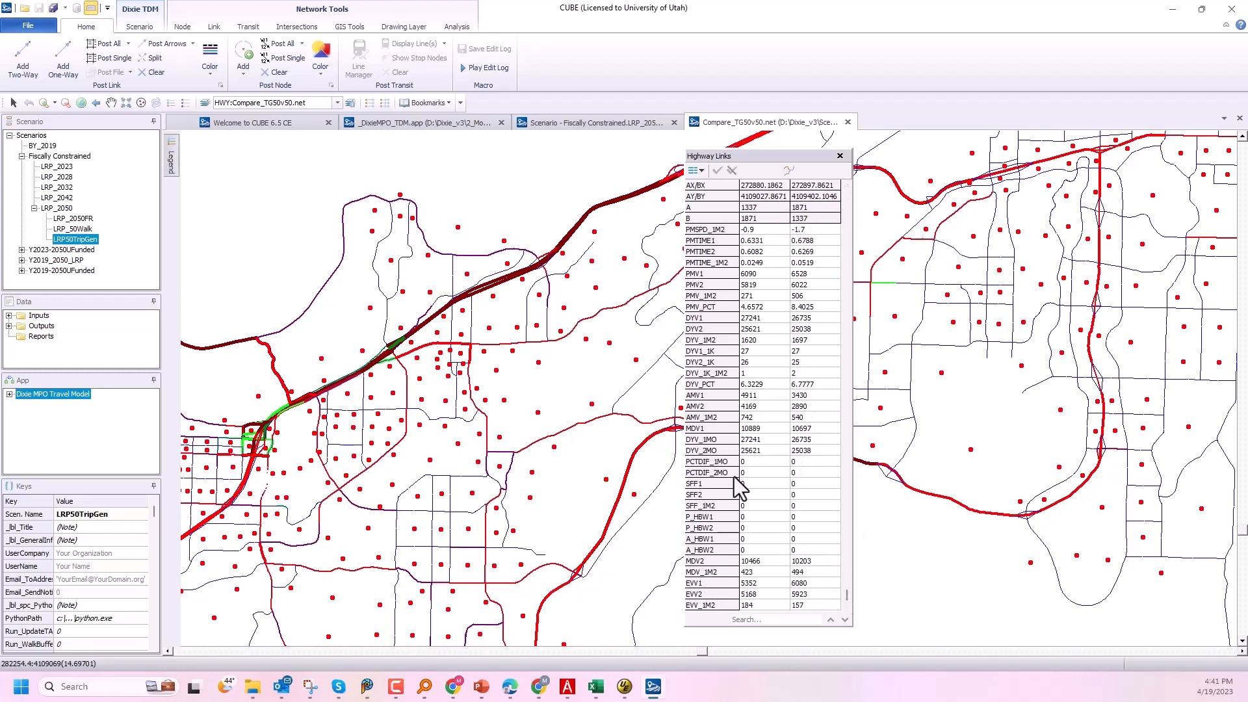
click(745, 518)
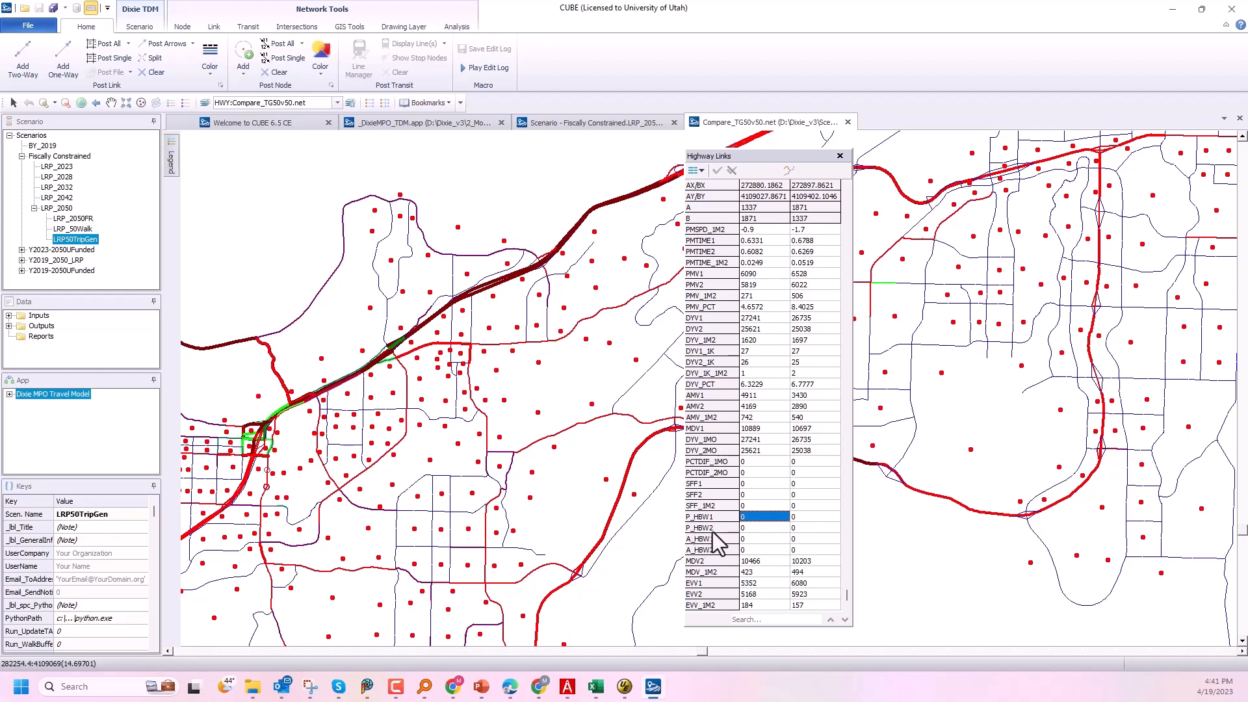
click(746, 528)
click(746, 542)
click(747, 549)
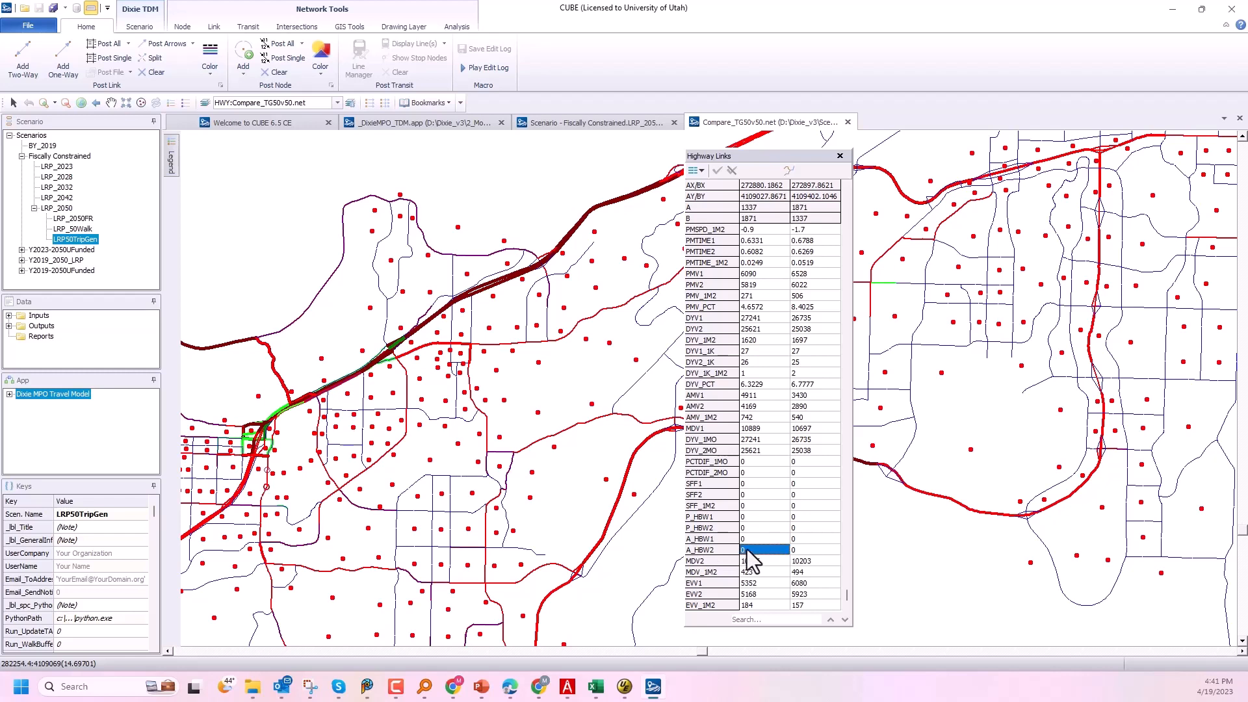
click(748, 517)
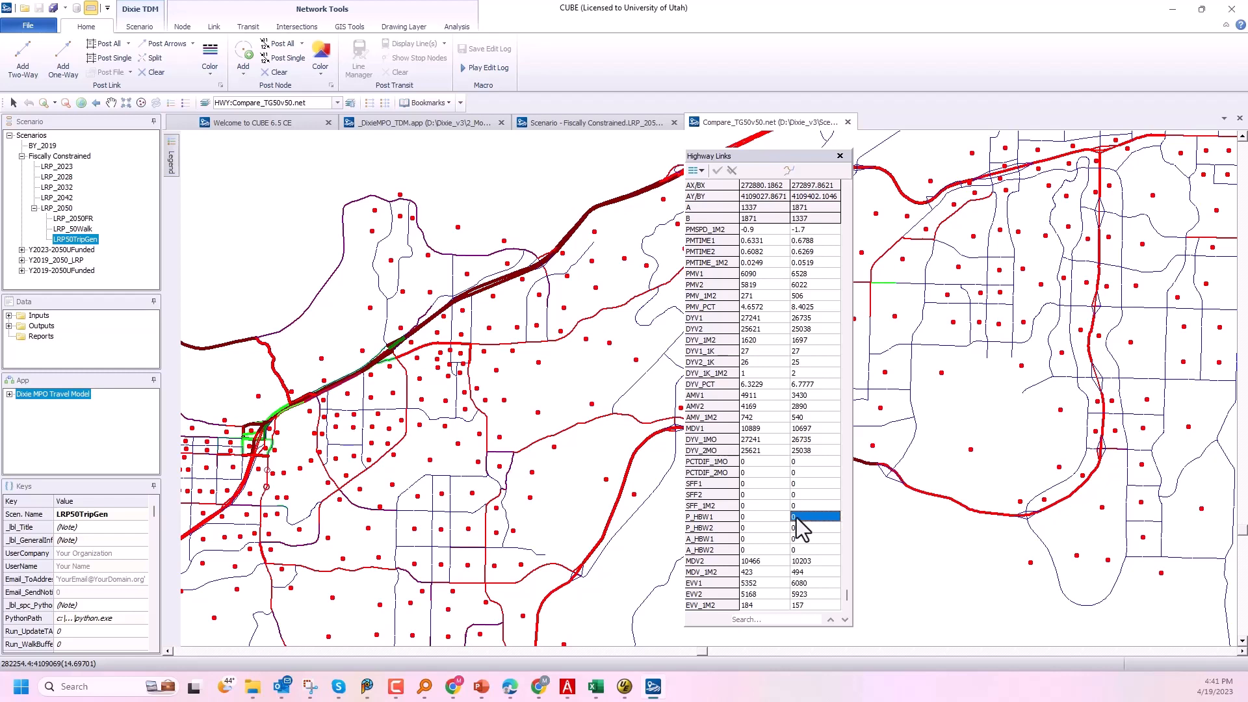
key(Down)
key(Right)
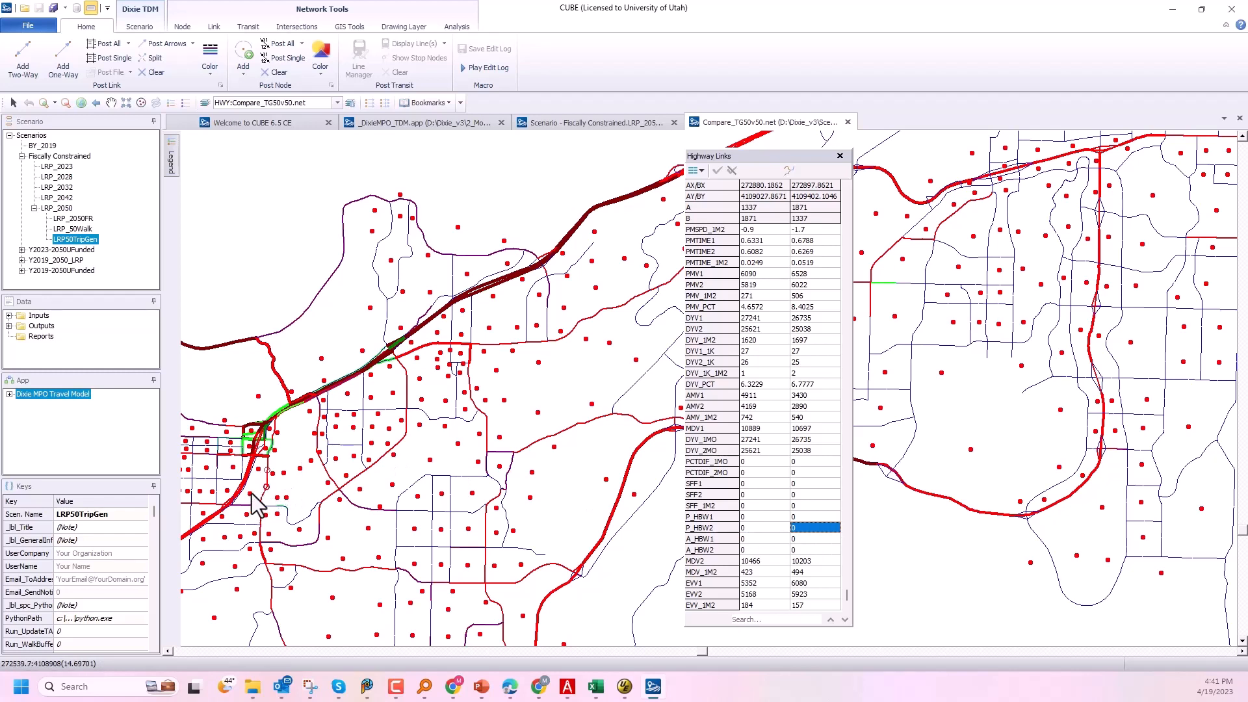
- Open the attributes of zone node 177, check P_HBW, and go to the added HBW fields at the end of its list
click(275, 479)
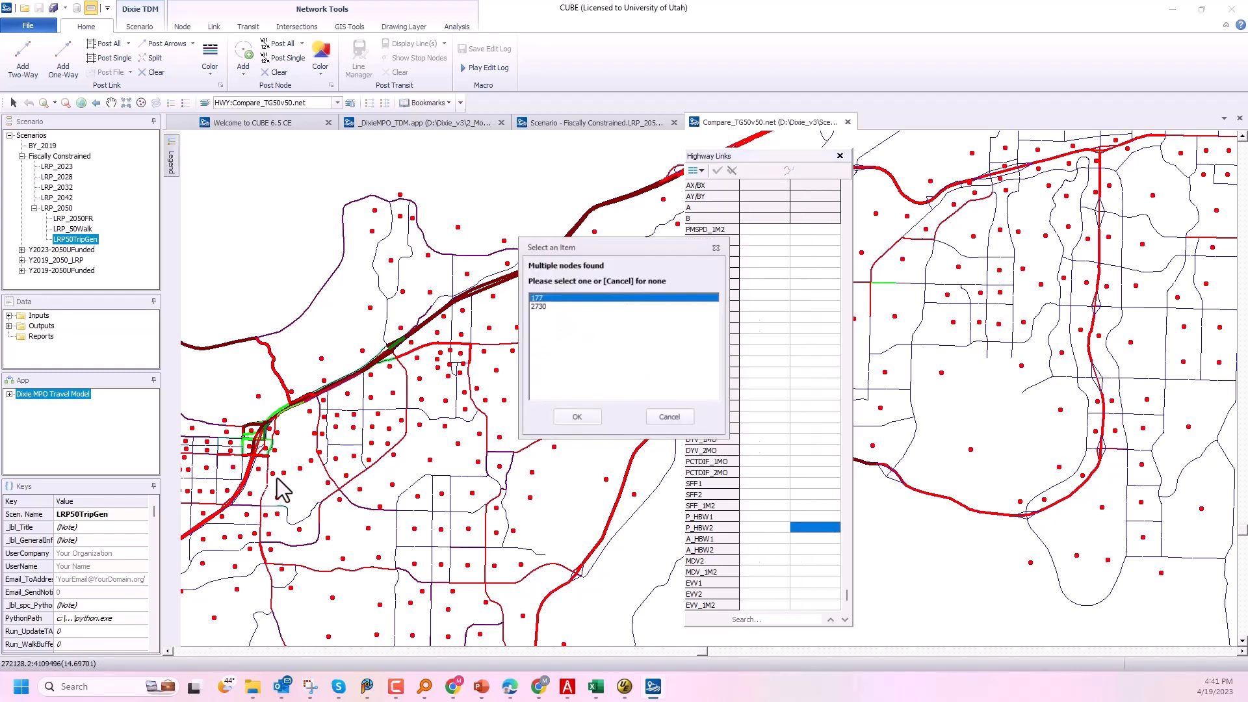
click(577, 418)
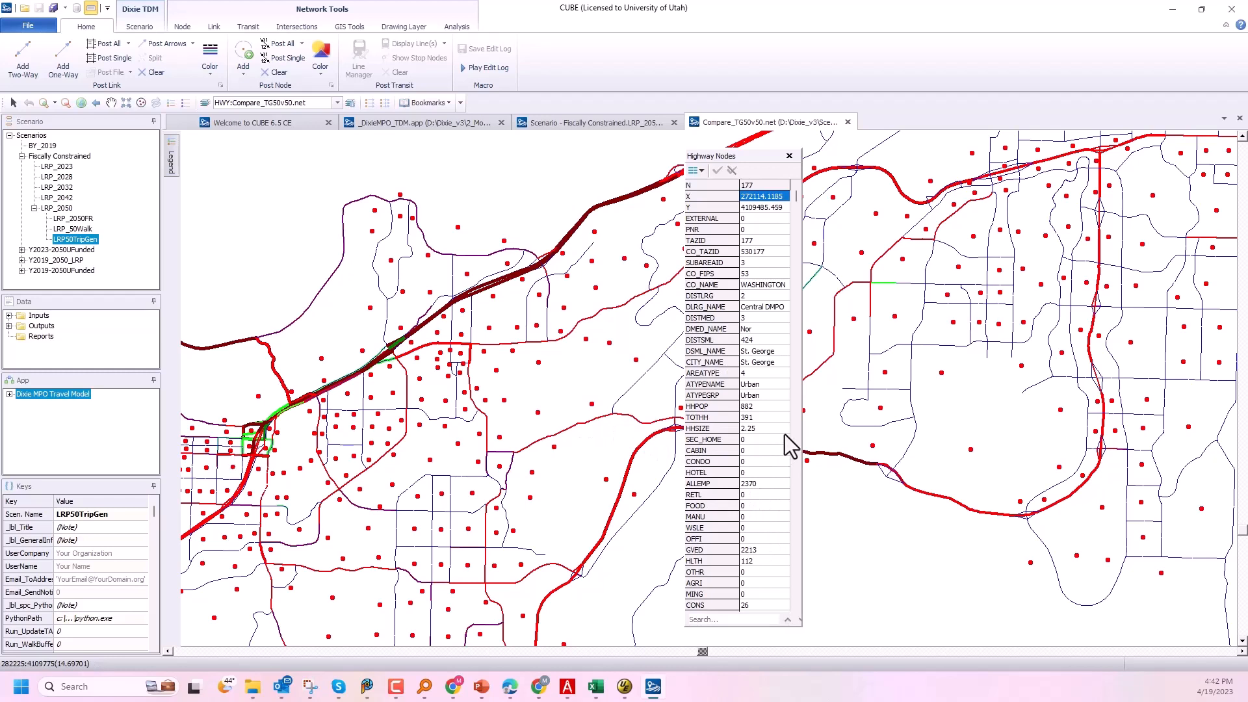
scroll(789, 551, down, 10)
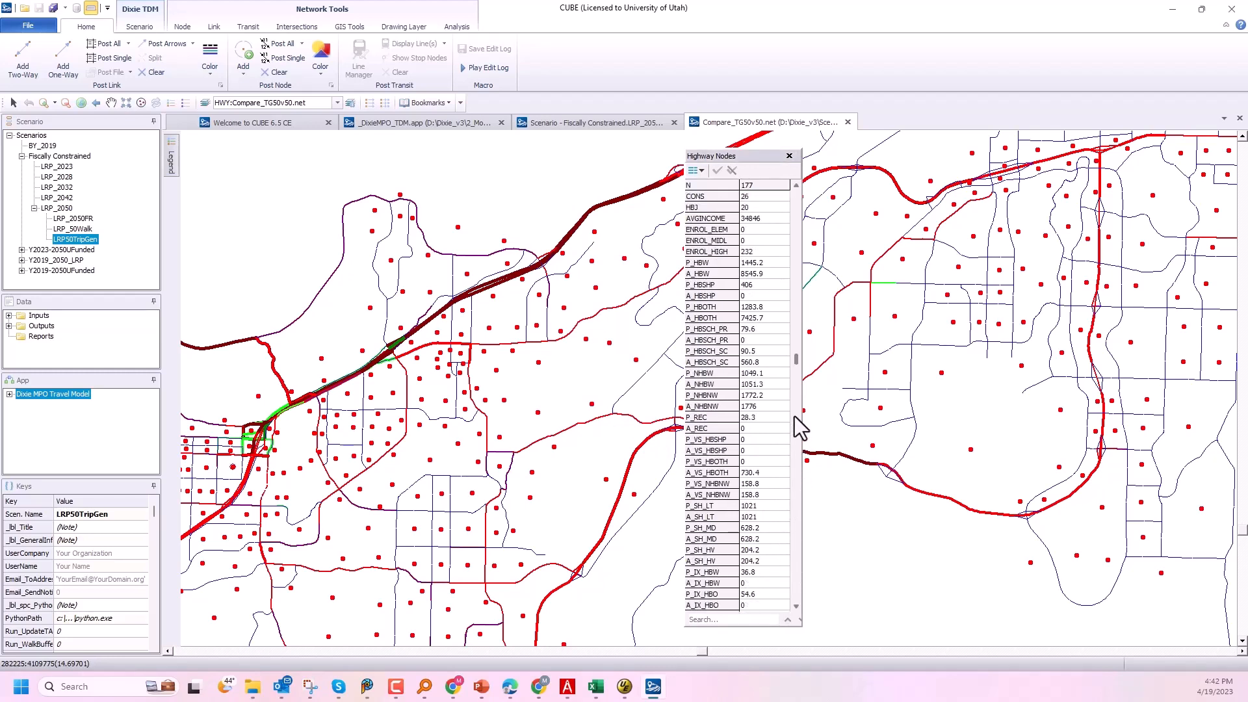
click(749, 263)
drag(796, 358, 802, 607)
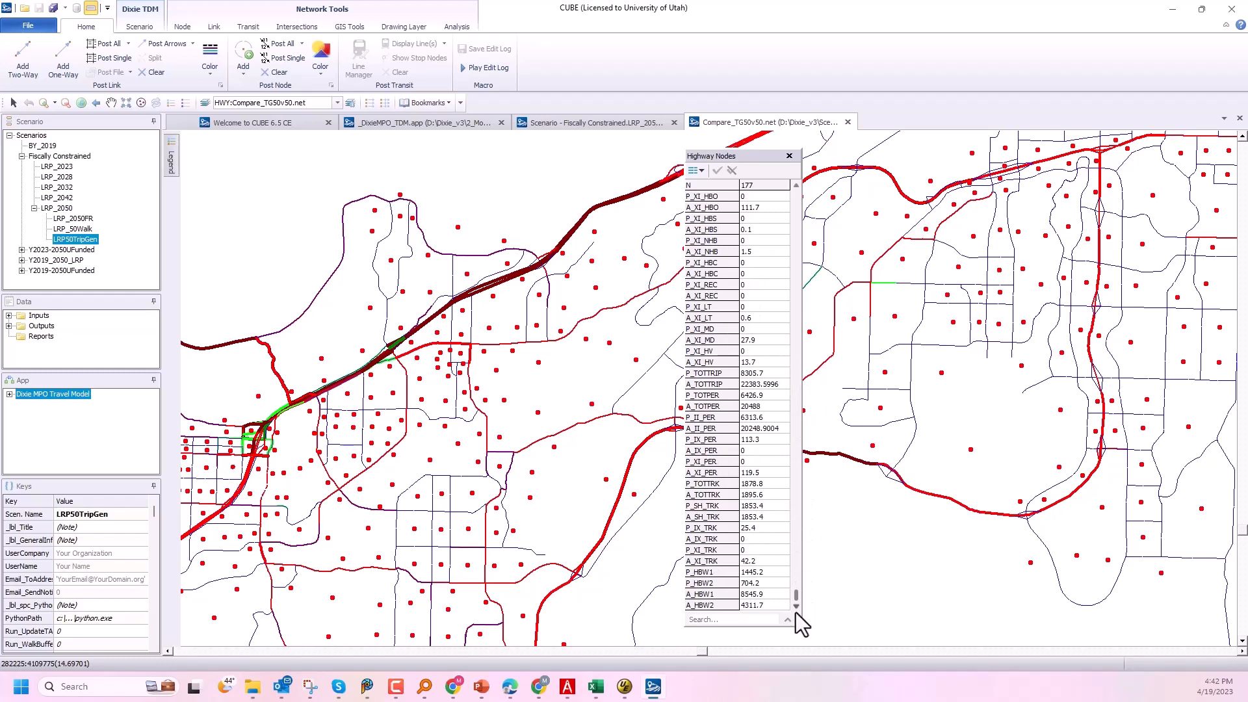
- Compare node 177's P_HBW1 value with P_HBW2 and review its A_HBW1 value
click(749, 572)
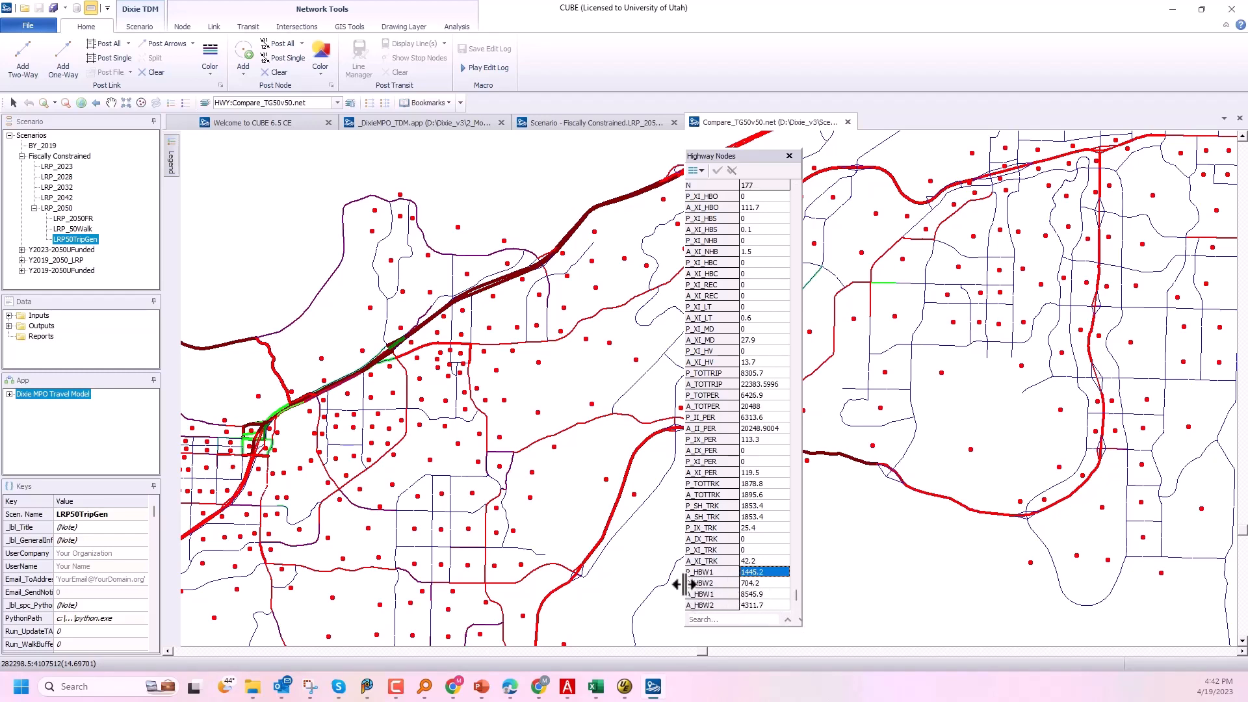
click(758, 594)
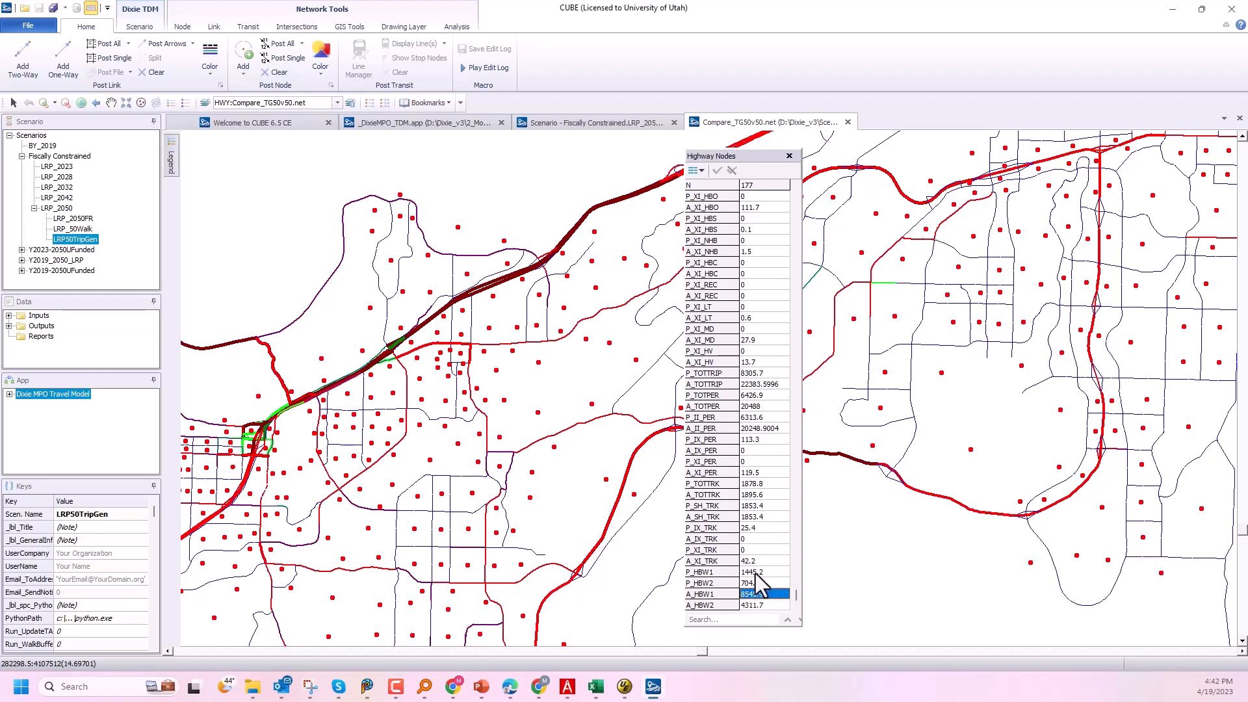
click(757, 577)
click(756, 582)
click(757, 574)
click(758, 580)
click(757, 575)
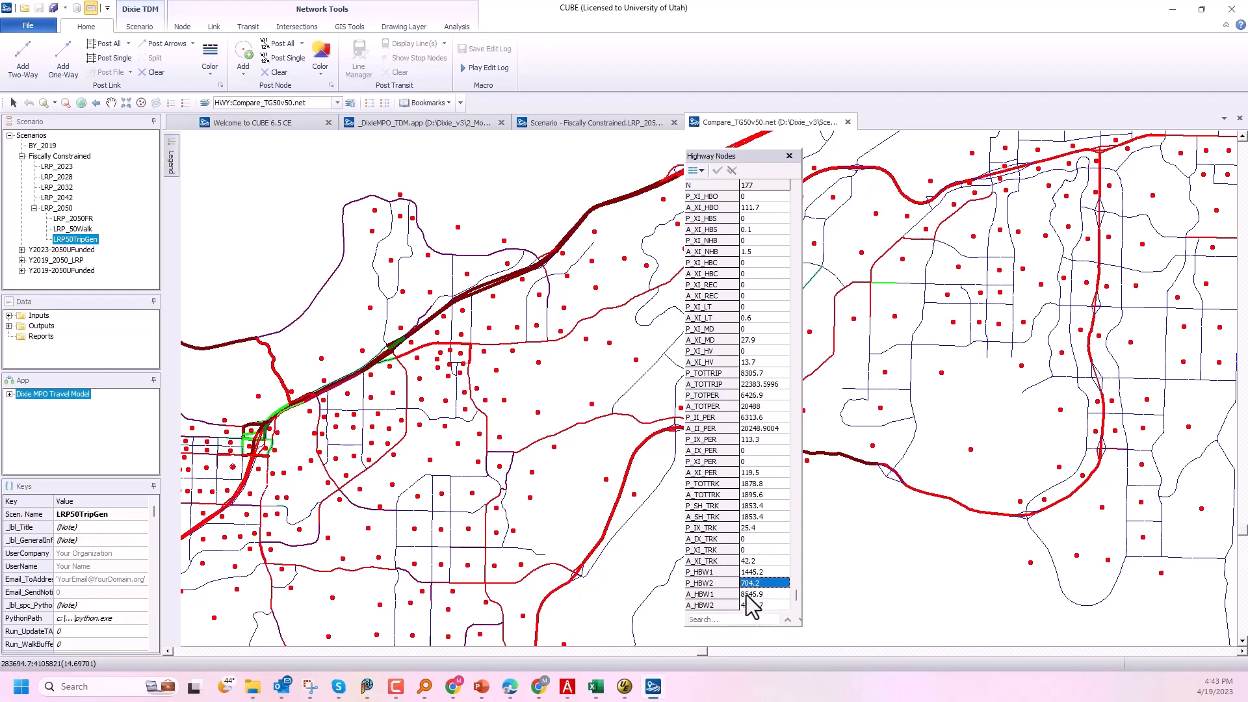
click(754, 573)
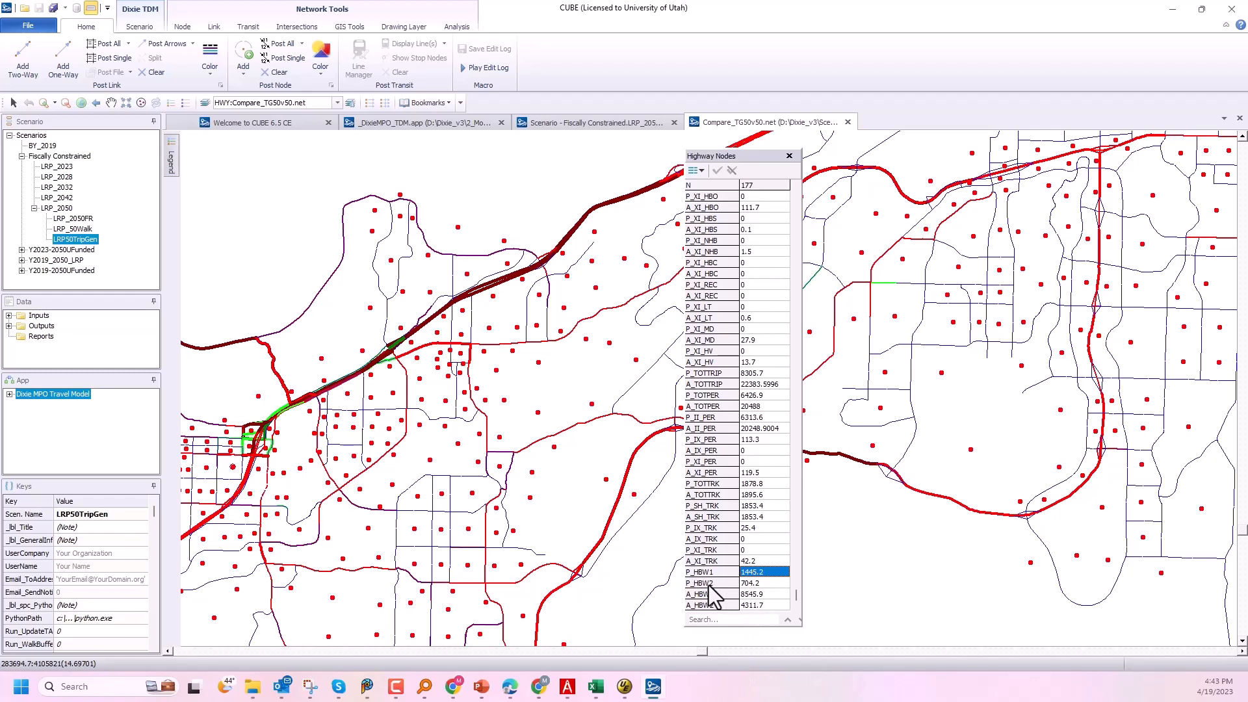
click(755, 582)
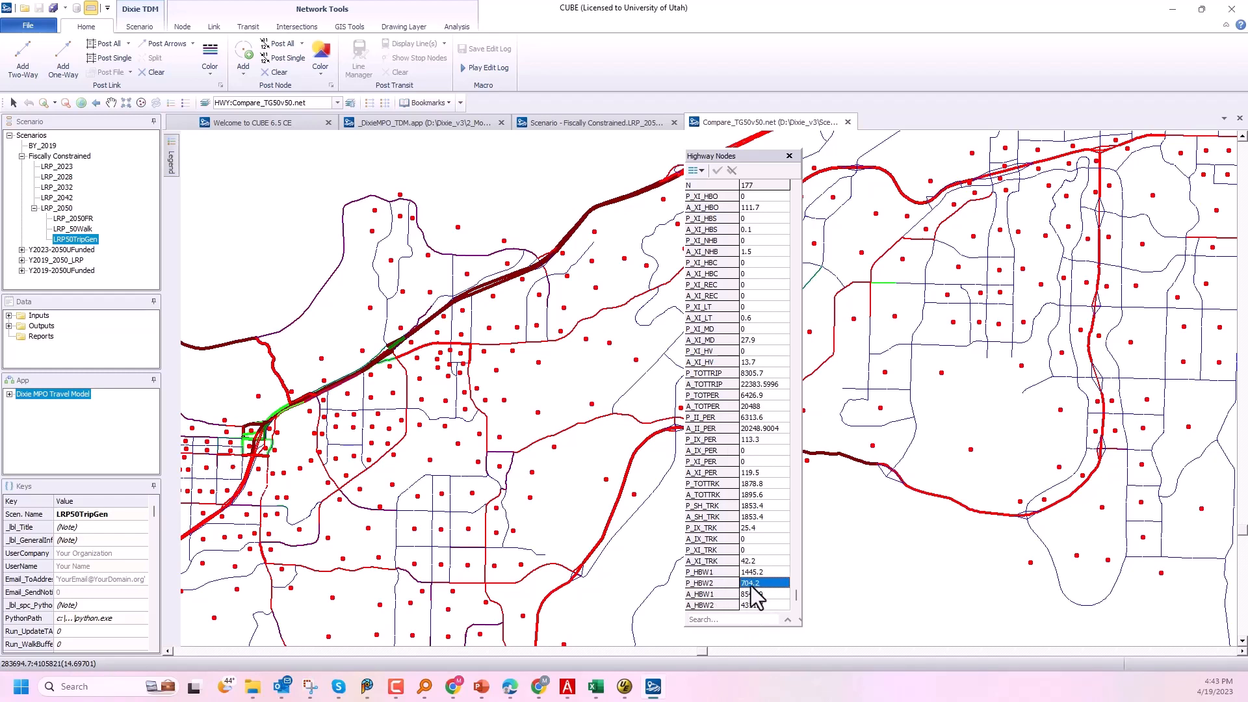